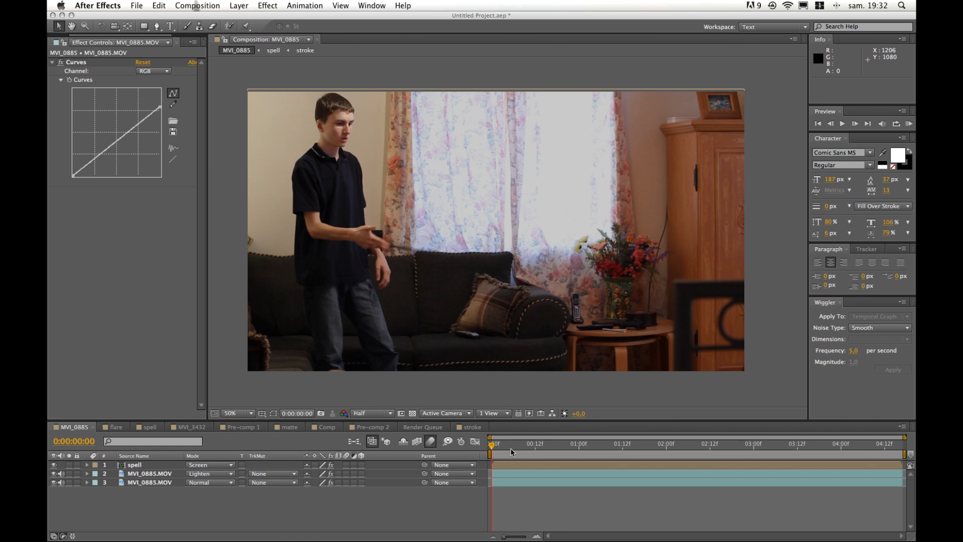
# Step: Preview the finished MVI_0885 composition and inspect the spell beam around 0:00:02:10
pyautogui.moveTo(491, 446)
pyautogui.mouseDown()
pyautogui.moveTo(582, 444)
pyautogui.moveTo(480, 443)
pyautogui.mouseUp()
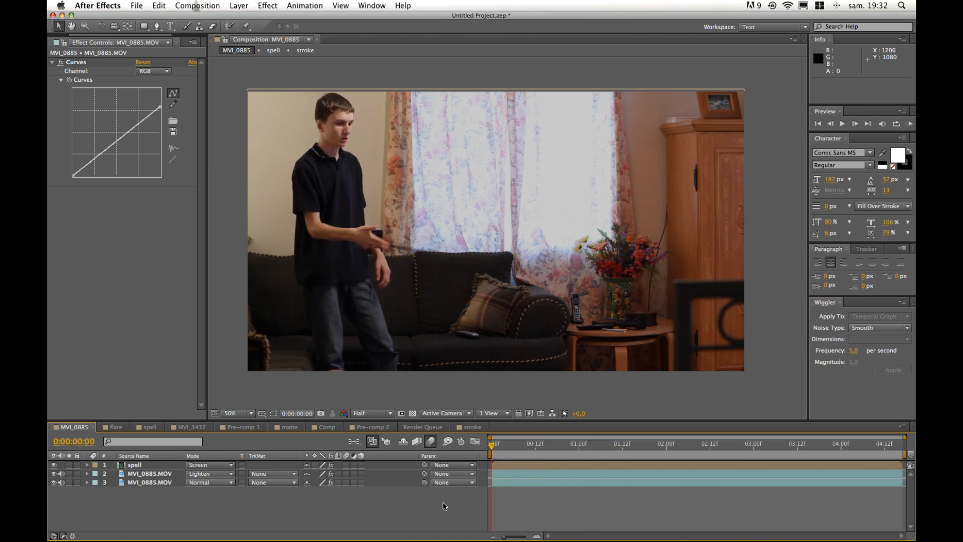
pyautogui.press('space')
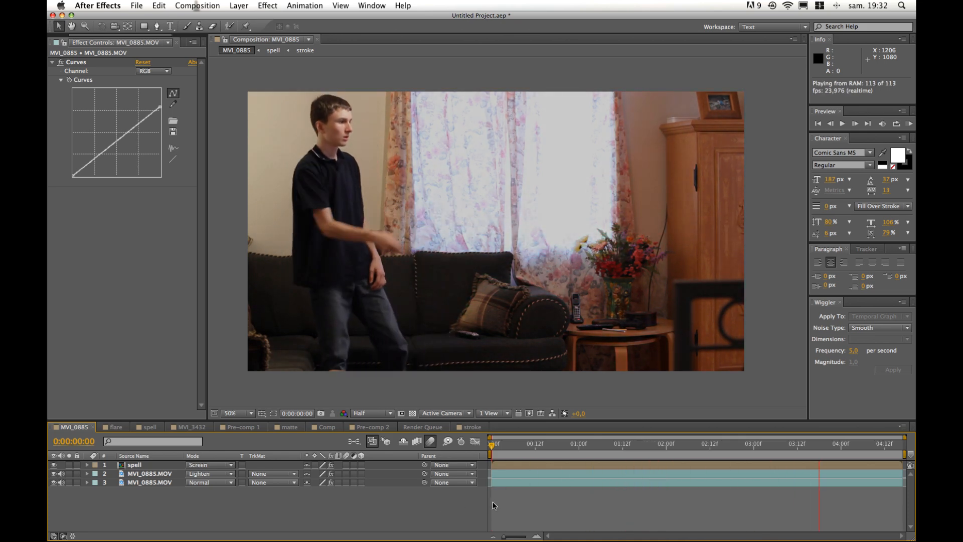
pyautogui.press('space')
pyautogui.moveTo(578, 443); pyautogui.dragTo(705, 445)
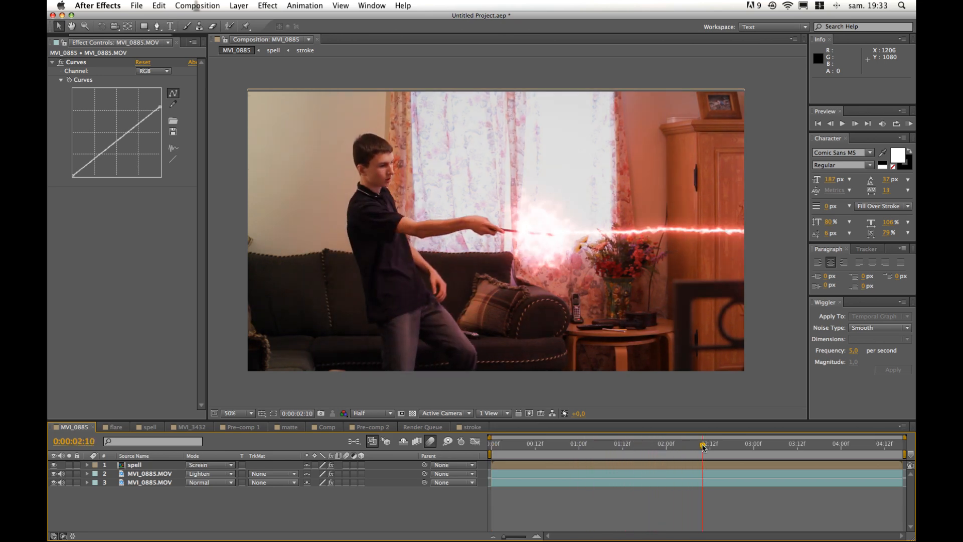
pyautogui.press('F3')
pyautogui.click(554, 326)
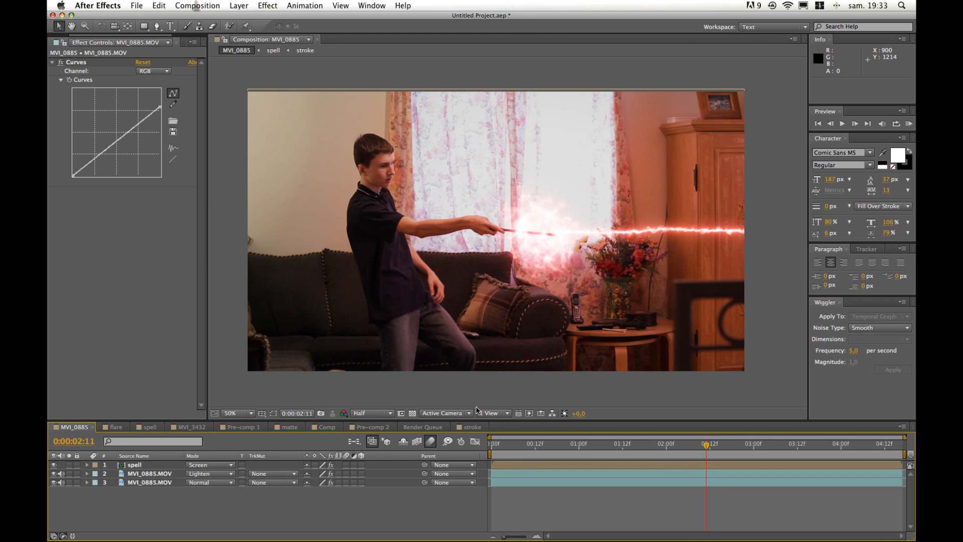
pyautogui.press('XF86AudioLowerVolume')
# Step: Move the current time to 0:00:02:04 and create a new white 1920 × 1080 px solid above the footage
pyautogui.moveTo(696, 443); pyautogui.dragTo(517, 448)
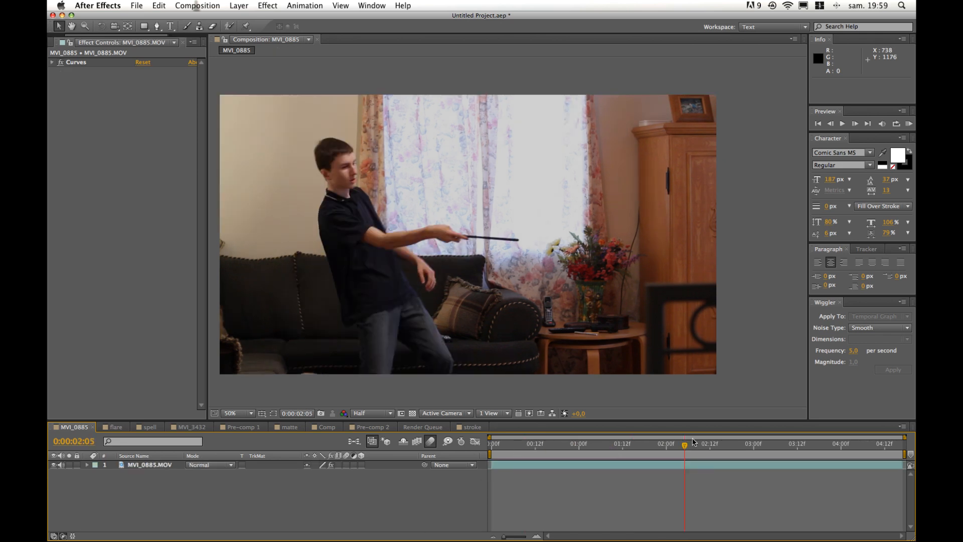
pyautogui.moveTo(684, 444); pyautogui.dragTo(681, 448)
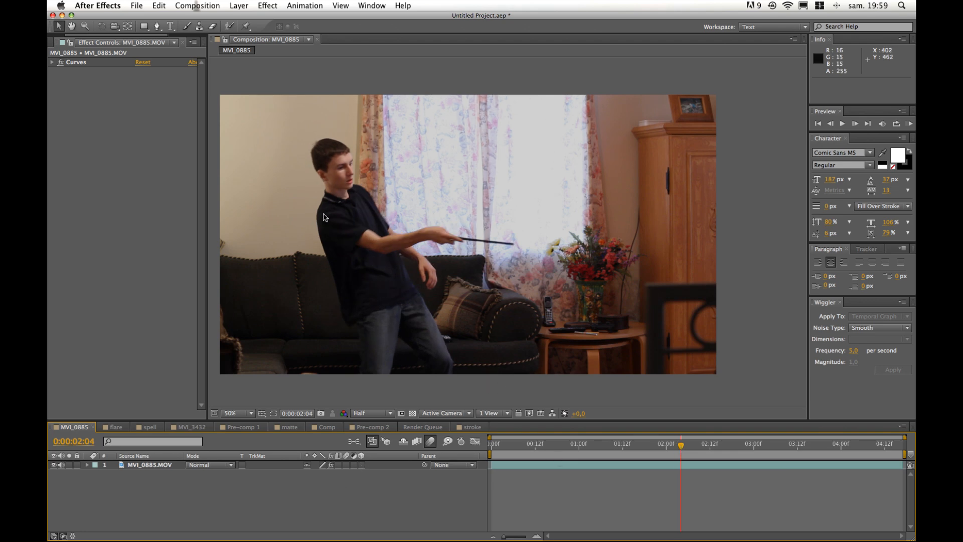
pyautogui.click(239, 5)
pyautogui.moveTo(354, 20)
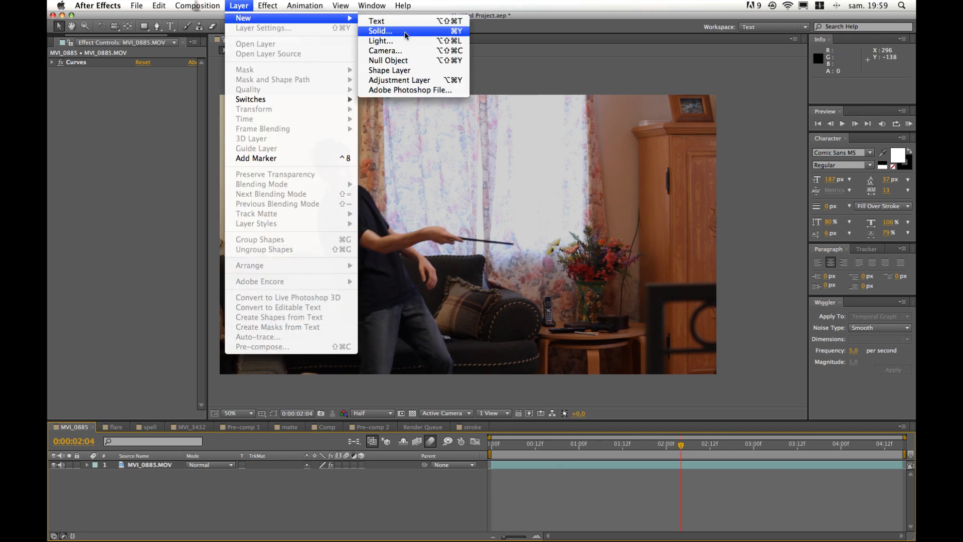
pyautogui.click(380, 31)
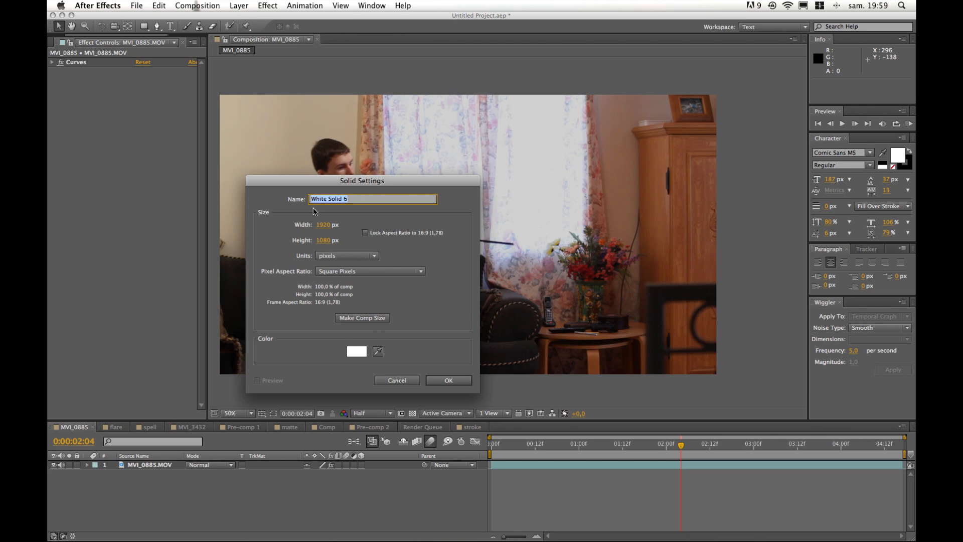
pyautogui.click(455, 382)
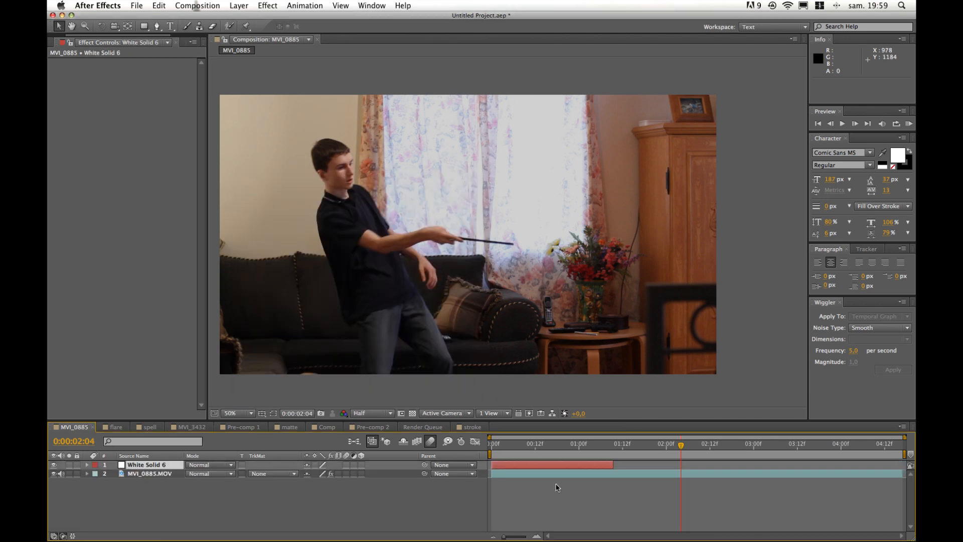
# Step: Hide the white solid and make it span from 0:00:02:04 to the end of the footage
pyautogui.moveTo(611, 466); pyautogui.dragTo(902, 471)
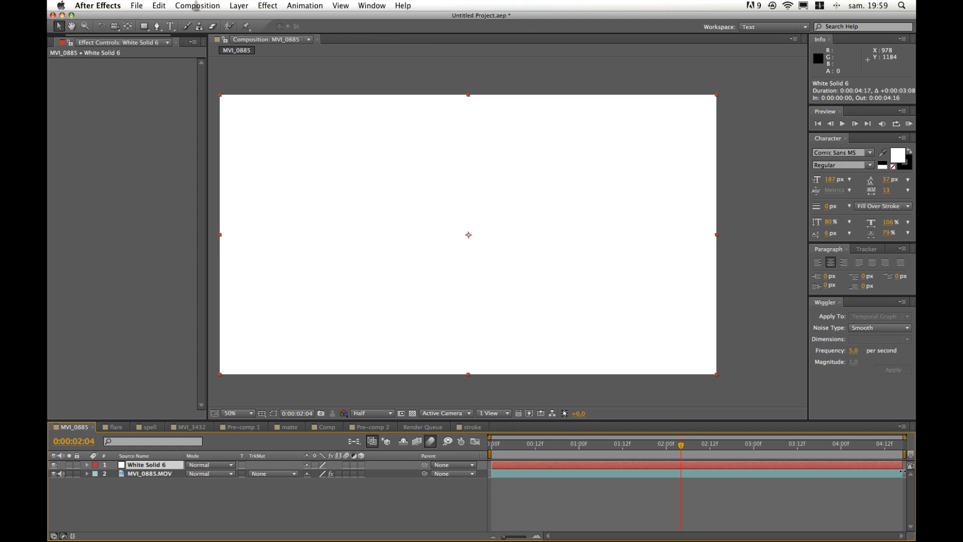
pyautogui.click(54, 465)
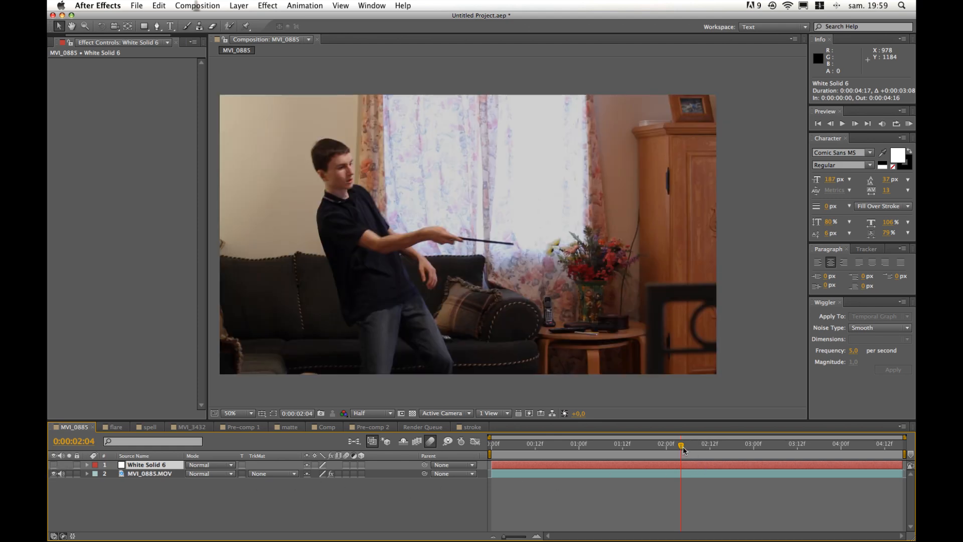
pyautogui.moveTo(680, 448); pyautogui.dragTo(680, 447)
pyautogui.moveTo(489, 464); pyautogui.dragTo(687, 478)
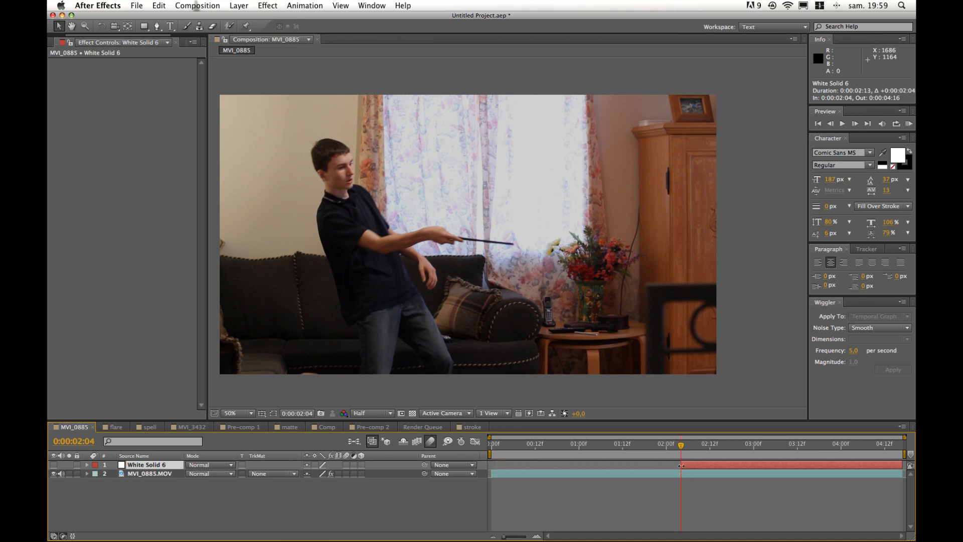
pyautogui.moveTo(680, 464); pyautogui.dragTo(681, 464)
# Step: At 0:00:02:04, draw an open seven-point, slightly wavy Pen mask on the solid from the wand tip past the frame's right edge
pyautogui.click(157, 26)
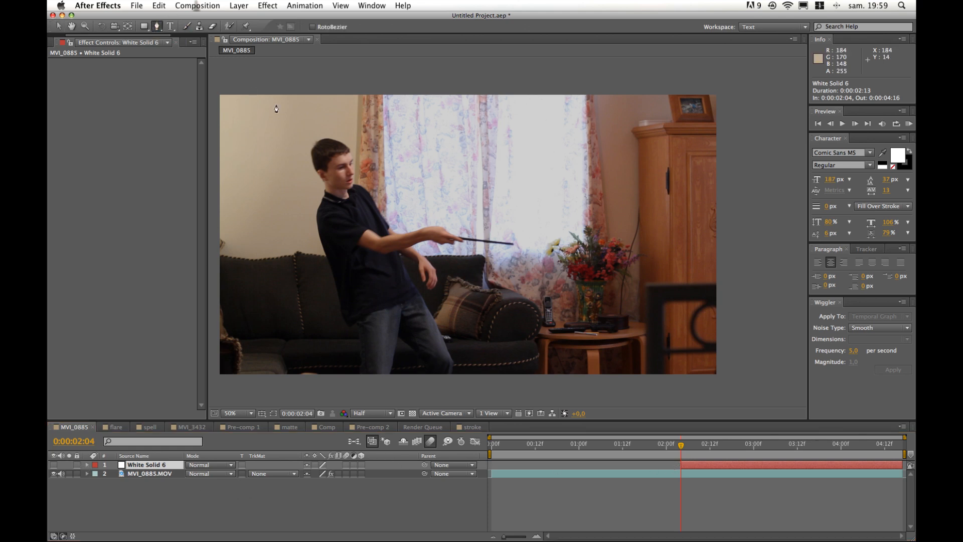
pyautogui.moveTo(429, 250); pyautogui.dragTo(460, 297)
pyautogui.scroll(1, 419, 213)
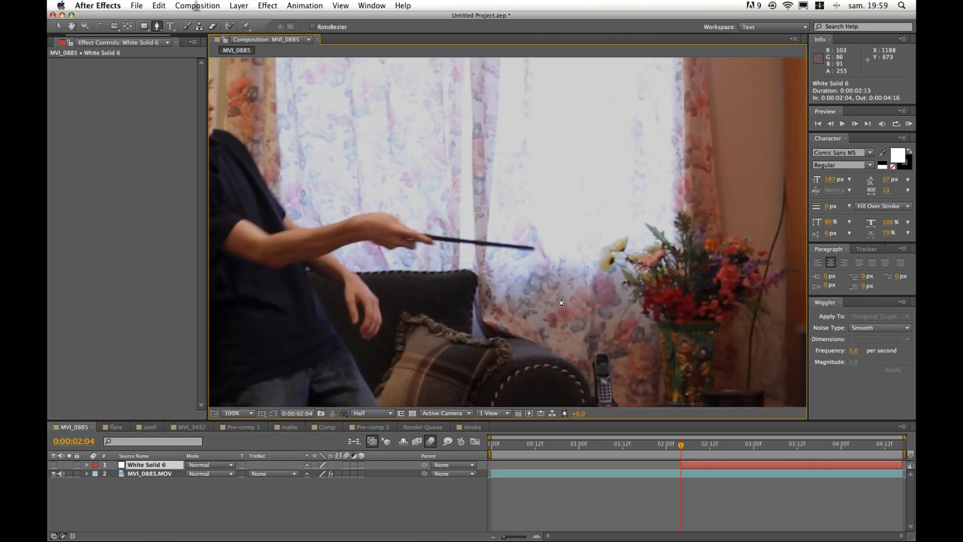
pyautogui.scroll(3, 524, 246)
pyautogui.scroll(-2, 519, 269)
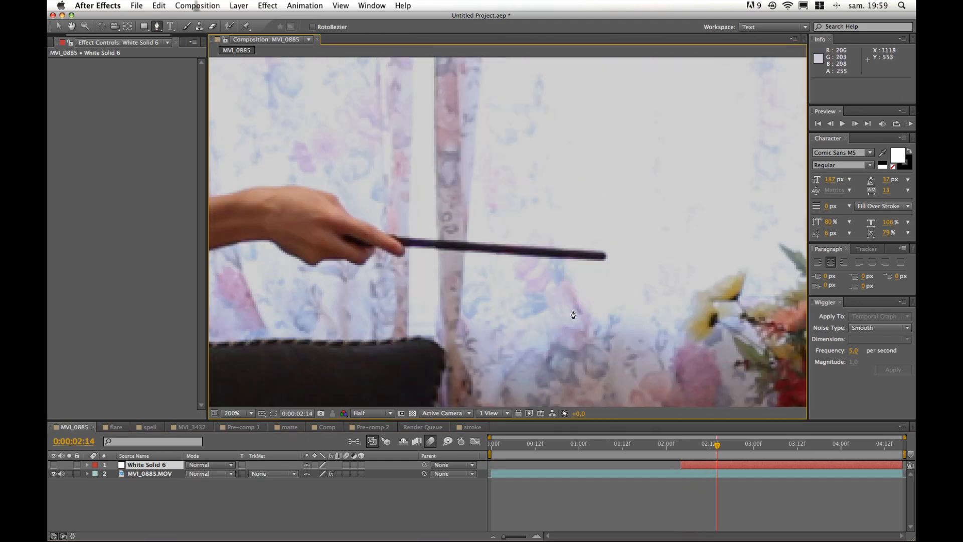
pyautogui.click(692, 446)
pyautogui.moveTo(691, 446); pyautogui.dragTo(680, 446)
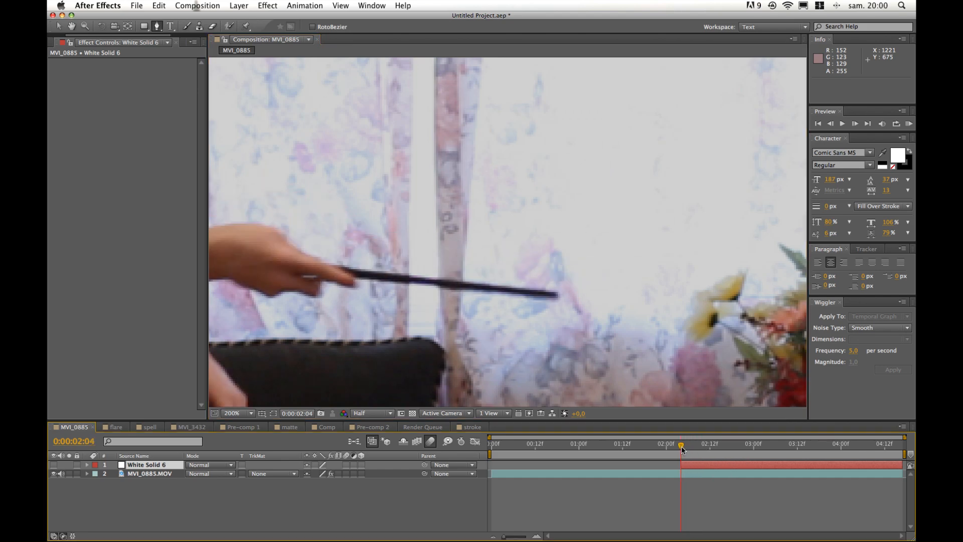
pyautogui.scroll(-4, 503, 281)
pyautogui.moveTo(508, 282); pyautogui.dragTo(396, 307)
pyautogui.scroll(1, 526, 282)
pyautogui.click(532, 280)
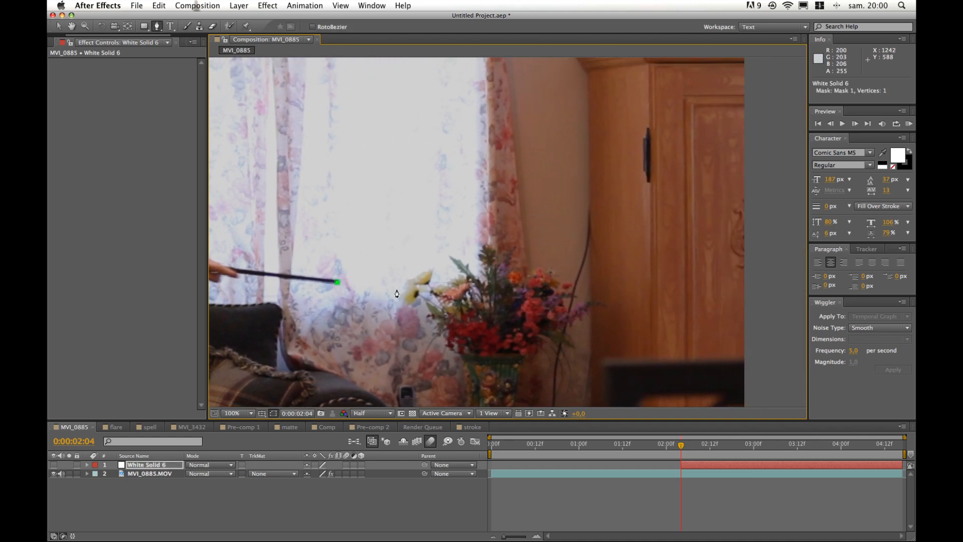
pyautogui.click(400, 289)
pyautogui.click(440, 280)
pyautogui.click(524, 278)
pyautogui.click(630, 282)
pyautogui.click(704, 295)
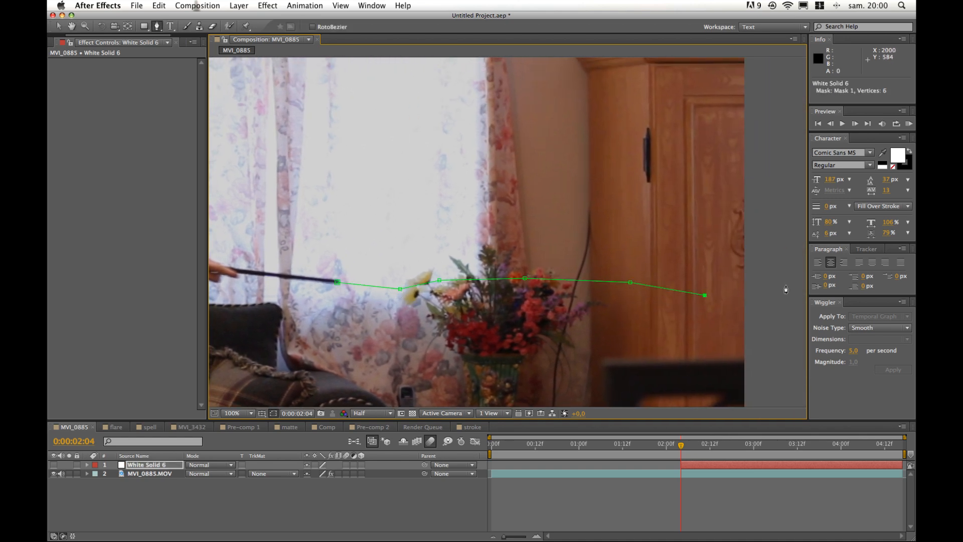
pyautogui.click(784, 285)
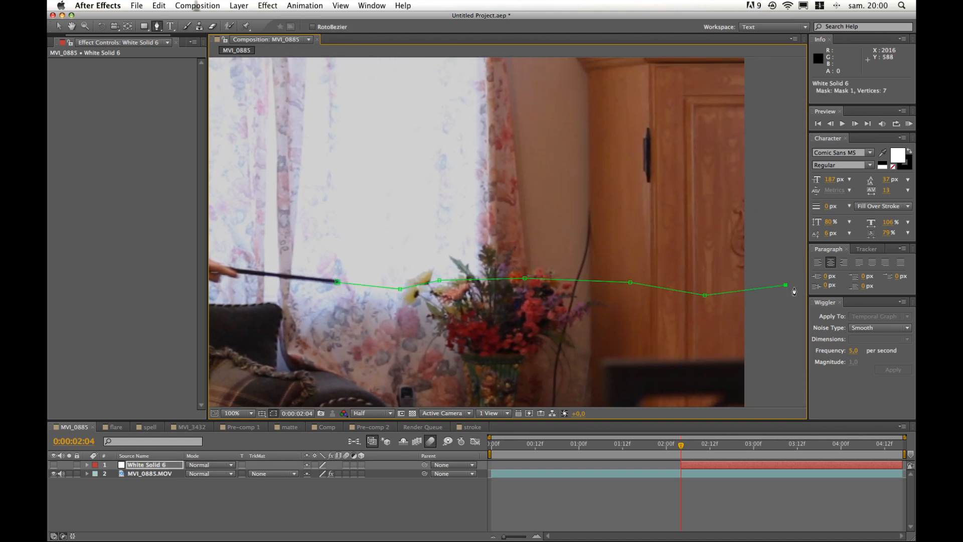
# Step: Add a point to the mask path between the flowers and the wardrobe, and nudge its vertices into a gentler wave
pyautogui.click(584, 281)
pyautogui.press('v')
pyautogui.moveTo(398, 289); pyautogui.dragTo(392, 284)
pyautogui.moveTo(583, 280); pyautogui.dragTo(583, 285)
pyautogui.moveTo(704, 296); pyautogui.dragTo(707, 296)
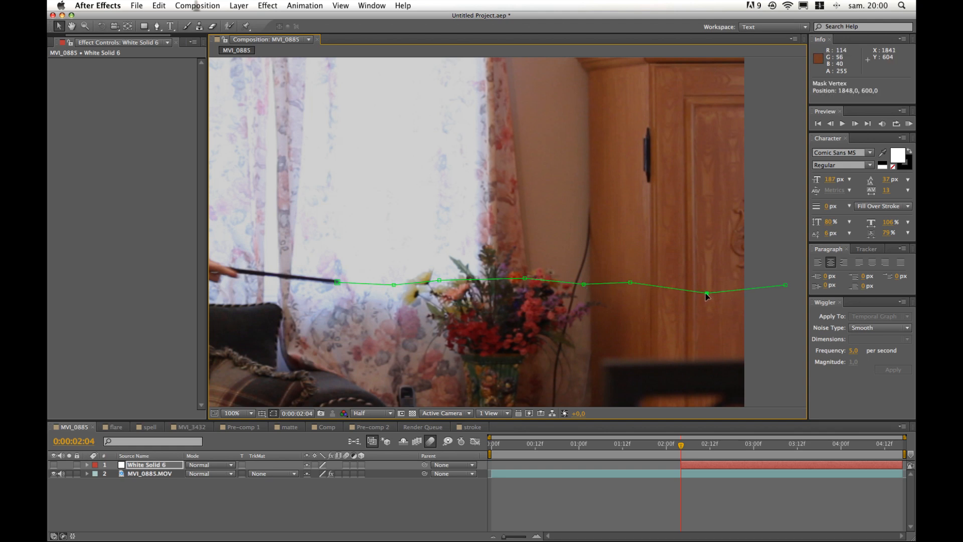
# Step: Reveal the solid's mask properties and enable Mask Path keyframing at 0:00:02:04
pyautogui.moveTo(509, 324); pyautogui.dragTo(624, 329)
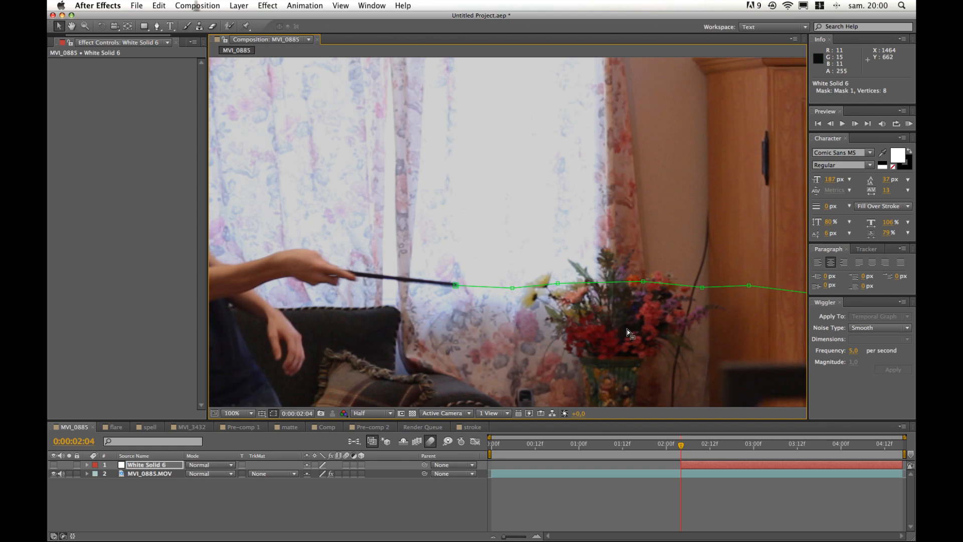
pyautogui.scroll(-1, 626, 329)
pyautogui.moveTo(515, 310); pyautogui.dragTo(577, 309)
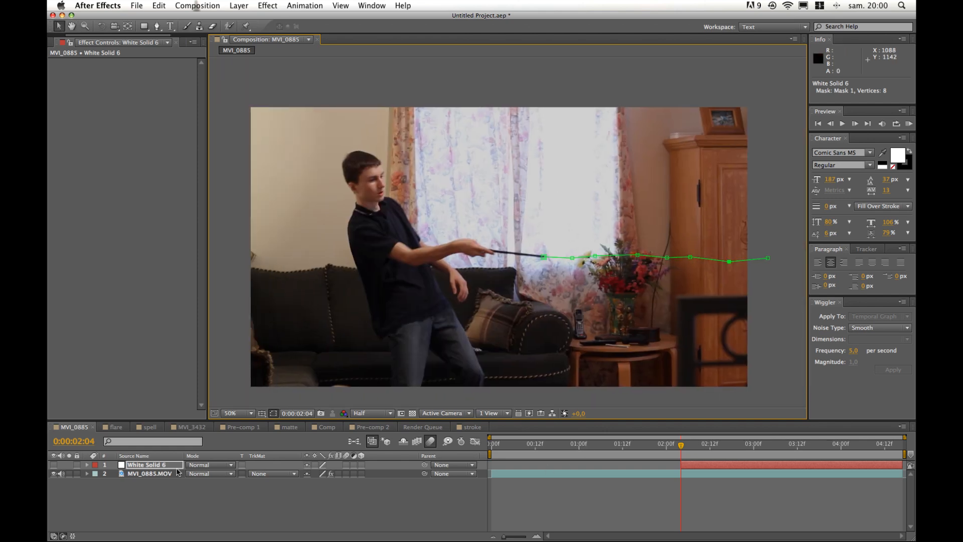
pyautogui.press('m')
pyautogui.press('m')
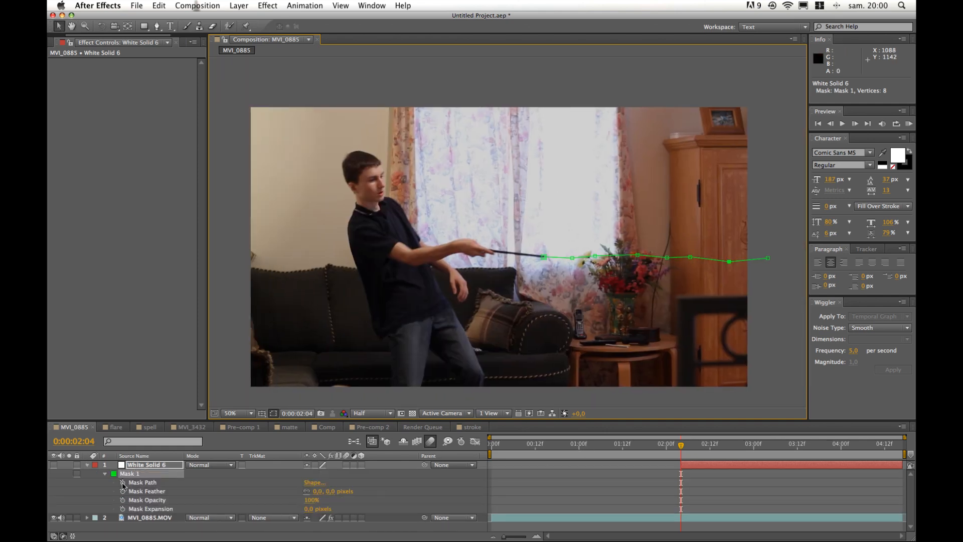
pyautogui.click(123, 482)
# Step: Keyframe the mask path frame by frame from 0:00:02:05 through 0:00:02:08, moving its start onto the wand tip each time
pyautogui.moveTo(563, 315); pyautogui.dragTo(504, 311)
pyautogui.scroll(1, 503, 311)
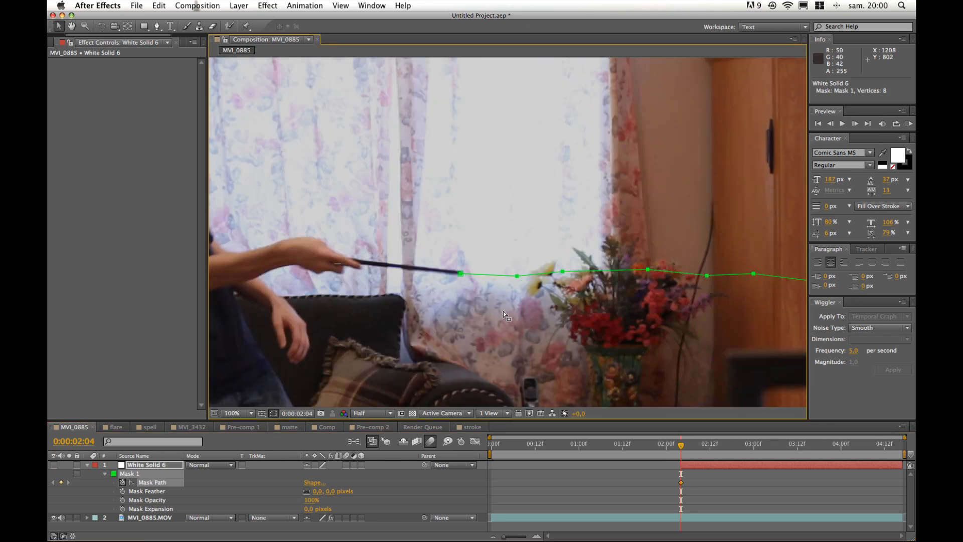
pyautogui.press('.')
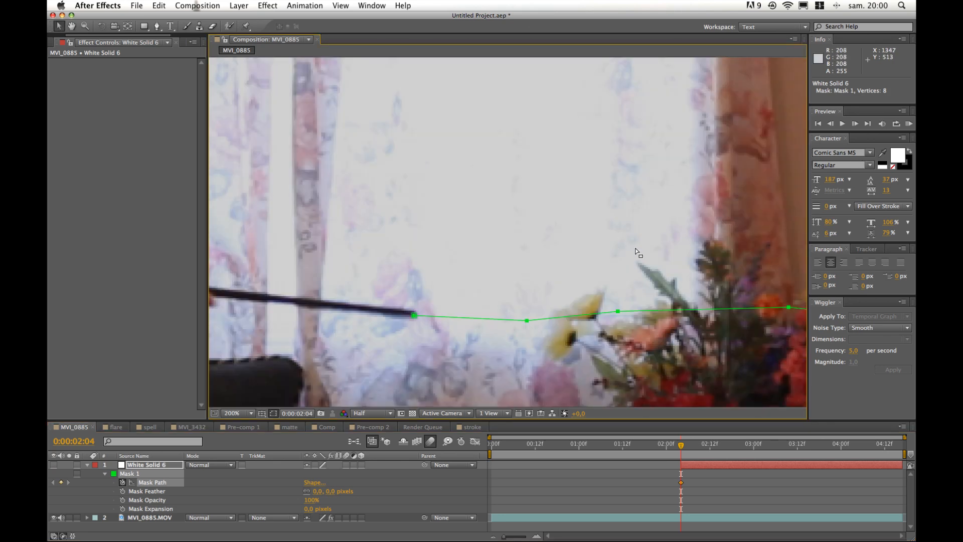
pyautogui.press('pagedown')
pyautogui.moveTo(411, 314); pyautogui.dragTo(466, 291)
pyautogui.press('pagedown')
pyautogui.press('pagedown')
pyautogui.press('pagedown')
pyautogui.press('pagedown')
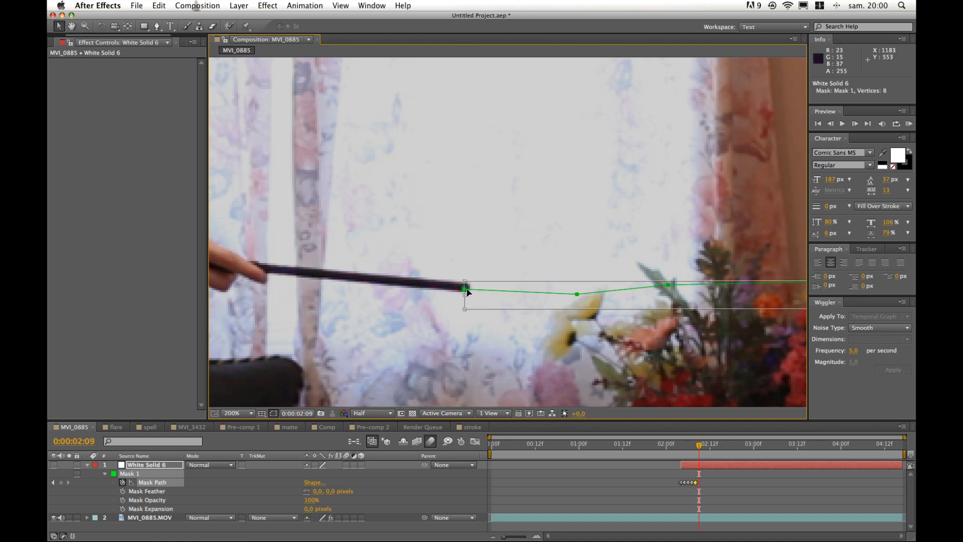
# Step: Realign the whole mask path with the wand tip at 0:00:02:09 and 0:00:02:10, reselecting Mask 1 as needed
pyautogui.rightClick(444, 326)
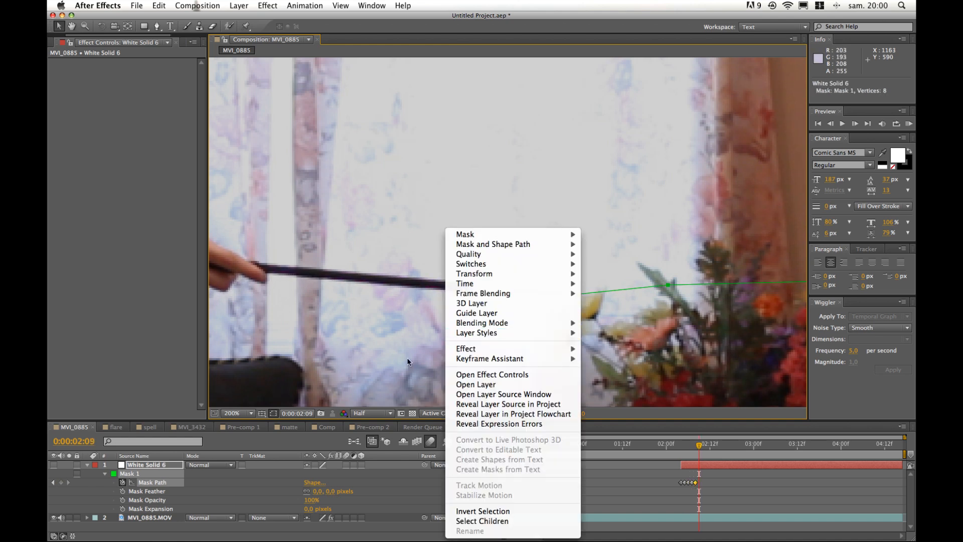
pyautogui.click(421, 501)
pyautogui.moveTo(463, 289); pyautogui.dragTo(467, 287)
pyautogui.press('pagedown')
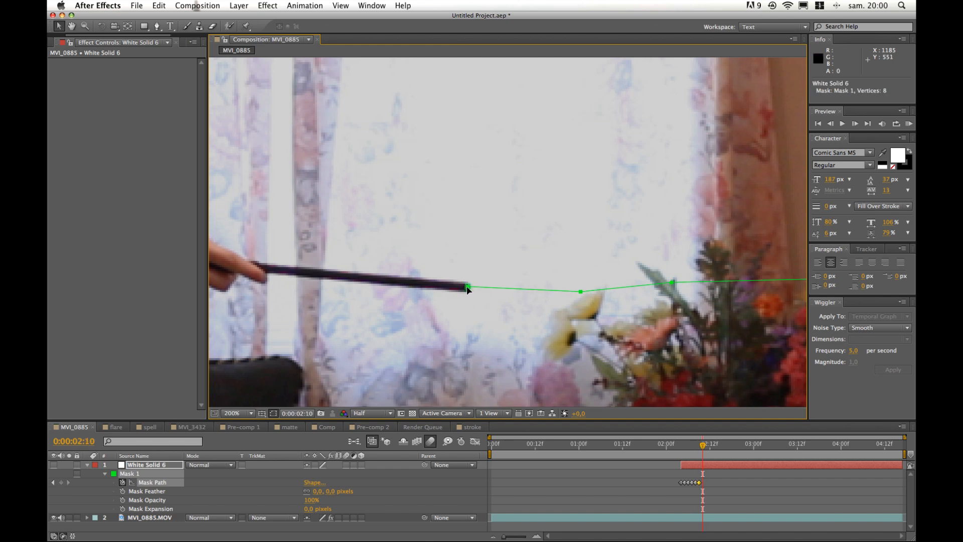
pyautogui.doubleClick(467, 286)
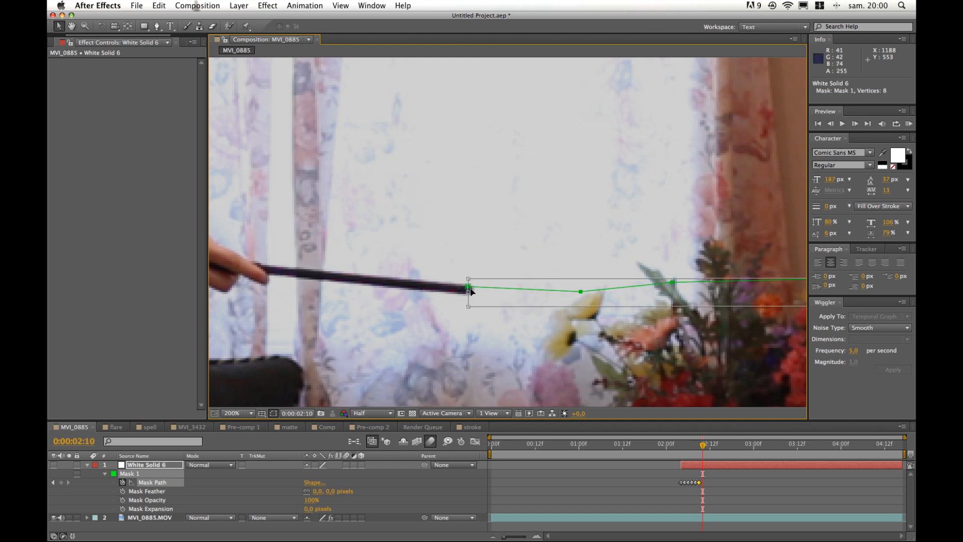
pyautogui.click(533, 495)
pyautogui.click(160, 465)
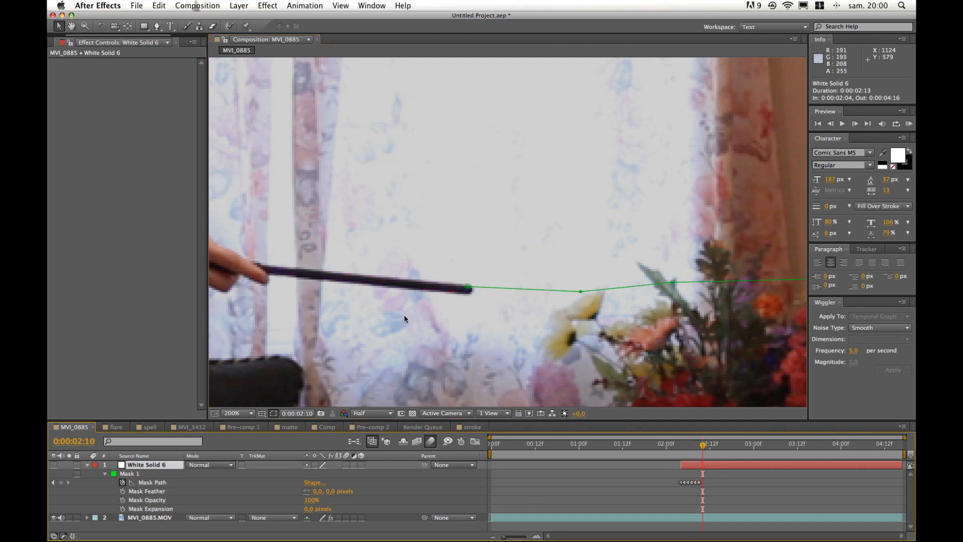
pyautogui.click(129, 473)
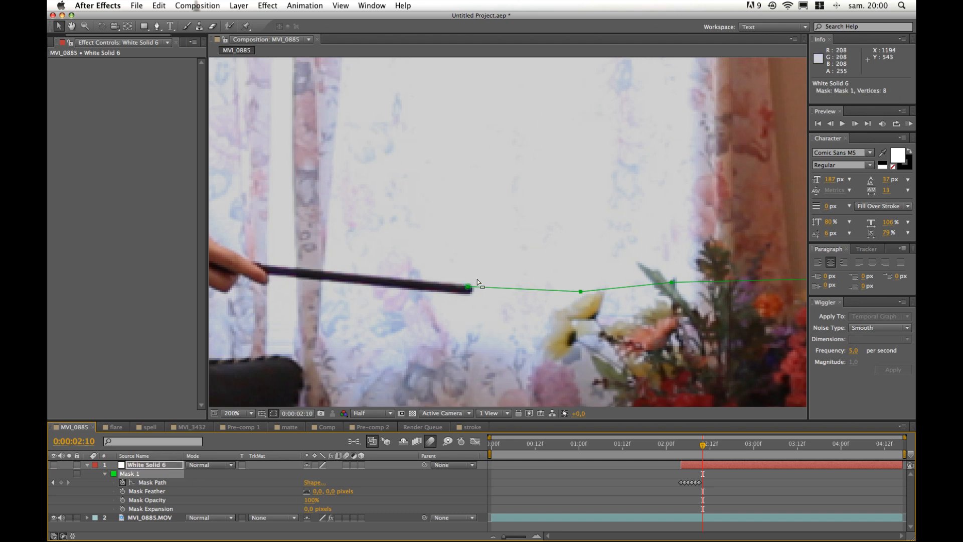
pyautogui.moveTo(467, 287); pyautogui.dragTo(469, 286)
# Step: Continue keyframing the mask path to follow the wand tip frame by frame through 0:00:02:13
pyautogui.press('pagedown')
pyautogui.press('pagedown')
pyautogui.press('pagedown')
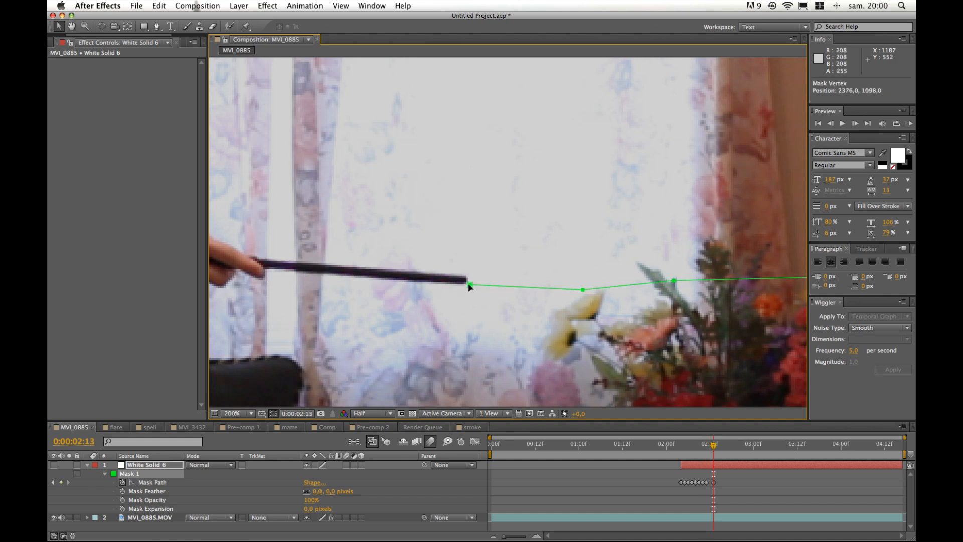
pyautogui.press('pagedown')
pyautogui.press('pagedown')
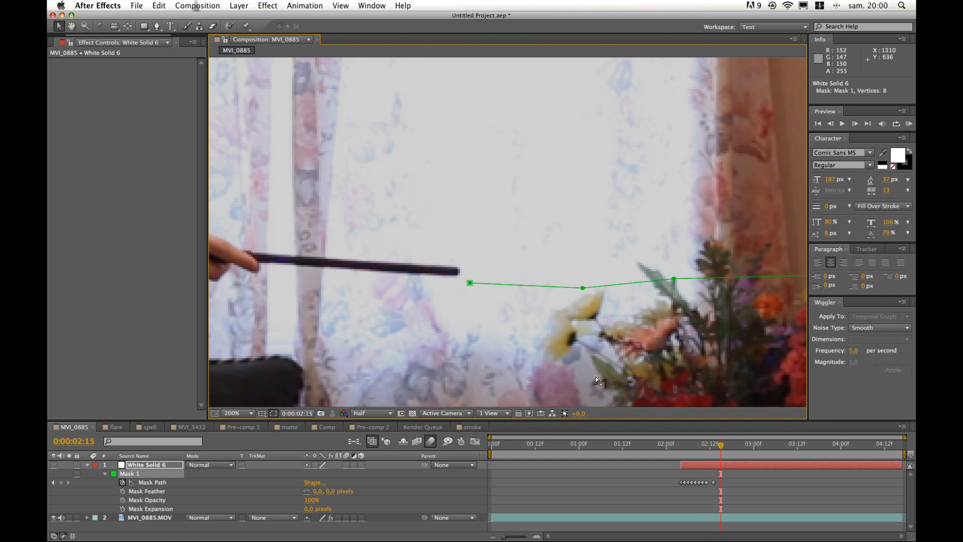
# Step: Return to 0:00:02:06, collapse the white solid's mask properties and select the solid layer
pyautogui.moveTo(718, 443); pyautogui.dragTo(688, 444)
pyautogui.click(624, 483)
pyautogui.scroll(-2, 356, 342)
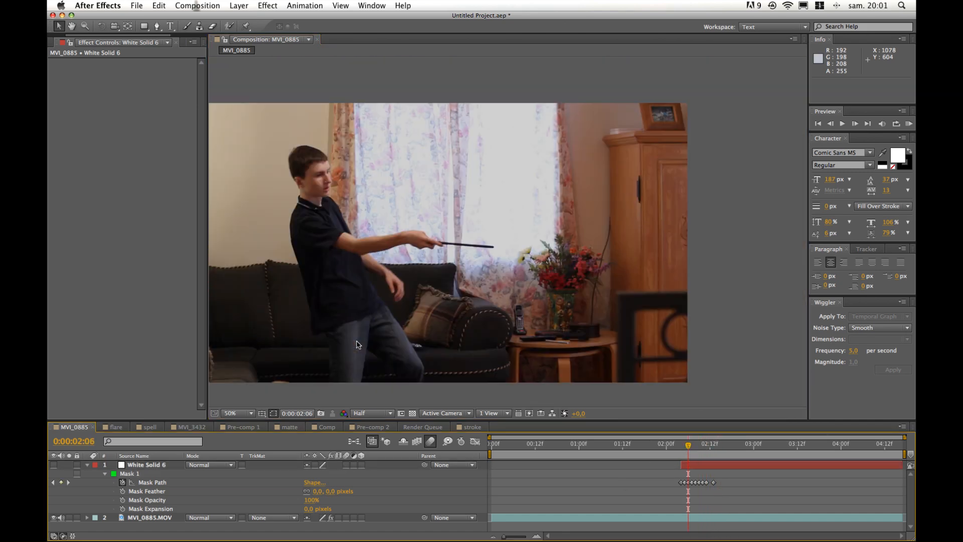
pyautogui.click(87, 465)
pyautogui.click(146, 465)
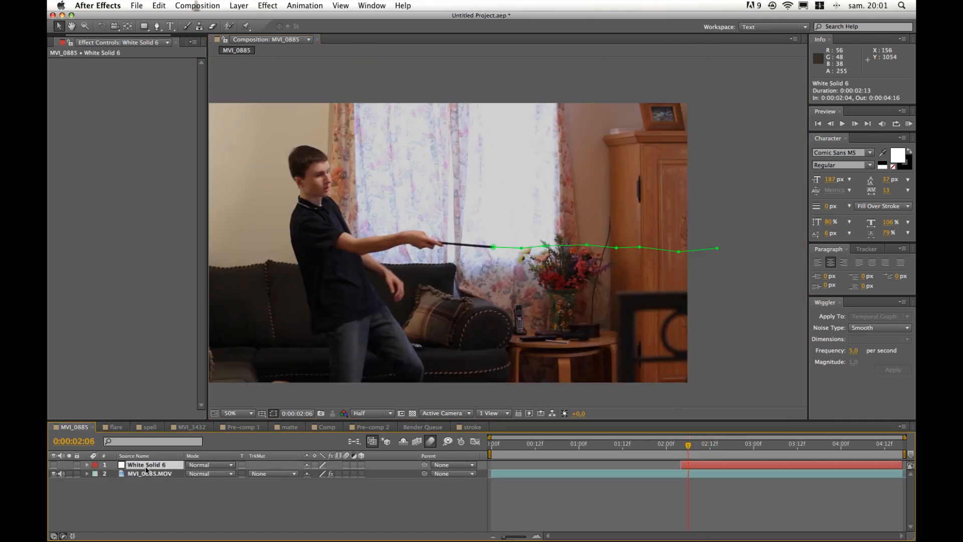
# Step: Apply the Stroke effect to White Solid 6 and set its Paint Style to On Transparent
pyautogui.click(266, 6)
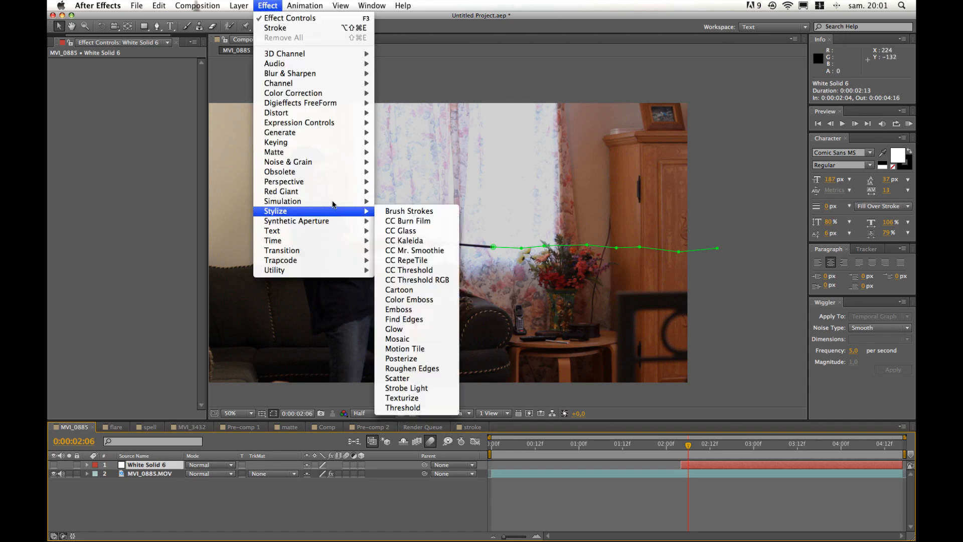
pyautogui.moveTo(321, 132)
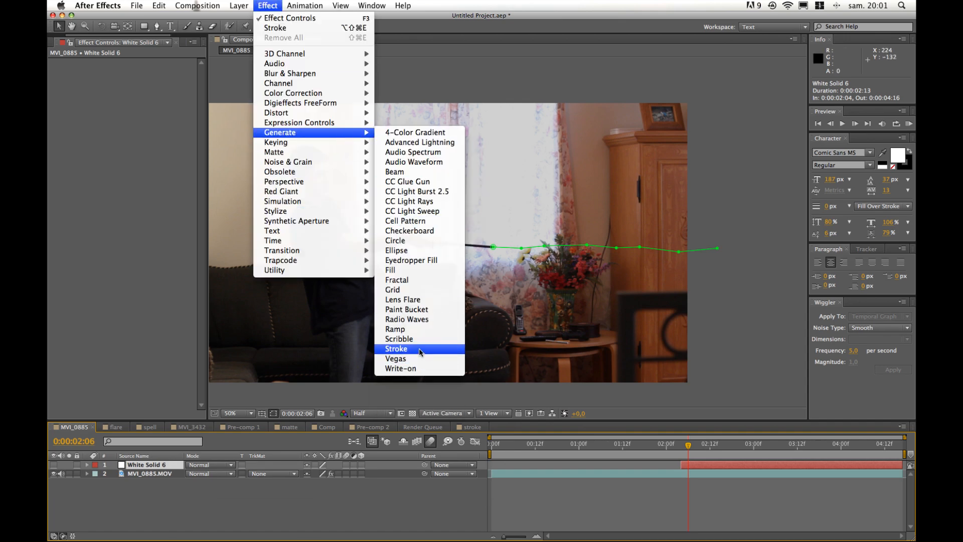
pyautogui.click(397, 348)
pyautogui.click(151, 159)
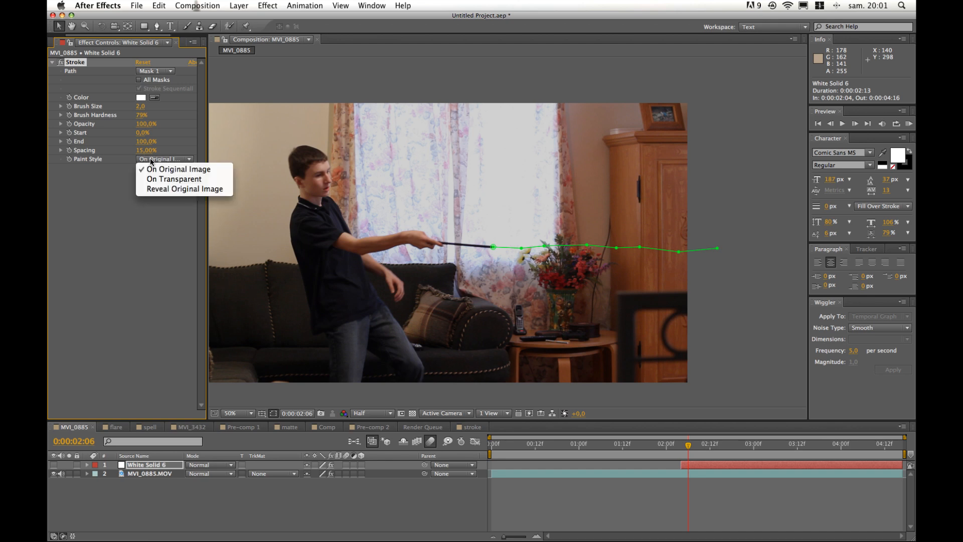
pyautogui.click(165, 179)
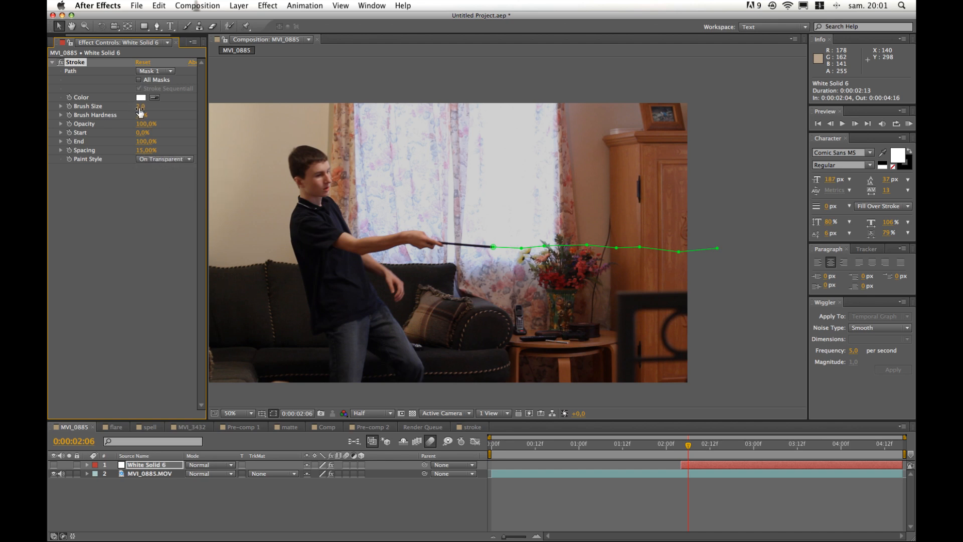
# Step: Set the stroke's Brush Size to 7, turn on the white solid's visibility and hide the mask outline in the viewer
pyautogui.click(141, 107)
pyautogui.write('7')
pyautogui.press('Return')
pyautogui.click(53, 465)
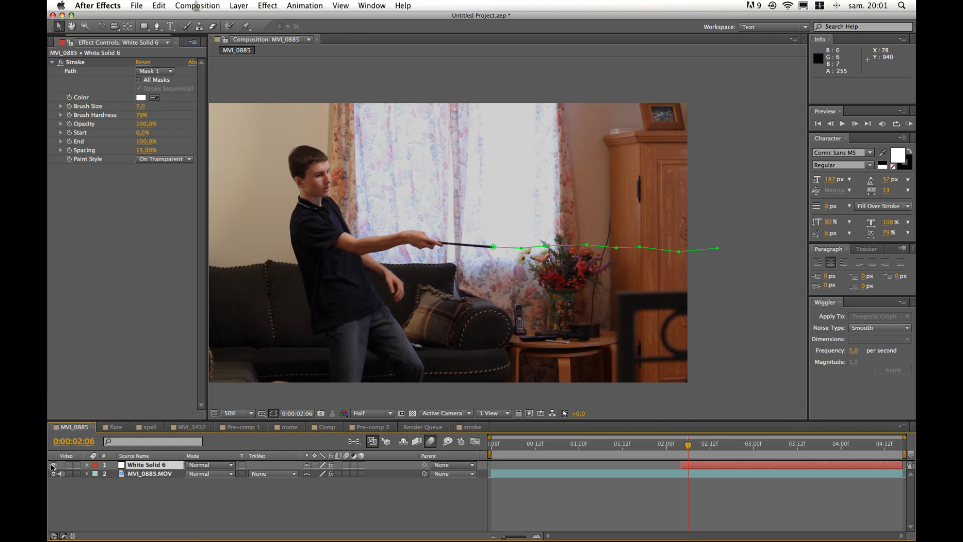
pyautogui.click(274, 413)
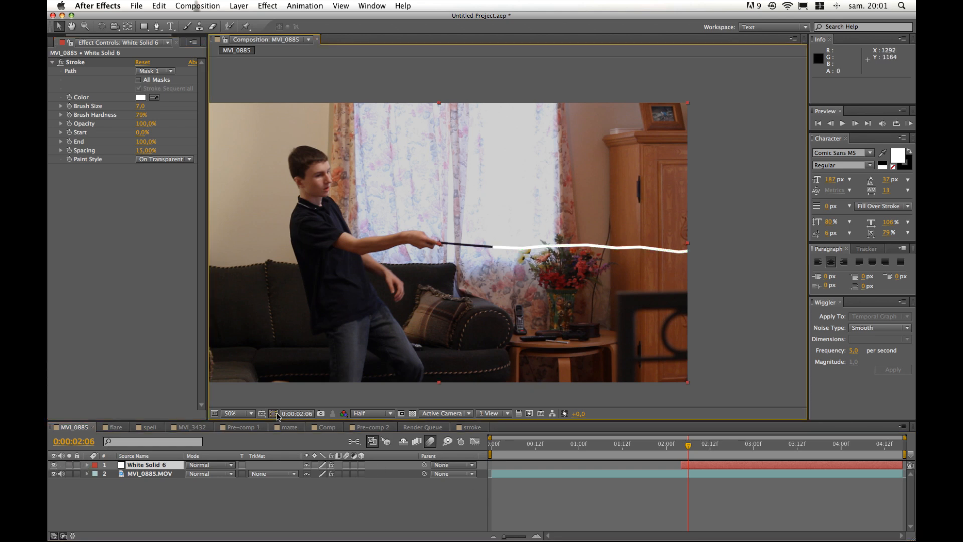
# Step: At 0:00:02:04, set the stroke's End to 0% and enable keyframing for it
pyautogui.moveTo(688, 445); pyautogui.dragTo(681, 447)
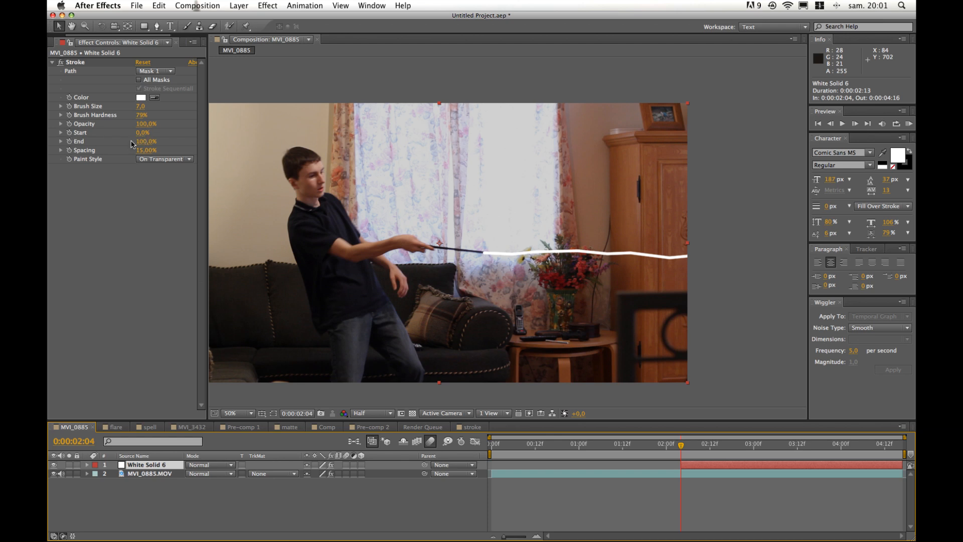
pyautogui.moveTo(143, 142); pyautogui.dragTo(48, 149)
pyautogui.click(70, 142)
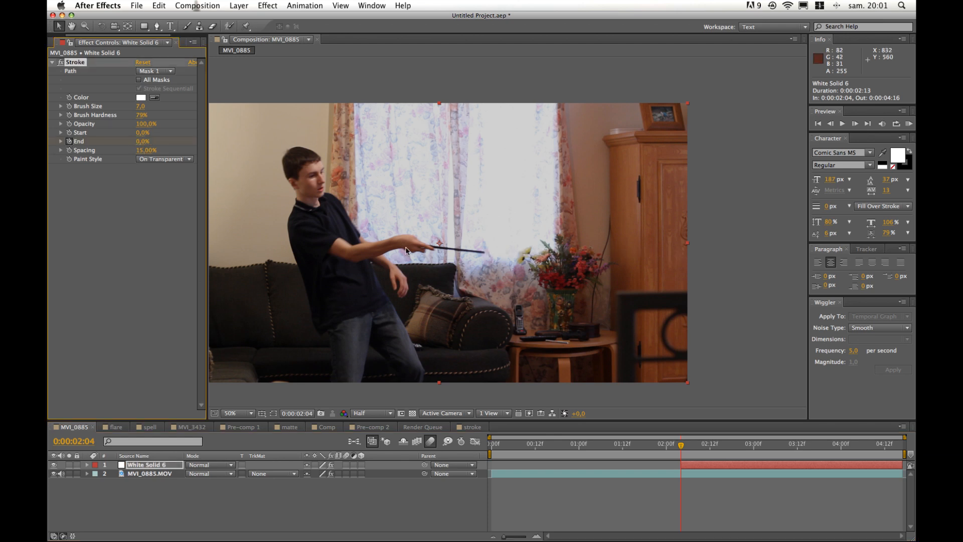
# Step: Advance frame by frame to 0:00:02:08, keyframe the stroke's End at 100% and deselect the layer
pyautogui.click(855, 124)
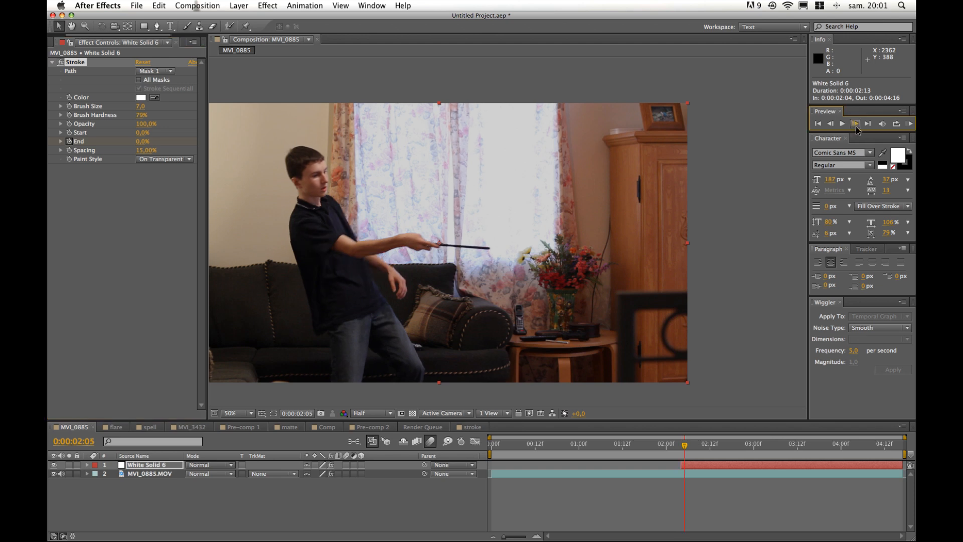
pyautogui.click(855, 123)
pyautogui.click(854, 124)
pyautogui.click(855, 124)
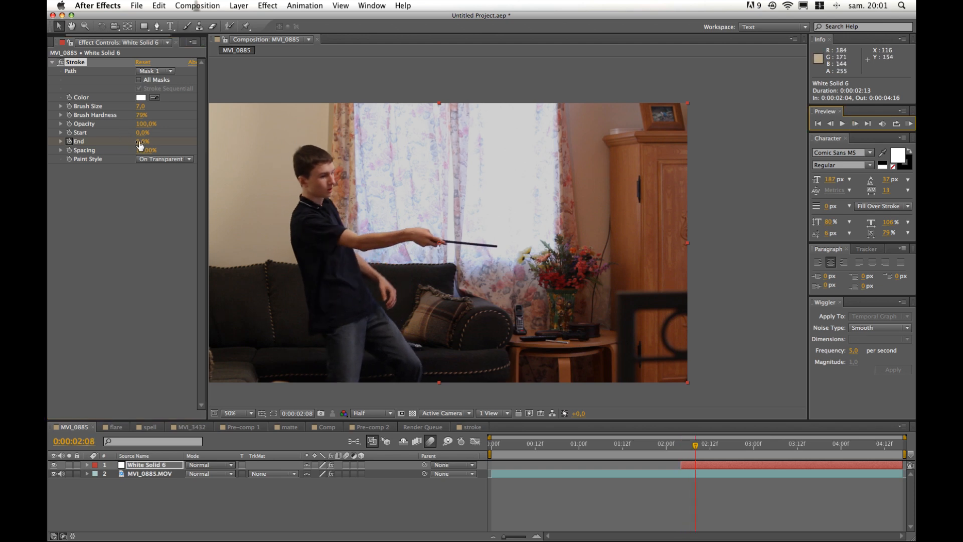
pyautogui.moveTo(140, 145)
pyautogui.mouseDown()
pyautogui.moveTo(551, 300)
pyautogui.moveTo(638, 393)
pyautogui.mouseUp()
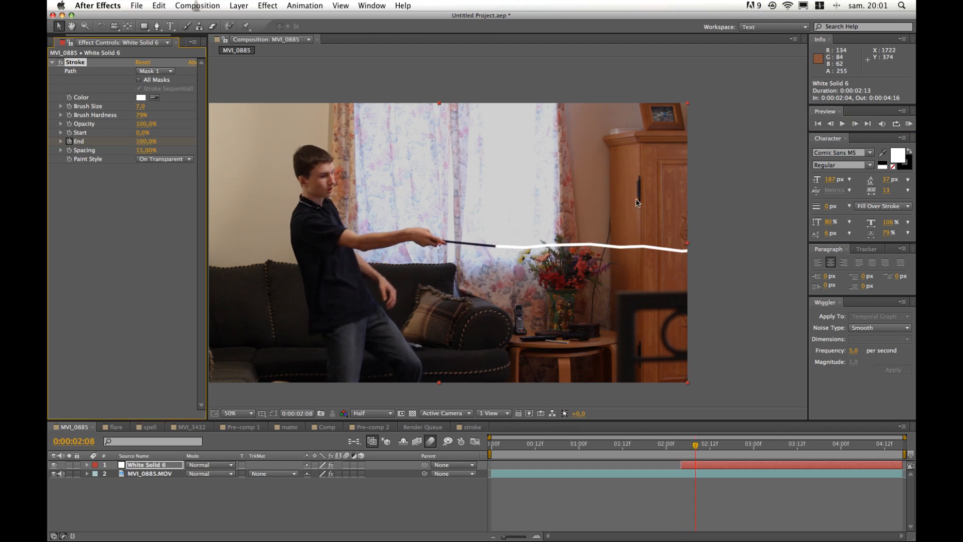
pyautogui.click(688, 522)
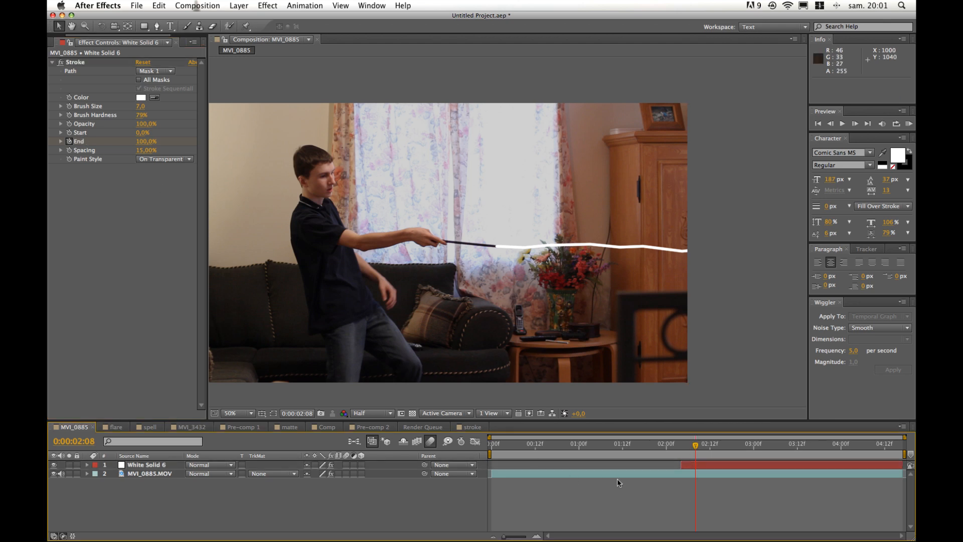
# Step: Play back the beam animation from 0:00:02:03 and check the stroke at 0:00:02:07
pyautogui.moveTo(693, 448); pyautogui.dragTo(675, 446)
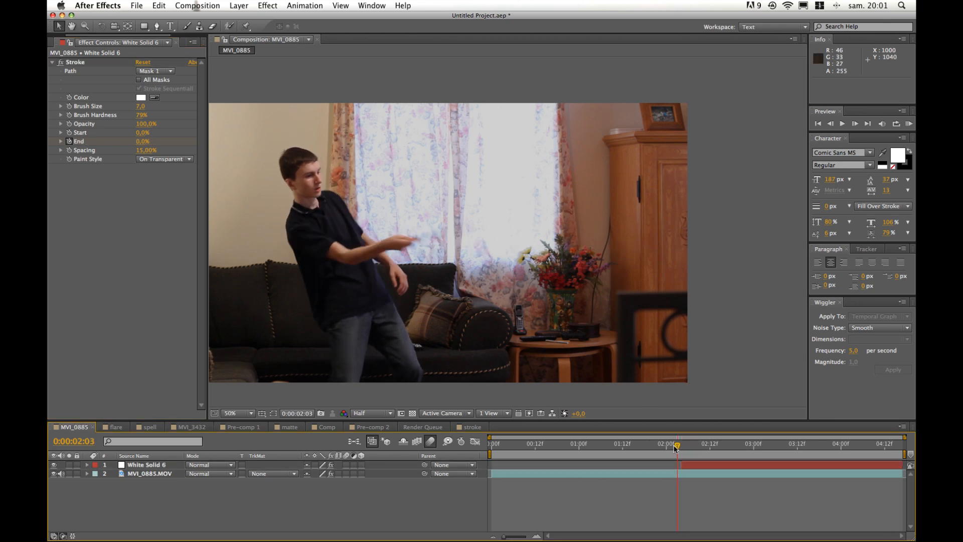
pyautogui.press('space')
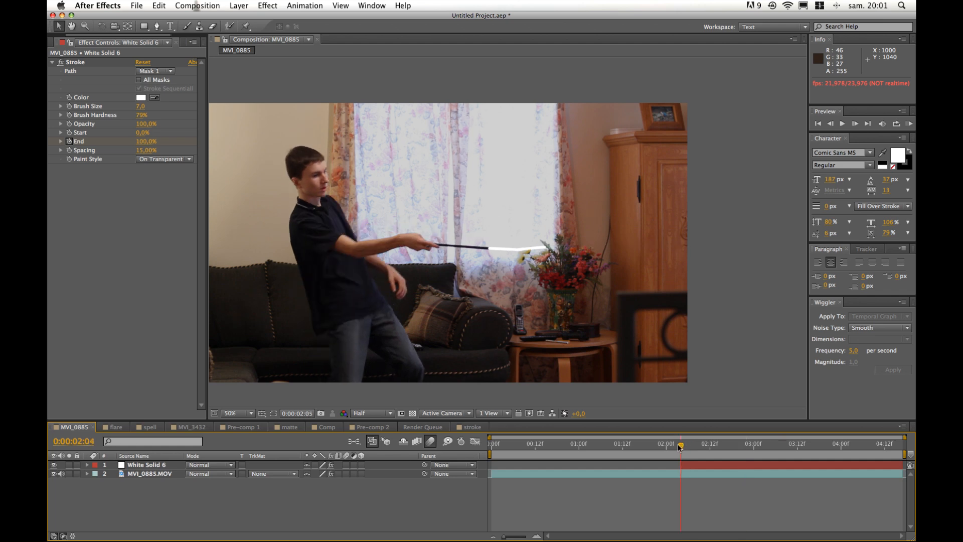
pyautogui.moveTo(675, 446)
pyautogui.mouseDown()
pyautogui.moveTo(666, 446)
pyautogui.moveTo(714, 446)
pyautogui.mouseUp()
pyautogui.press('space')
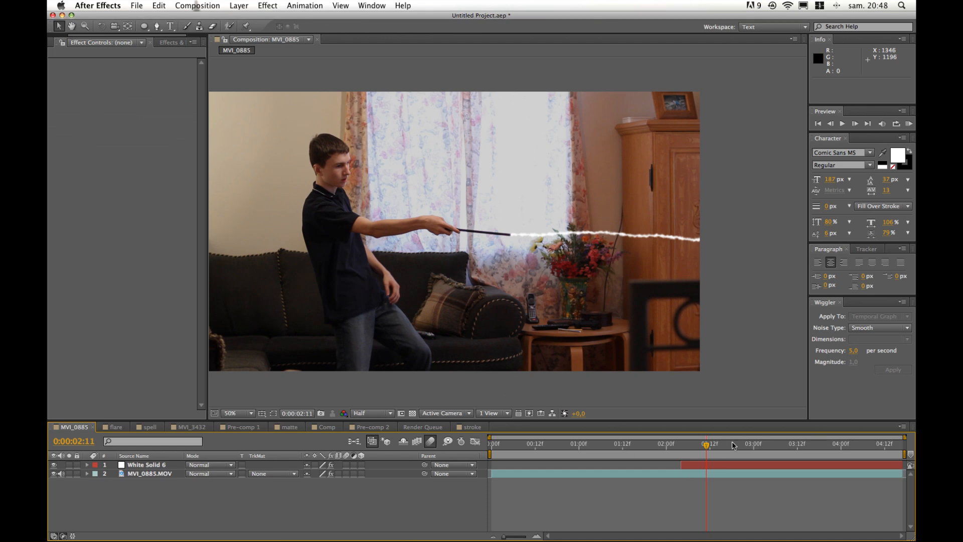
pyautogui.click(692, 444)
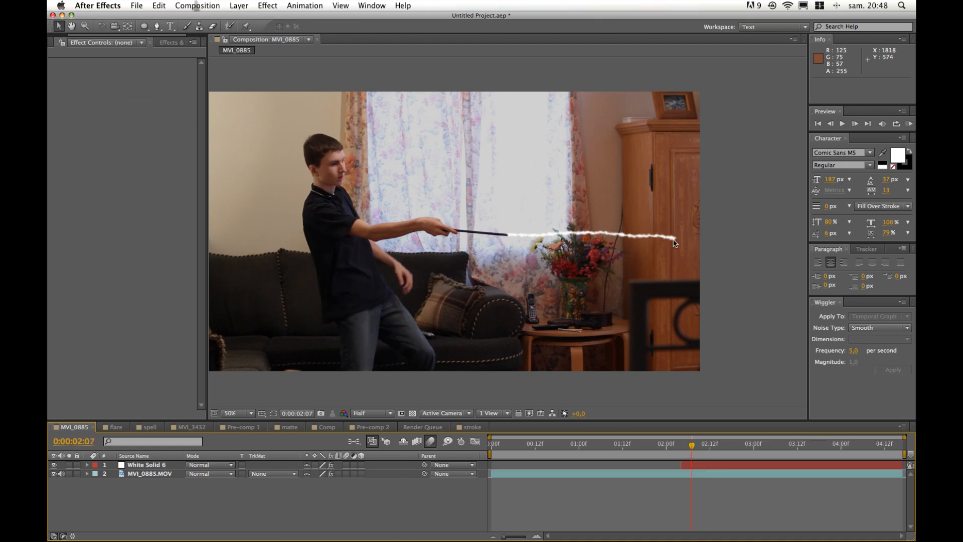
# Step: Create a 2000 x 2000 px black solid and extend its layer to the end of the composition
pyautogui.click(215, 5)
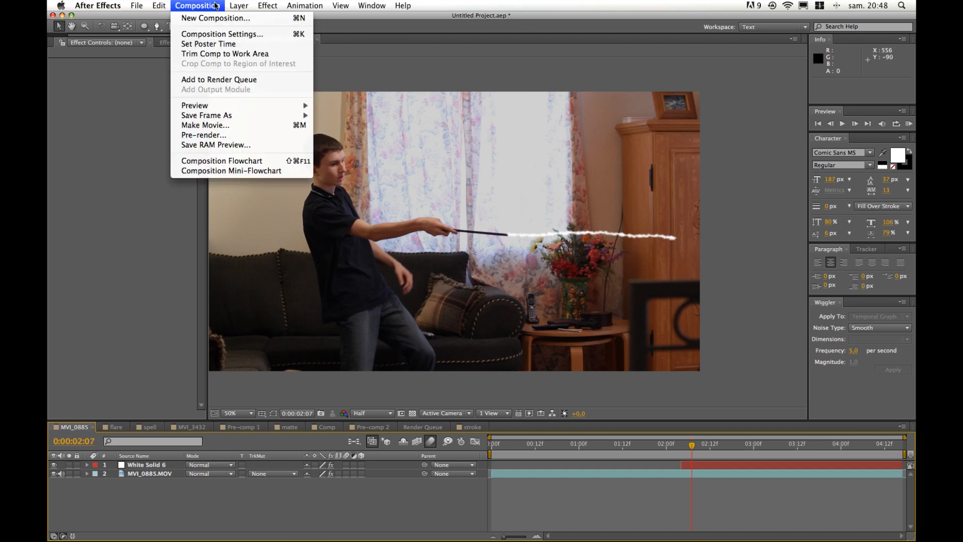
pyautogui.moveTo(237, 6)
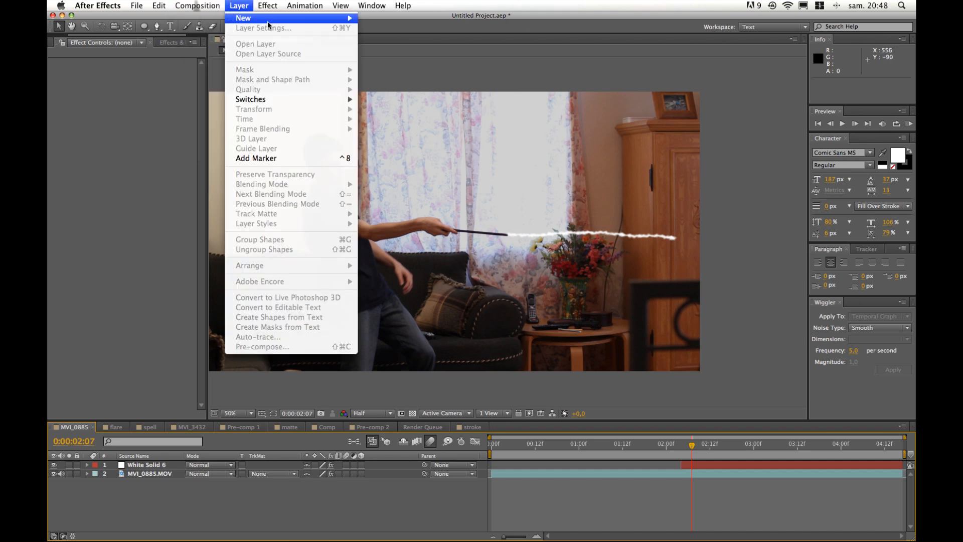
pyautogui.moveTo(269, 19)
pyautogui.click(381, 31)
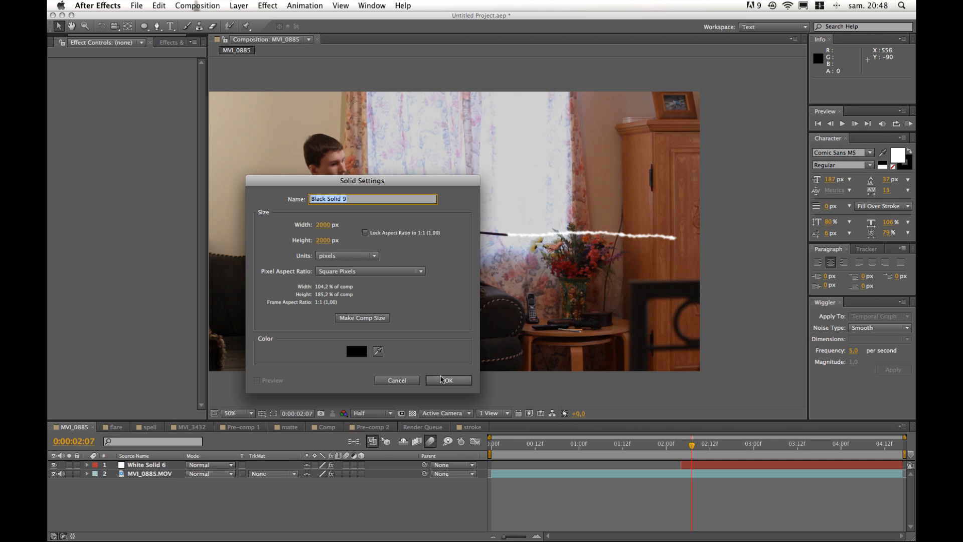
pyautogui.click(441, 377)
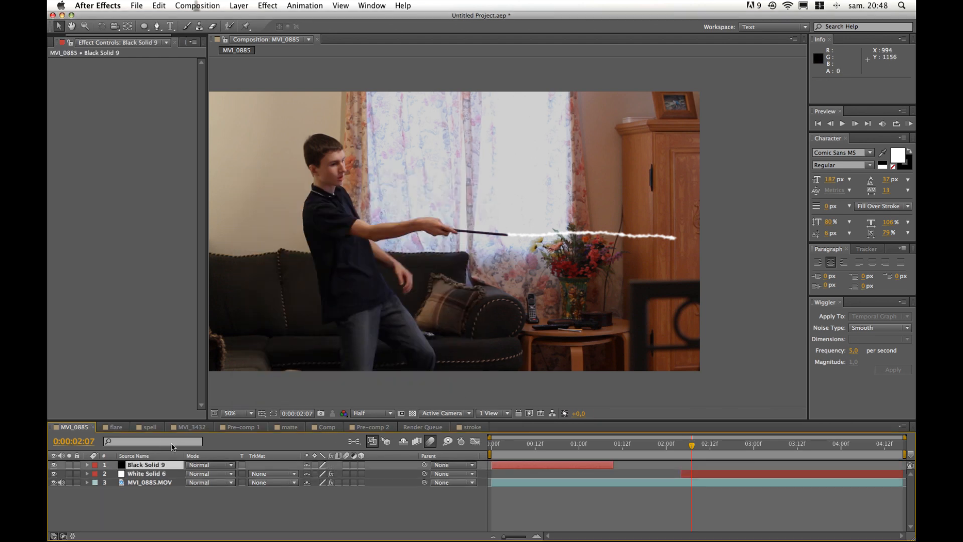
pyautogui.moveTo(611, 465); pyautogui.dragTo(891, 470)
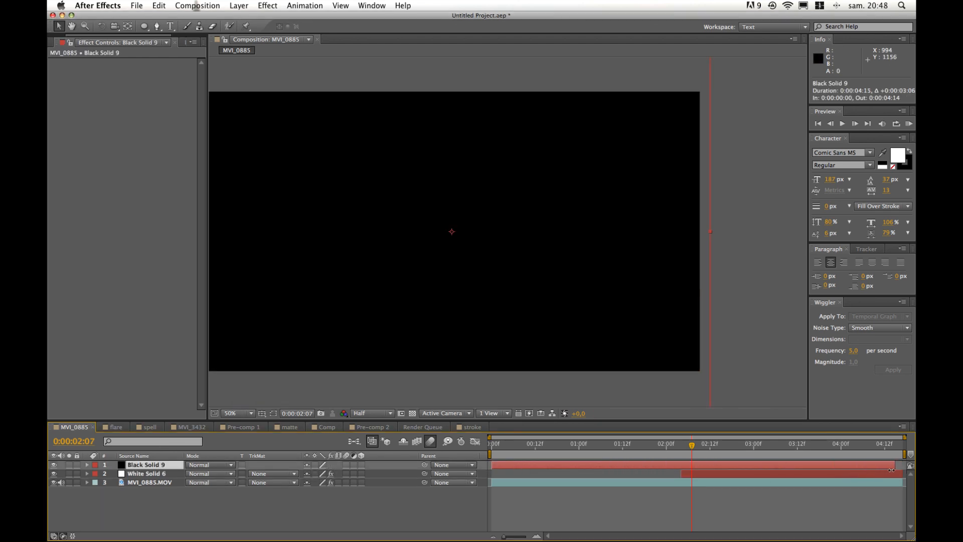
# Step: Pre-compose the black solid as "flare", leaving all attributes in MVI_0885
pyautogui.moveTo(587, 333); pyautogui.dragTo(653, 325)
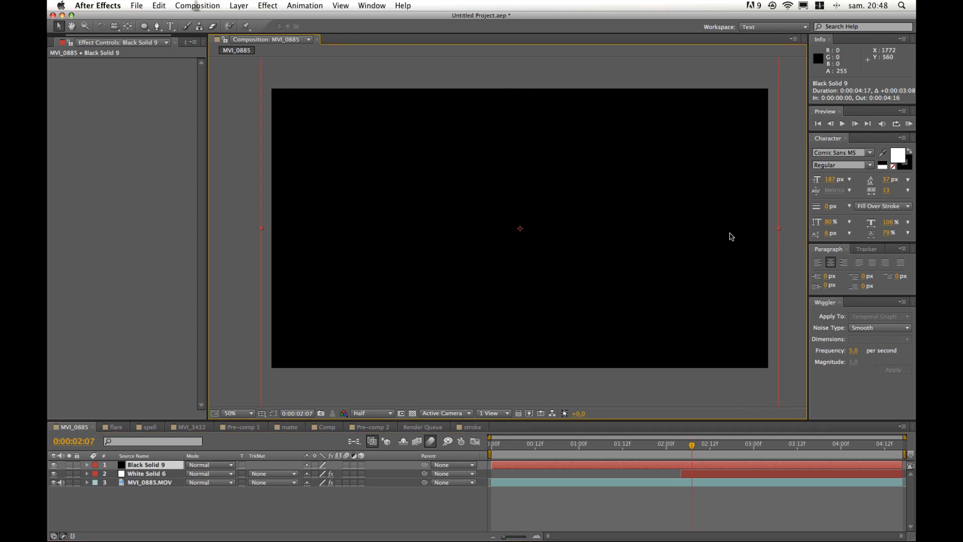
pyautogui.press(',')
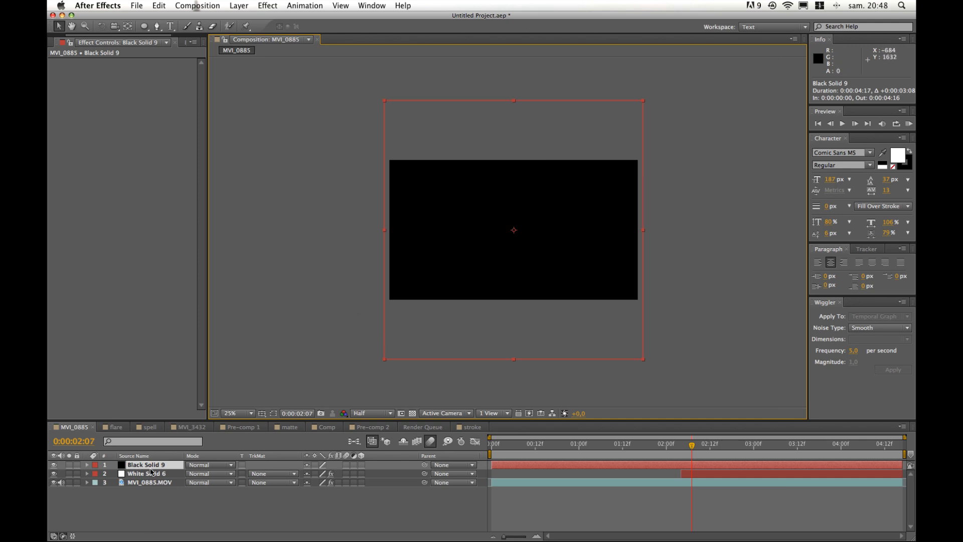
pyautogui.click(236, 5)
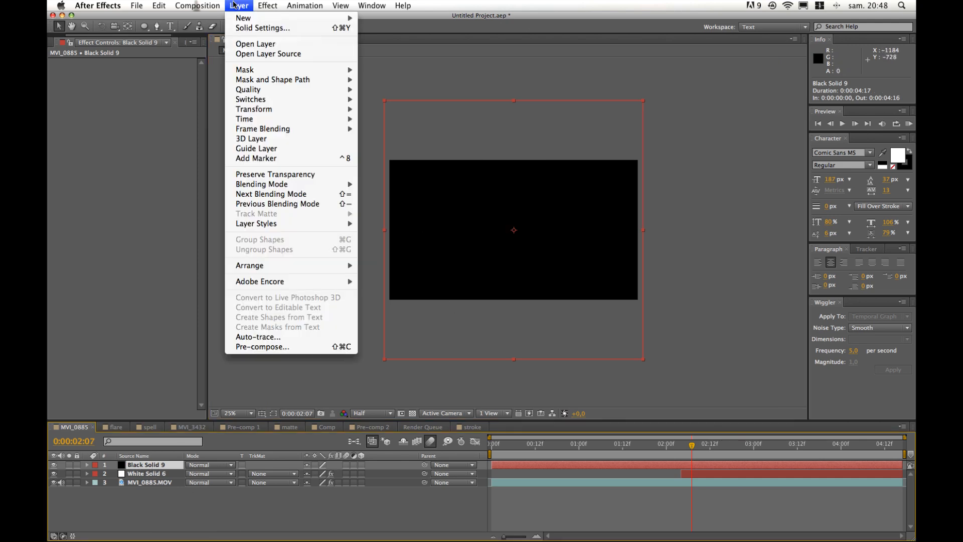
pyautogui.click(314, 346)
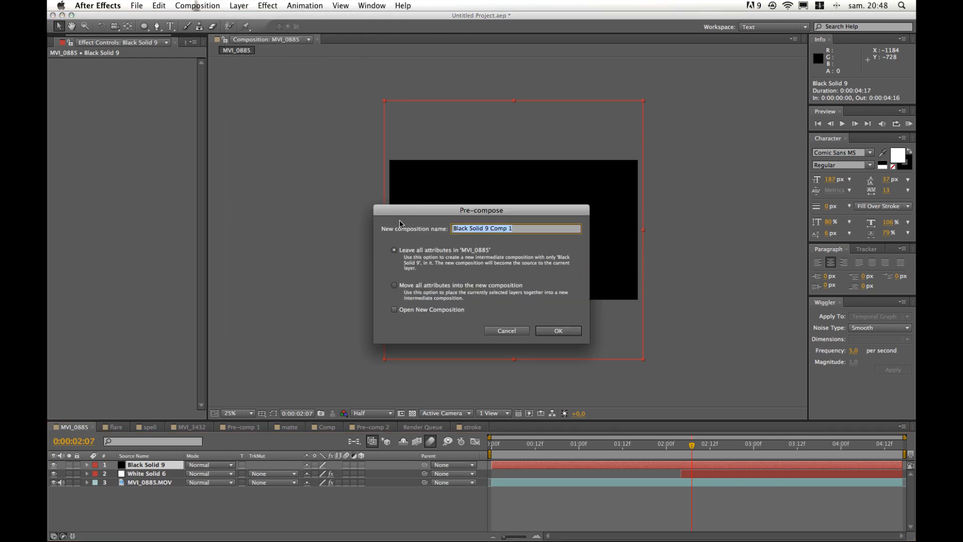
pyautogui.write('flare')
pyautogui.click(560, 329)
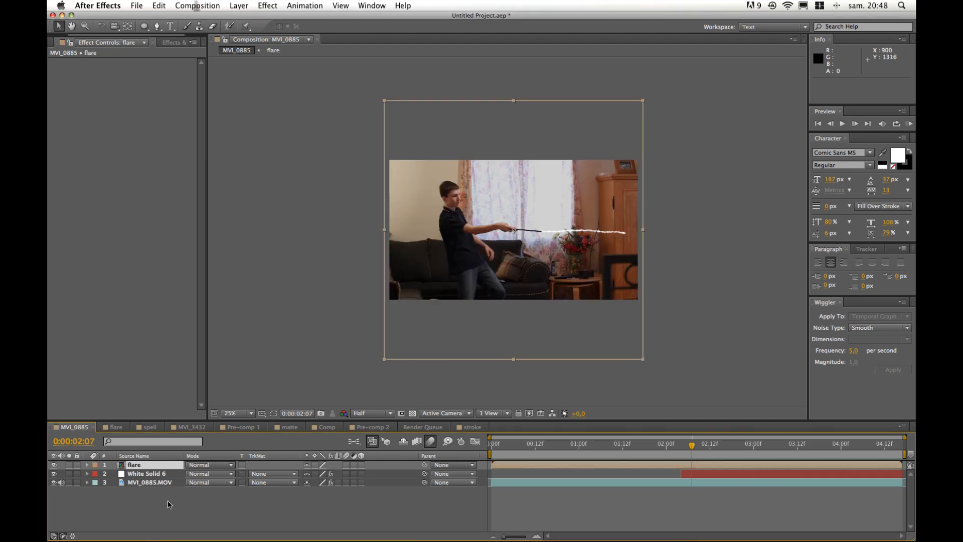
# Step: Open the flare composition, extend its black solid to the full duration and duplicate the layer
pyautogui.doubleClick(150, 464)
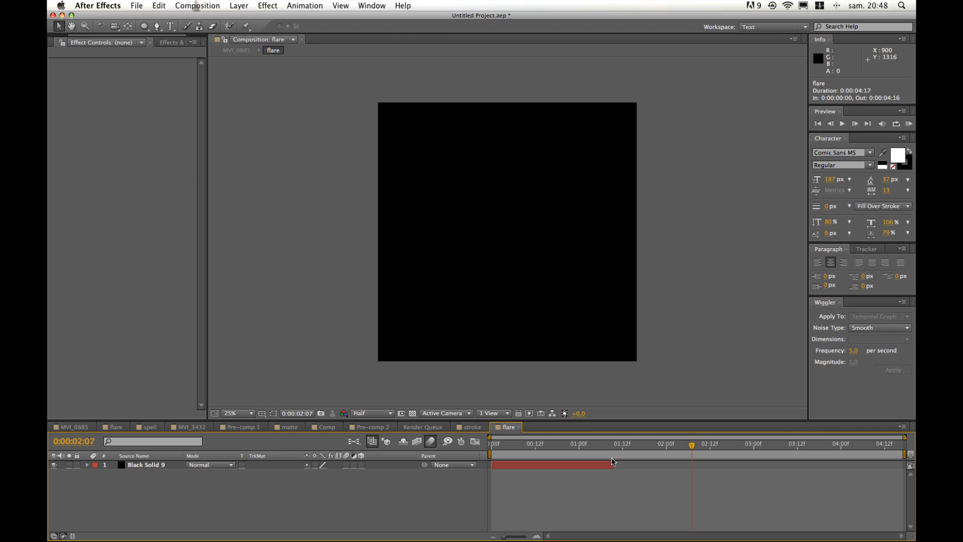
pyautogui.moveTo(612, 462); pyautogui.dragTo(905, 462)
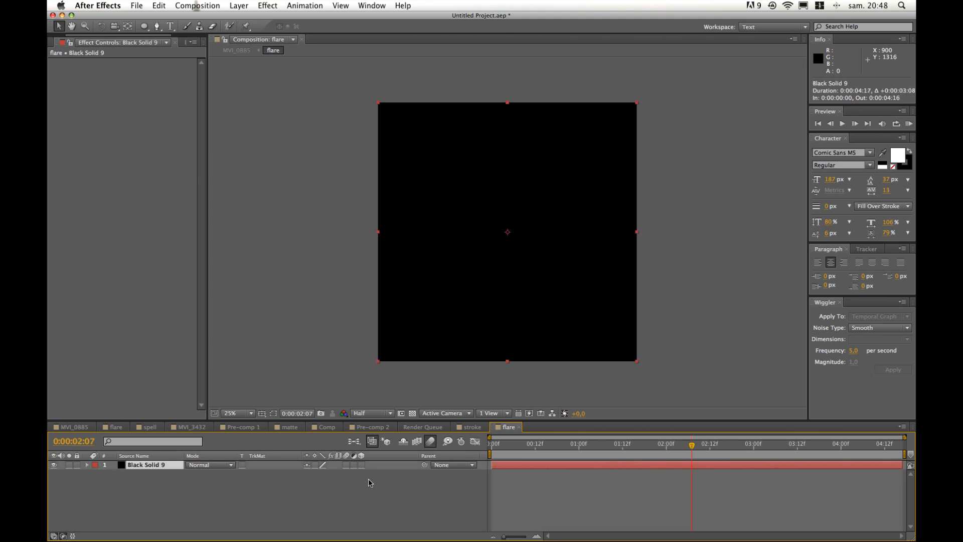
pyautogui.press('super+d')
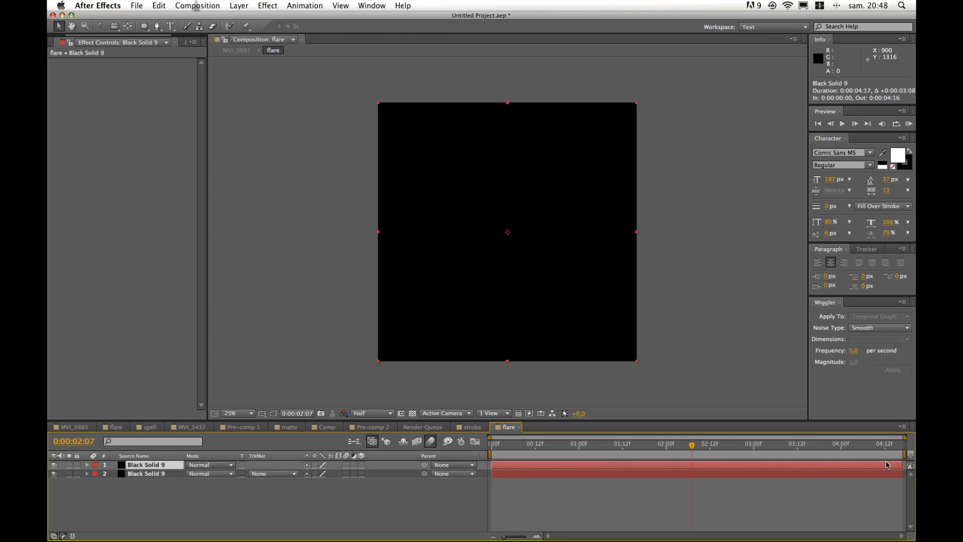
# Step: Apply the Lens Flare effect to the upper black solid and move the flare center to about 1000, 992
pyautogui.click(239, 6)
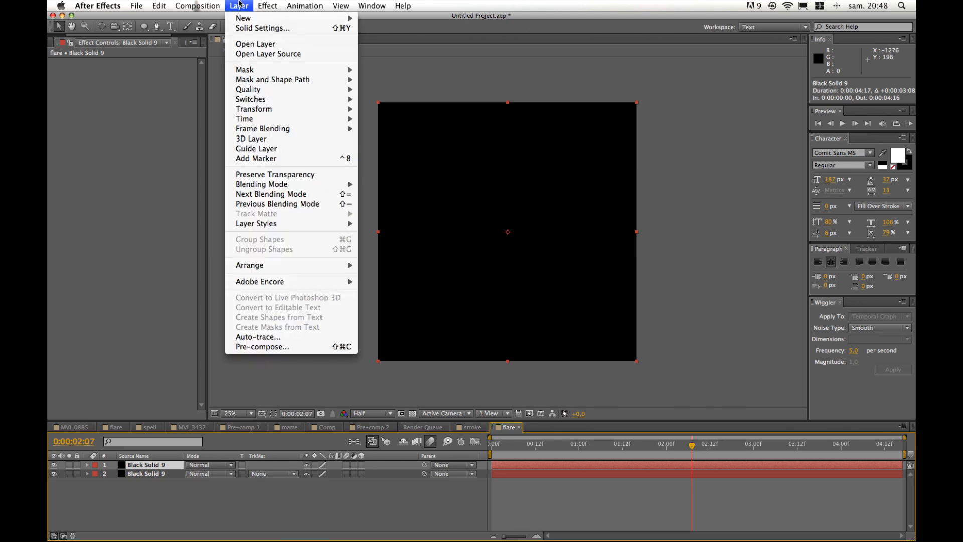
pyautogui.moveTo(266, 4)
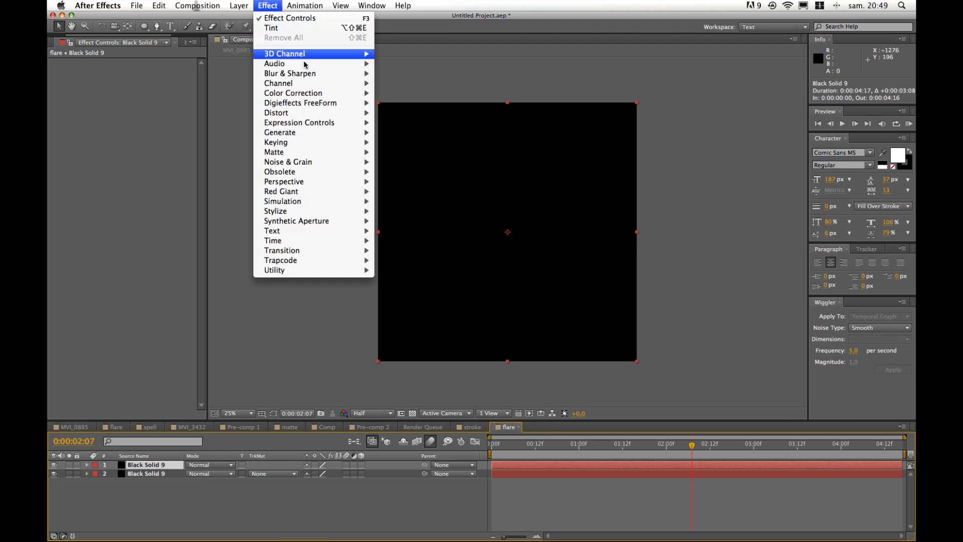
pyautogui.moveTo(332, 132)
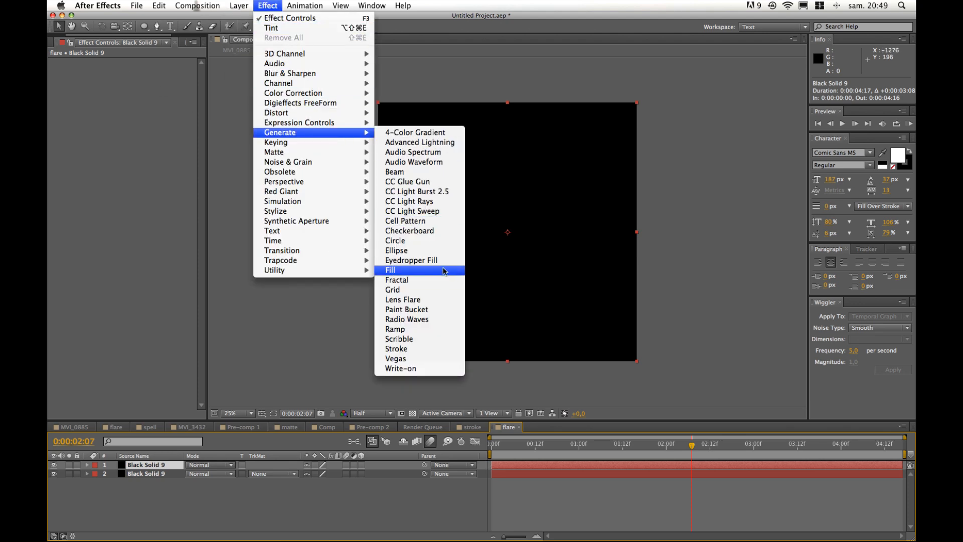
pyautogui.click(433, 300)
pyautogui.moveTo(482, 207); pyautogui.dragTo(511, 230)
pyautogui.press('.')
pyautogui.press('.')
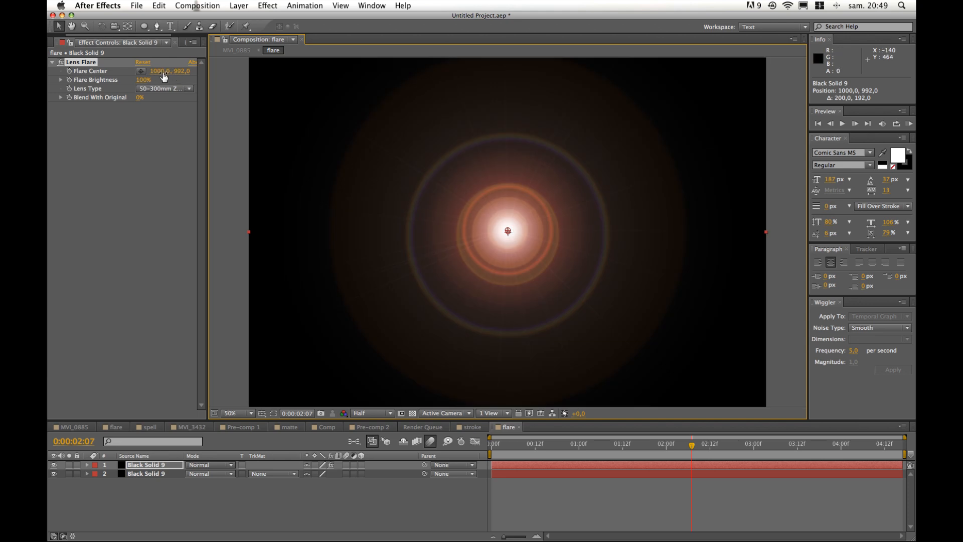
# Step: Set the vertical coordinate of the Flare Center to 1000 so the flare sits exactly mid-frame
pyautogui.click(184, 72)
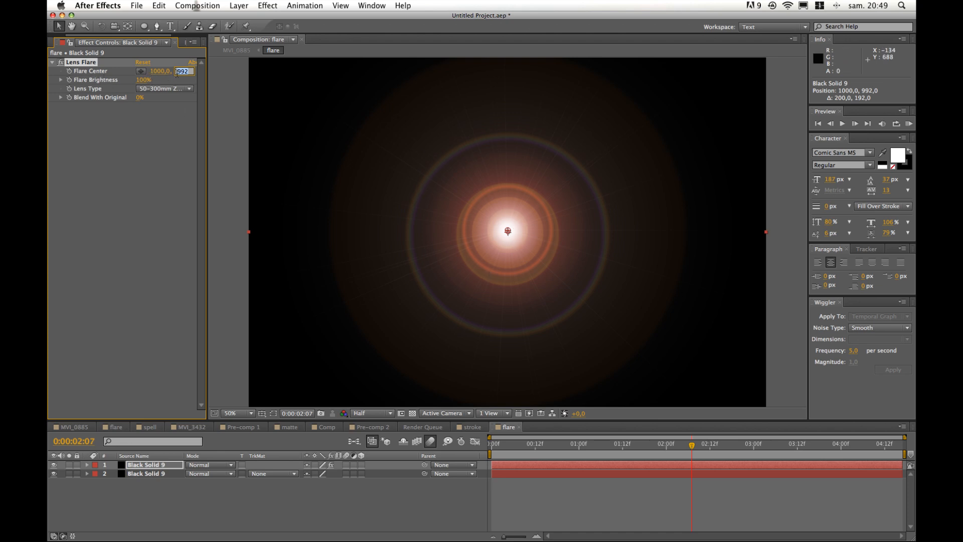
pyautogui.write('000')
pyautogui.press('Return')
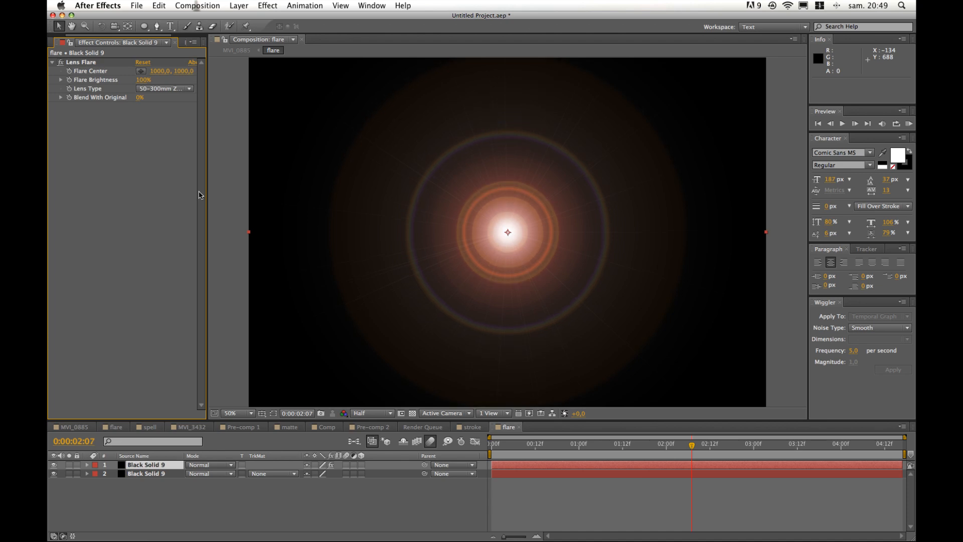
# Step: Change the Lens Flare's lens type to 105mm Prime
pyautogui.click(153, 89)
pyautogui.click(185, 117)
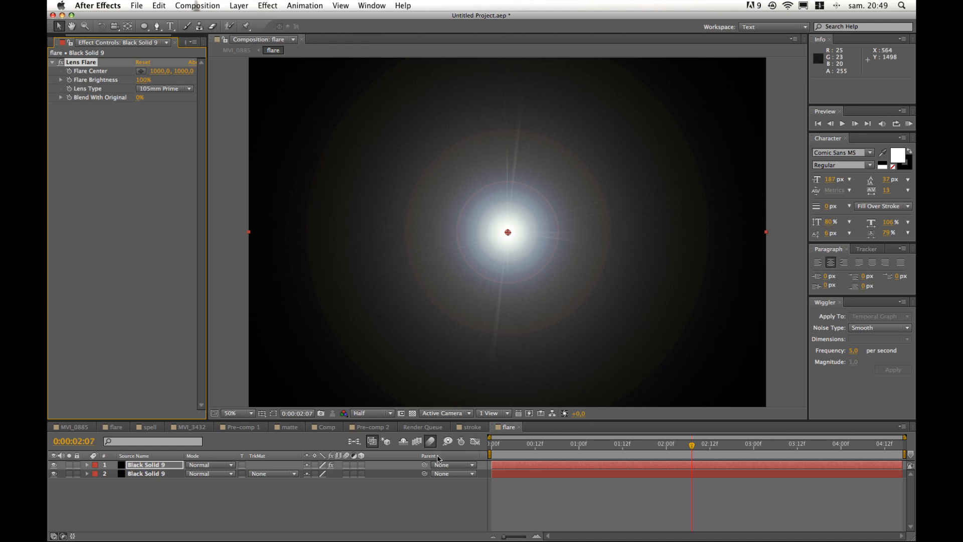
pyautogui.click(417, 491)
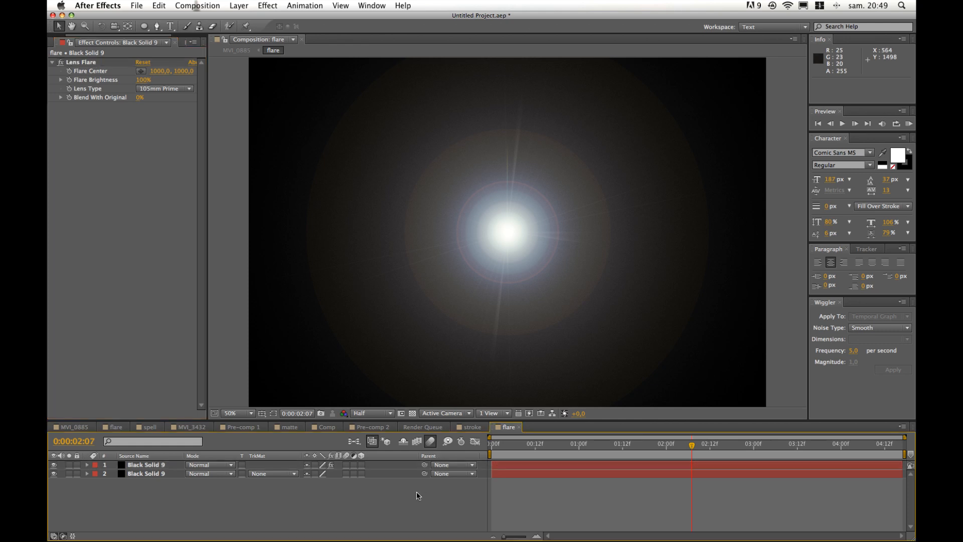
# Step: Set the Lens Flare's Flare Brightness to 92%
pyautogui.click(140, 81)
pyautogui.write('90')
pyautogui.press('Return')
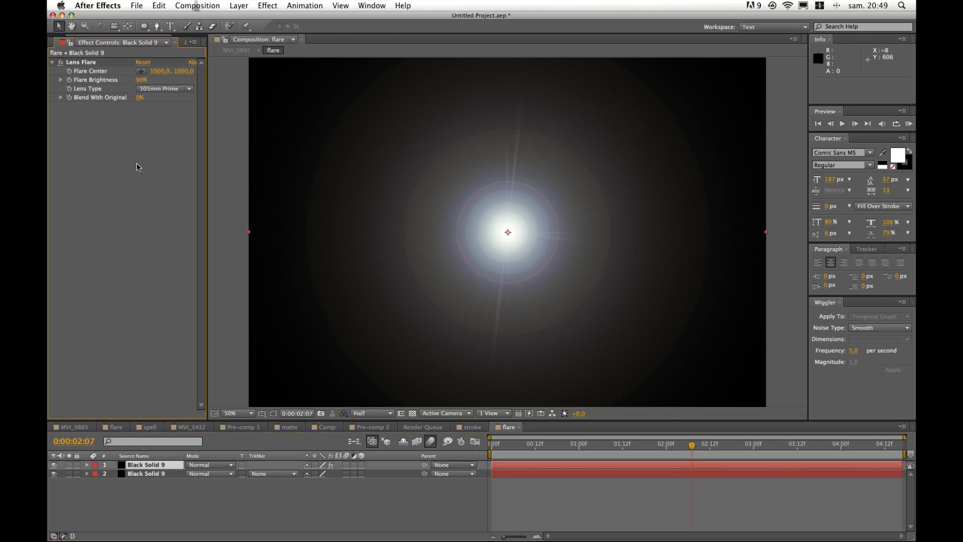
pyautogui.click(142, 81)
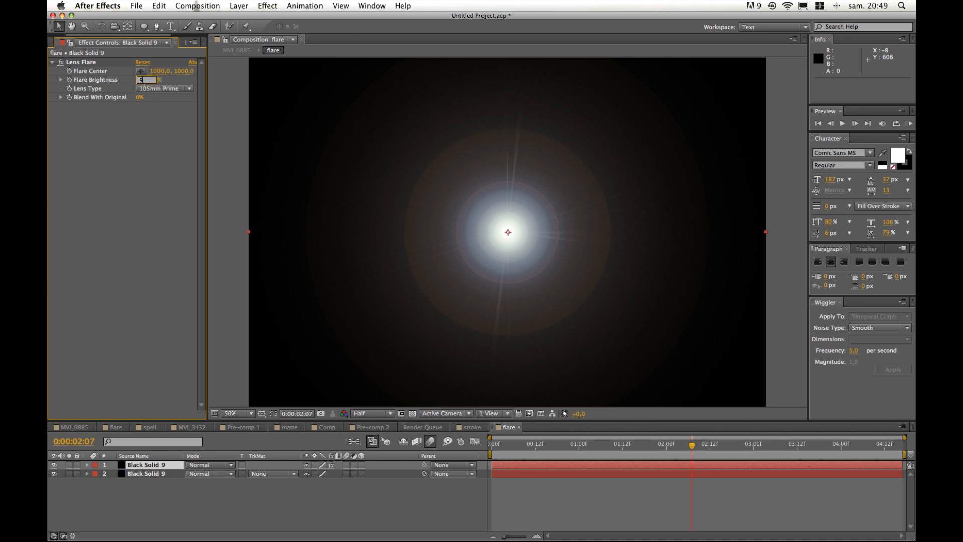
pyautogui.write('92')
pyautogui.press('Return')
pyautogui.click(158, 503)
# Step: Add an elliptical mask filling the whole upper black solid and display its outline
pyautogui.click(141, 465)
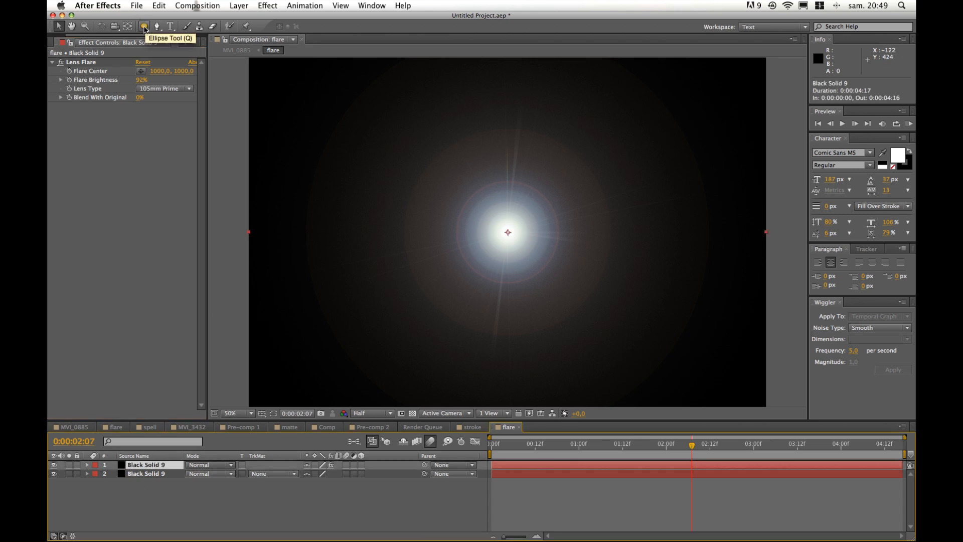
pyautogui.moveTo(144, 29); pyautogui.dragTo(193, 54)
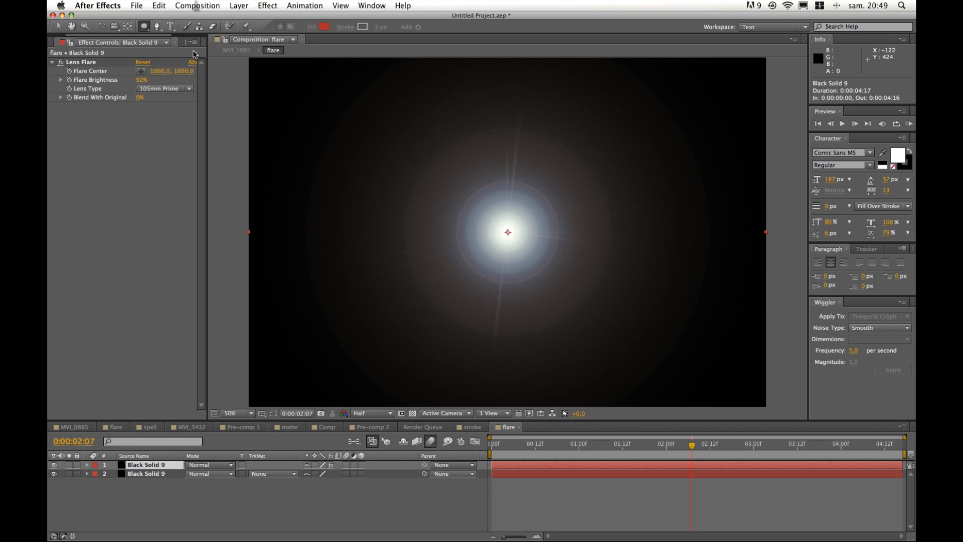
pyautogui.doubleClick(144, 29)
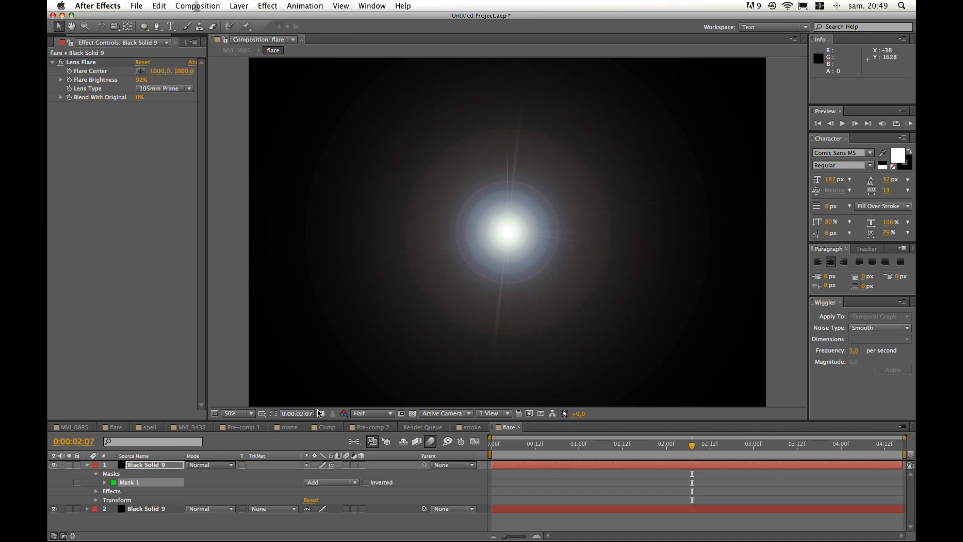
pyautogui.click(273, 413)
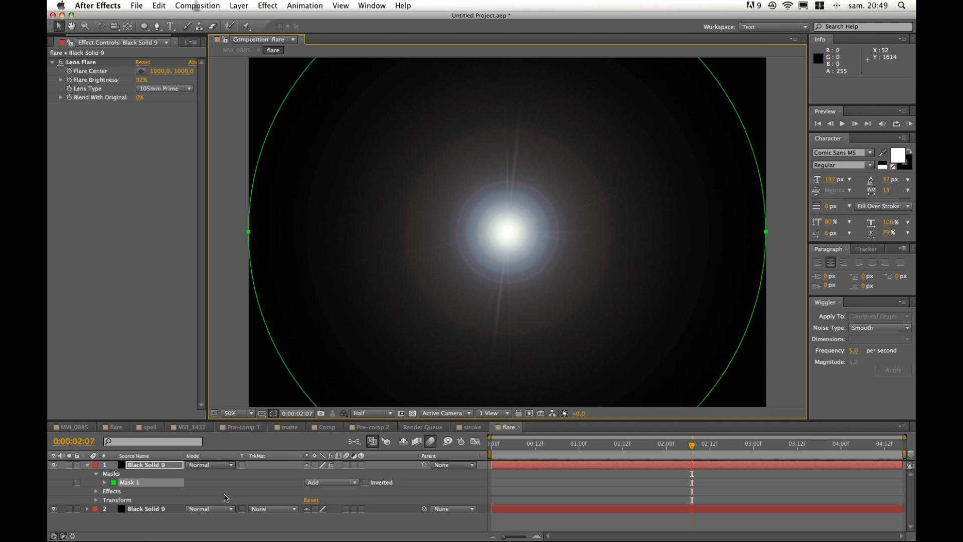
# Step: Set the elliptical mask's feather to 115 pixels and shrink the mask with a negative Mask Expansion
pyautogui.click(105, 482)
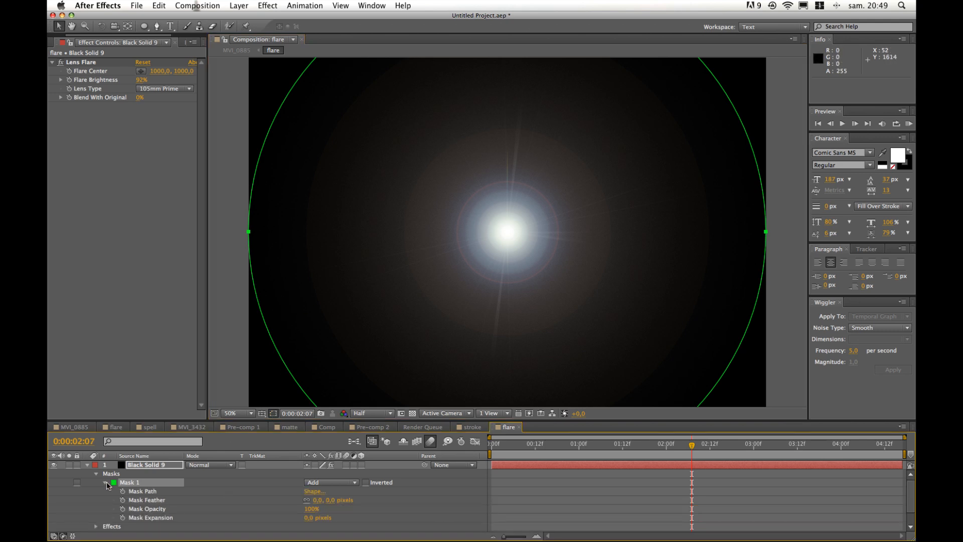
pyautogui.click(315, 500)
pyautogui.write('115')
pyautogui.click(296, 526)
pyautogui.click(307, 518)
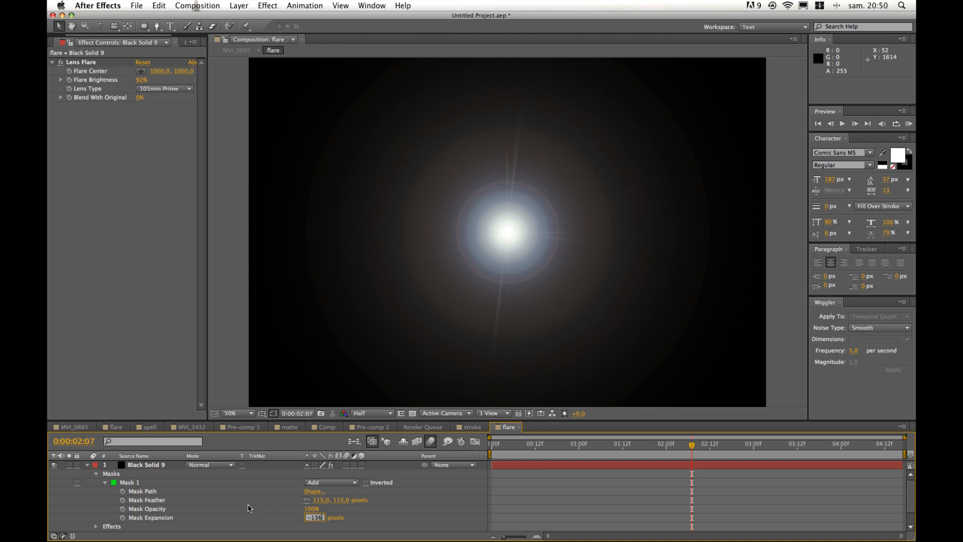
pyautogui.press('Return')
pyautogui.click(97, 477)
pyautogui.click(87, 465)
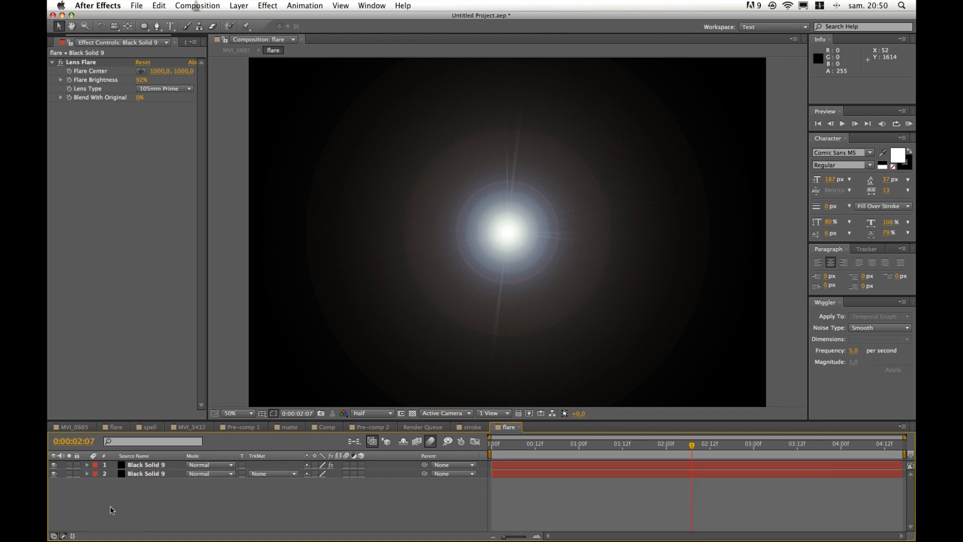
# Step: Apply the Tint color correction effect to the upper black solid with the Lens Flare
pyautogui.click(163, 465)
pyautogui.click(238, 6)
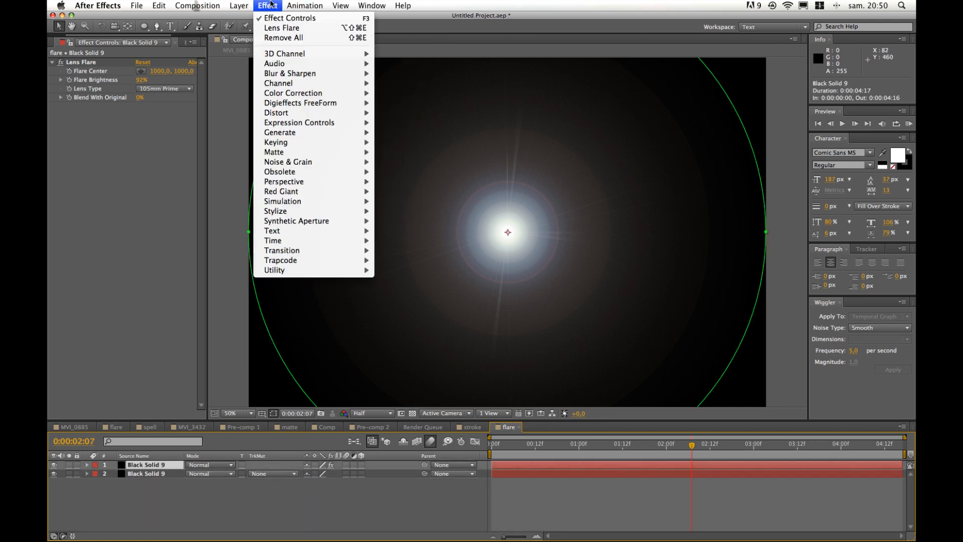
pyautogui.moveTo(345, 95)
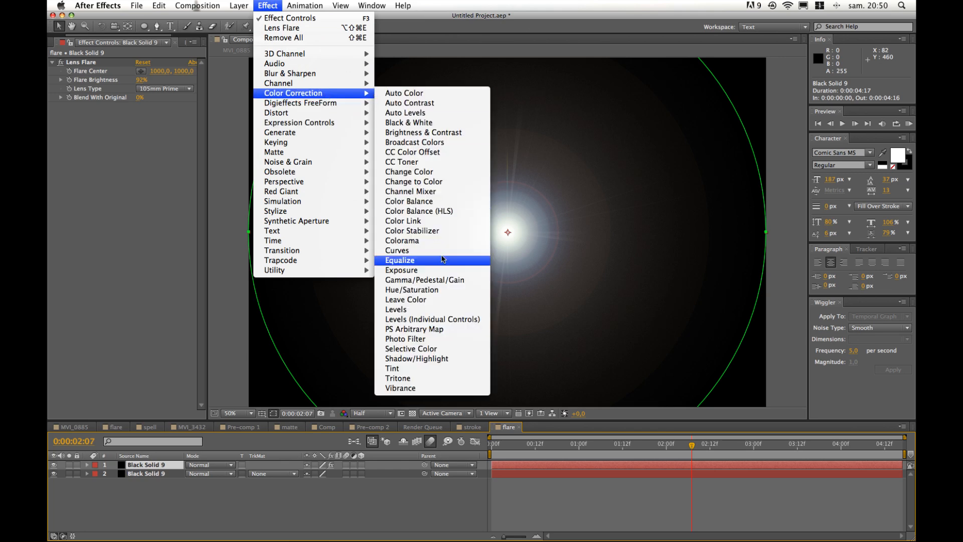
pyautogui.click(427, 370)
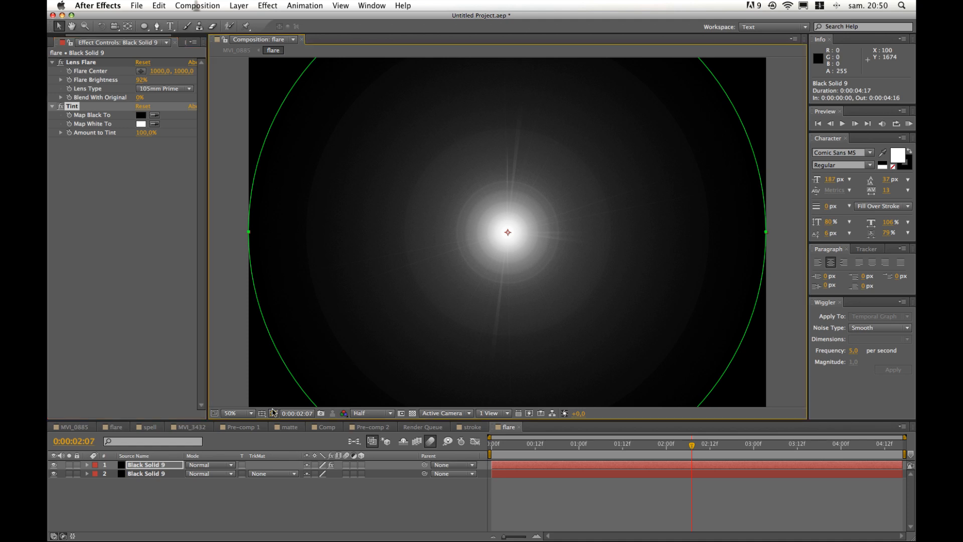
# Step: Return to the MVI_0885 composition and set the flare layer's blending mode to Screen
pyautogui.click(74, 427)
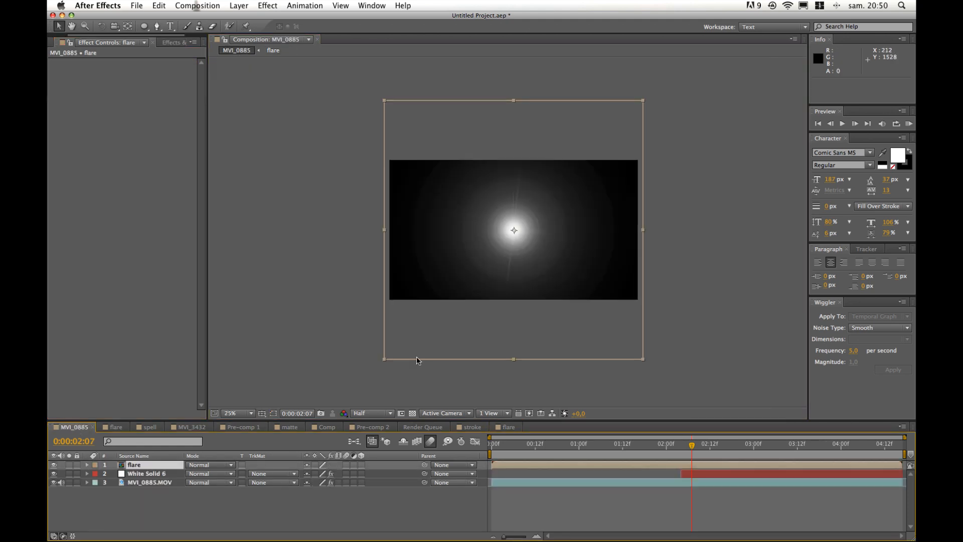
pyautogui.press('.')
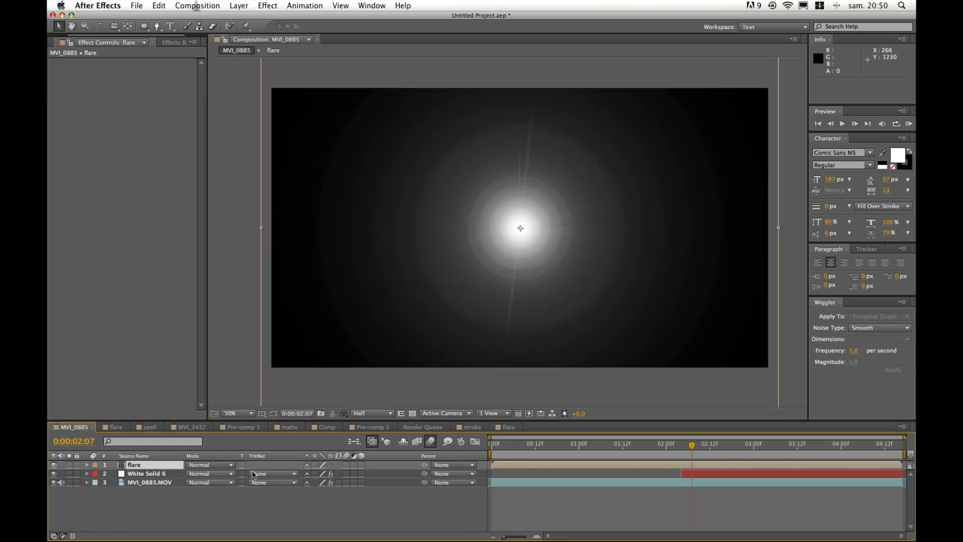
pyautogui.click(184, 465)
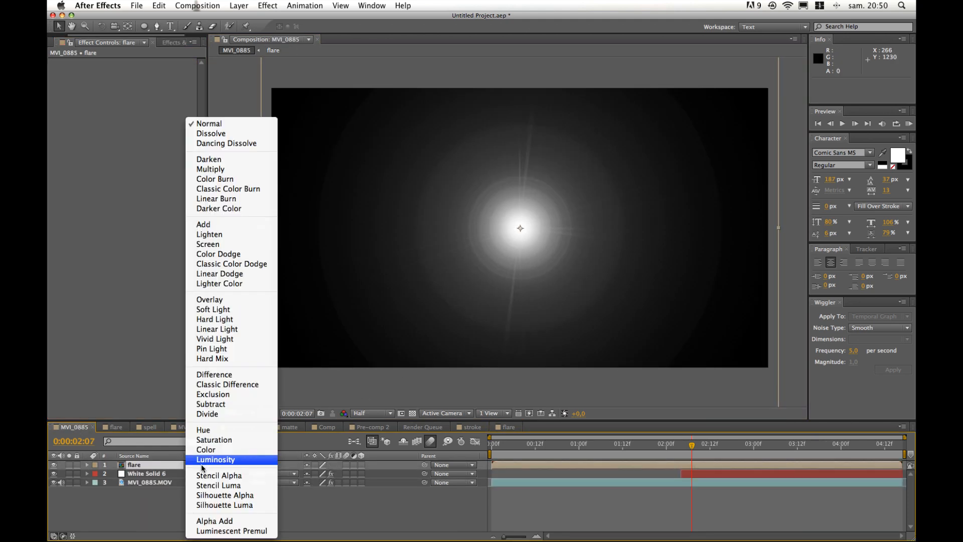
pyautogui.click(196, 242)
pyautogui.press('space')
# Step: Move the flare to the beam's tip at about 1820, 566 and start keyframing its Position at 0:00:02:07
pyautogui.moveTo(506, 275); pyautogui.dragTo(410, 282)
pyautogui.moveTo(432, 245)
pyautogui.mouseDown()
pyautogui.moveTo(504, 286)
pyautogui.moveTo(652, 258)
pyautogui.moveTo(641, 260)
pyautogui.mouseUp()
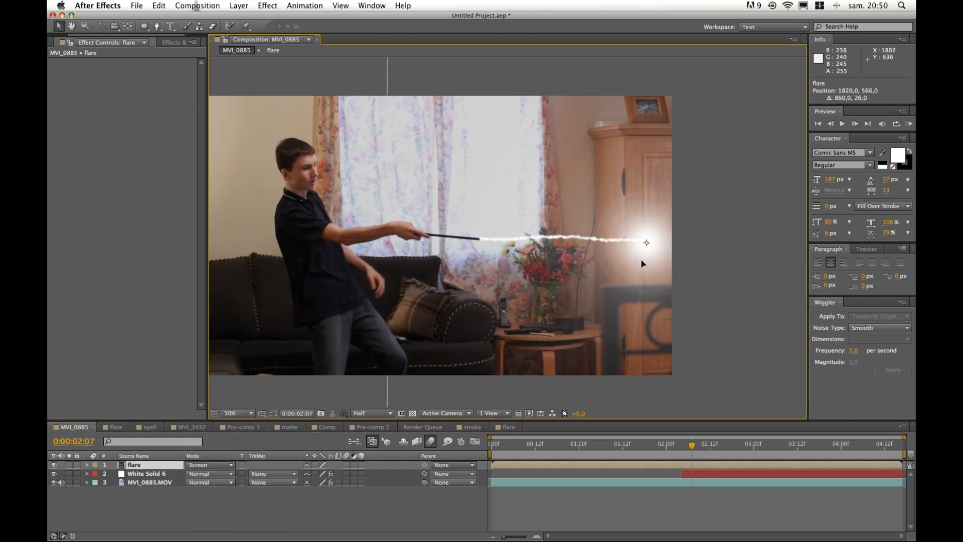
pyautogui.click(377, 385)
pyautogui.hotkey('alt', 'shift', 'p')
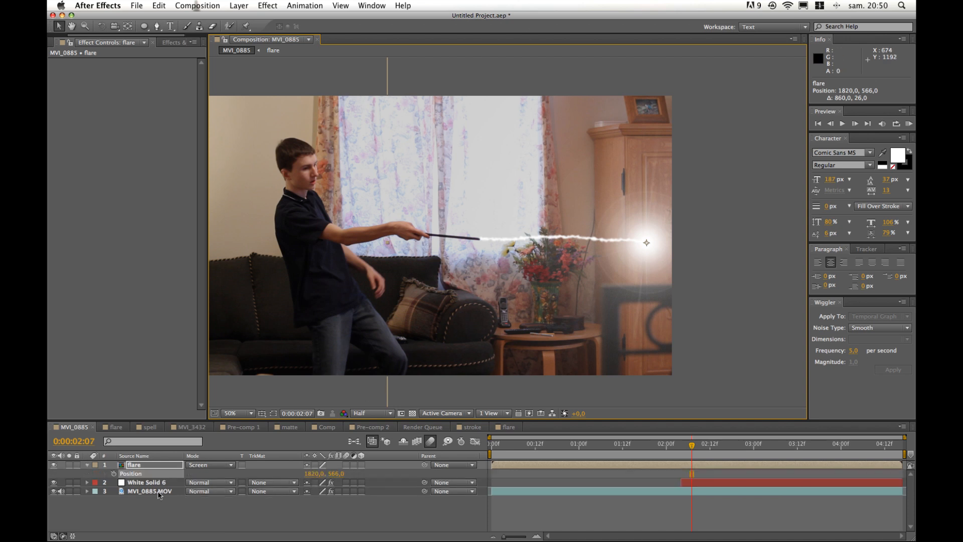
pyautogui.click(113, 473)
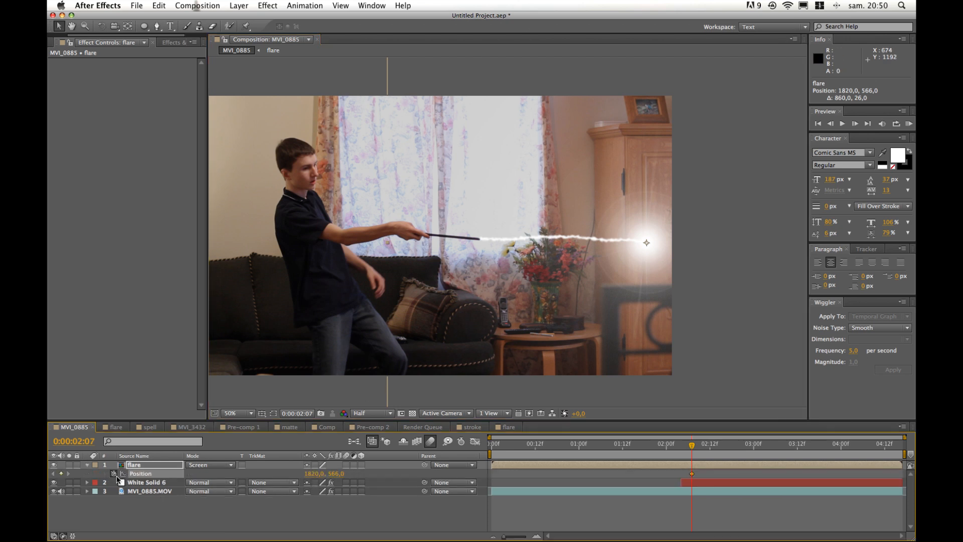
# Step: Keyframe the flare on the beam's tip at 0:00:02:06 (about 1600, 550) and at 0:00:02:05 (about 1368, 555)
pyautogui.click(830, 123)
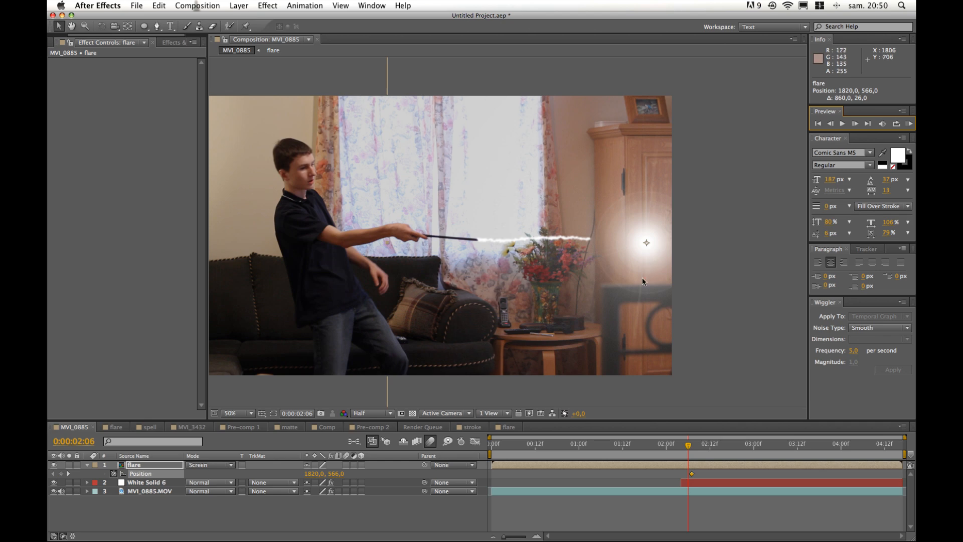
pyautogui.scroll(2, 581, 257)
pyautogui.moveTo(675, 243); pyautogui.dragTo(558, 233)
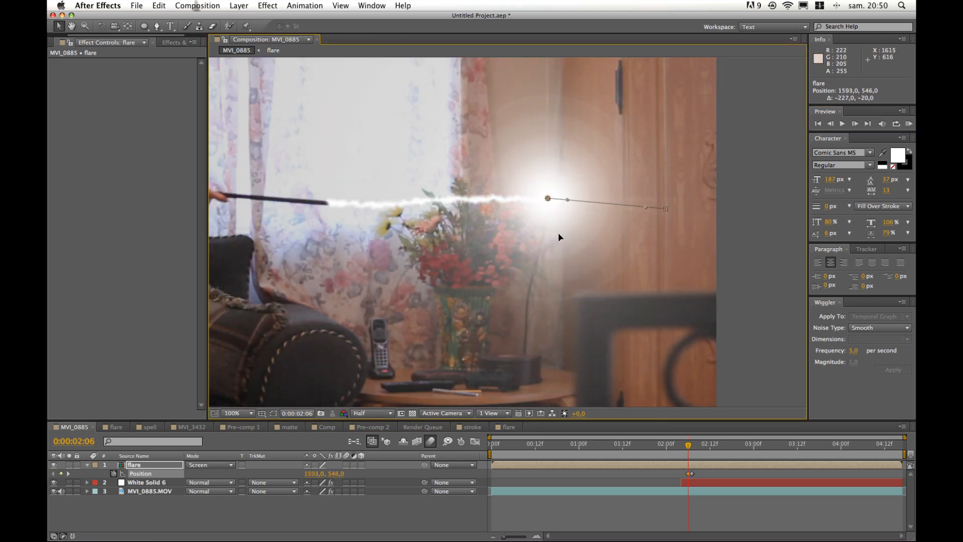
pyautogui.click(830, 123)
pyautogui.moveTo(534, 249); pyautogui.dragTo(419, 251)
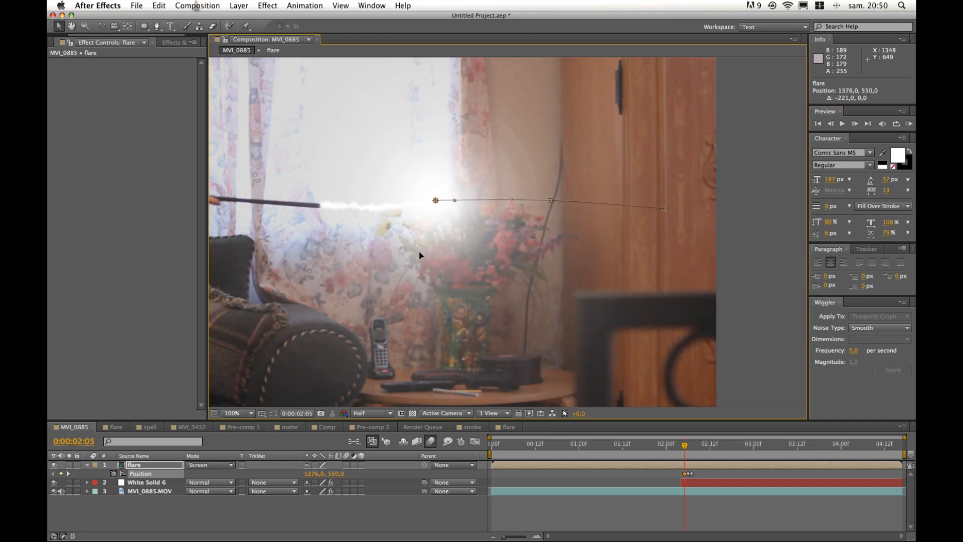
# Step: Keyframe the flare near the wand at 0:00:02:04 (about 1131, 576) and 0:00:02:03 (about 1057, 471)
pyautogui.click(830, 123)
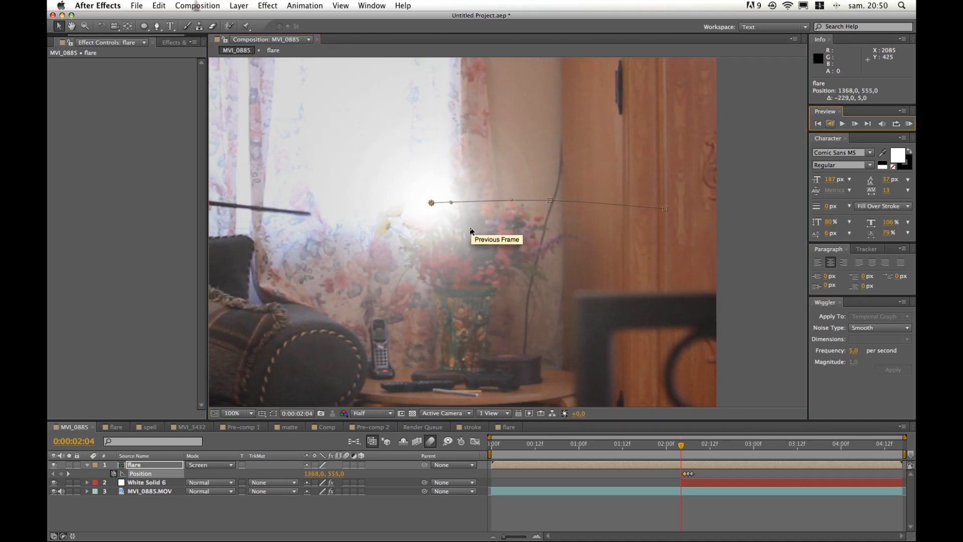
pyautogui.moveTo(552, 229); pyautogui.dragTo(425, 237)
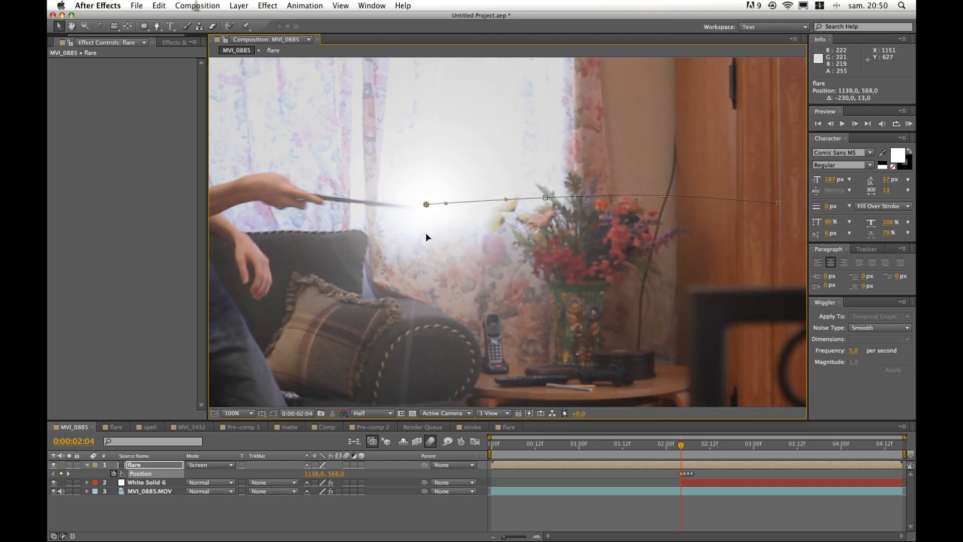
pyautogui.click(830, 123)
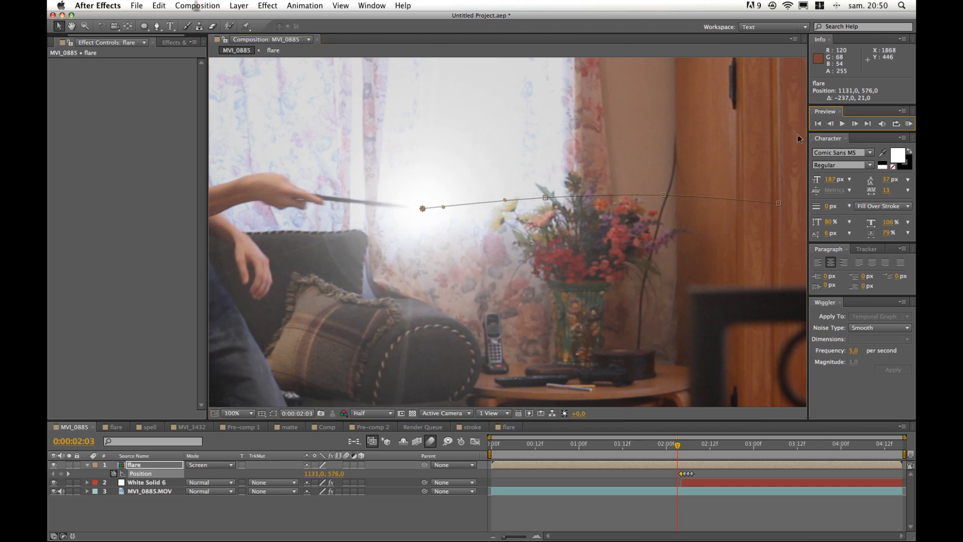
pyautogui.moveTo(440, 255); pyautogui.dragTo(402, 201)
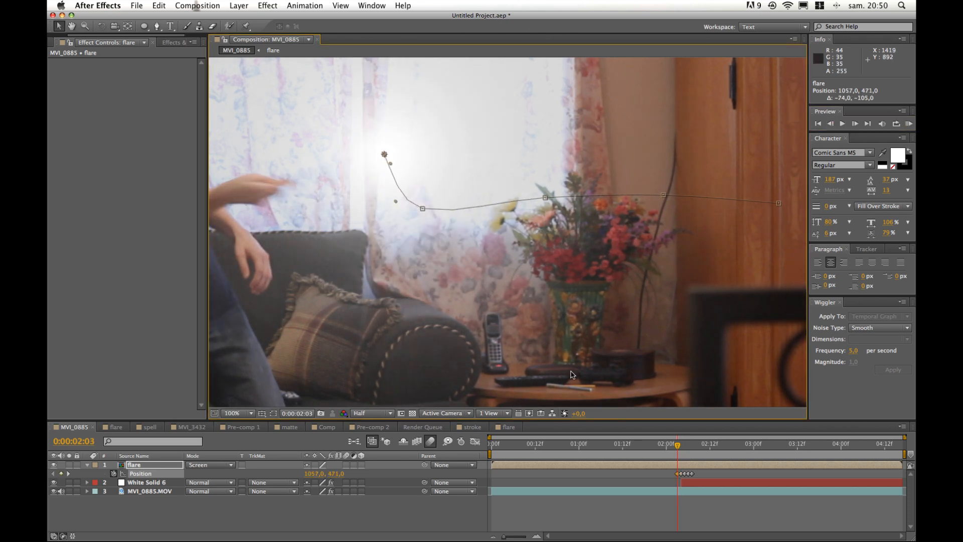
# Step: Split the flare layer at 0:00:02:03 and delete the earlier part
pyautogui.press('super+shift+d')
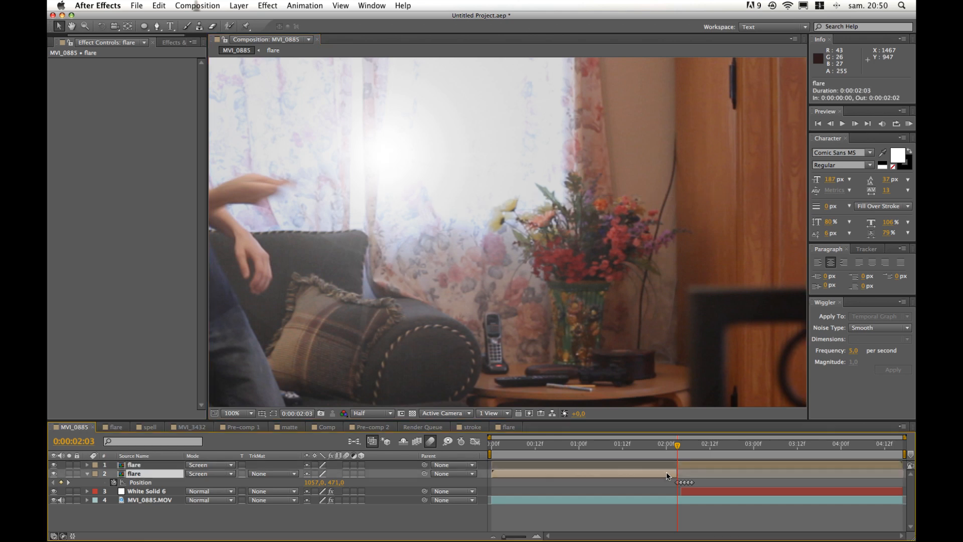
pyautogui.press('Delete')
pyautogui.click(686, 468)
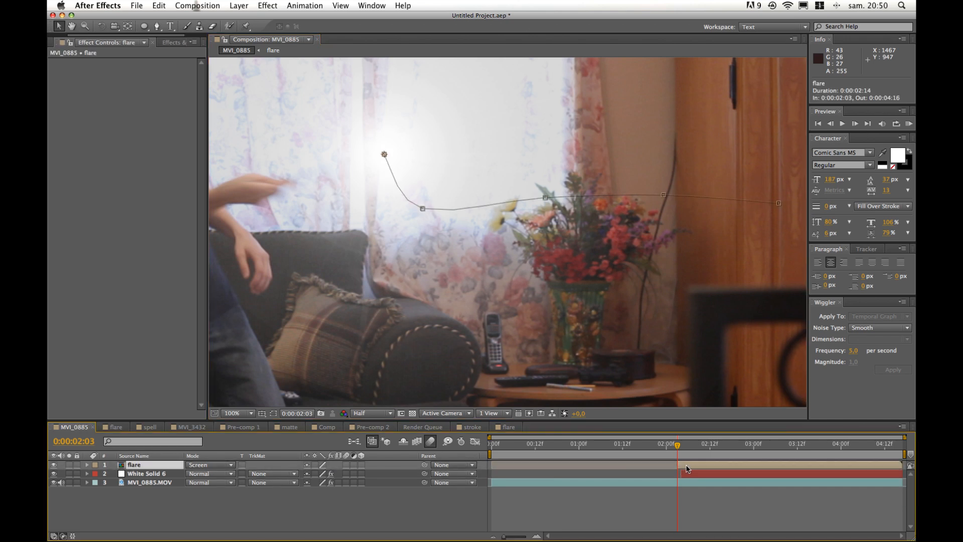
pyautogui.click(160, 5)
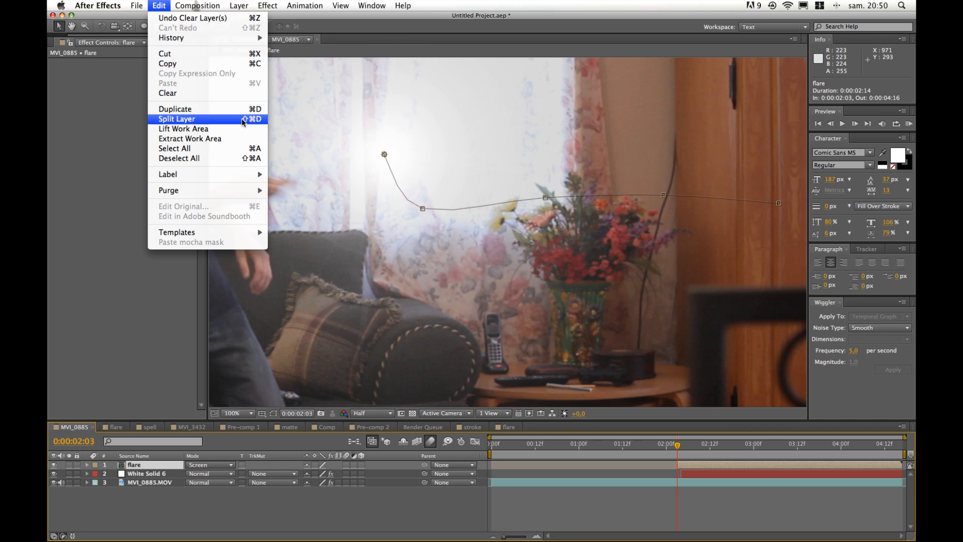
pyautogui.click(427, 497)
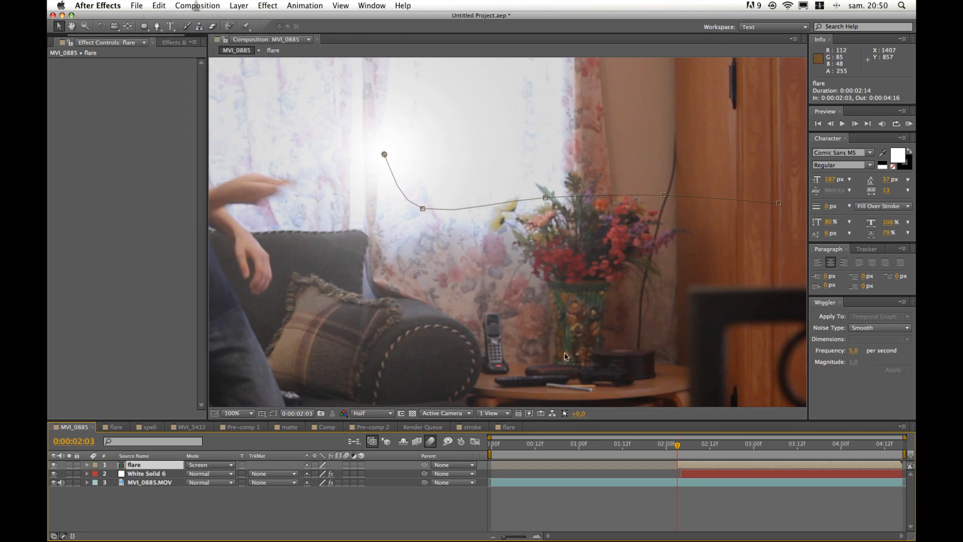
# Step: Keyframe the flare beyond the footage's right edge at 0:00:02:08, at about 2053, 582
pyautogui.moveTo(621, 284); pyautogui.dragTo(494, 301)
pyautogui.moveTo(678, 443); pyautogui.dragTo(685, 444)
pyautogui.click(855, 124)
pyautogui.click(855, 124)
pyautogui.click(854, 124)
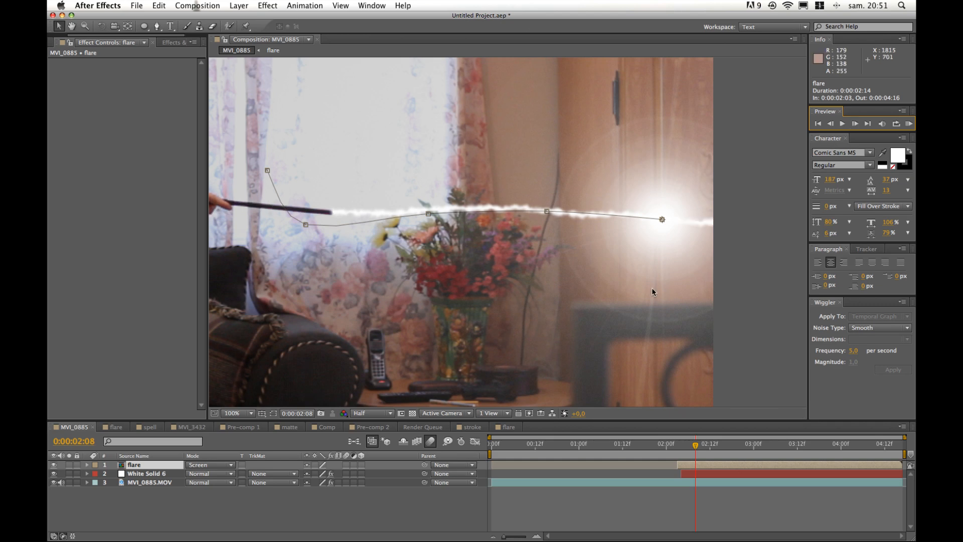
pyautogui.moveTo(634, 286); pyautogui.dragTo(421, 292)
pyautogui.moveTo(487, 275); pyautogui.dragTo(607, 281)
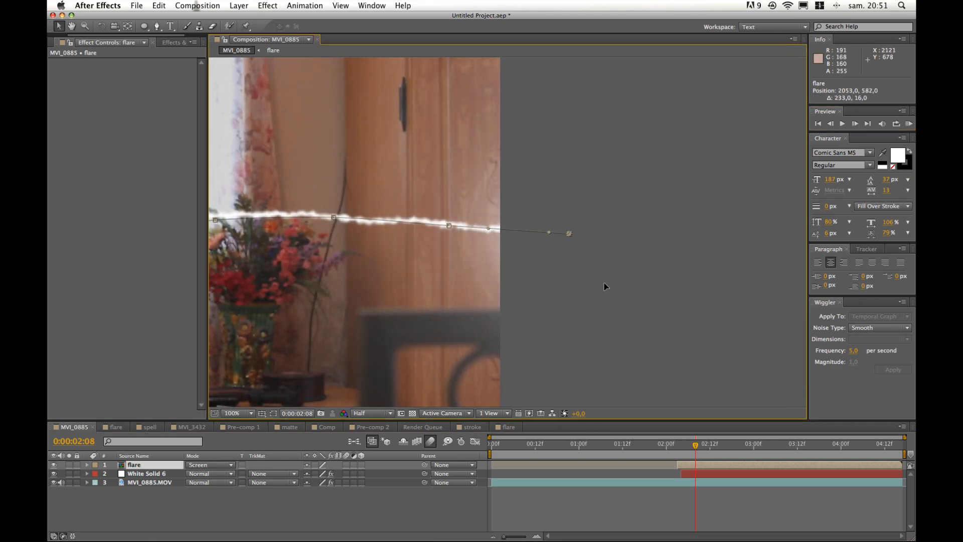
# Step: Keyframe the flare farther outside the frame at 0:00:02:09, at about 2259, 594
pyautogui.scroll(-2, 607, 281)
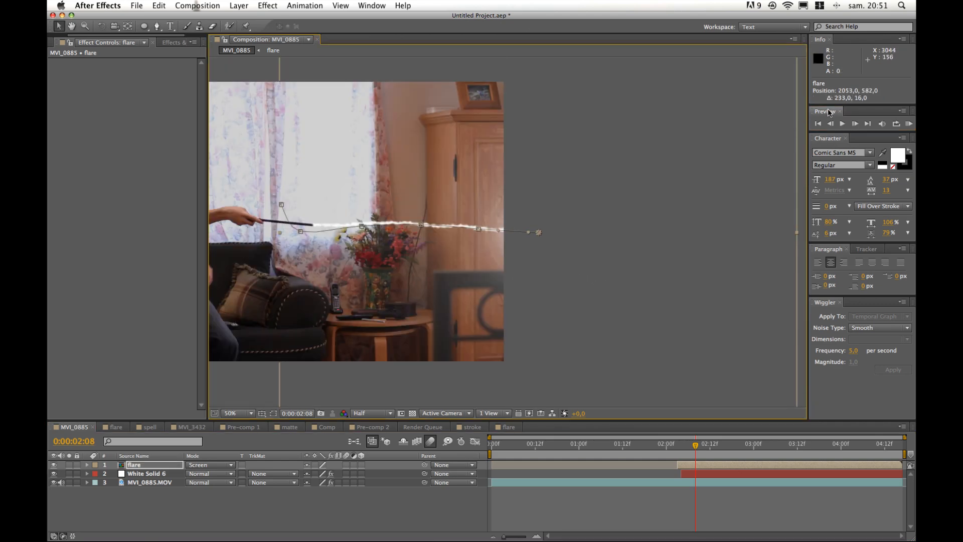
pyautogui.click(854, 124)
pyautogui.moveTo(561, 280); pyautogui.dragTo(614, 283)
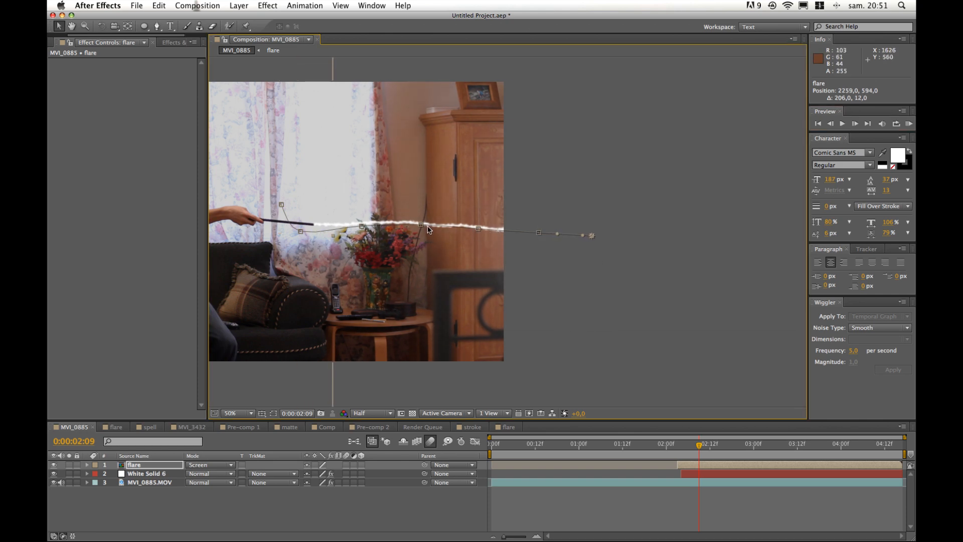
# Step: Keyframe the flare progressively farther beyond the footage's right edge up to 0:00:02:12, ending at about 2947, 598
pyautogui.click(855, 124)
pyautogui.moveTo(574, 295); pyautogui.dragTo(678, 272)
pyautogui.click(855, 124)
pyautogui.click(853, 125)
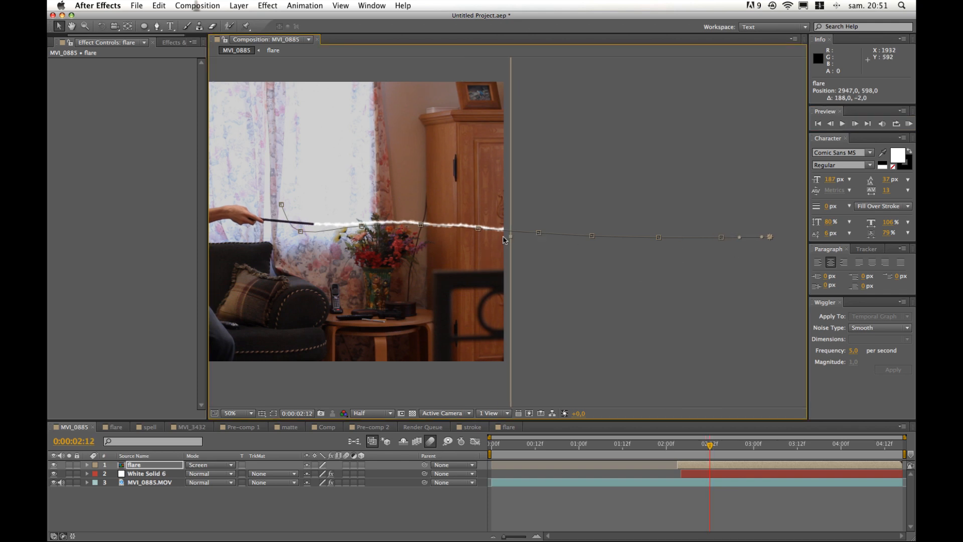
# Step: Split the flare layer at 0:00:02:12 and delete the later part
pyautogui.click(728, 465)
pyautogui.press('super+d')
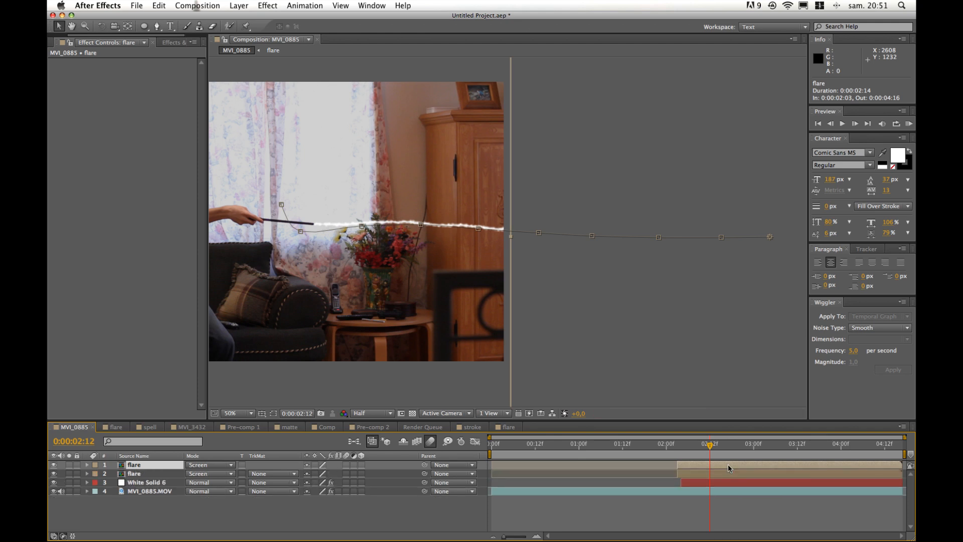
pyautogui.hotkey('alt', '[')
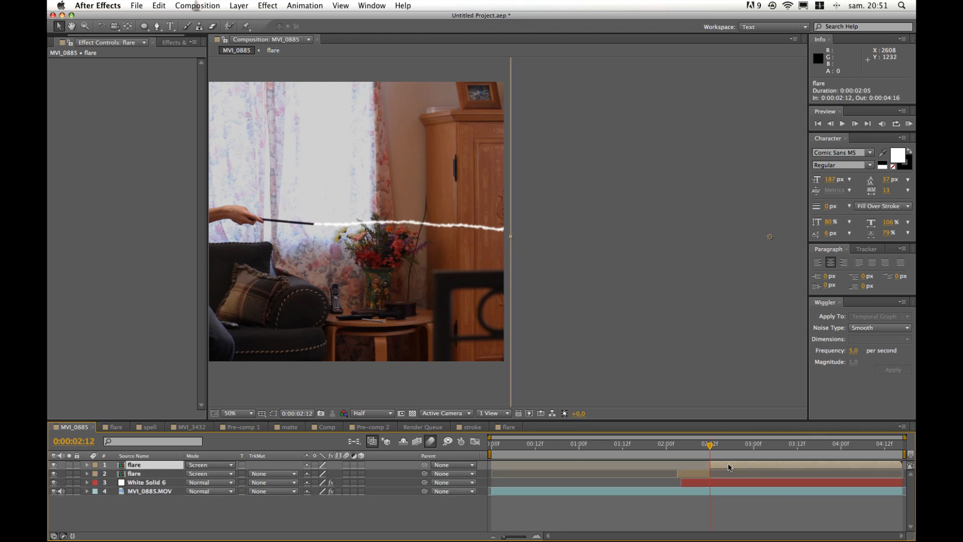
pyautogui.press('Delete')
# Step: Lower the flare's opacity to 55% at 0:00:02:03 and set an opacity keyframe there
pyautogui.moveTo(708, 442); pyautogui.dragTo(692, 444)
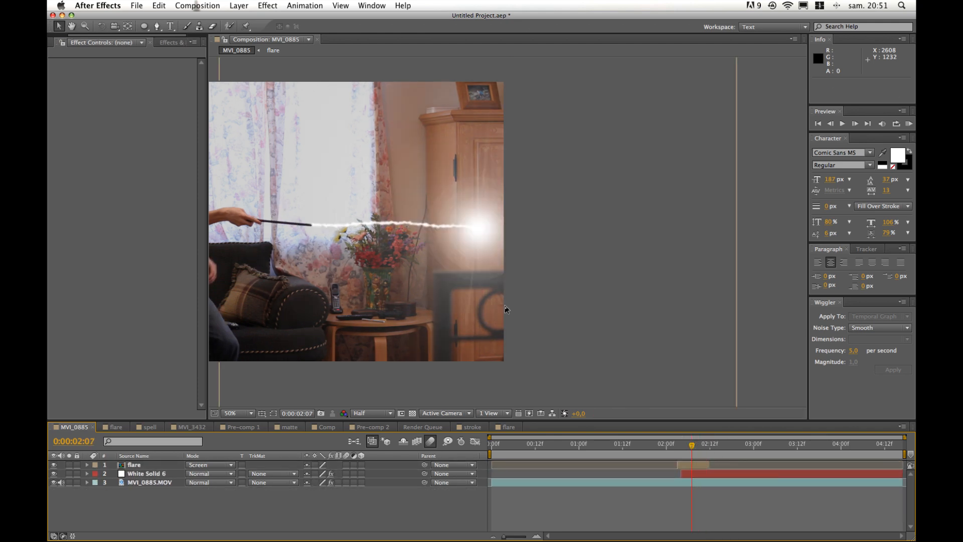
pyautogui.moveTo(469, 291); pyautogui.dragTo(643, 288)
pyautogui.click(708, 496)
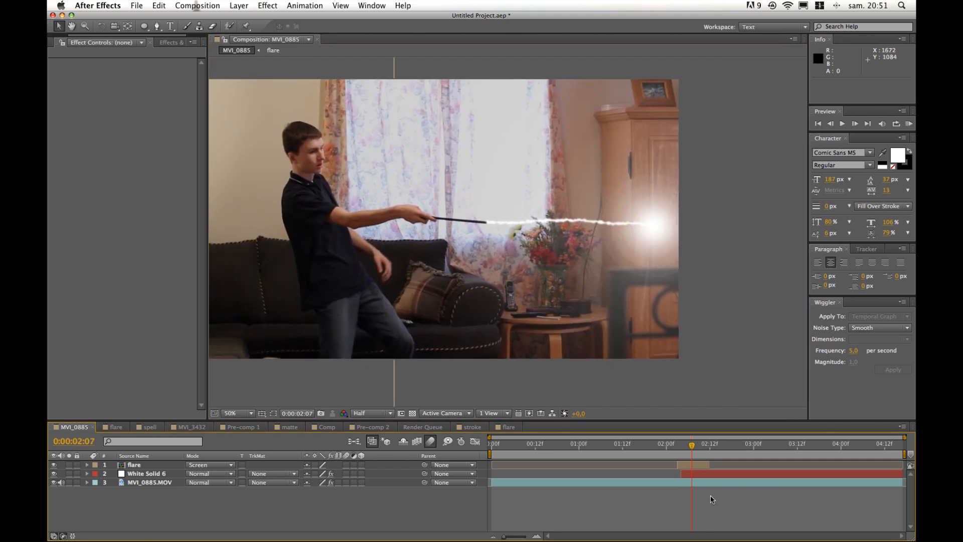
pyautogui.moveTo(693, 450); pyautogui.dragTo(685, 450)
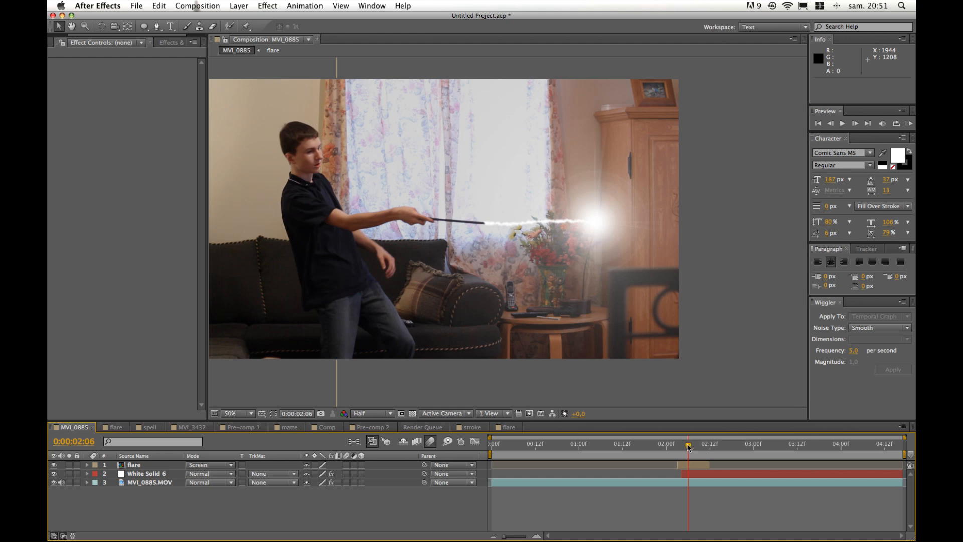
pyautogui.moveTo(691, 444); pyautogui.dragTo(682, 446)
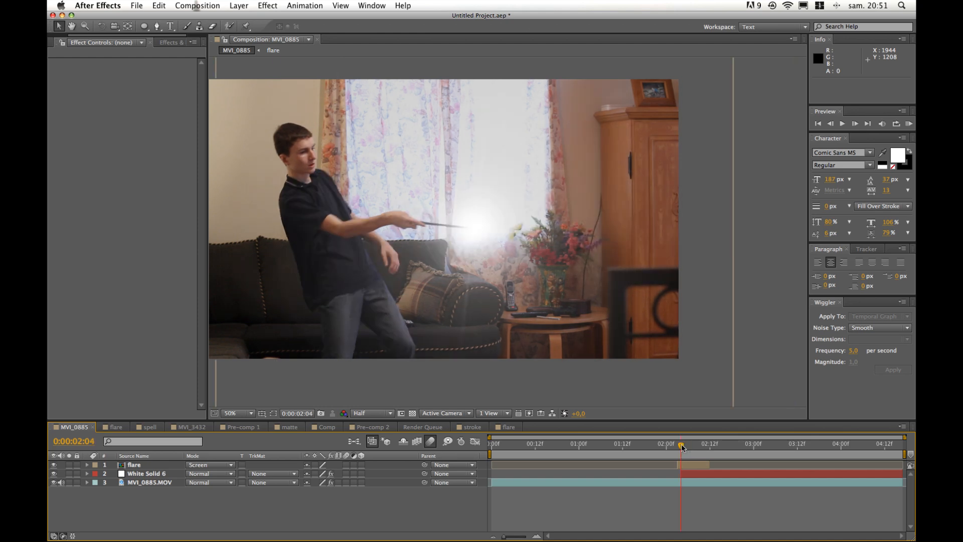
pyautogui.click(150, 467)
pyautogui.press('t')
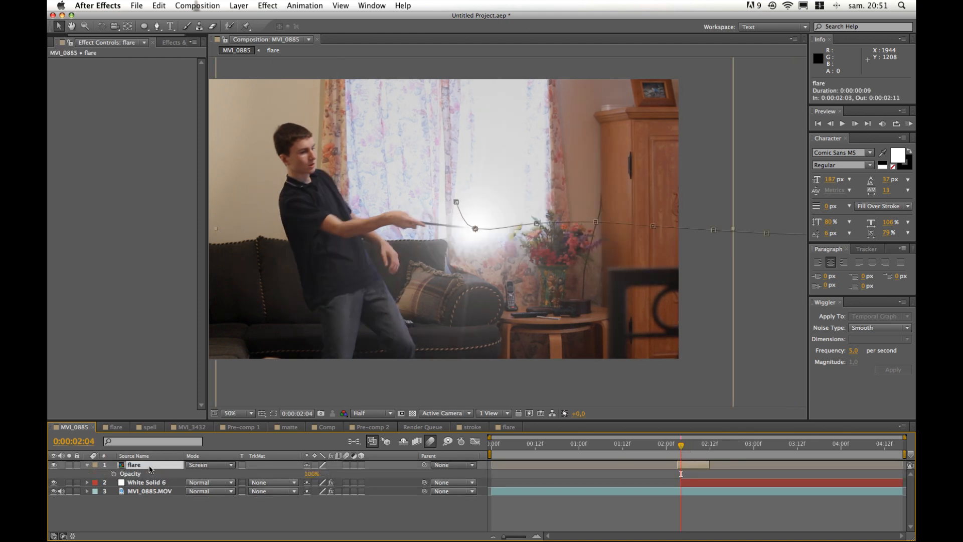
pyautogui.click(830, 124)
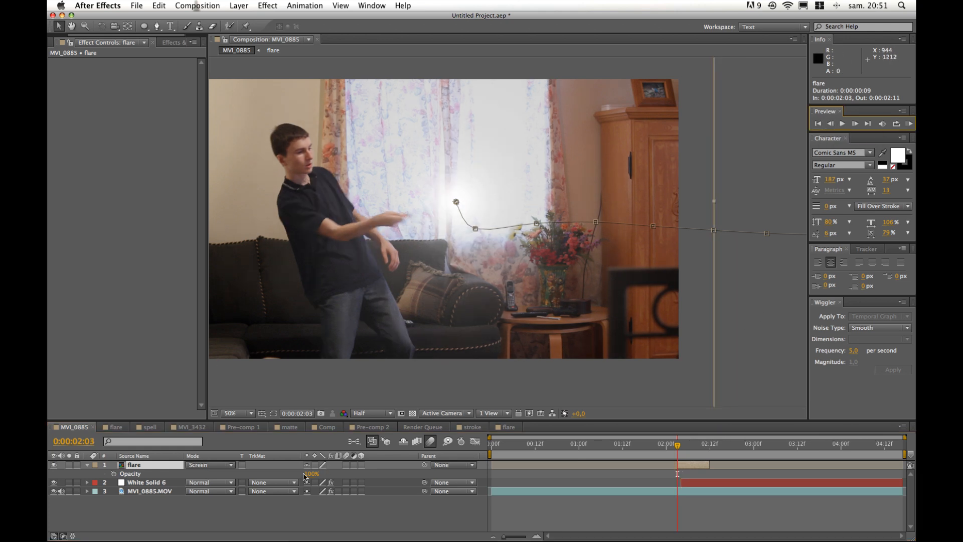
pyautogui.moveTo(312, 473); pyautogui.dragTo(256, 469)
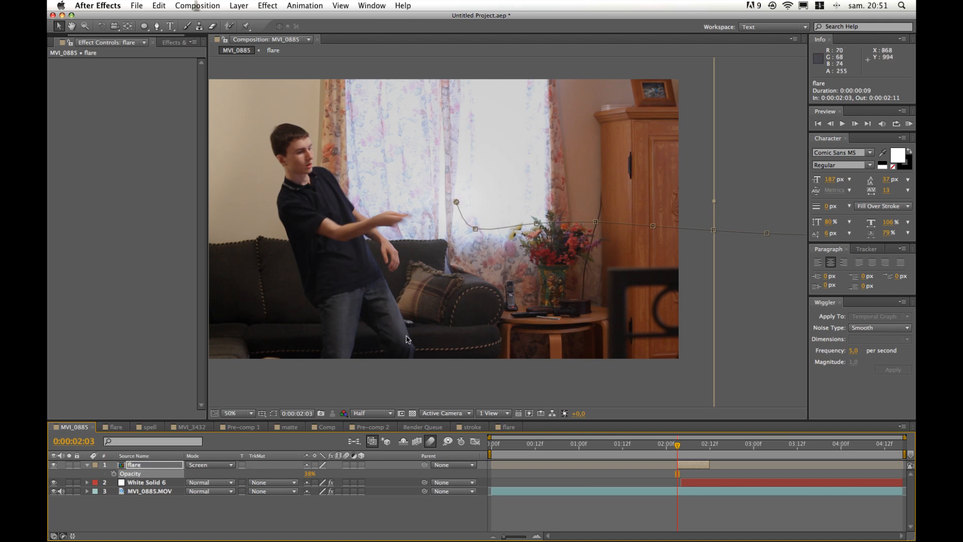
pyautogui.moveTo(310, 473)
pyautogui.mouseDown()
pyautogui.moveTo(225, 471)
pyautogui.moveTo(315, 473)
pyautogui.moveTo(304, 473)
pyautogui.mouseUp()
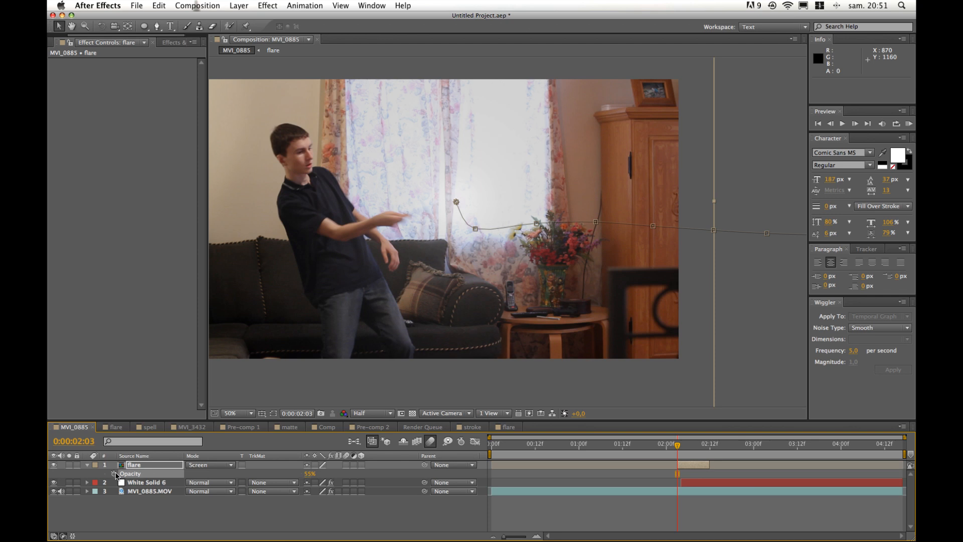
pyautogui.click(114, 473)
# Step: Keyframe the flare's opacity at 100% at 0:00:02:04 and collapse the layer's properties
pyautogui.click(855, 125)
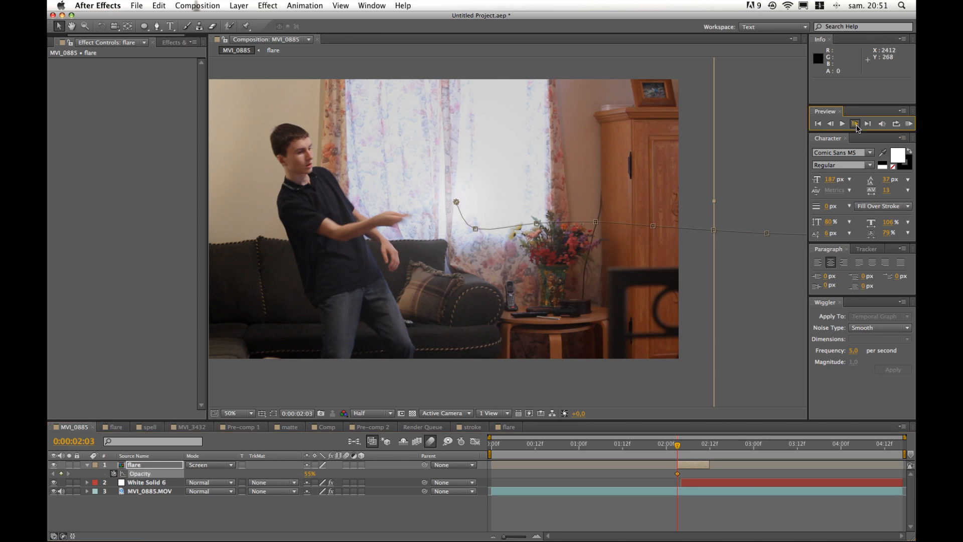
pyautogui.click(855, 125)
pyautogui.click(855, 125)
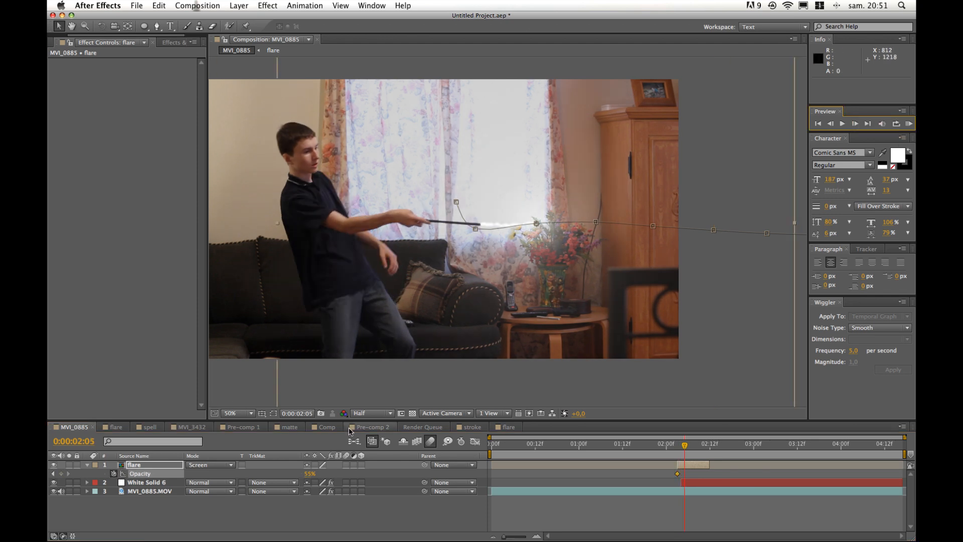
pyautogui.click(833, 123)
pyautogui.moveTo(310, 473); pyautogui.dragTo(465, 499)
pyautogui.click(291, 500)
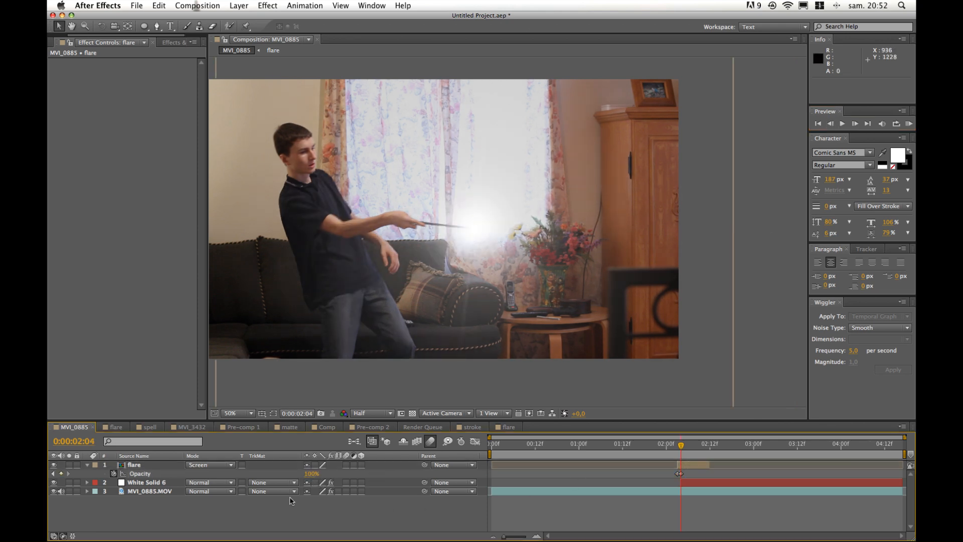
pyautogui.click(87, 464)
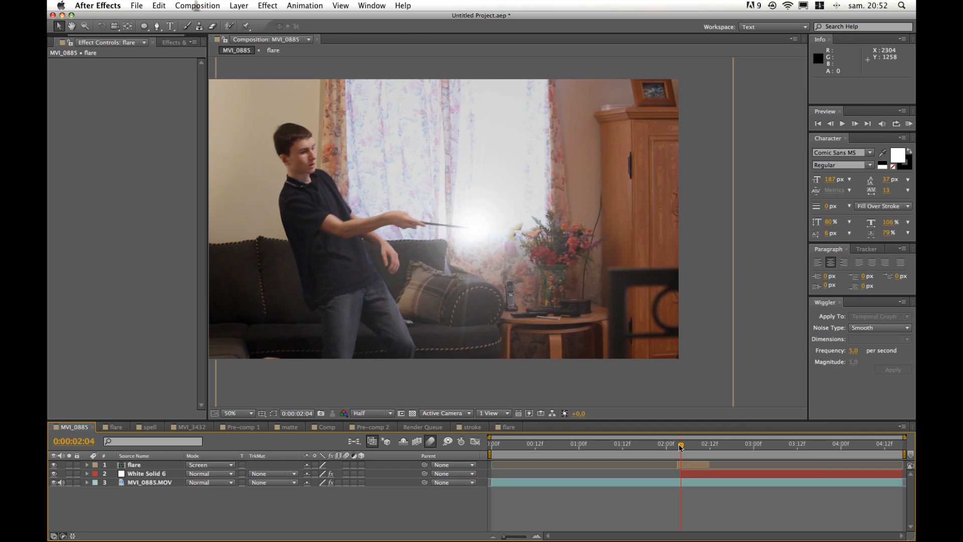
pyautogui.moveTo(680, 448)
pyautogui.mouseDown()
pyautogui.moveTo(731, 447)
pyautogui.moveTo(680, 446)
pyautogui.mouseUp()
pyautogui.click(695, 464)
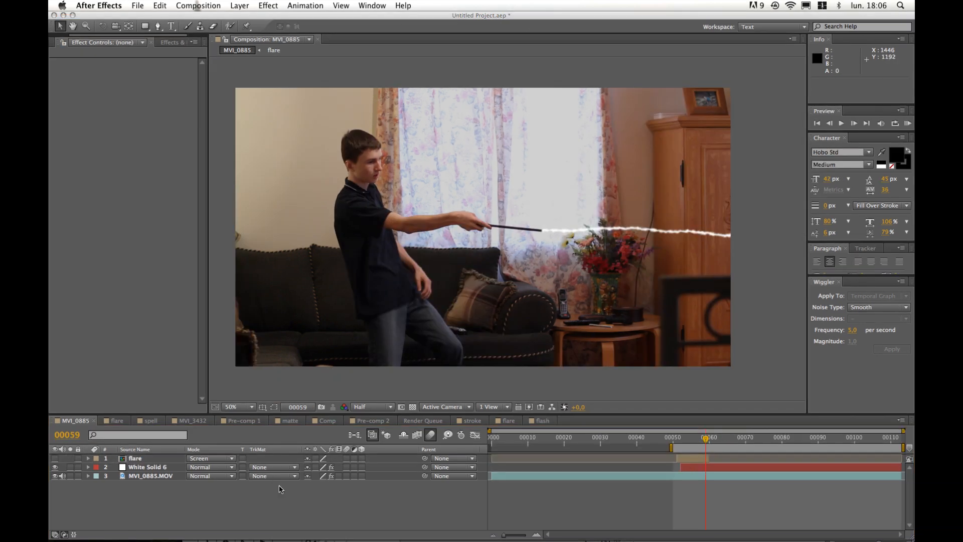
# Step: Create a new red solid layer of 1920 × 1080 px
pyautogui.click(281, 492)
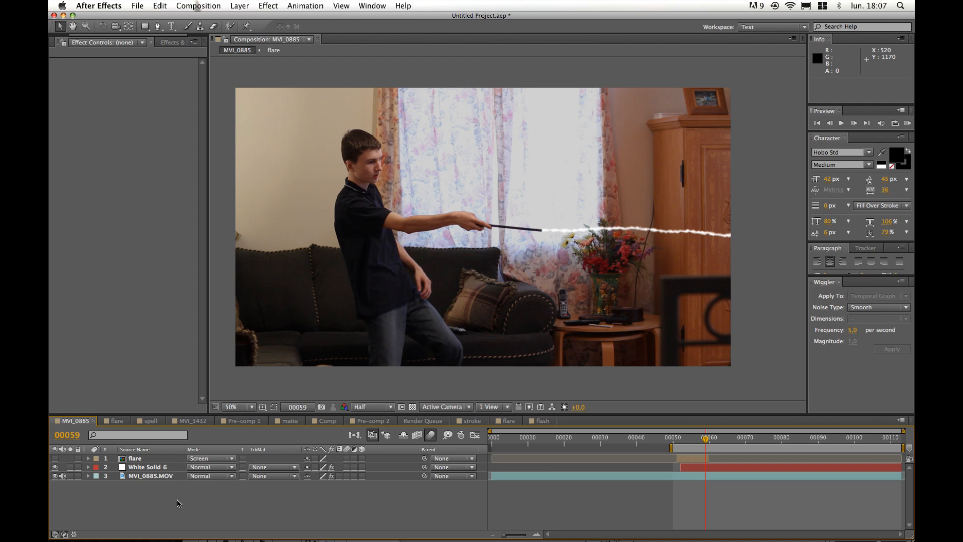
pyautogui.click(250, 5)
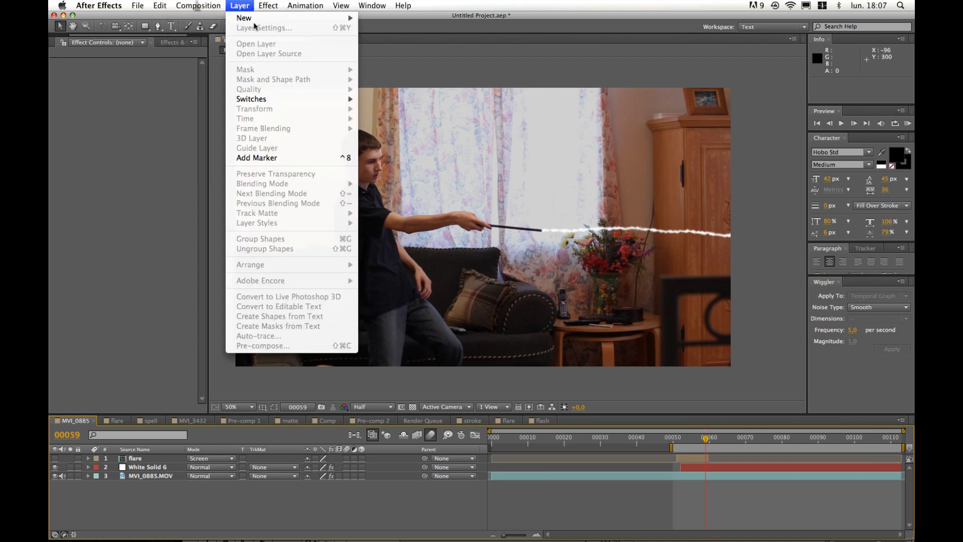
pyautogui.moveTo(251, 18)
pyautogui.click(381, 28)
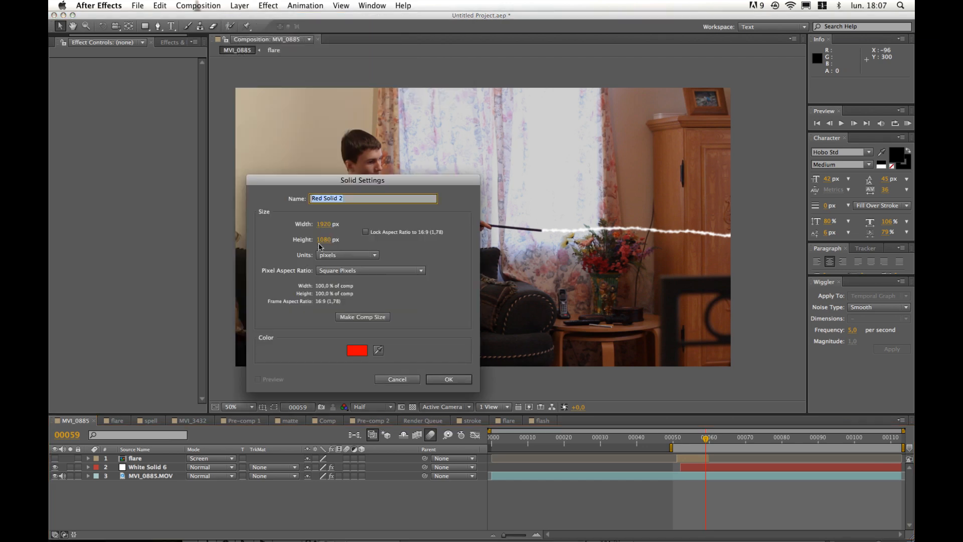
pyautogui.click(448, 379)
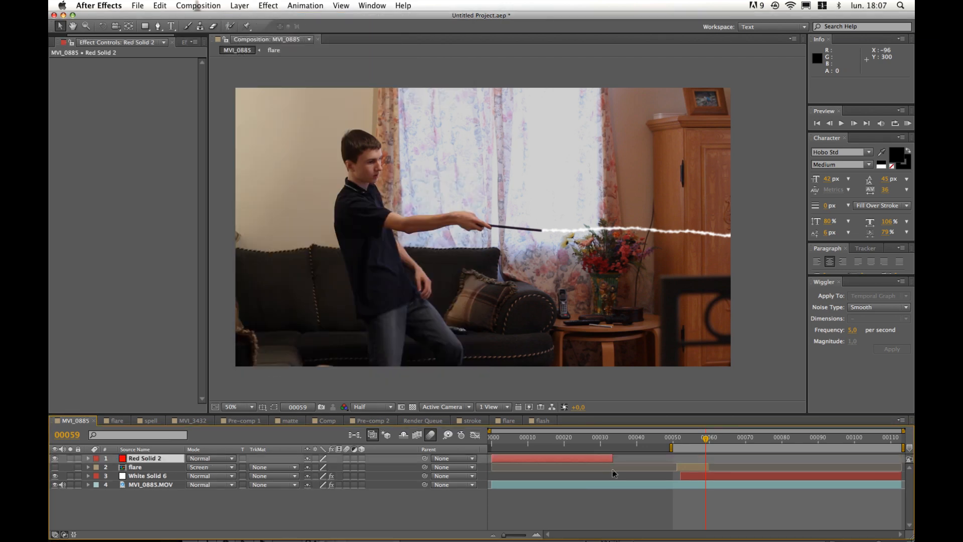
# Step: Extend the red solid to the end of the composition and place it, hidden, below the flare layer
pyautogui.moveTo(611, 456); pyautogui.dragTo(899, 469)
pyautogui.moveTo(170, 460); pyautogui.dragTo(161, 473)
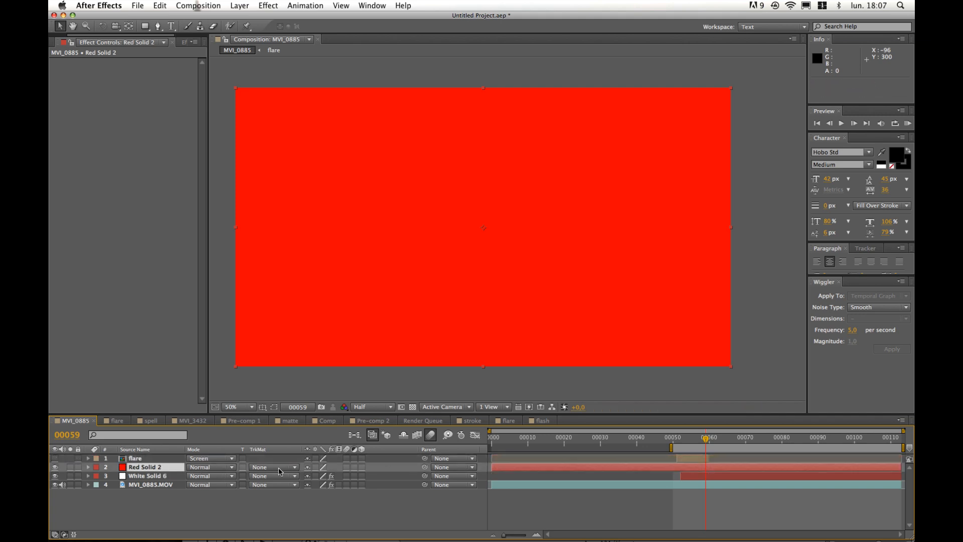
pyautogui.click(54, 467)
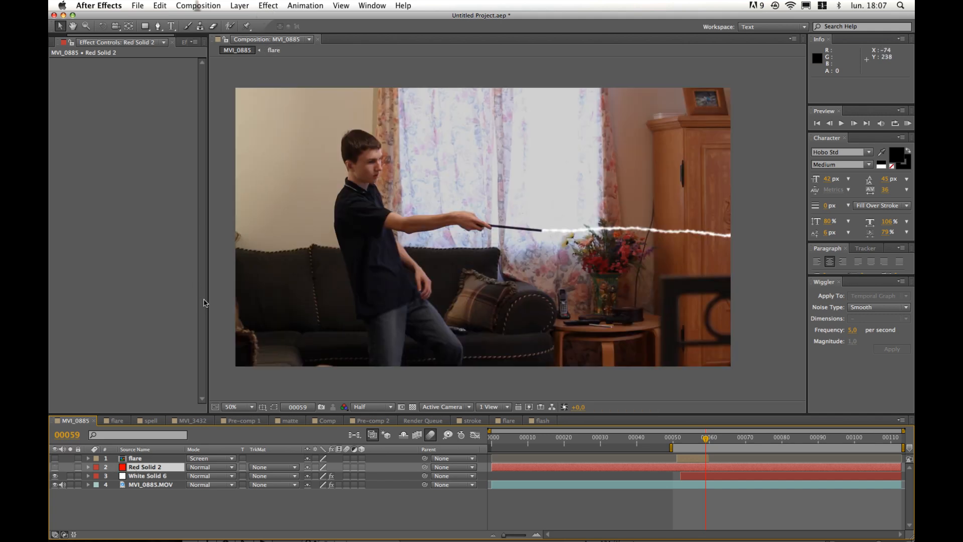
# Step: Apply the Linear Wipe effect to the red solid and make the layer visible again
pyautogui.click(270, 6)
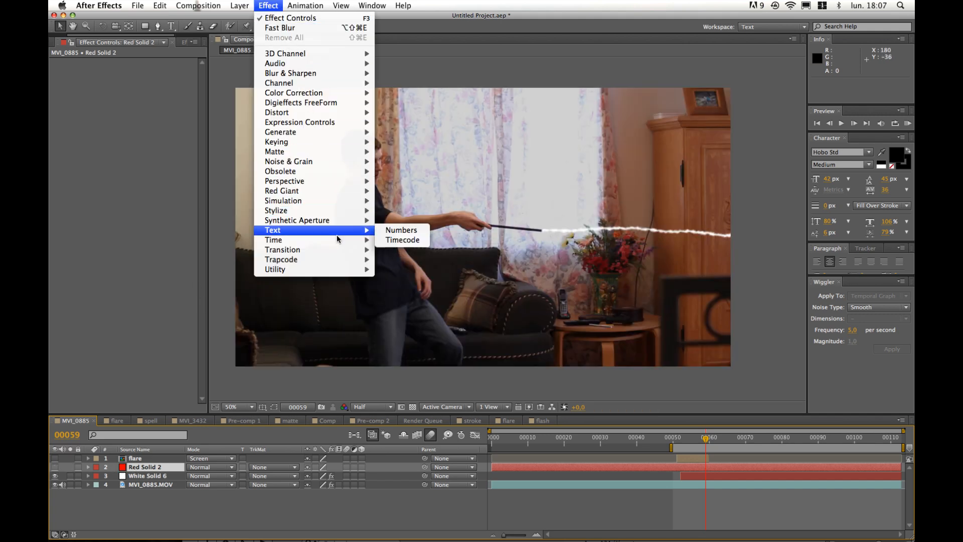
pyautogui.moveTo(344, 250)
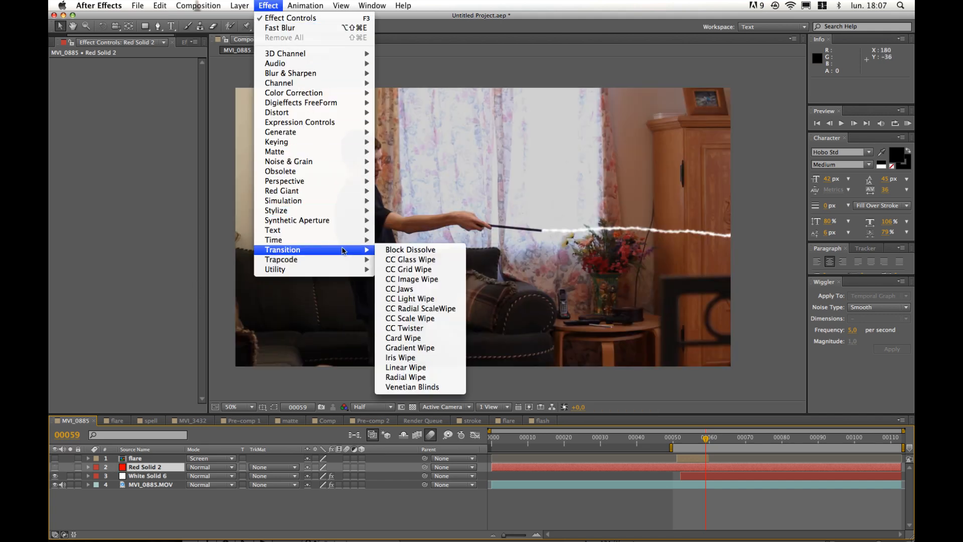
pyautogui.click(428, 367)
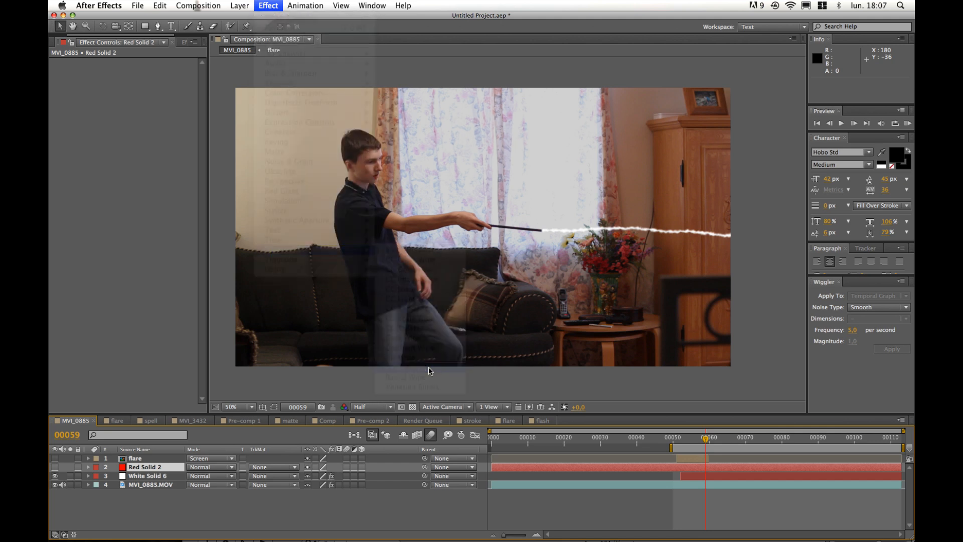
pyautogui.click(55, 467)
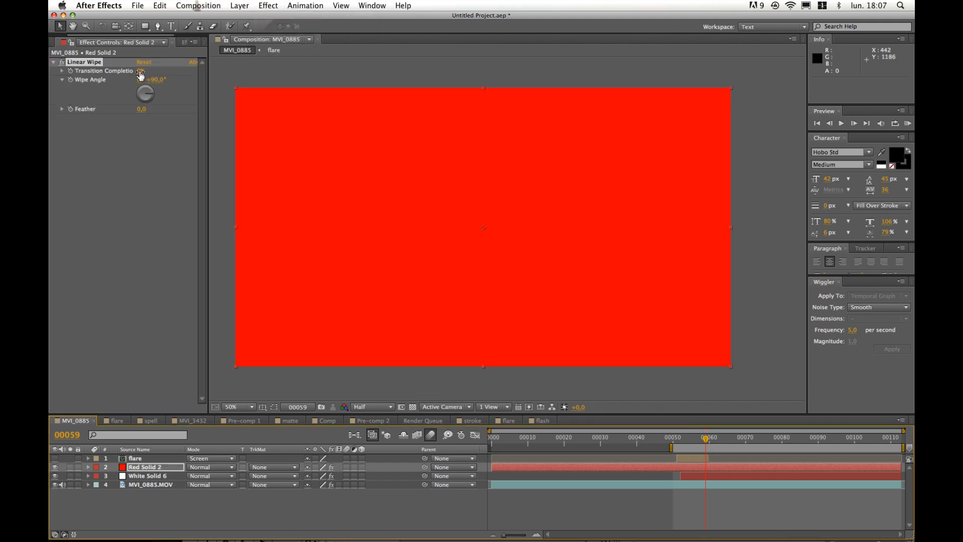
# Step: Set the Linear Wipe's Transition Completion to 51% and its Feather to about 225
pyautogui.moveTo(140, 71); pyautogui.dragTo(176, 70)
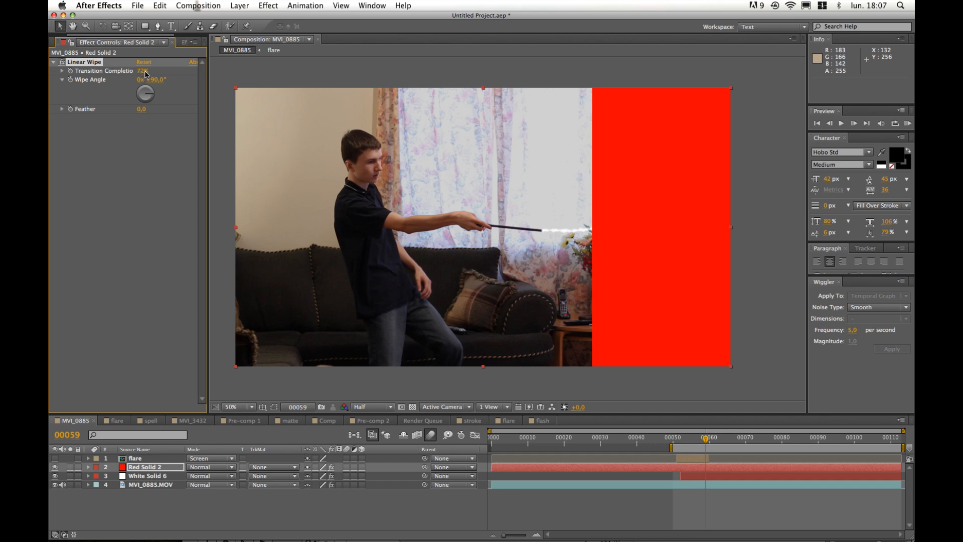
pyautogui.moveTo(141, 71); pyautogui.dragTo(133, 71)
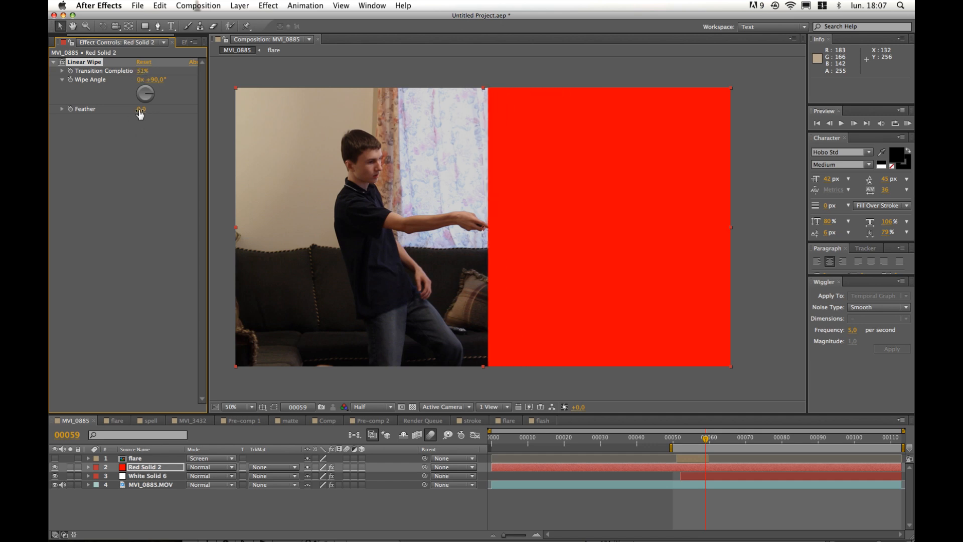
pyautogui.moveTo(141, 109); pyautogui.dragTo(308, 115)
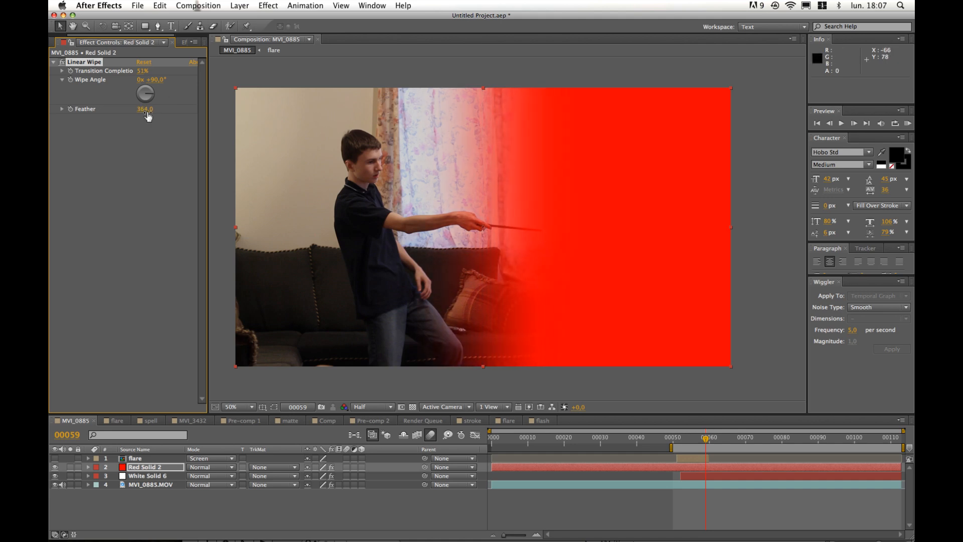
pyautogui.moveTo(147, 114); pyautogui.dragTo(144, 110)
pyautogui.moveTo(142, 111); pyautogui.dragTo(85, 109)
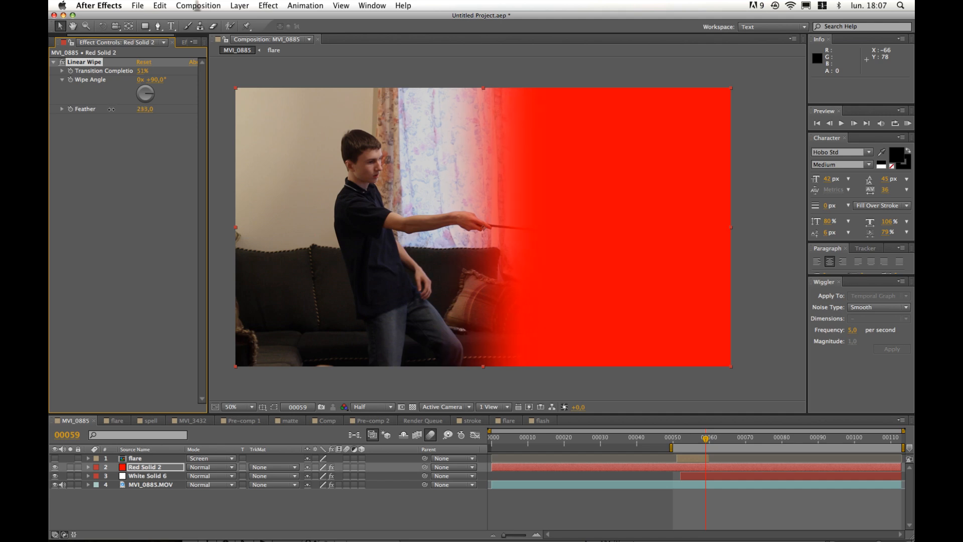
pyautogui.click(130, 159)
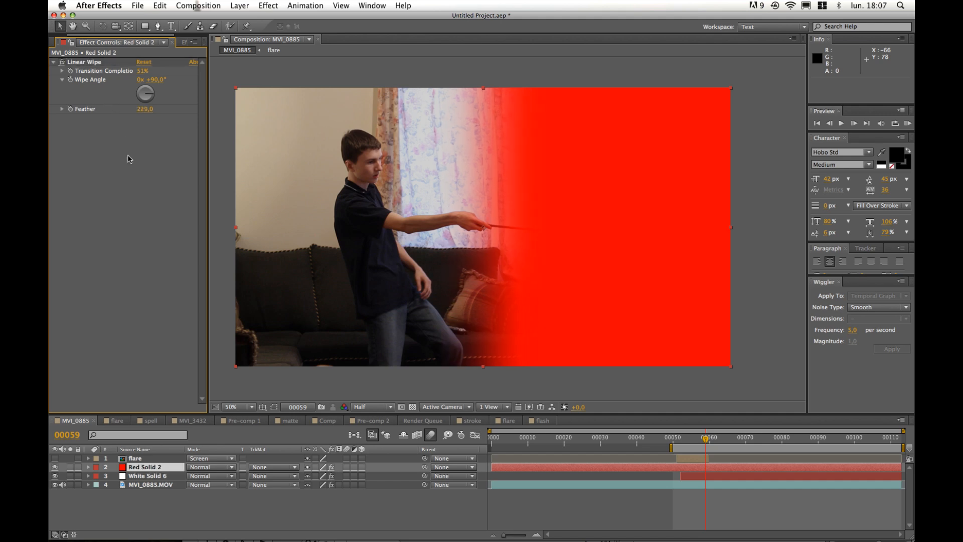
# Step: Set the Linear Wipe's Transition Completion to 40%
pyautogui.moveTo(146, 69); pyautogui.dragTo(142, 72)
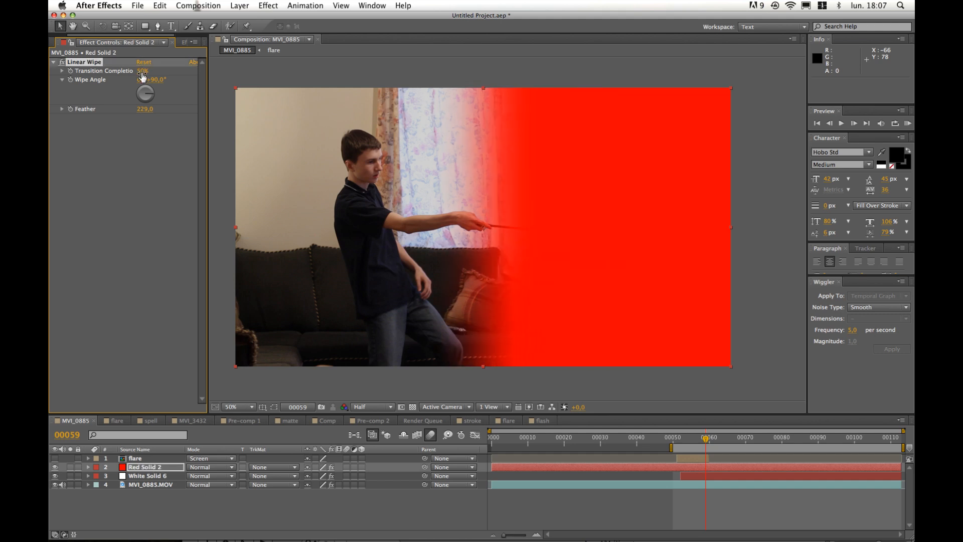
pyautogui.click(142, 73)
pyautogui.write('40')
pyautogui.press('Return')
# Step: Set the Linear Wipe's Feather to 453 and its Transition Completion to 46%
pyautogui.moveTo(144, 109); pyautogui.dragTo(152, 108)
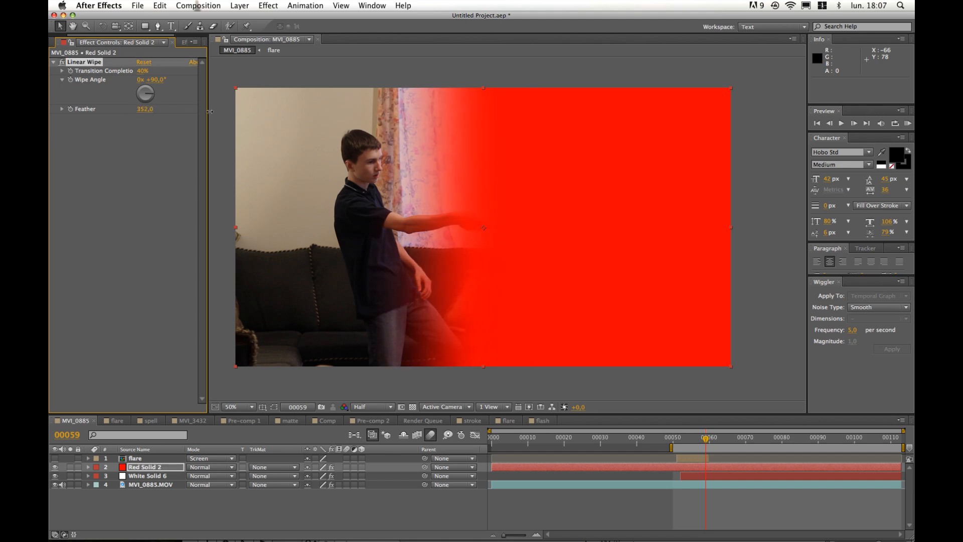
pyautogui.moveTo(274, 118); pyautogui.dragTo(274, 118)
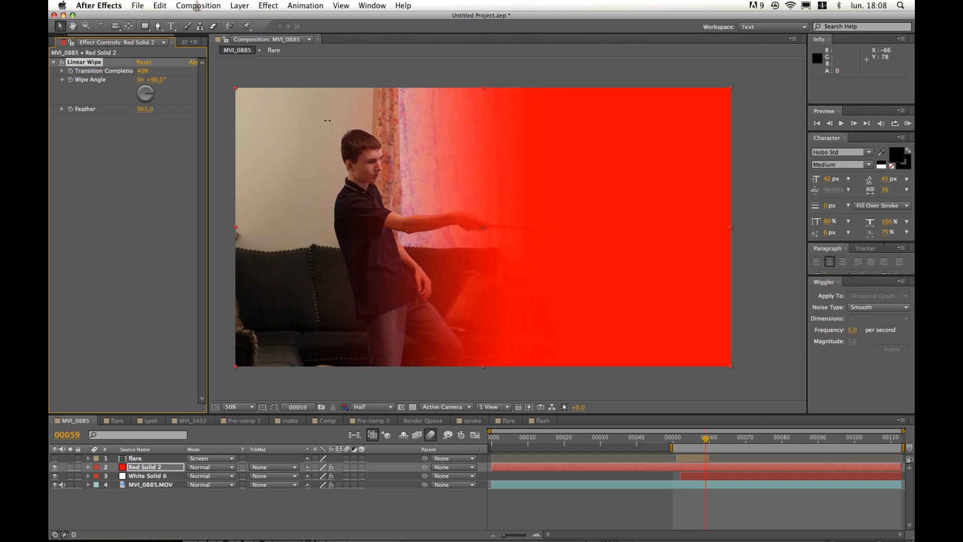
pyautogui.click(143, 71)
pyautogui.write('46')
pyautogui.press('Return')
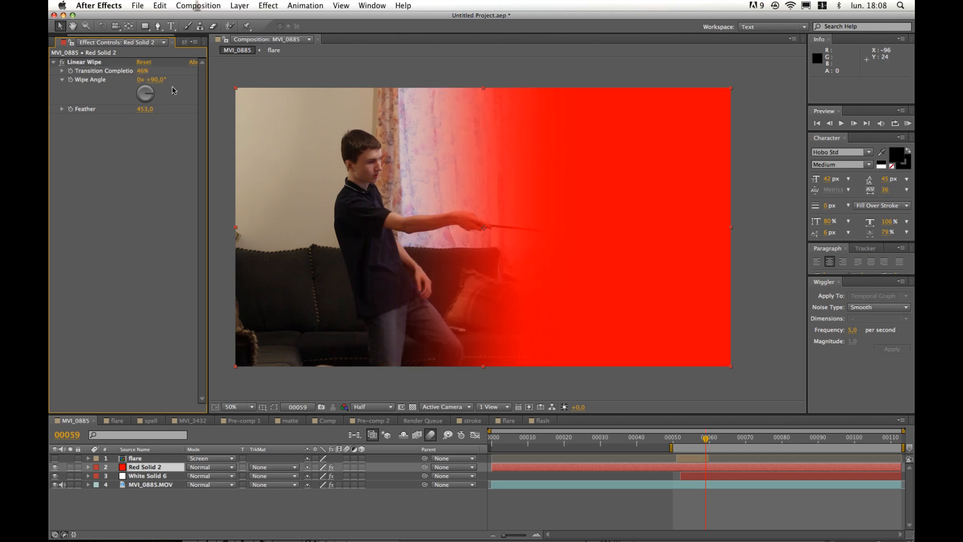
# Step: Set the Linear Wipe's Feather to 459 and use Red Solid 2 as the alpha matte for White Solid 6
pyautogui.moveTo(141, 109); pyautogui.dragTo(129, 109)
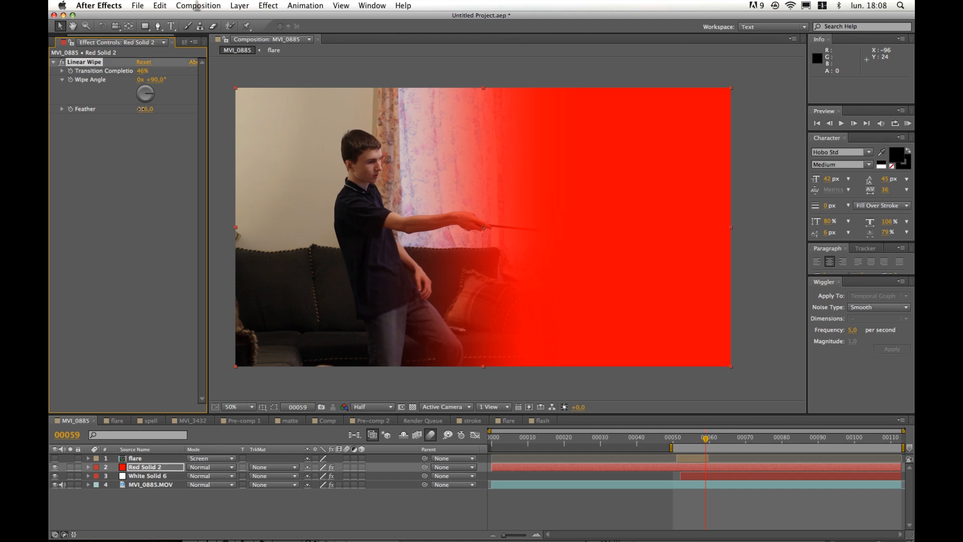
pyautogui.click(200, 505)
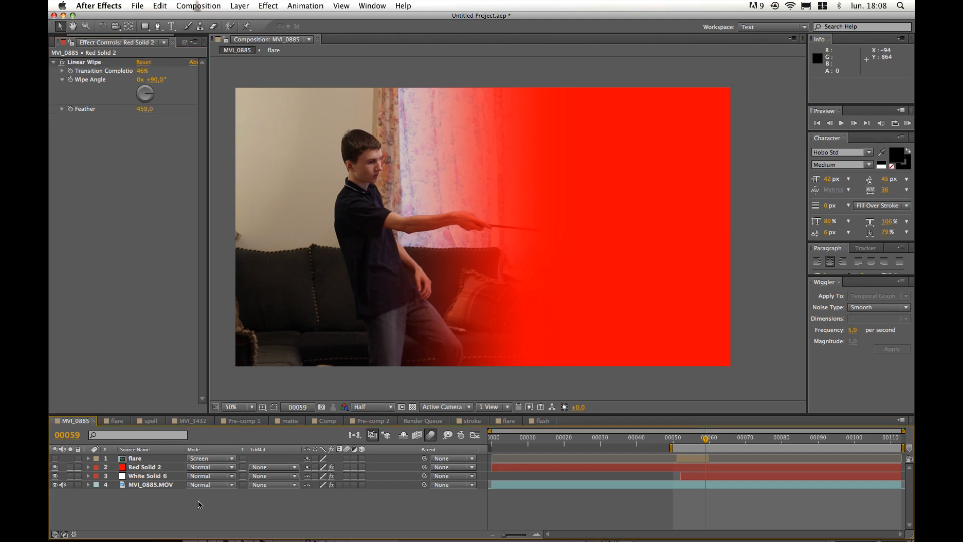
pyautogui.click(275, 483)
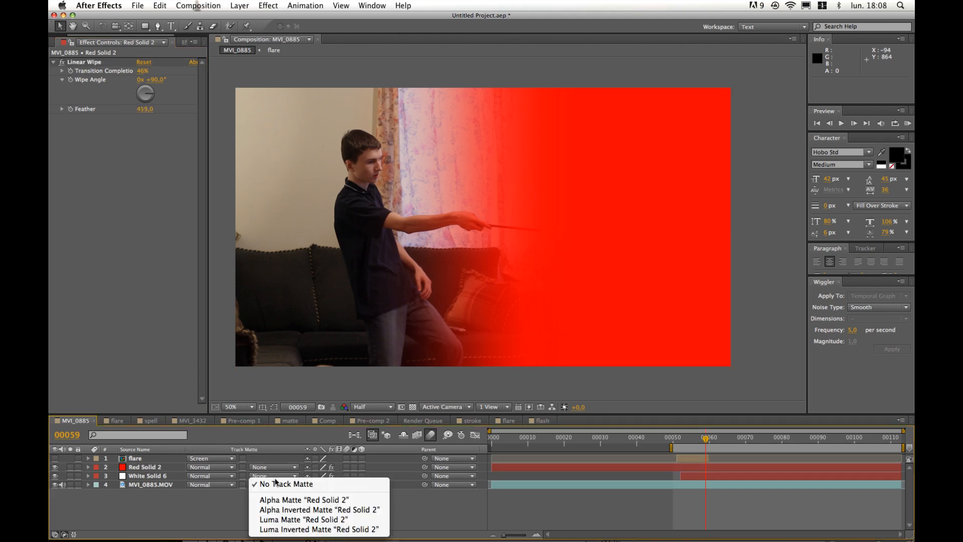
pyautogui.click(290, 500)
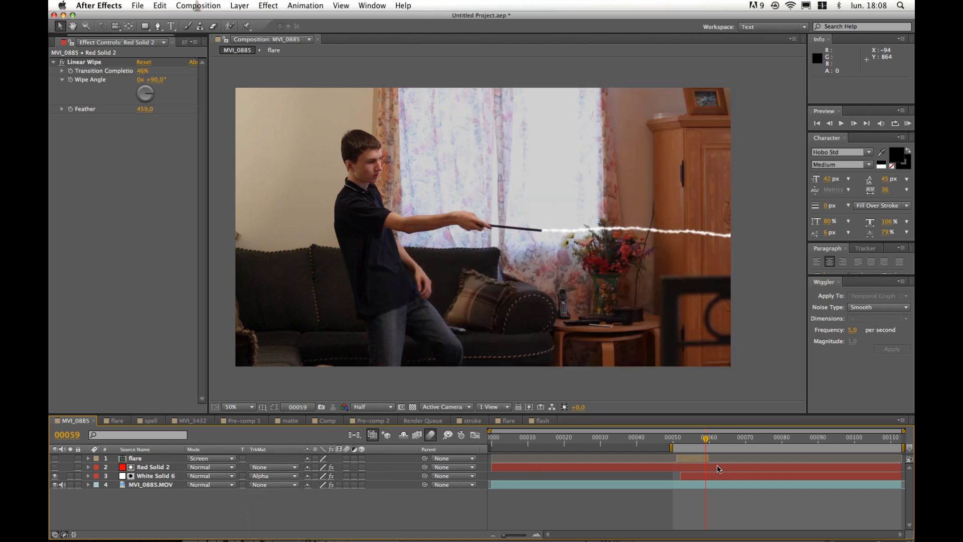
# Step: Keyframe the Linear Wipe's Transition Completion from 46% at frame 59 to 100% at frame 71 and preview the beam's fade
pyautogui.click(75, 73)
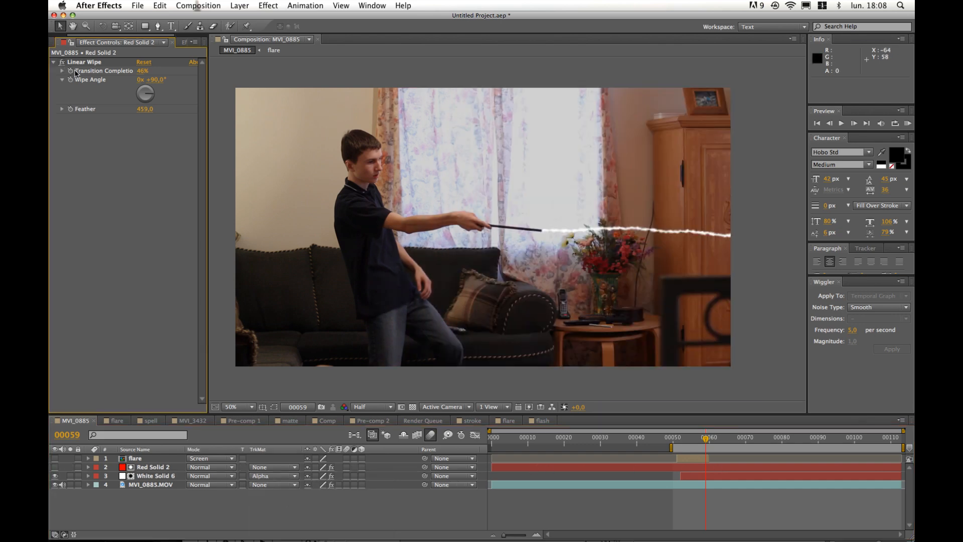
pyautogui.click(71, 72)
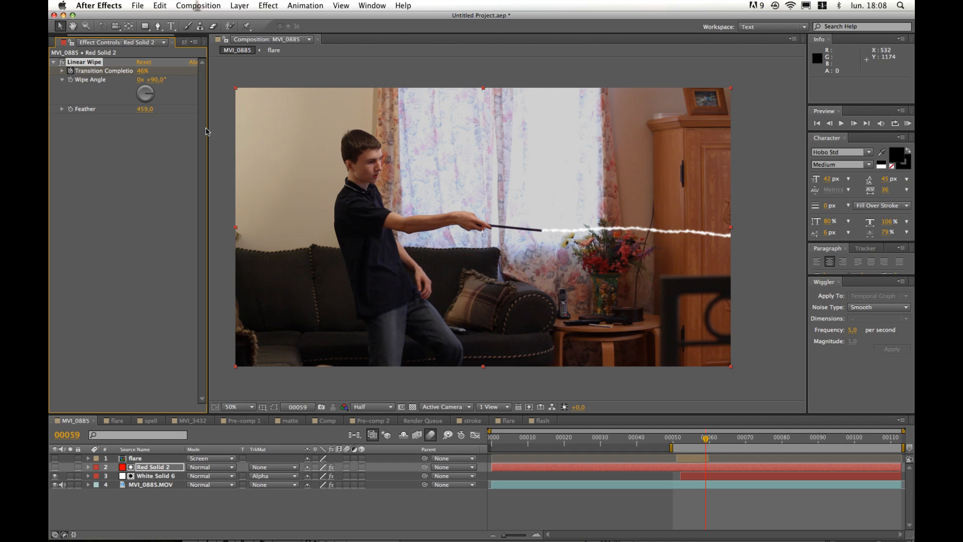
pyautogui.moveTo(706, 440); pyautogui.dragTo(748, 443)
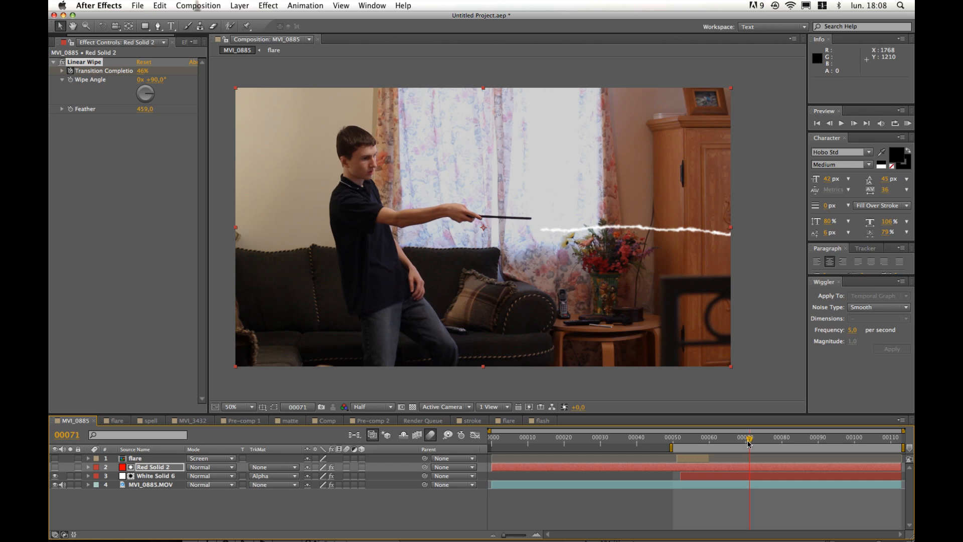
pyautogui.moveTo(143, 71); pyautogui.dragTo(389, 84)
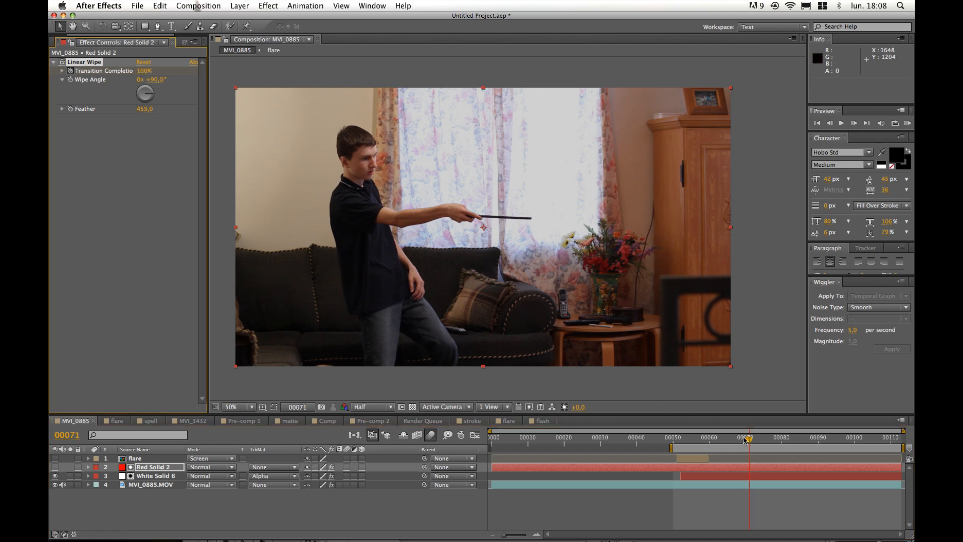
pyautogui.moveTo(744, 440); pyautogui.dragTo(690, 439)
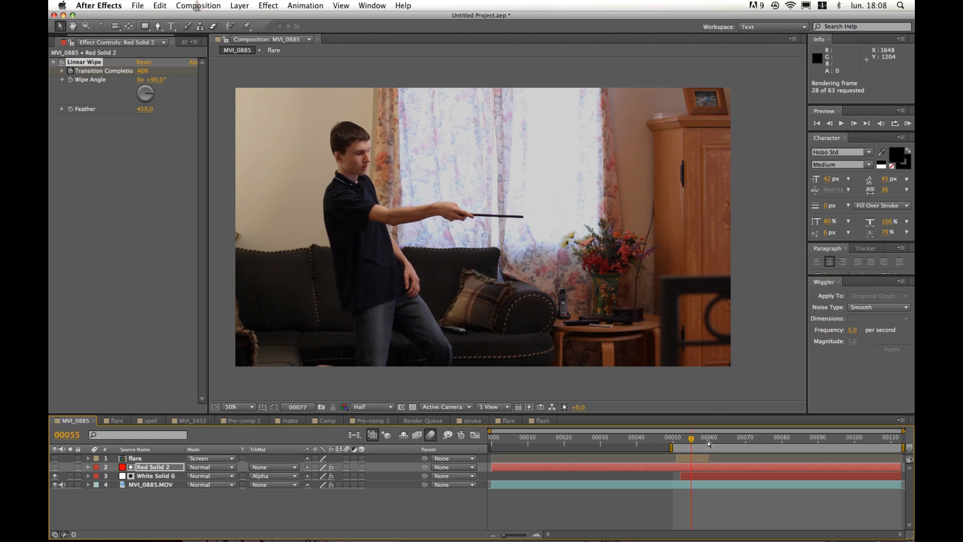
pyautogui.press('space')
pyautogui.press('space')
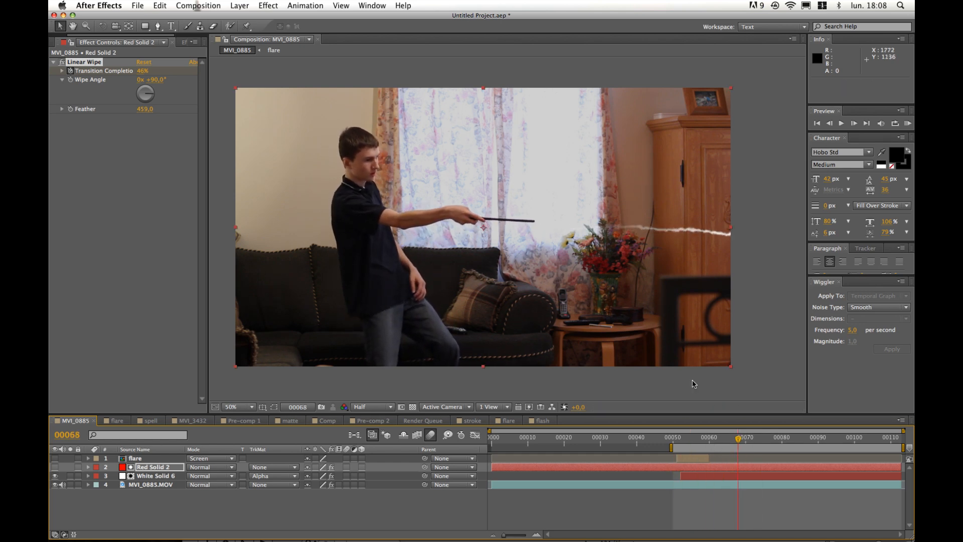
pyautogui.moveTo(737, 439); pyautogui.dragTo(727, 440)
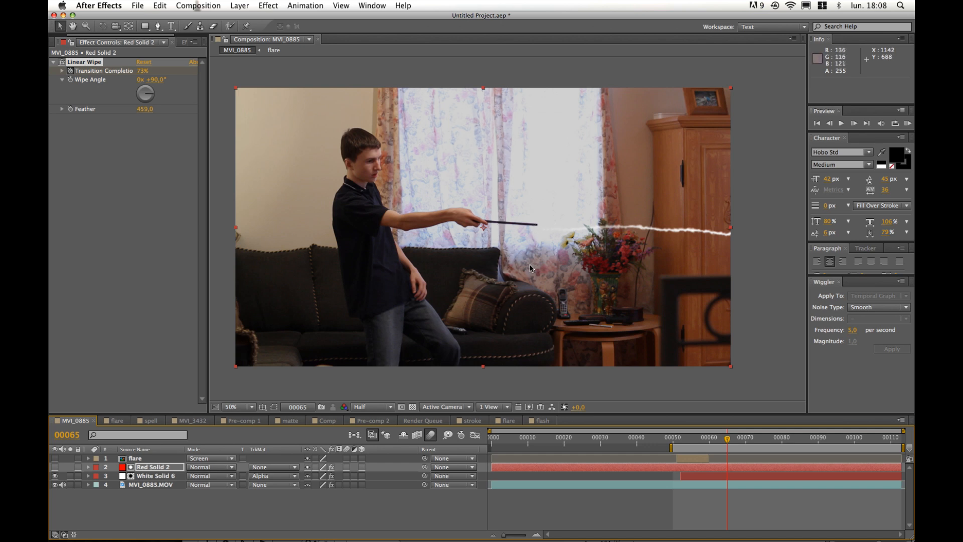
pyautogui.moveTo(727, 439)
pyautogui.mouseDown()
pyautogui.moveTo(686, 439)
pyautogui.moveTo(714, 439)
pyautogui.mouseUp()
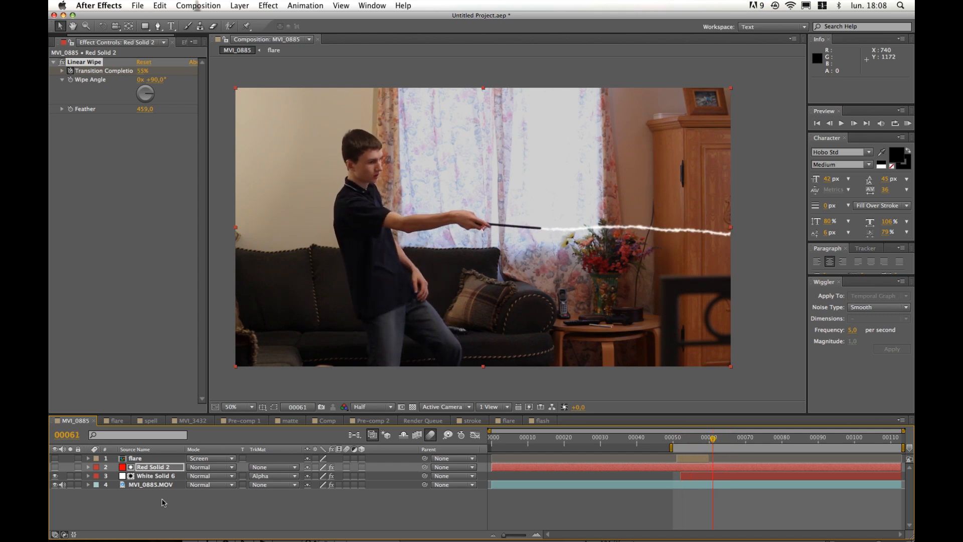
# Step: Pre-compose White Solid 6 and Red Solid 2 together into a new composition named "stroke"
pyautogui.click(169, 478)
pyautogui.keyDown('shift'); pyautogui.click(169, 469); pyautogui.keyUp('shift')
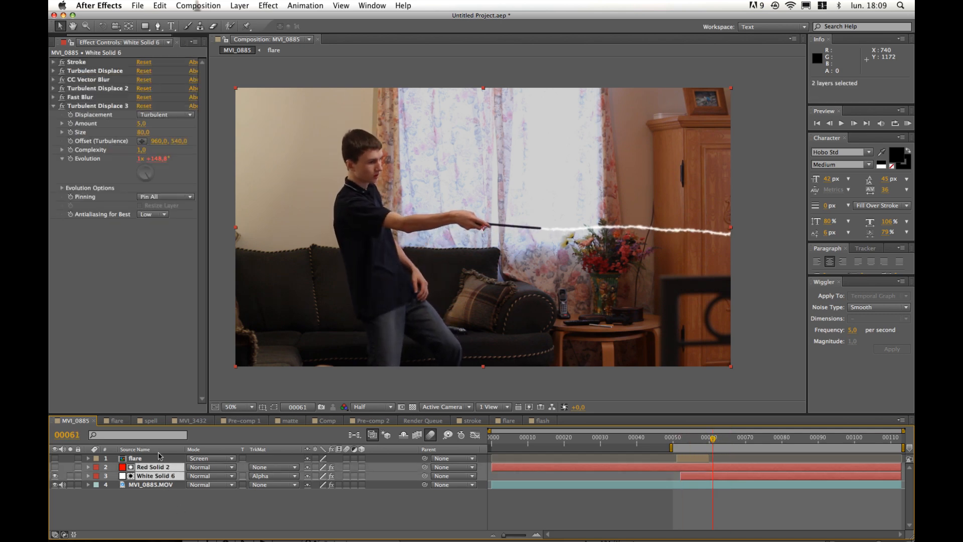
pyautogui.click(237, 6)
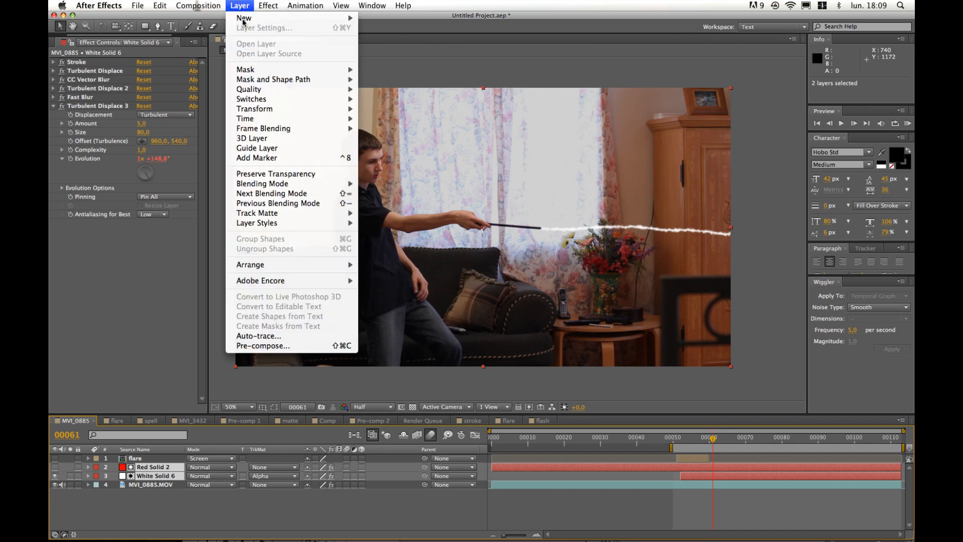
pyautogui.click(308, 346)
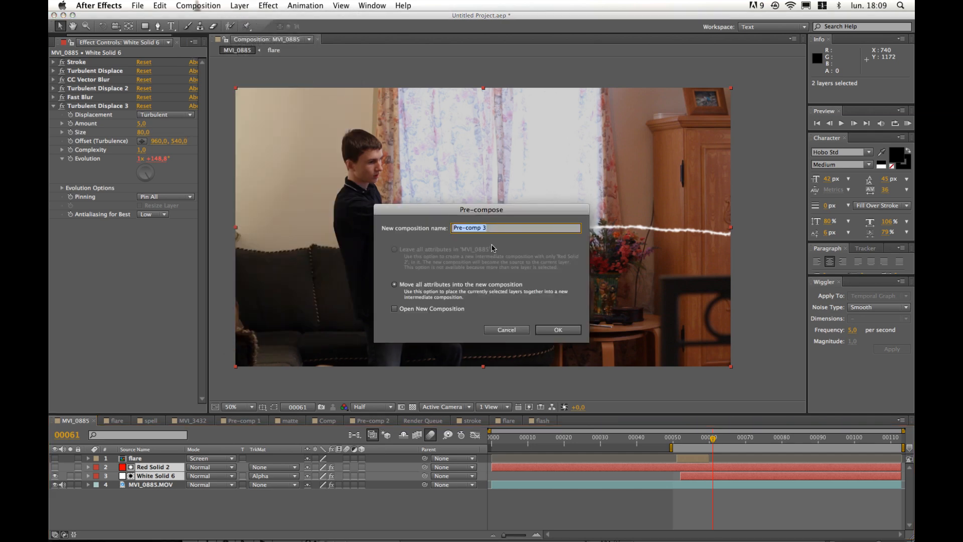
pyautogui.write('stroke')
pyautogui.click(563, 330)
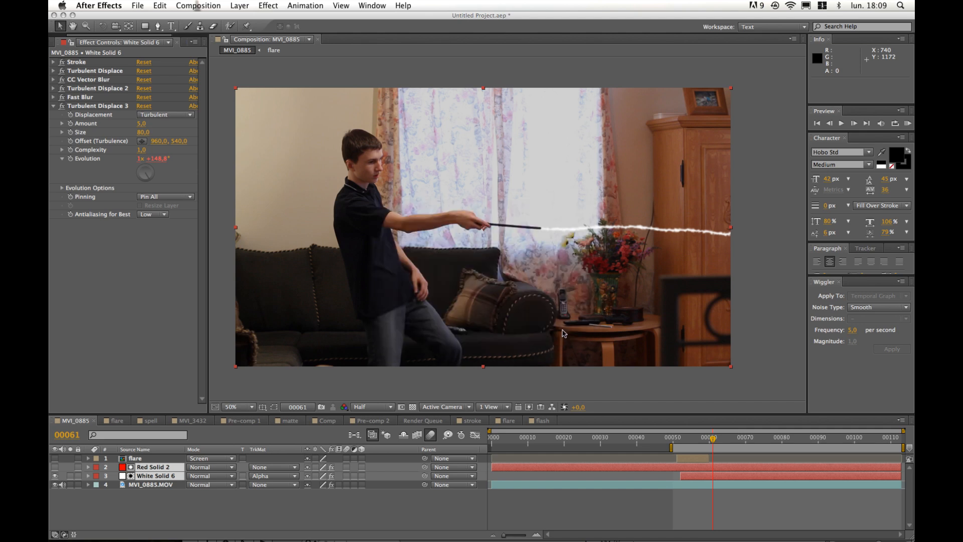
# Step: Duplicate the stroke pre-comp layer and apply the Turbulent Displace effect to the upper copy
pyautogui.click(171, 481)
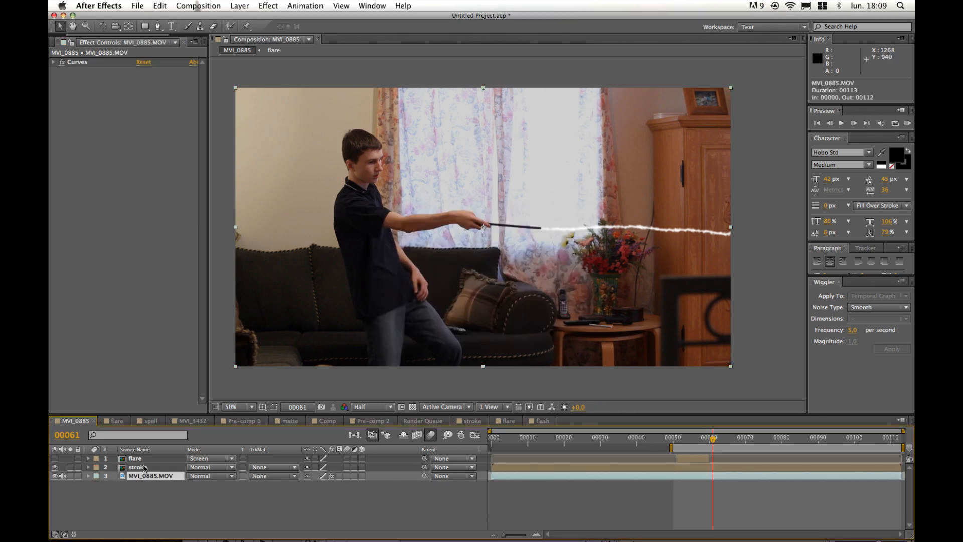
pyautogui.click(147, 469)
pyautogui.press('super+d')
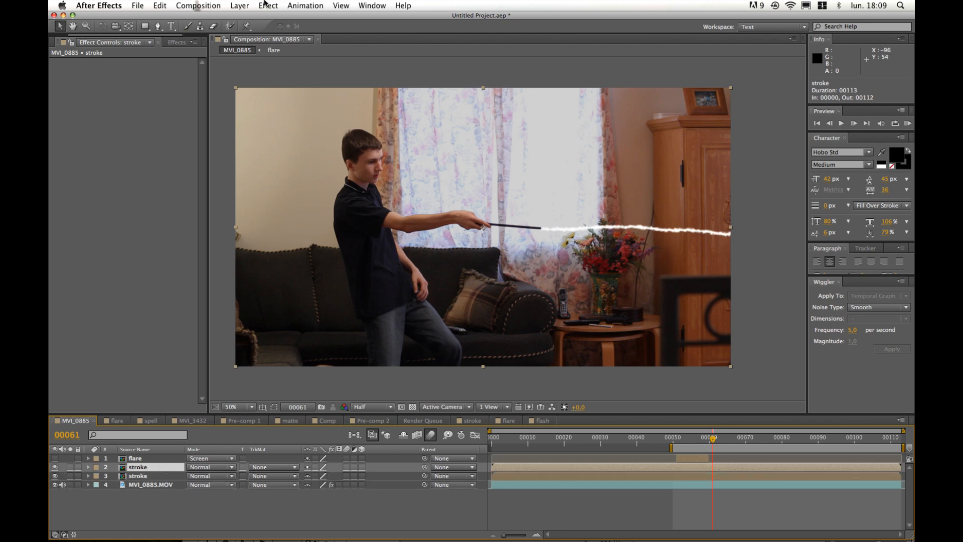
pyautogui.click(267, 6)
pyautogui.moveTo(326, 113)
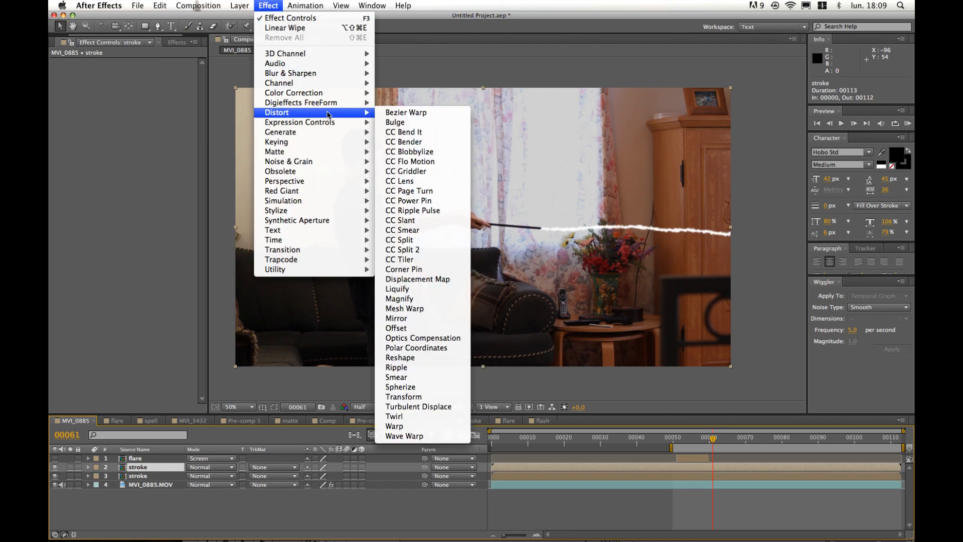
pyautogui.click(419, 407)
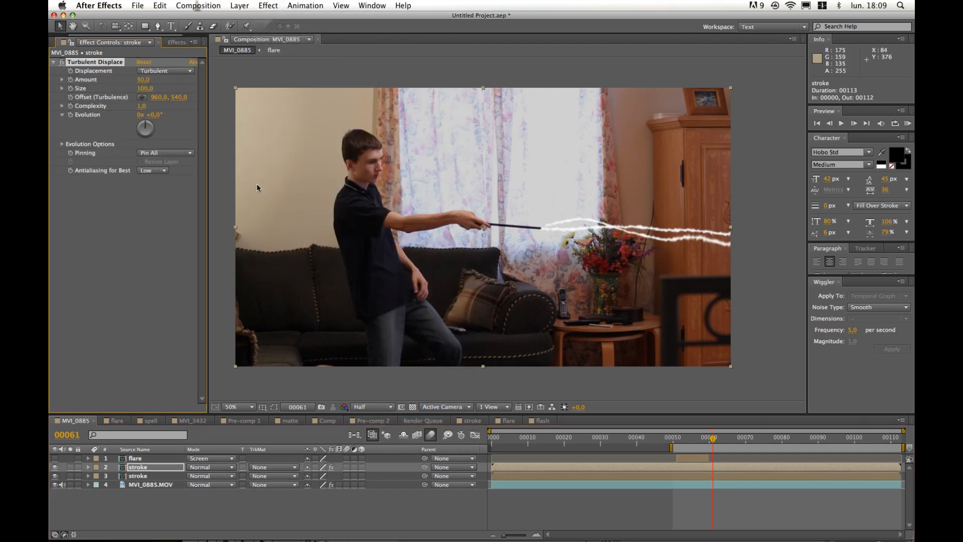
# Step: Set the upper stroke's Turbulent Displace to Size 8, Amount 184 and Evolution 165°
pyautogui.click(145, 89)
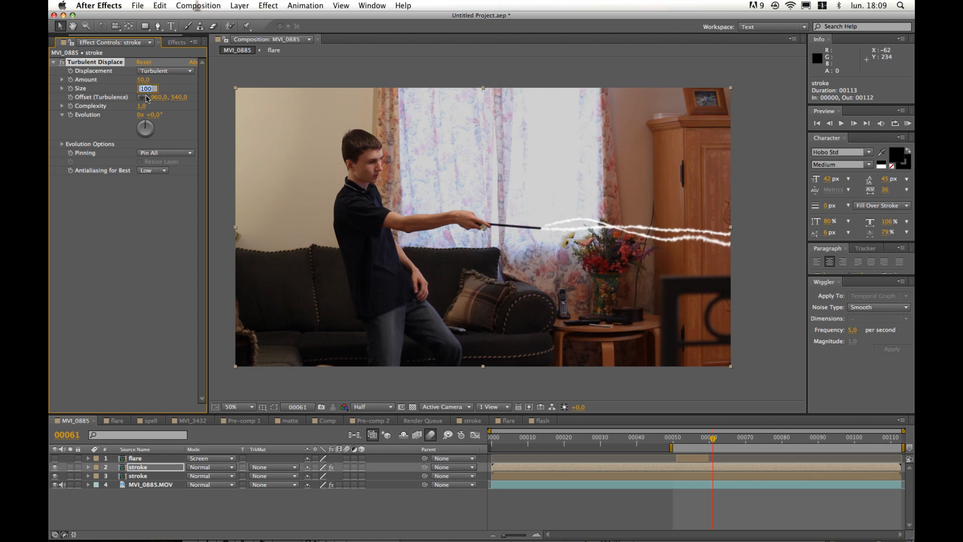
pyautogui.write('8')
pyautogui.press('Return')
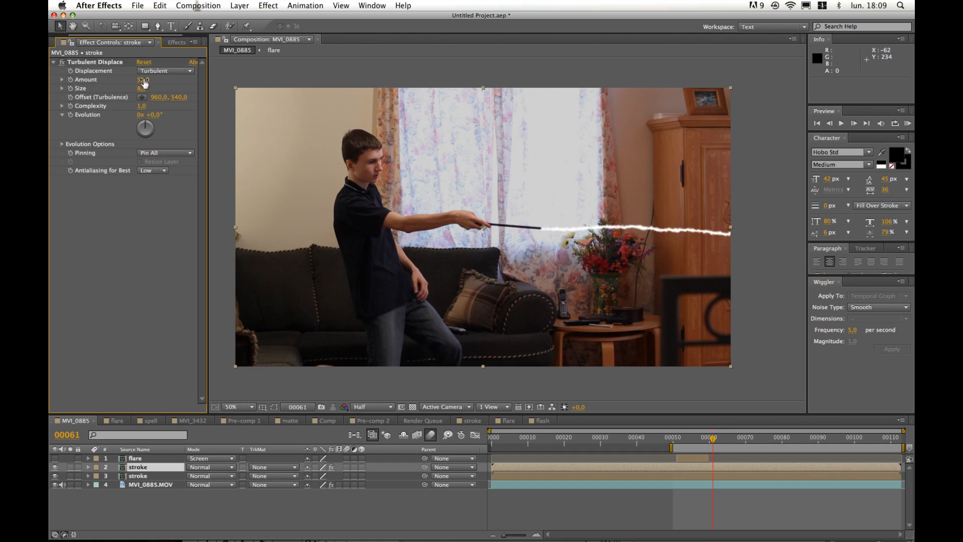
pyautogui.moveTo(144, 82)
pyautogui.mouseDown()
pyautogui.moveTo(243, 83)
pyautogui.moveTo(216, 82)
pyautogui.mouseUp()
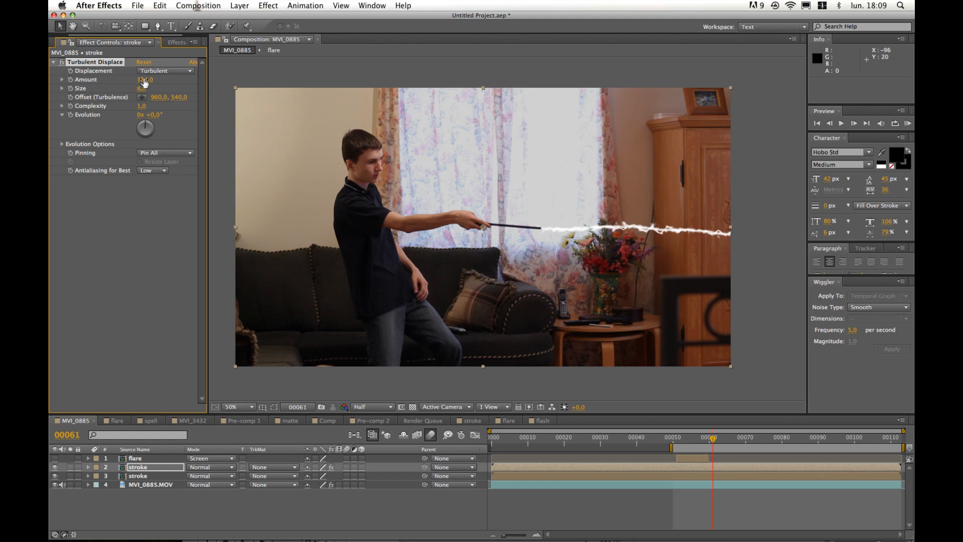
pyautogui.moveTo(156, 118); pyautogui.dragTo(246, 120)
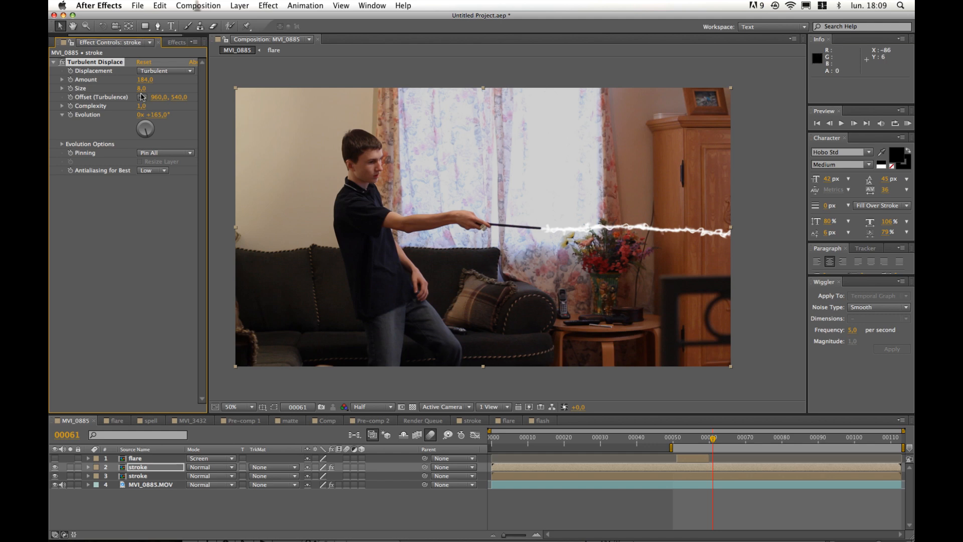
# Step: Refine the upper stroke's Turbulent Displace to Size 7 and Amount 265
pyautogui.moveTo(141, 88); pyautogui.dragTo(143, 89)
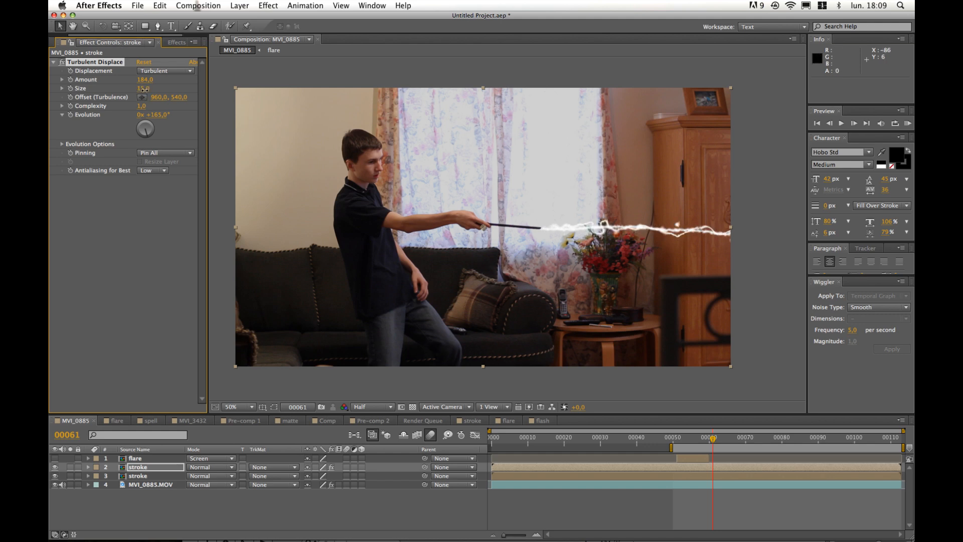
pyautogui.click(143, 89)
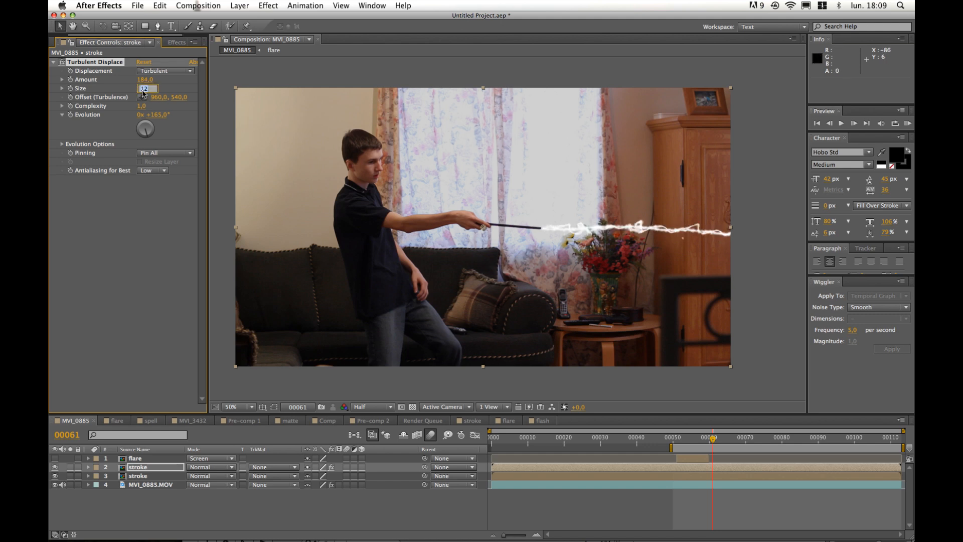
pyautogui.write('7')
pyautogui.press('Return')
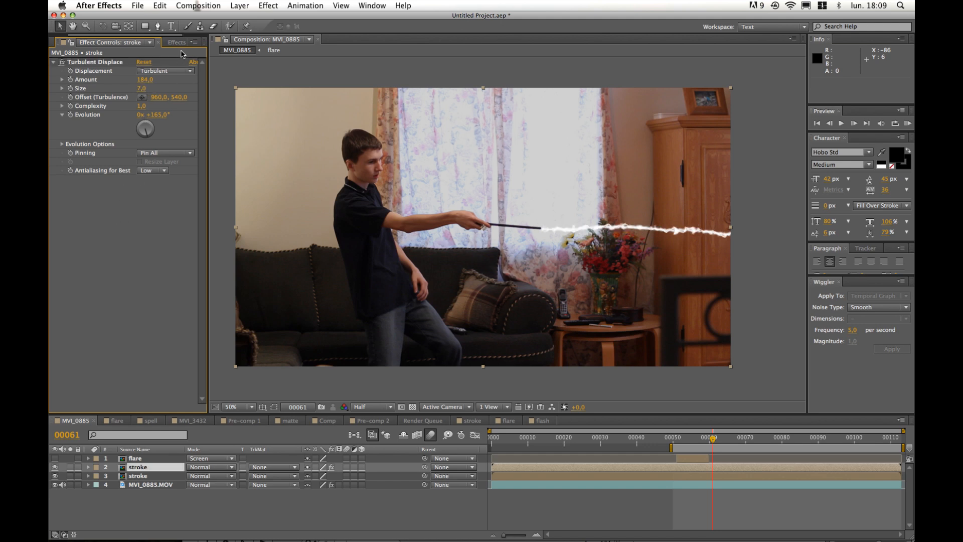
pyautogui.click(145, 80)
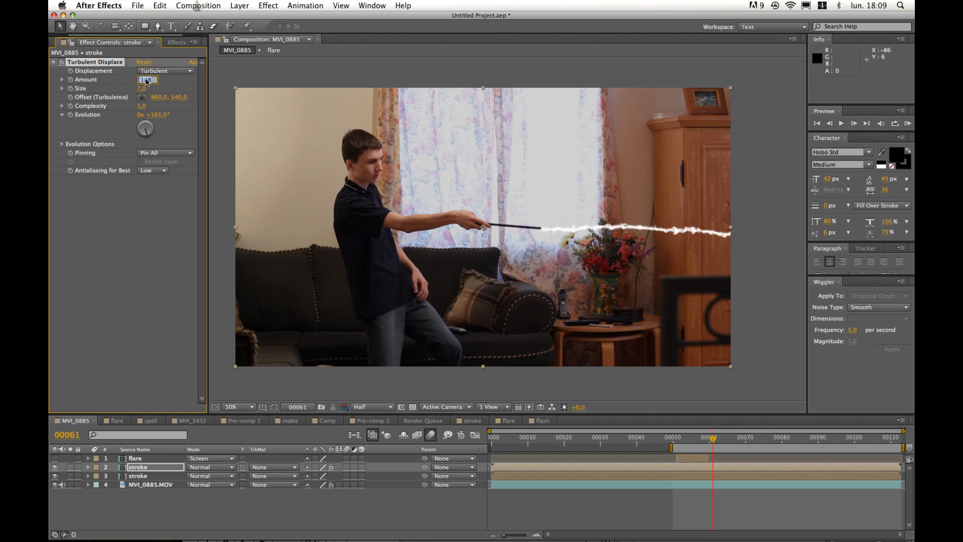
pyautogui.write('200')
pyautogui.click(139, 225)
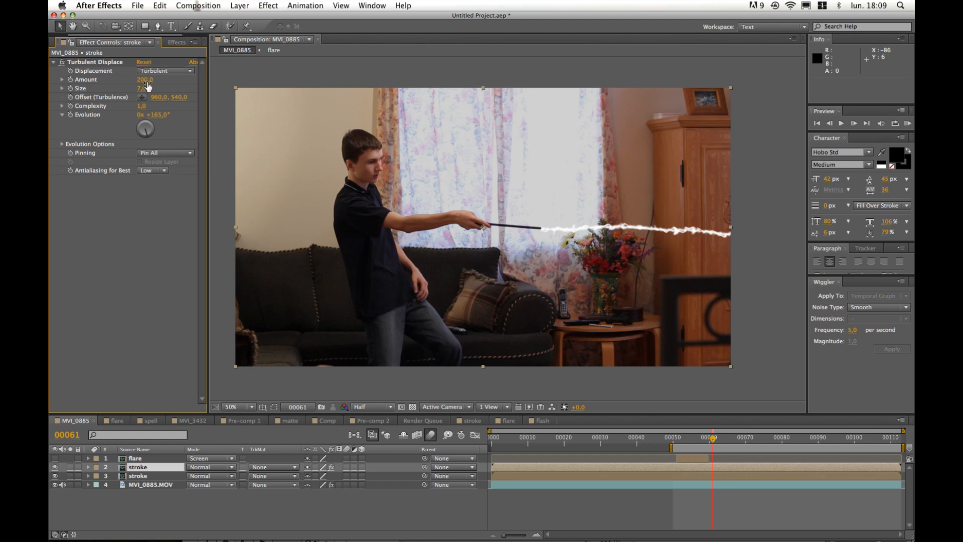
pyautogui.moveTo(146, 80); pyautogui.dragTo(184, 83)
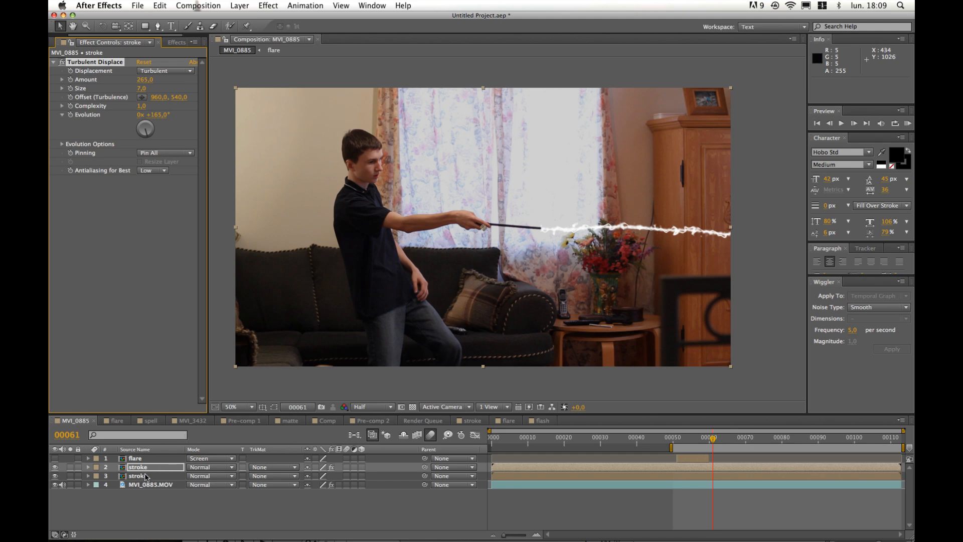
# Step: Apply Fast Blur to the upper stroke layer with Blurriness 1 and Repeat Edge Pixels enabled
pyautogui.click(257, 6)
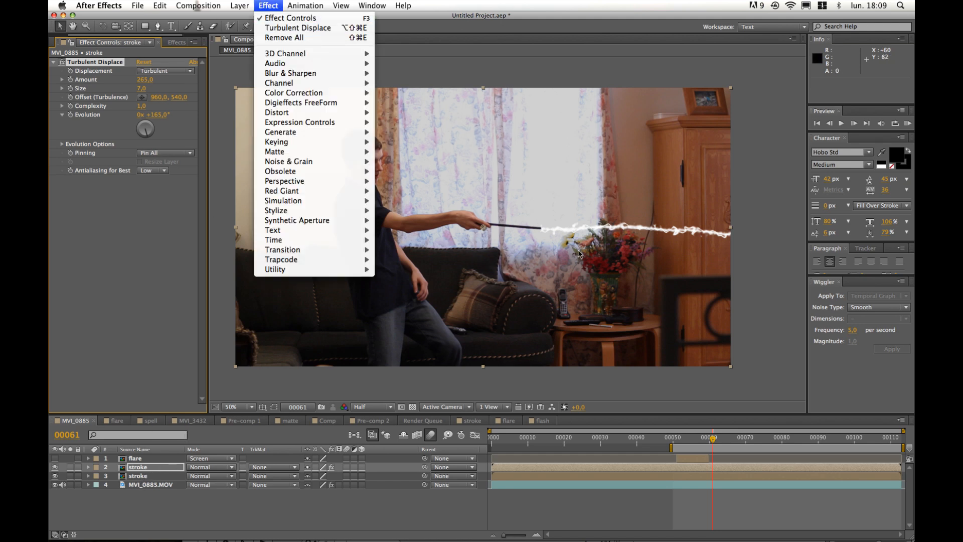
pyautogui.moveTo(321, 73)
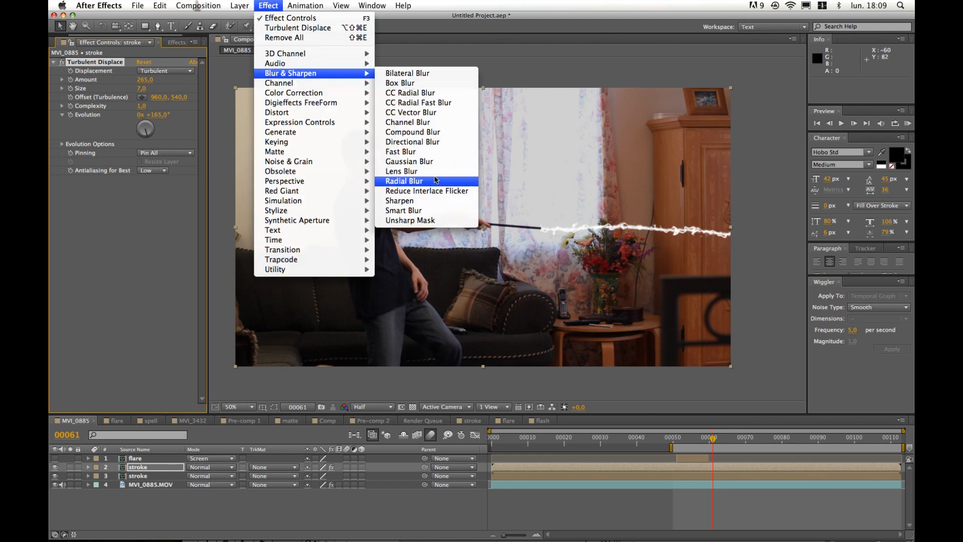
pyautogui.click(436, 151)
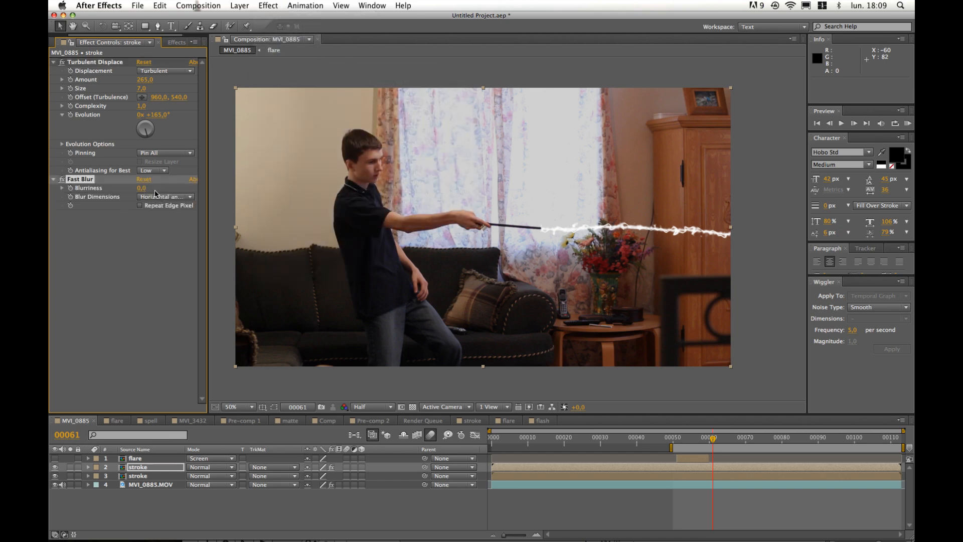
pyautogui.click(143, 188)
pyautogui.write('1')
pyautogui.press('Return')
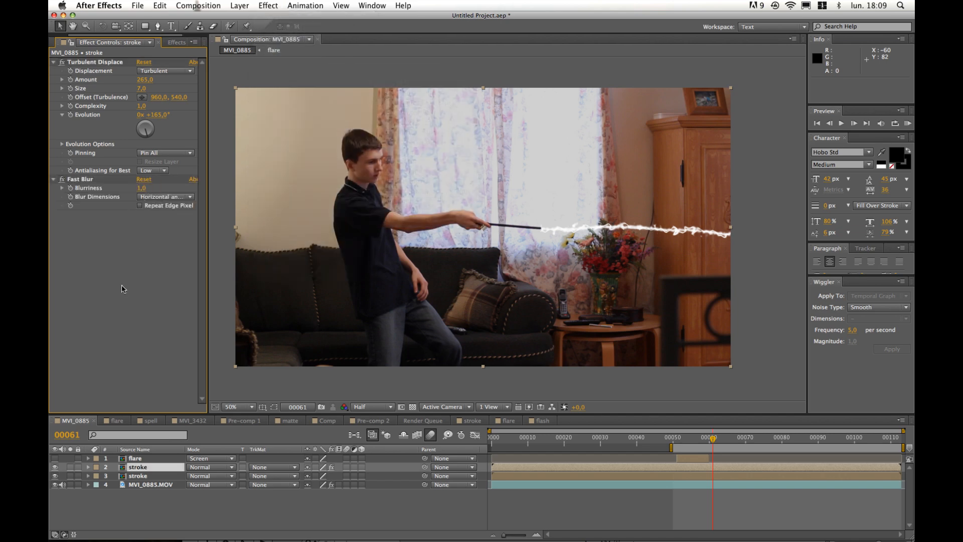
pyautogui.click(140, 205)
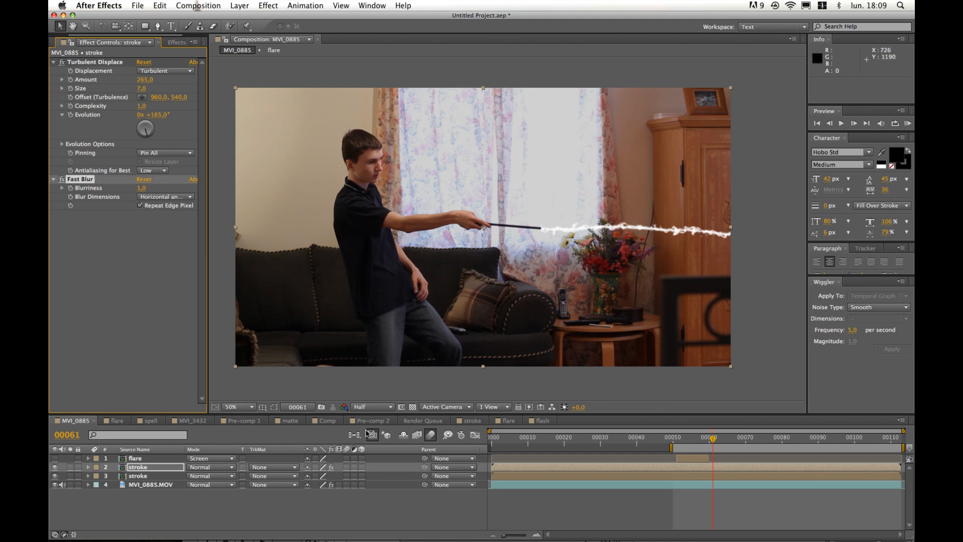
# Step: Duplicate the upper stroke layer and remove the Turbulent Displace effect from the copy
pyautogui.click(150, 502)
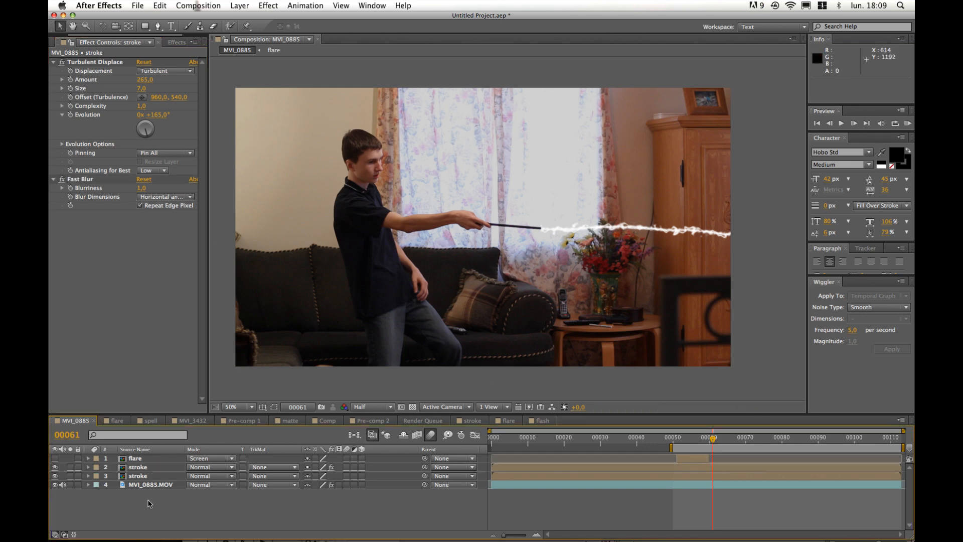
pyautogui.click(144, 470)
pyautogui.press('super+d')
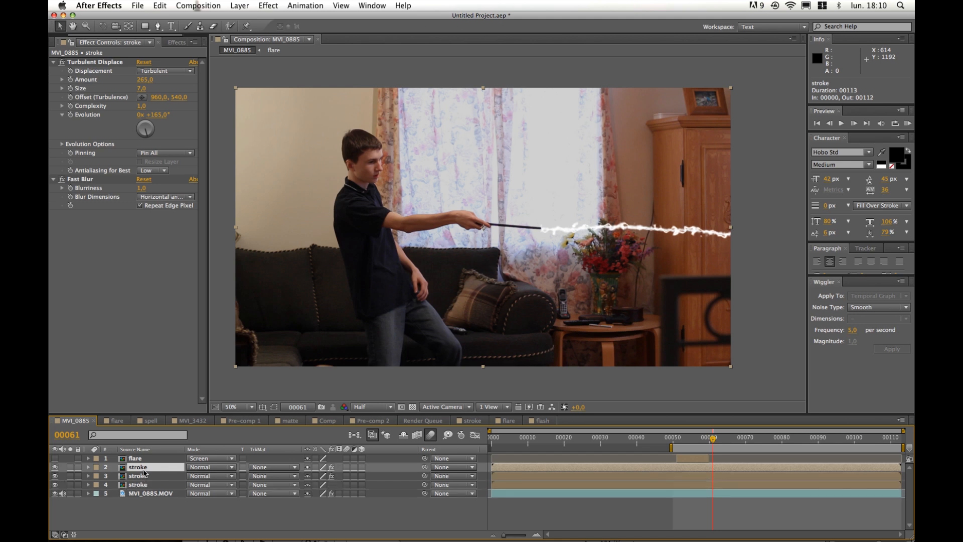
pyautogui.click(101, 63)
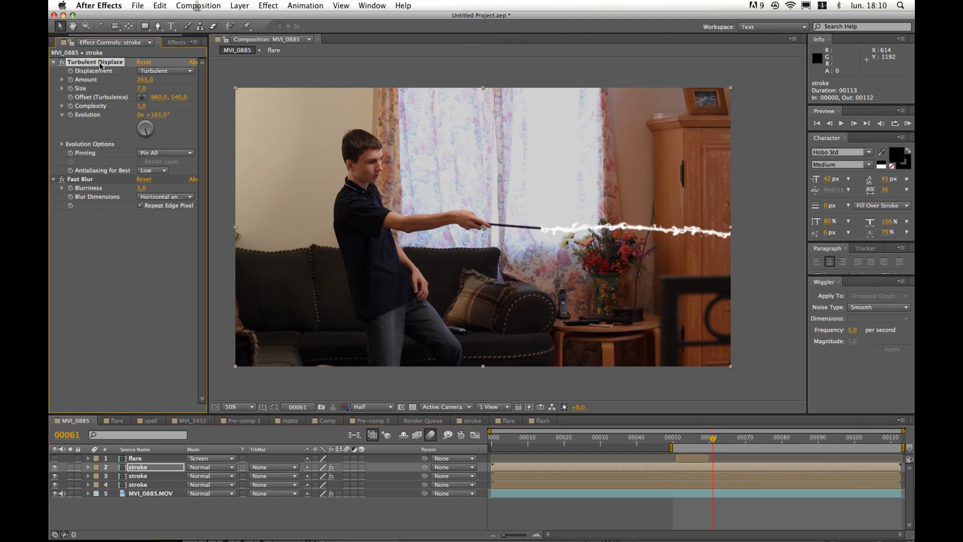
pyautogui.press('Delete')
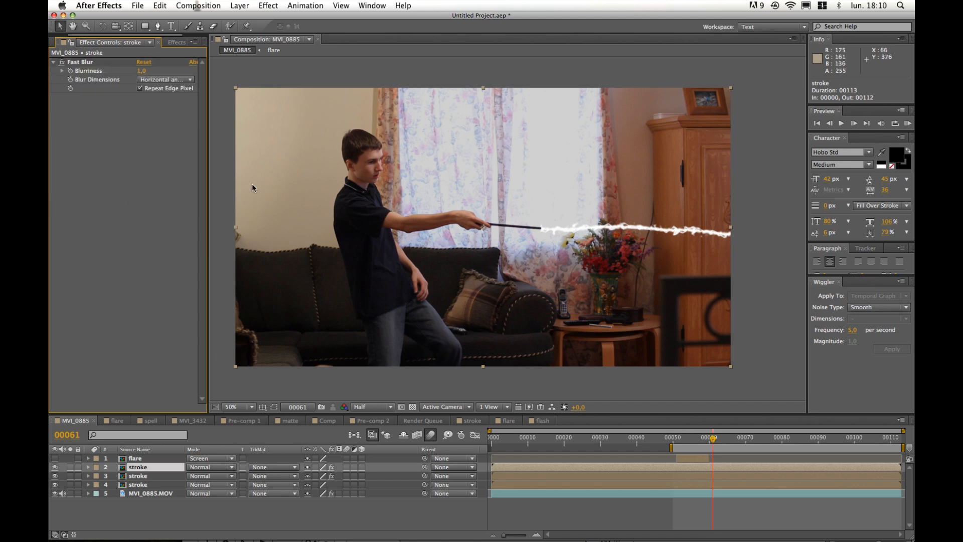
# Step: Set the Fast Blur Blurriness of the new top stroke copy to 20
pyautogui.moveTo(142, 71); pyautogui.dragTo(157, 70)
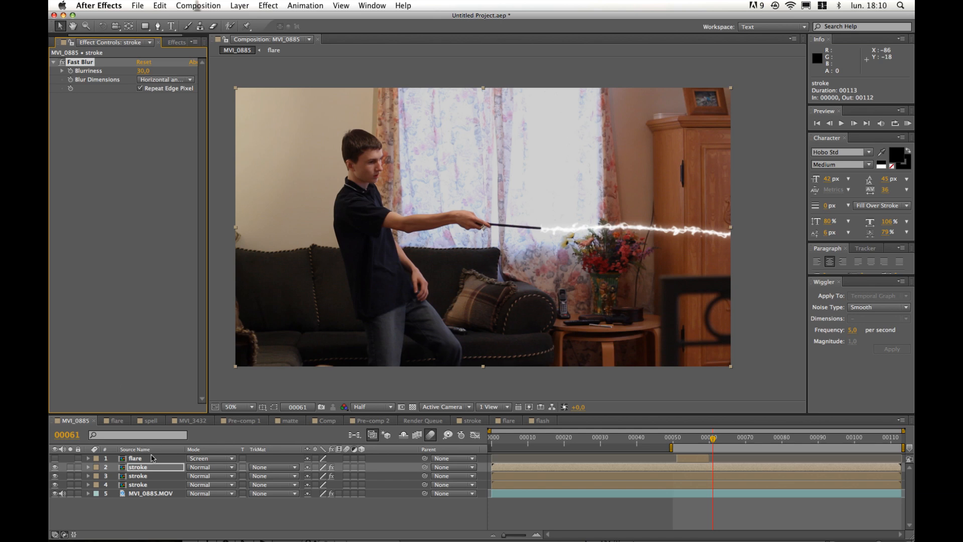
pyautogui.click(143, 71)
pyautogui.write('20')
pyautogui.press('Return')
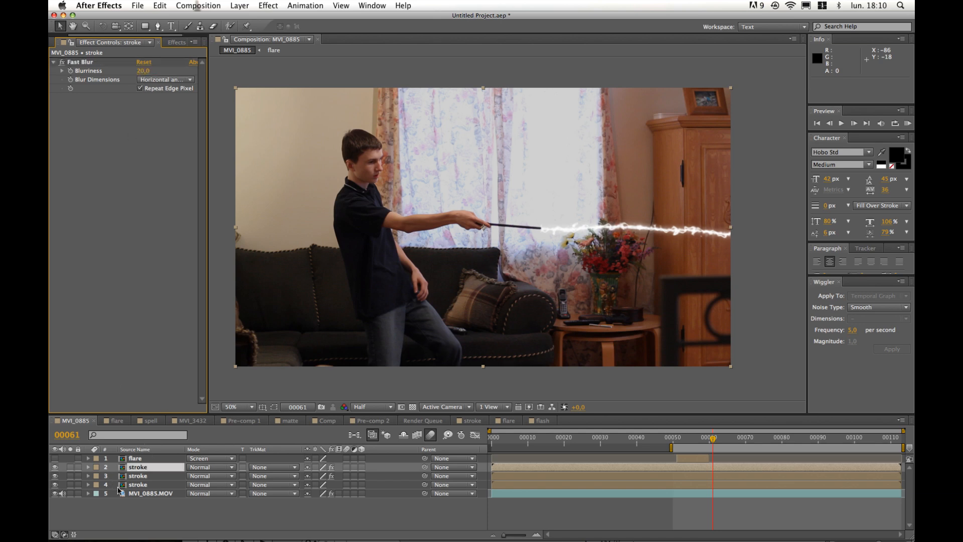
# Step: Stack three more duplicates of the blurred stroke layer with increasing Fast Blur Blurriness, from 50 on the first to 85 on the last
pyautogui.click(142, 468)
pyautogui.press('super+d')
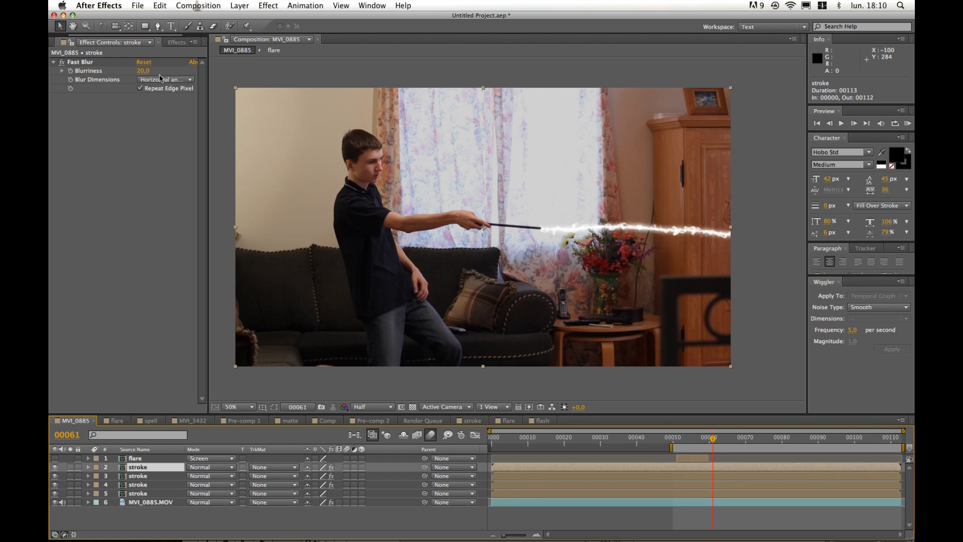
pyautogui.moveTo(143, 71); pyautogui.dragTo(158, 70)
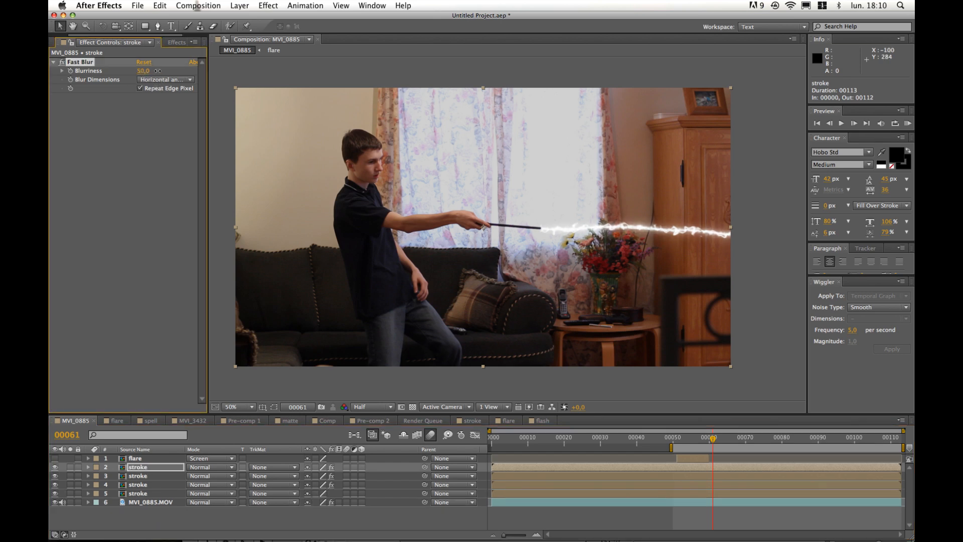
pyautogui.click(146, 468)
pyautogui.press('super+d')
pyautogui.moveTo(147, 71); pyautogui.dragTo(155, 71)
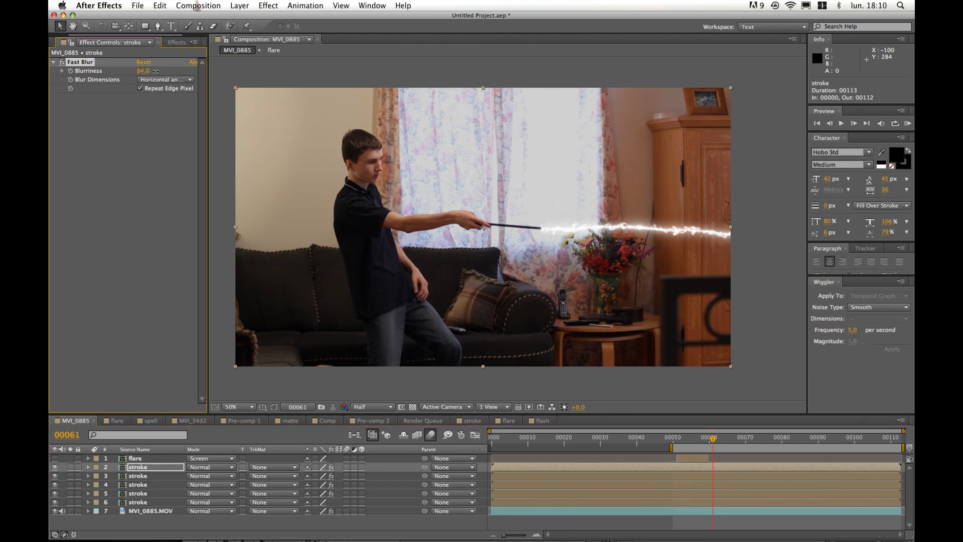
pyautogui.click(149, 468)
pyautogui.press('super+d')
pyautogui.moveTo(142, 70); pyautogui.dragTo(146, 72)
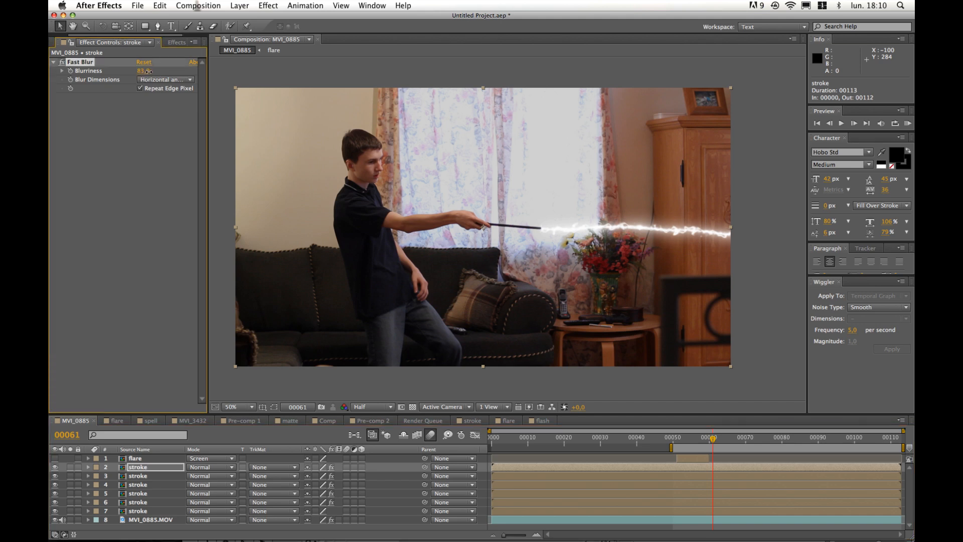
pyautogui.click(381, 498)
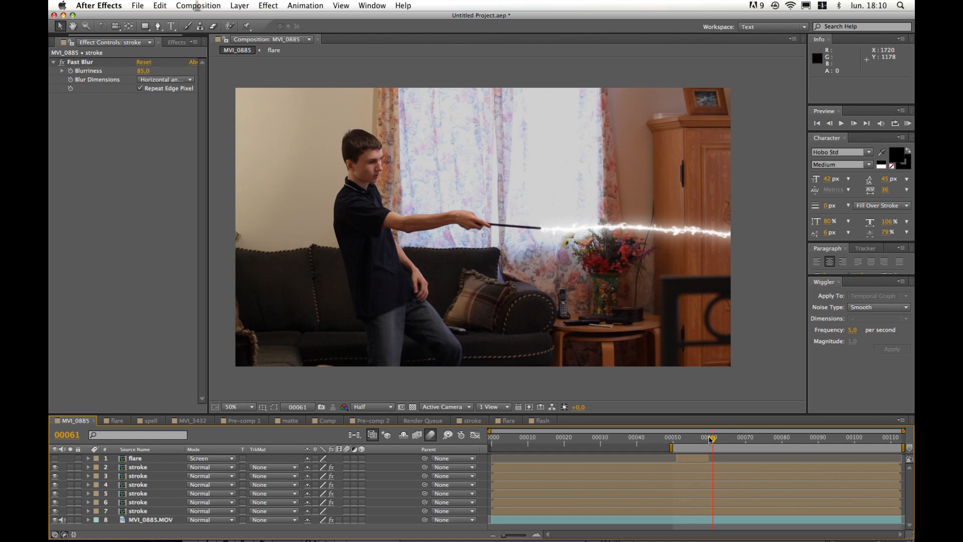
pyautogui.moveTo(707, 437); pyautogui.dragTo(701, 440)
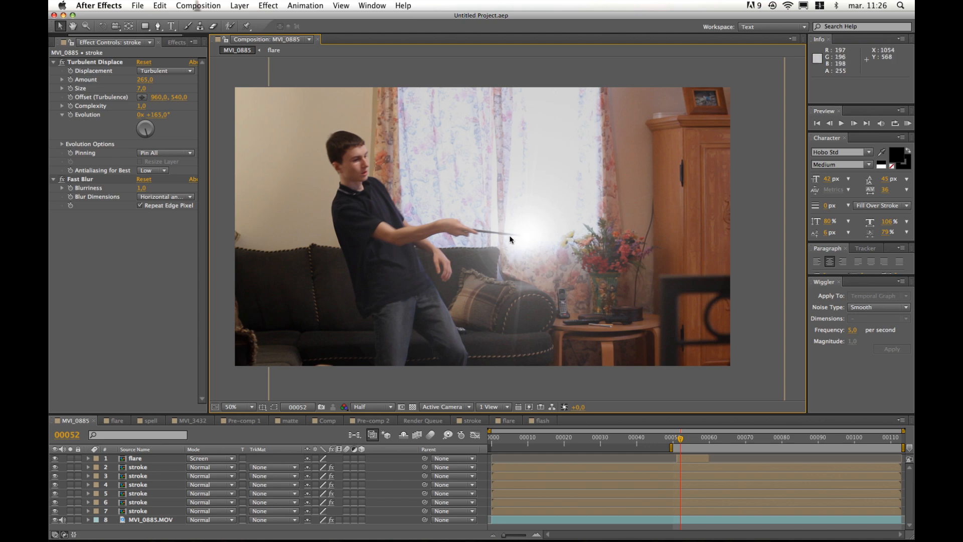
# Step: Create a 1920 × 1080 px black solid as the top layer and hide it
pyautogui.click(239, 6)
pyautogui.moveTo(265, 18)
pyautogui.click(416, 32)
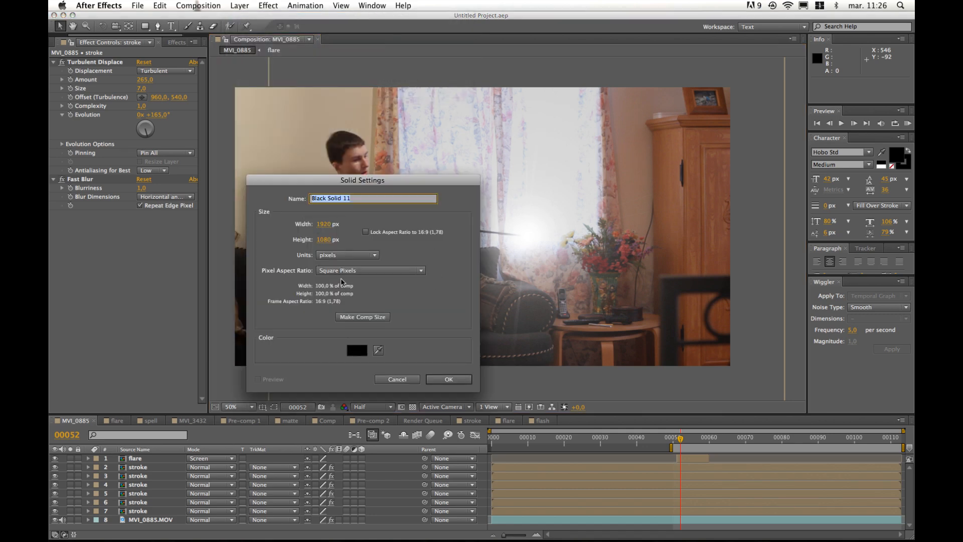
pyautogui.click(449, 379)
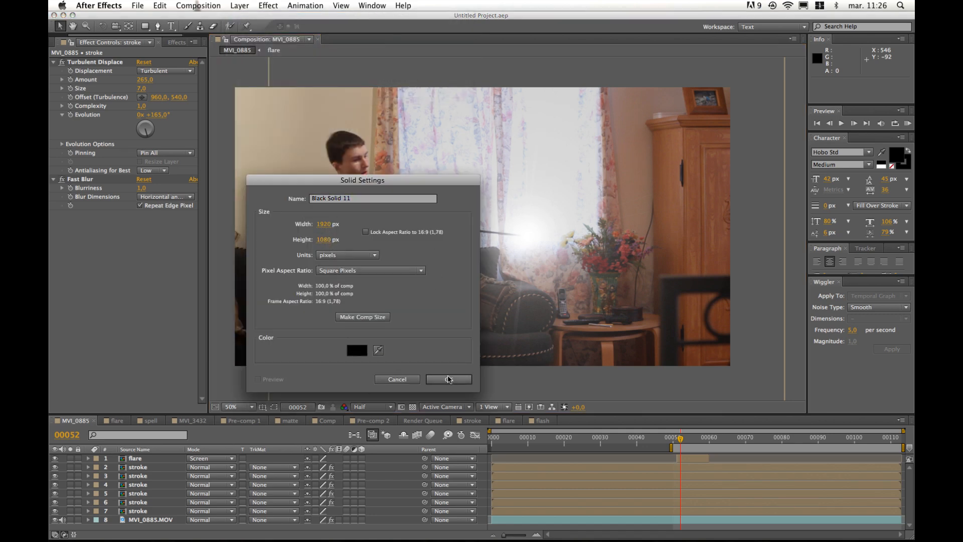
pyautogui.moveTo(614, 456); pyautogui.dragTo(899, 467)
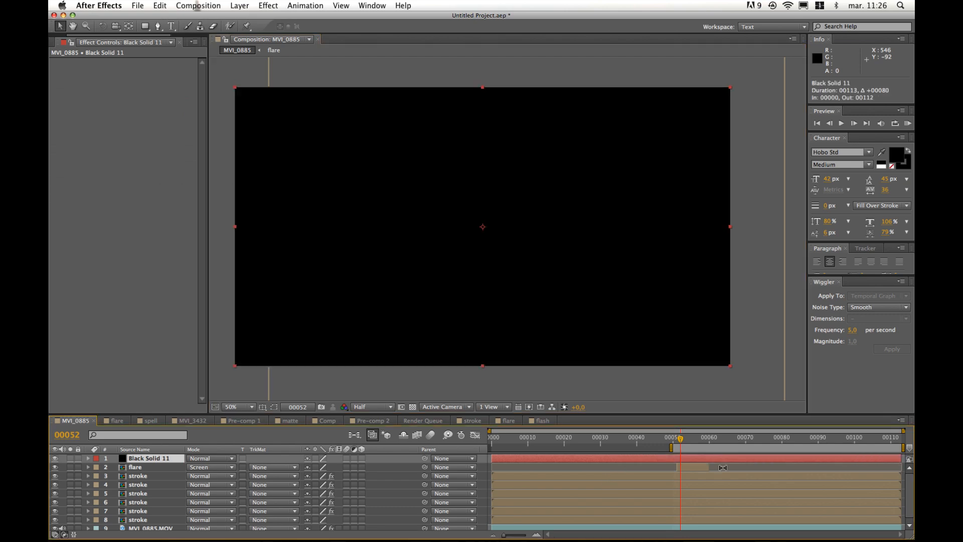
pyautogui.click(54, 458)
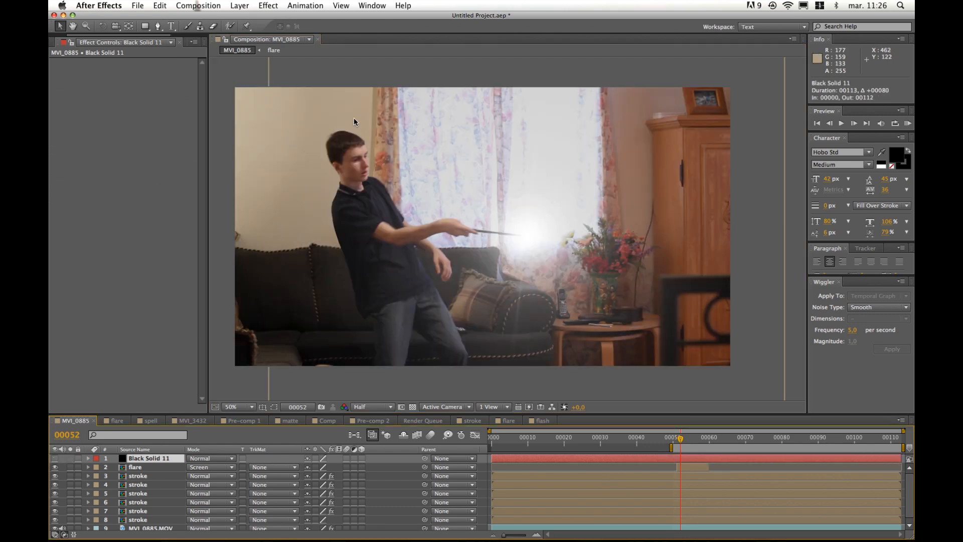
# Step: Apply the CC Particle World effect to the black solid and turn off its grid display
pyautogui.click(267, 6)
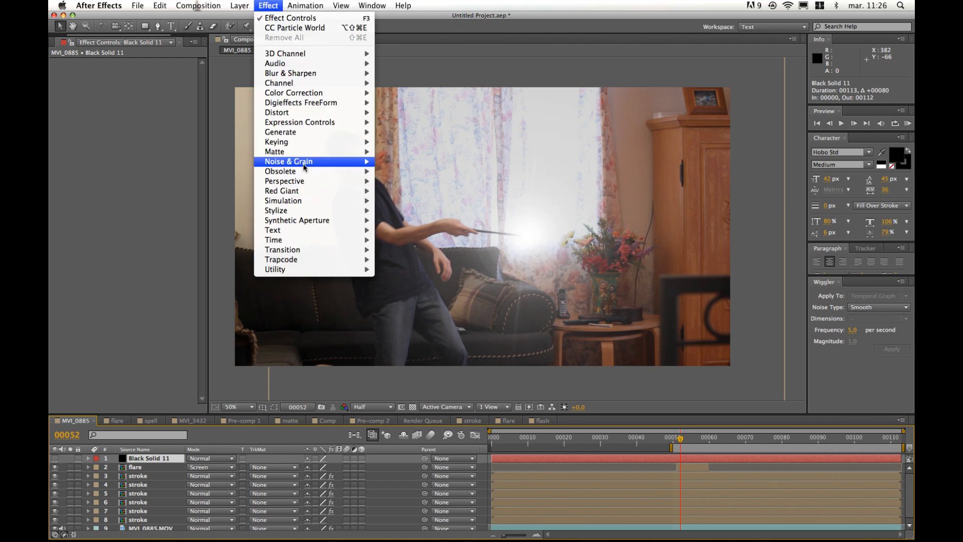
pyautogui.moveTo(326, 201)
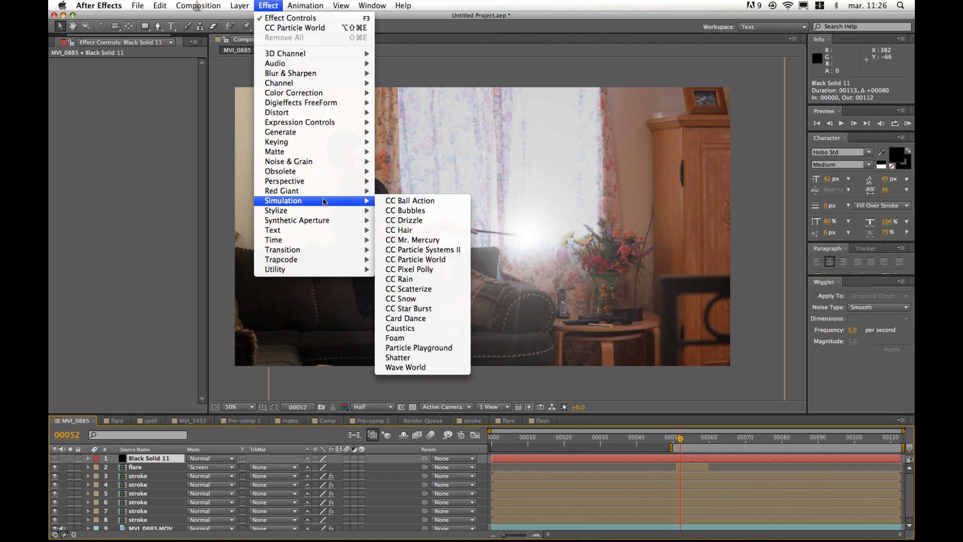
pyautogui.click(453, 259)
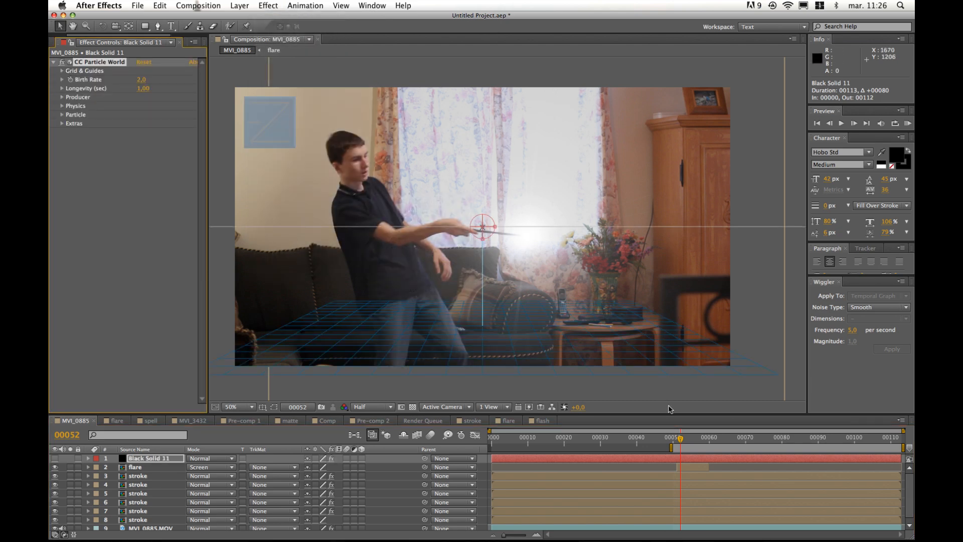
pyautogui.moveTo(490, 265); pyautogui.dragTo(468, 254)
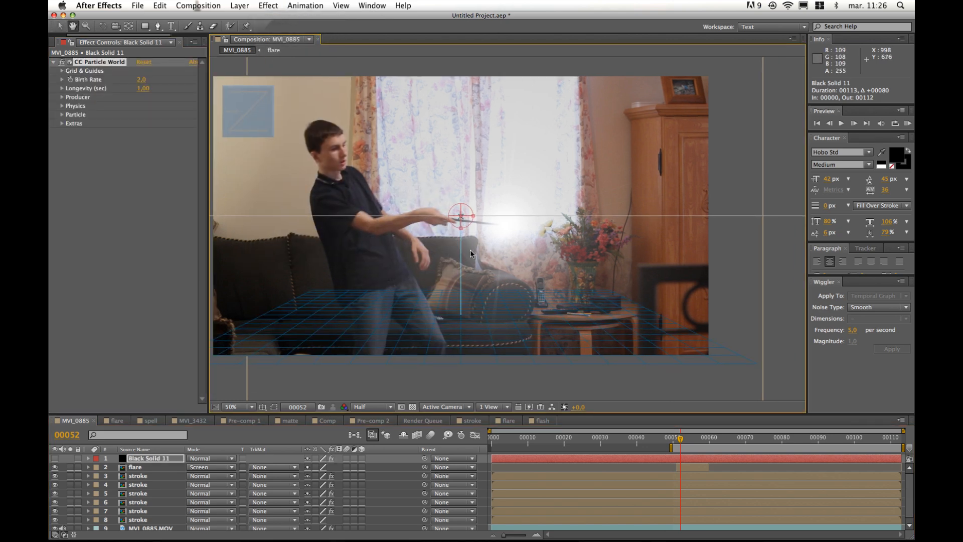
pyautogui.click(62, 71)
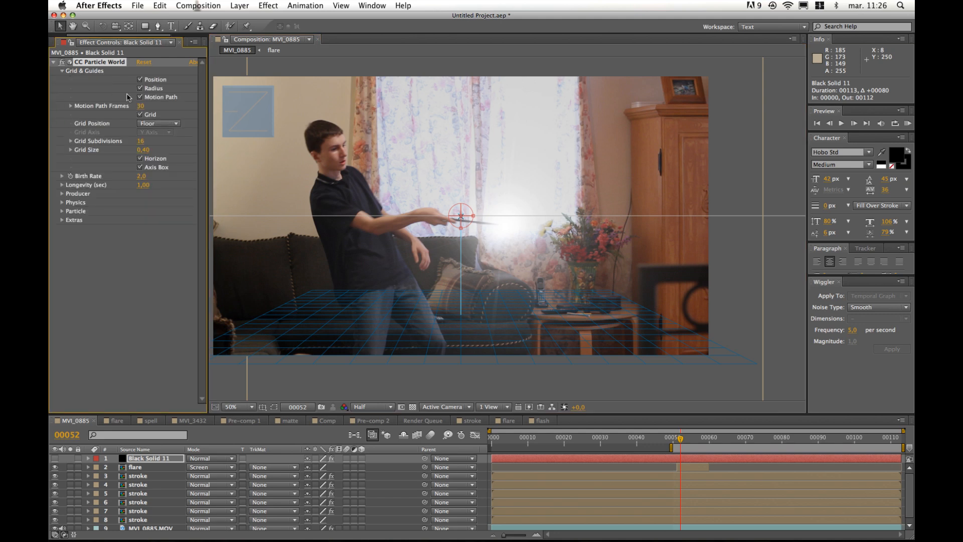
pyautogui.click(139, 115)
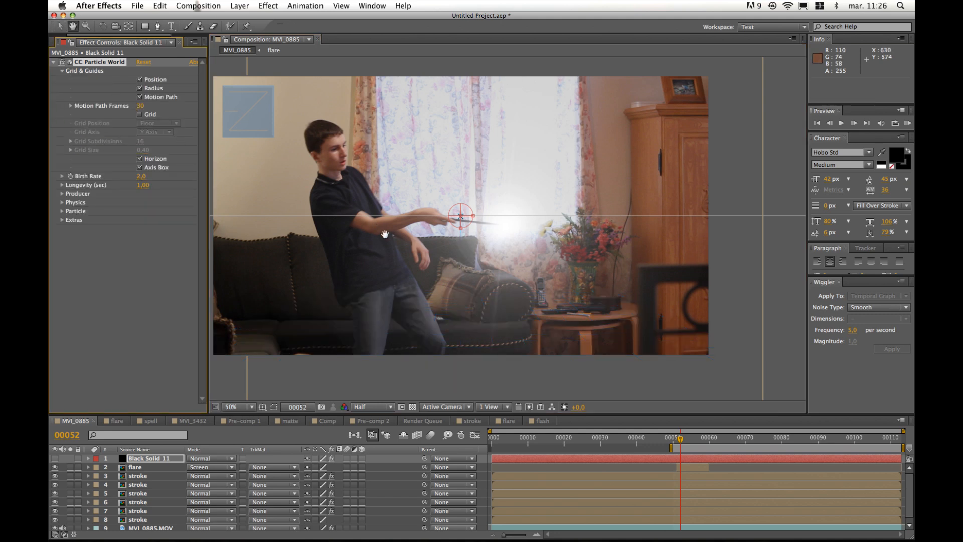
# Step: Enable keyframing for the particle producer's Position X and Position Y at frame 52
pyautogui.scroll(2, 407, 252)
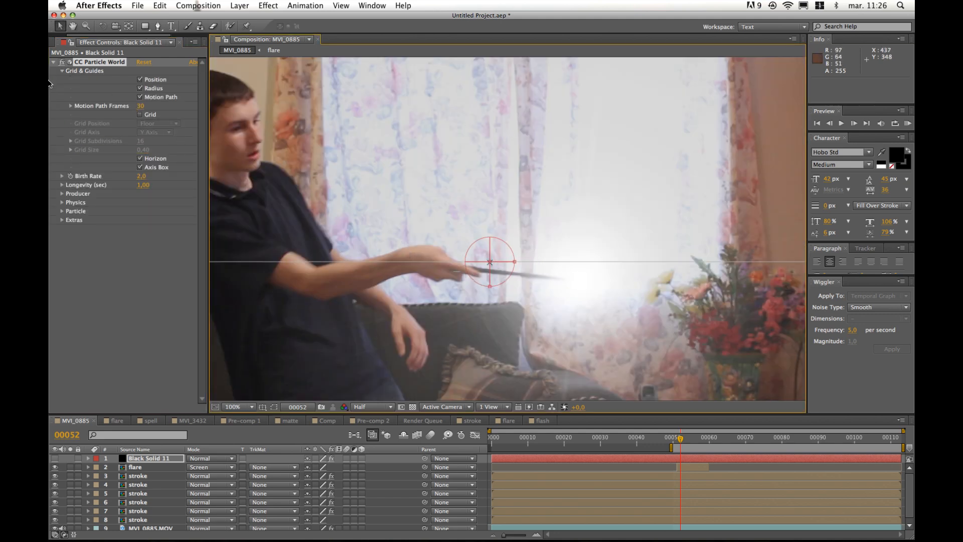
pyautogui.click(62, 71)
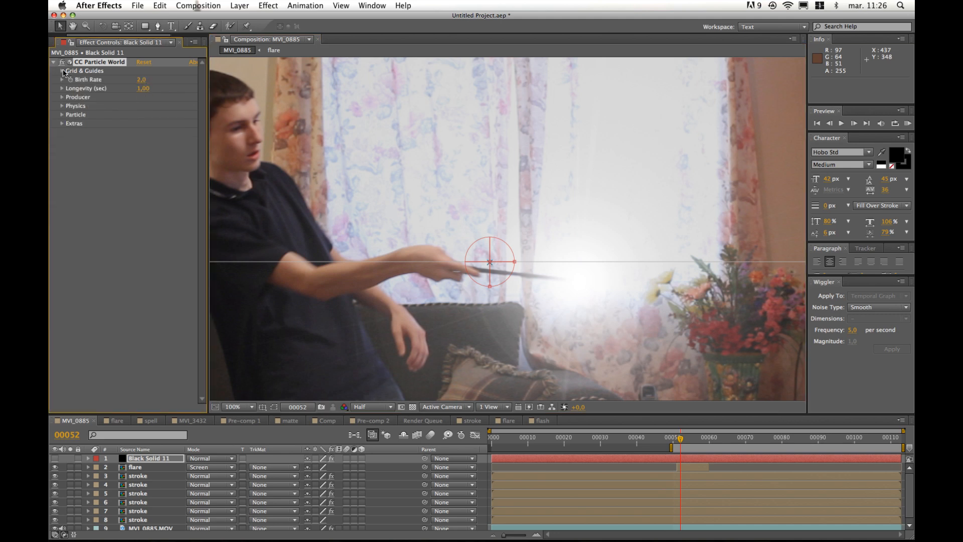
pyautogui.click(62, 97)
pyautogui.click(79, 115)
pyautogui.click(79, 123)
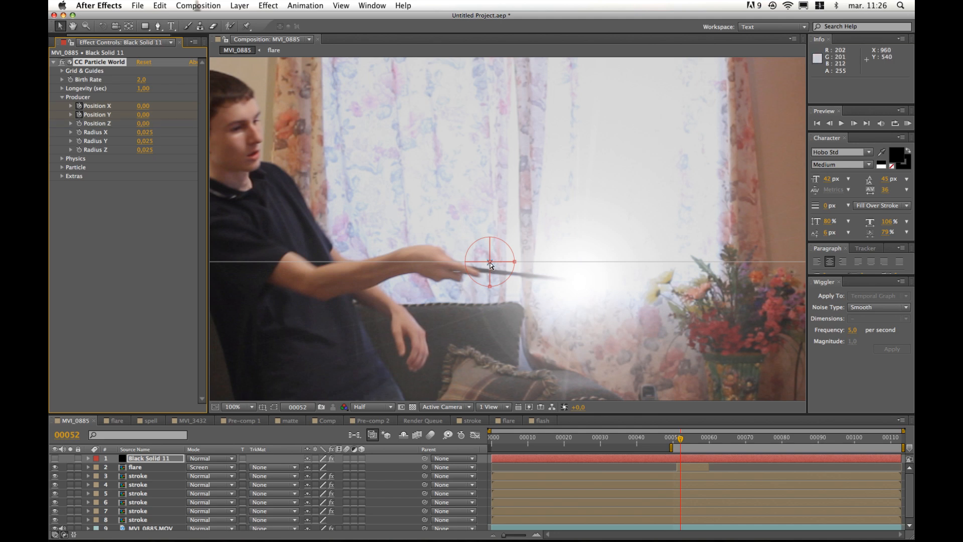
# Step: Hide the flare layer and place the particle producer on the wand tip at Position X 0.09, Y 0.02
pyautogui.moveTo(490, 263); pyautogui.dragTo(567, 282)
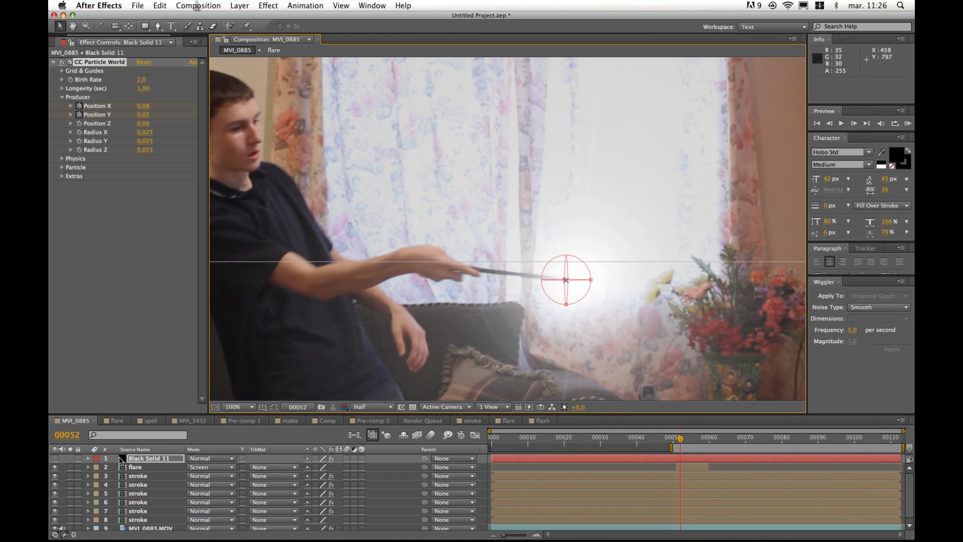
pyautogui.click(56, 467)
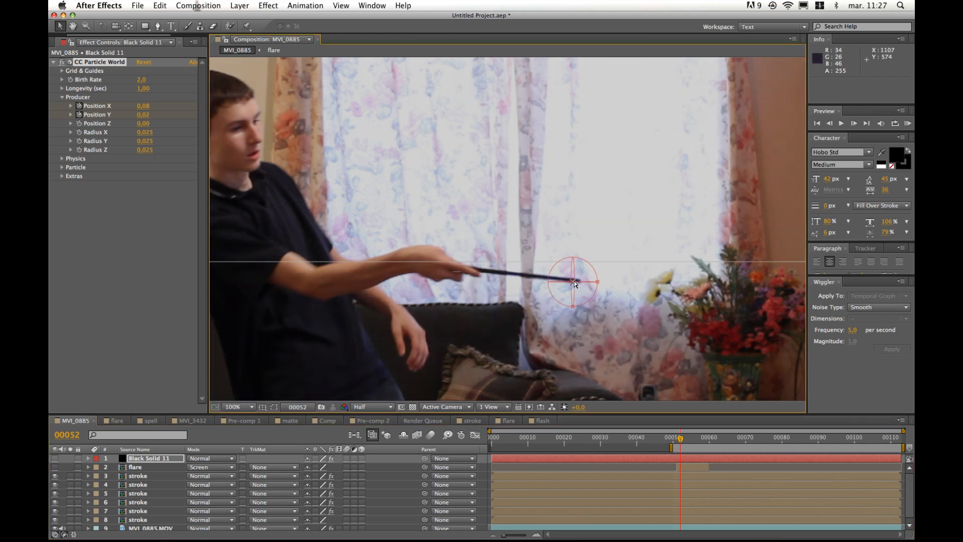
pyautogui.moveTo(566, 280); pyautogui.dragTo(579, 283)
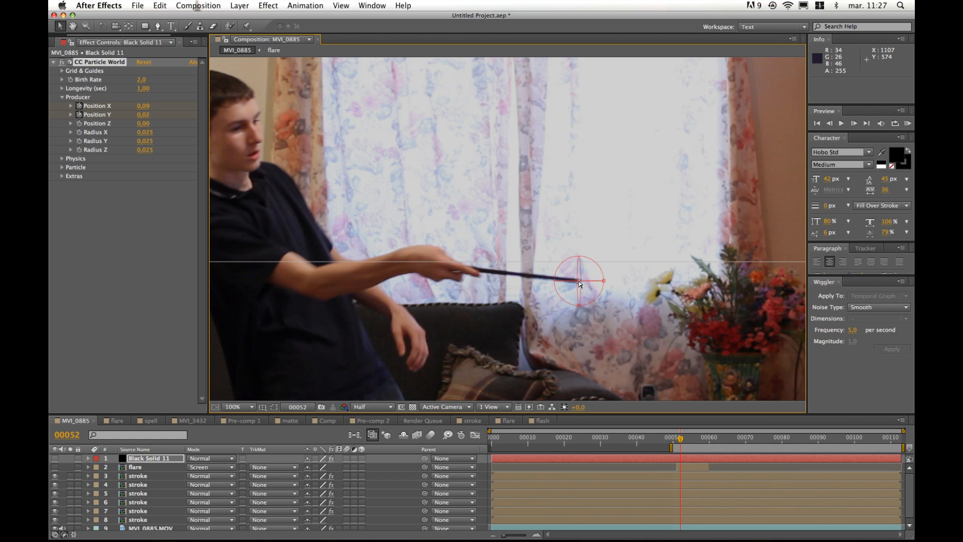
# Step: Keyframe the particle producer onto the moving wand tip at frames 53, 54, 56 and 57
pyautogui.click(855, 124)
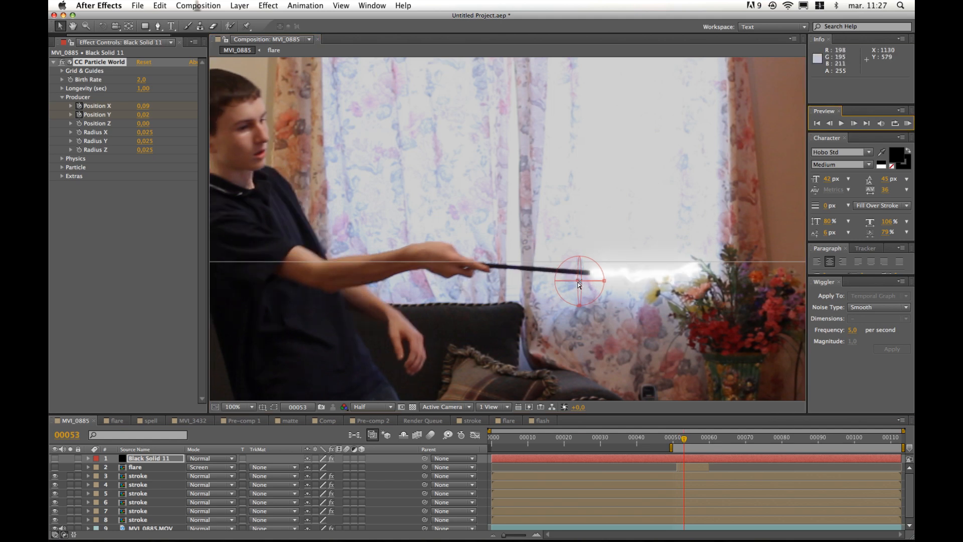
pyautogui.moveTo(579, 281); pyautogui.dragTo(591, 274)
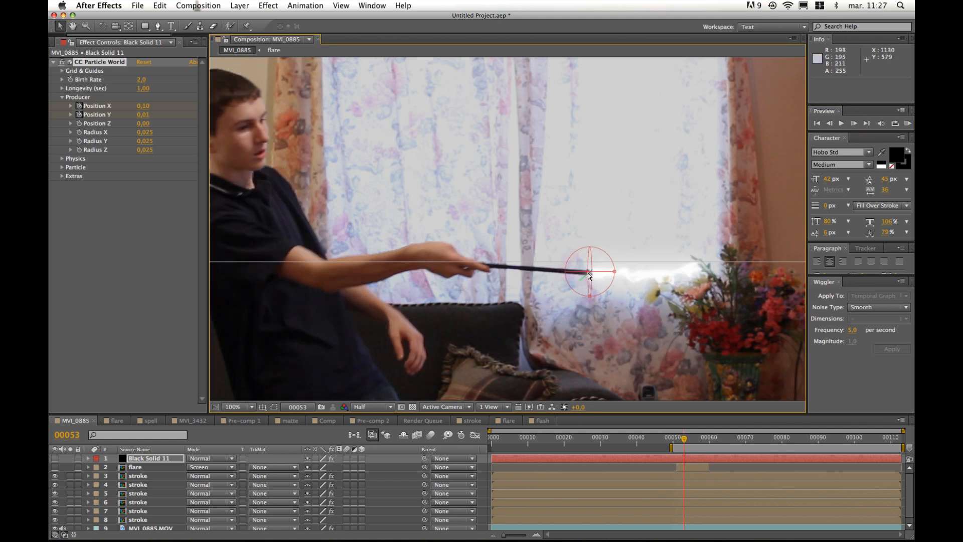
pyautogui.click(854, 123)
pyautogui.moveTo(590, 275); pyautogui.dragTo(596, 272)
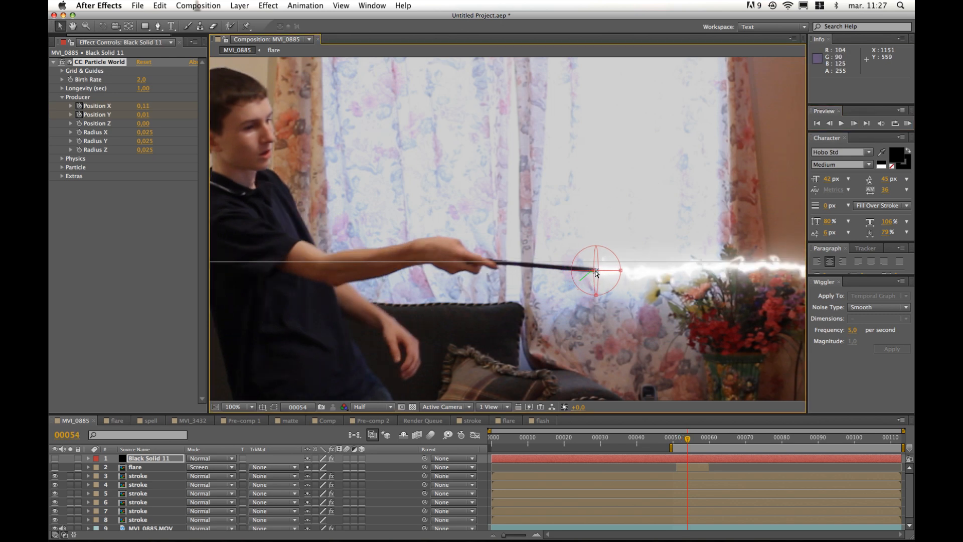
pyautogui.click(854, 124)
pyautogui.click(854, 124)
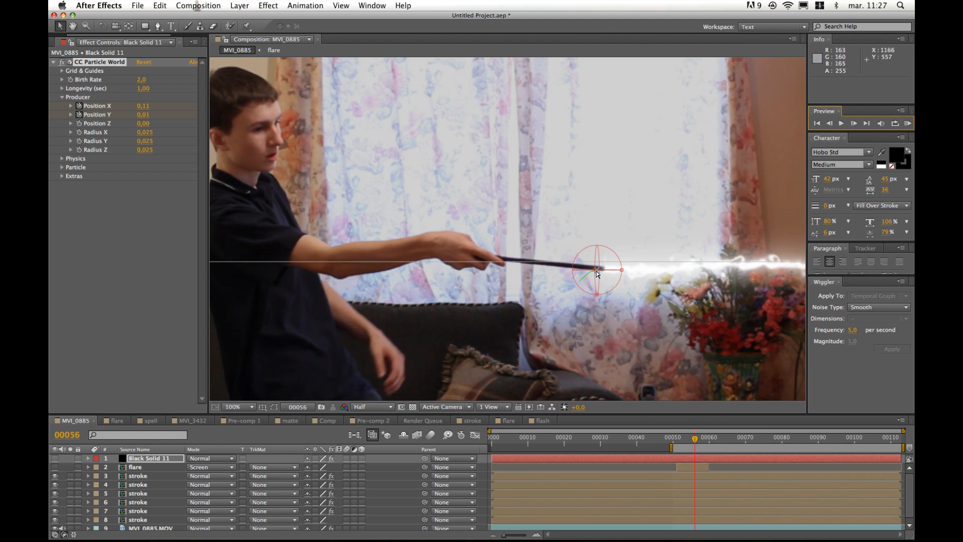
pyautogui.moveTo(597, 270); pyautogui.dragTo(601, 272)
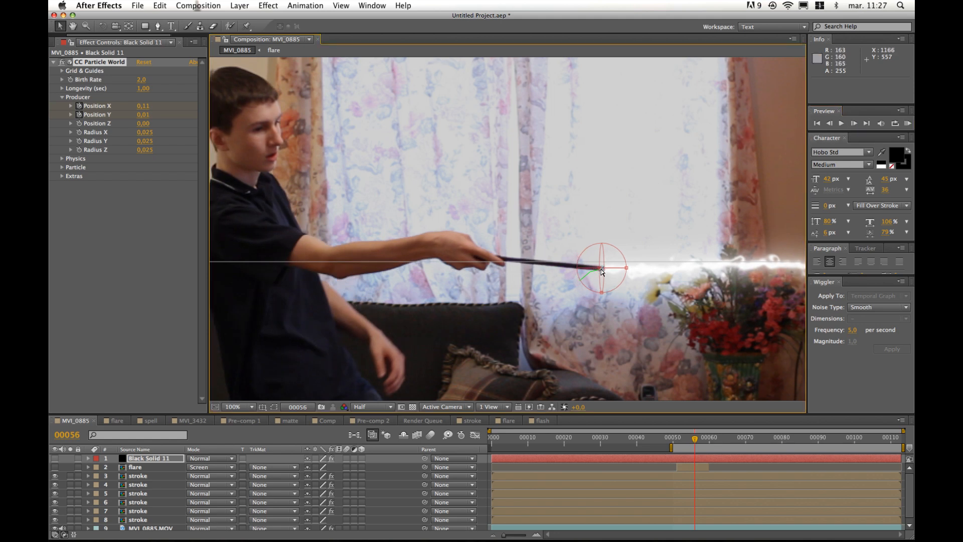
pyautogui.click(853, 124)
pyautogui.moveTo(609, 270); pyautogui.dragTo(611, 270)
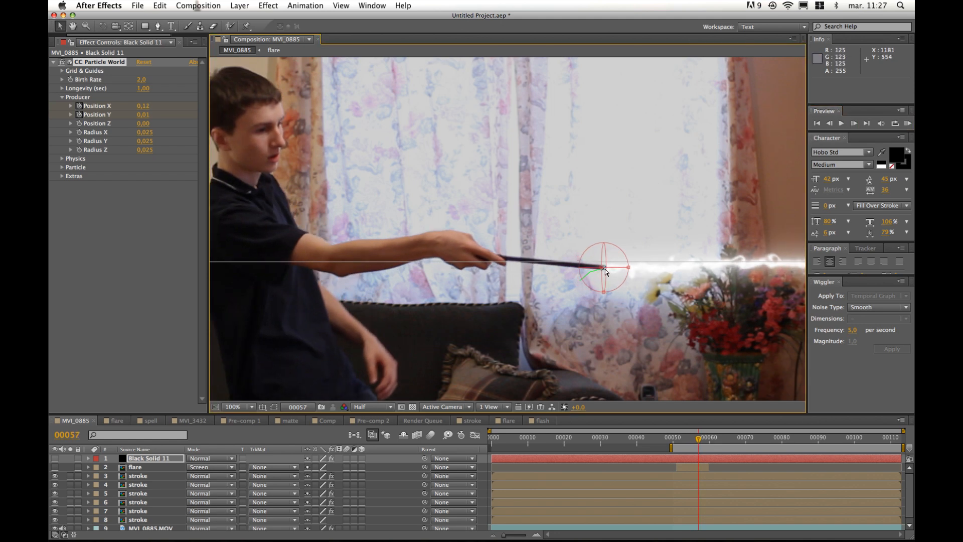
# Step: Step back frame by frame to frame 52 to check the producer's alignment with the wand tip
pyautogui.click(829, 123)
pyautogui.click(828, 124)
pyautogui.click(829, 124)
pyautogui.click(829, 123)
pyautogui.click(828, 124)
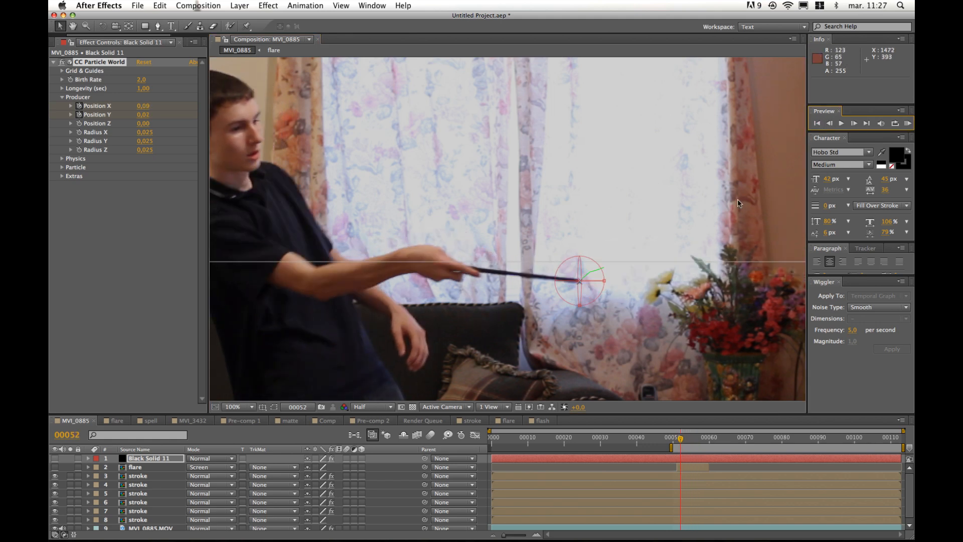
# Step: Show the flare layer and start keyframing the particle Birth Rate at frame 52 with a value of 0
pyautogui.click(55, 467)
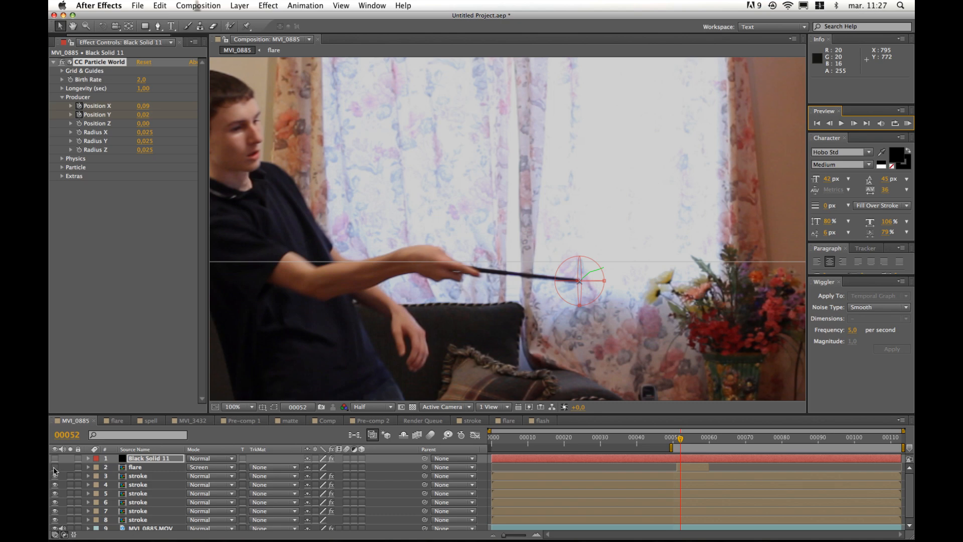
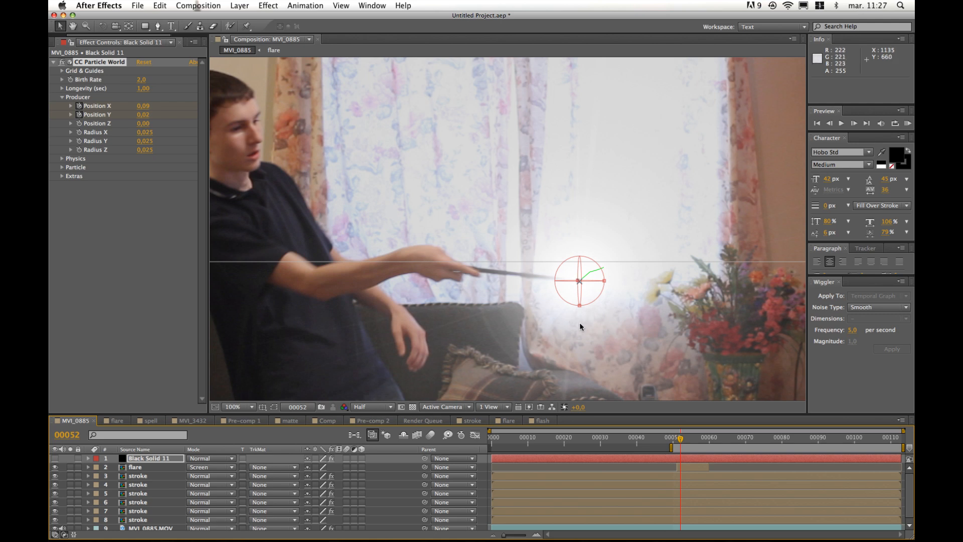
pyautogui.click(830, 124)
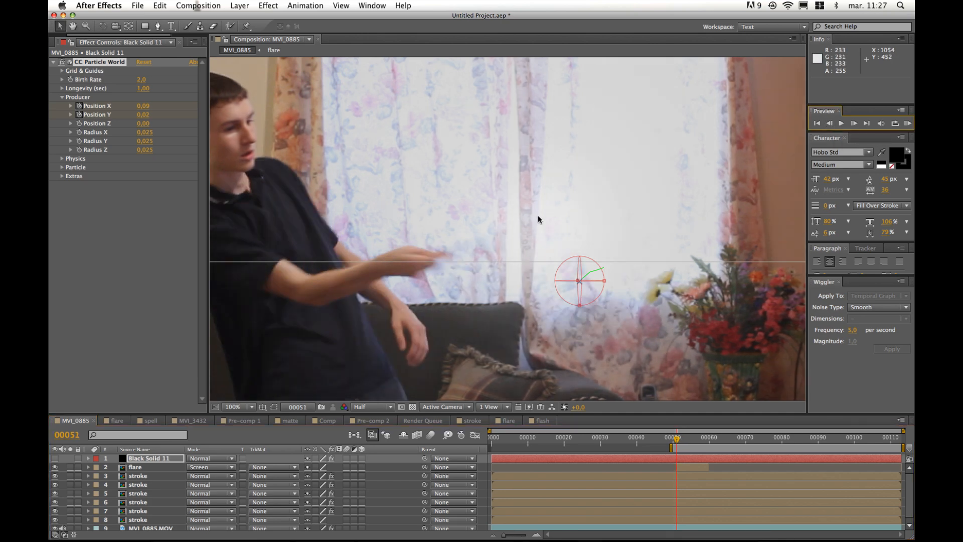
pyautogui.click(853, 123)
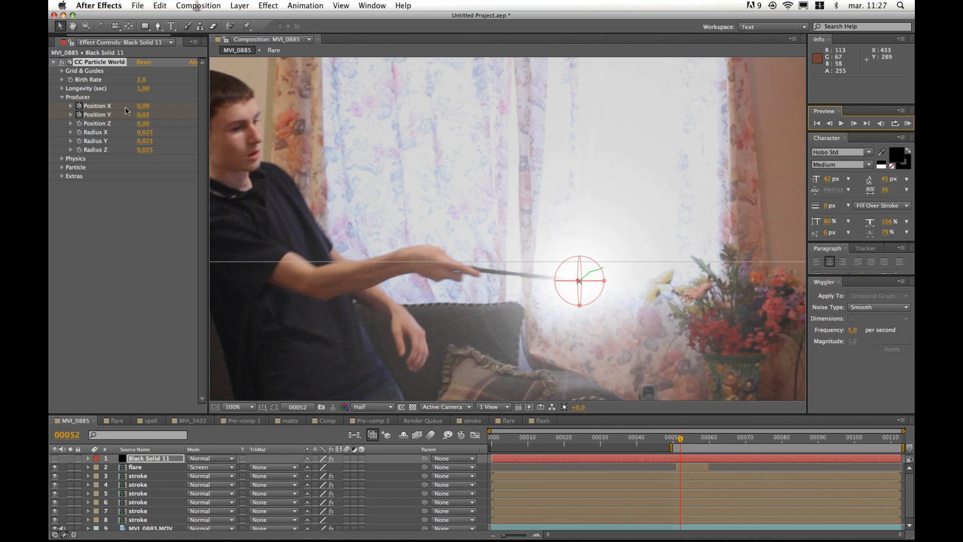
pyautogui.click(68, 84)
pyautogui.moveTo(141, 80); pyautogui.dragTo(127, 79)
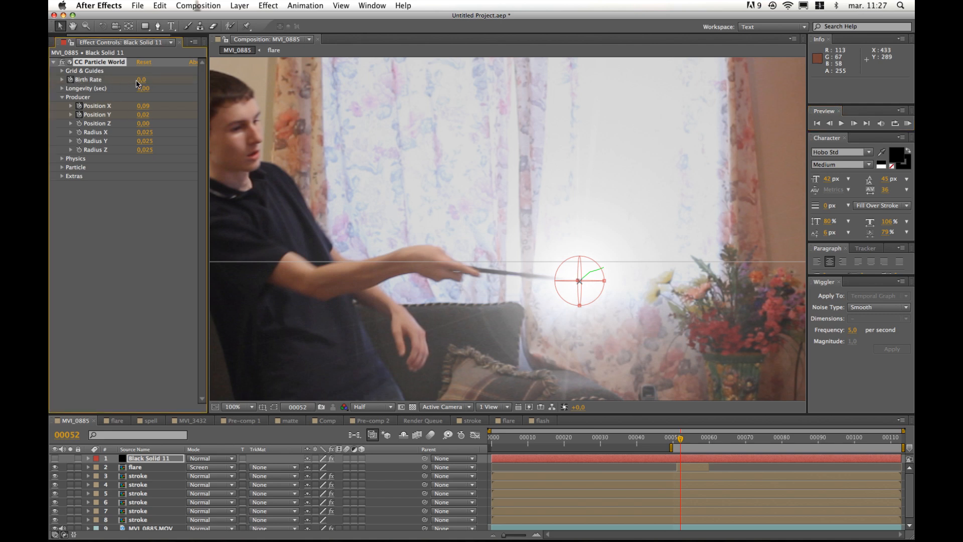
# Step: Keyframe the particle Birth Rate to 30 at frame 54
pyautogui.click(851, 128)
pyautogui.click(850, 128)
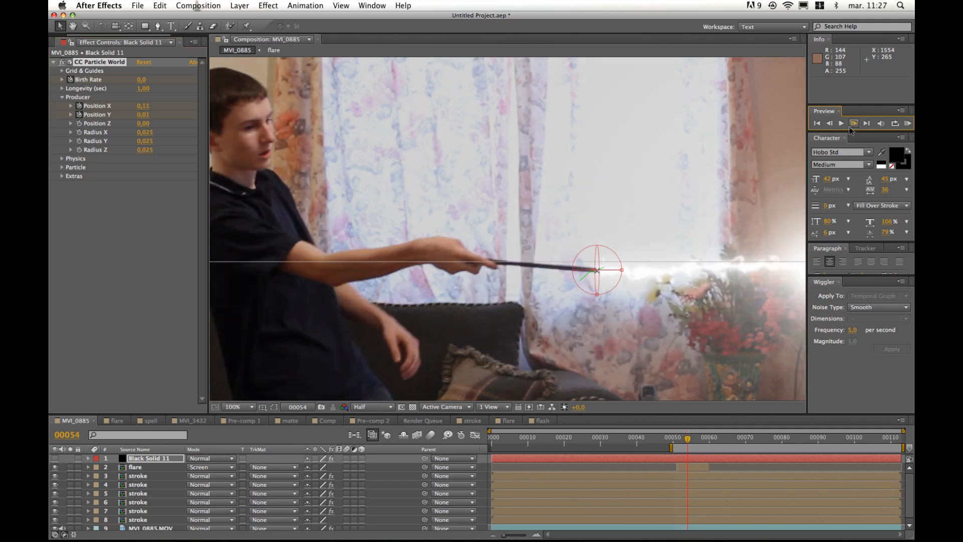
pyautogui.click(143, 79)
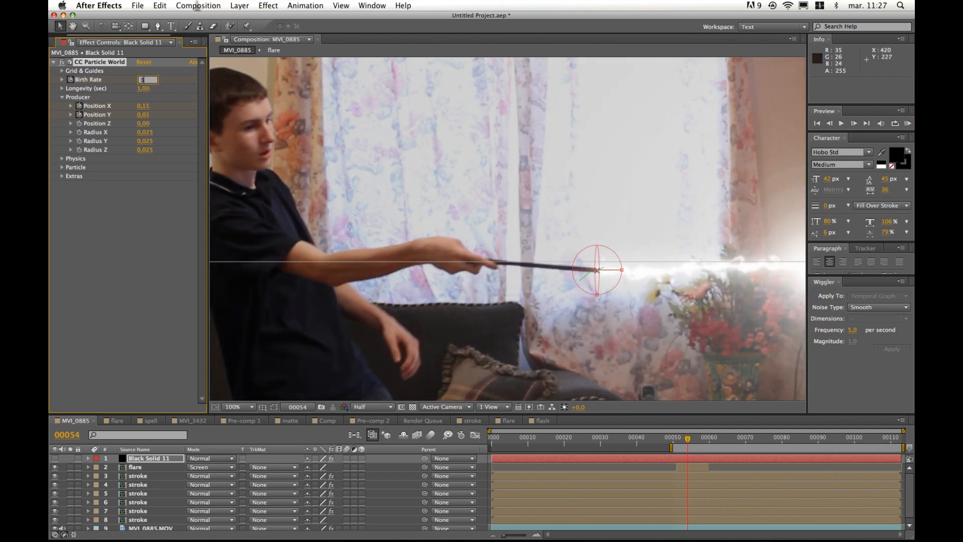
pyautogui.click(127, 199)
# Step: Keyframe the Birth Rate back to 0 at frame 55 to end the particle burst
pyautogui.click(851, 123)
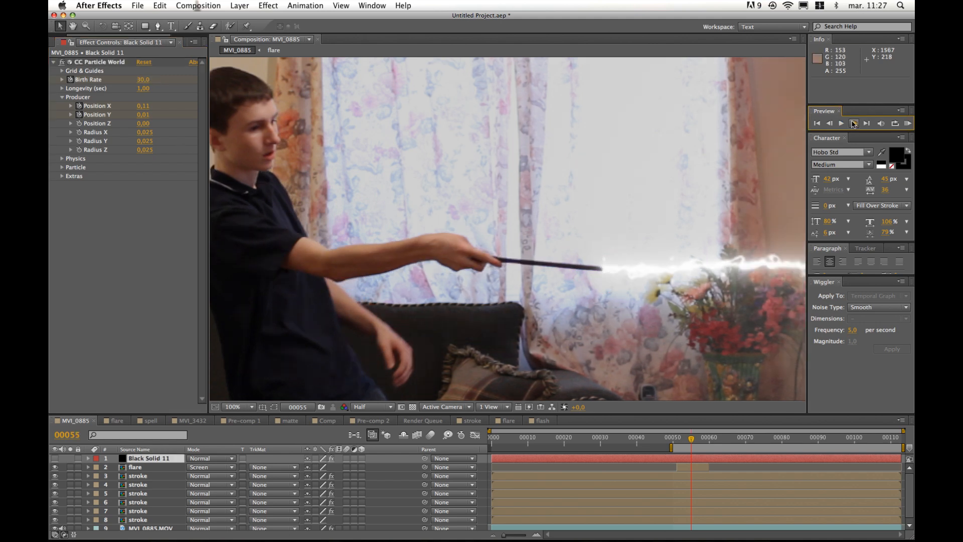
pyautogui.click(142, 80)
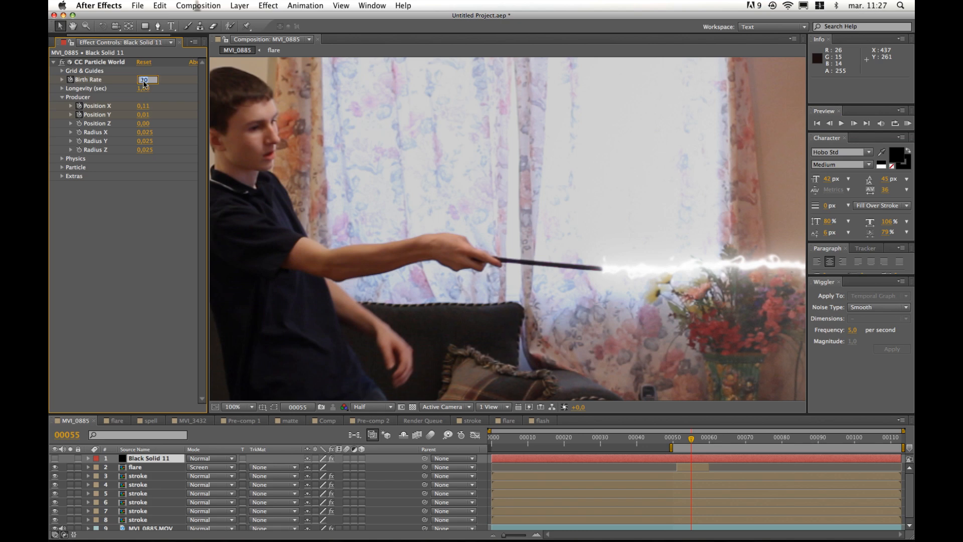
pyautogui.write('0')
pyautogui.press('Return')
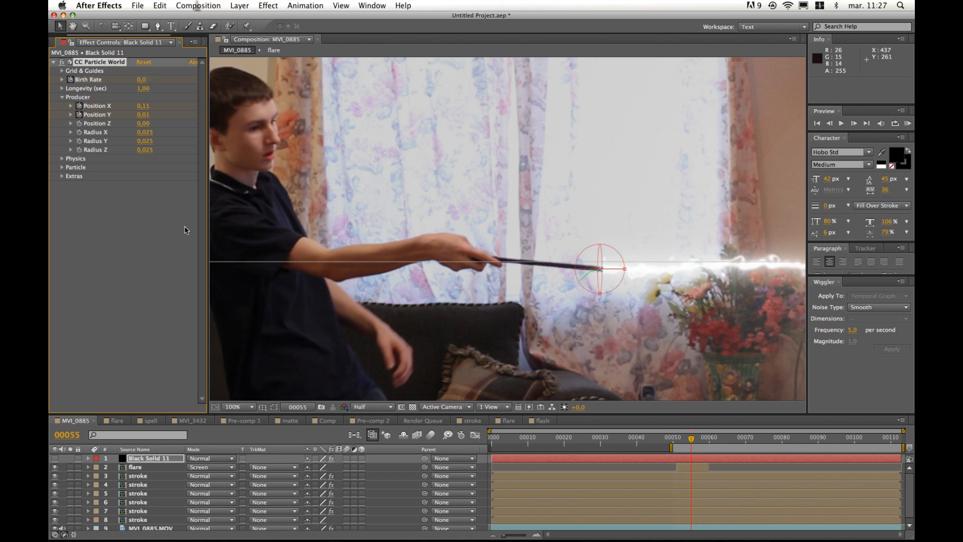
# Step: Show the Black Solid 11 particle layer, preview the burst from frame 53, and return to frame 55
pyautogui.click(55, 458)
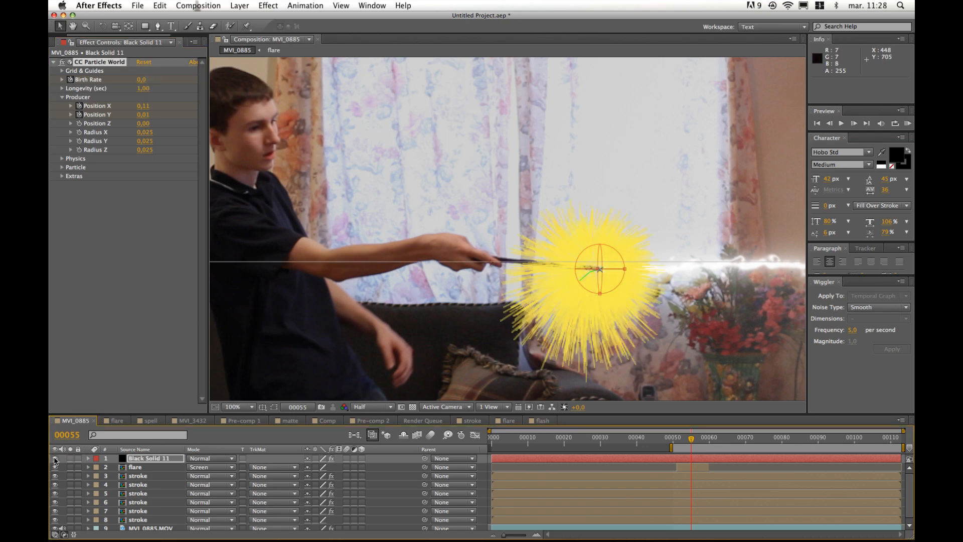
pyautogui.click(683, 438)
pyautogui.press('space')
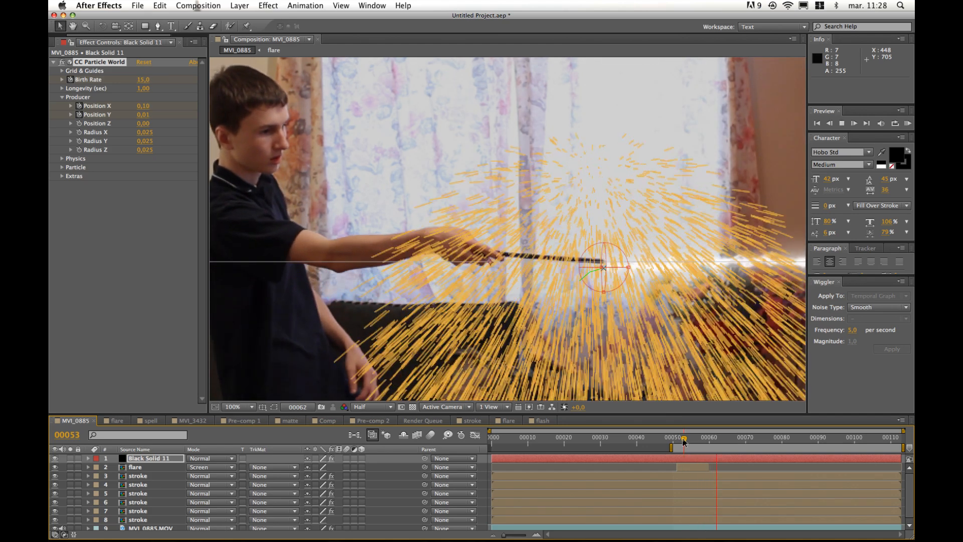
pyautogui.press('space')
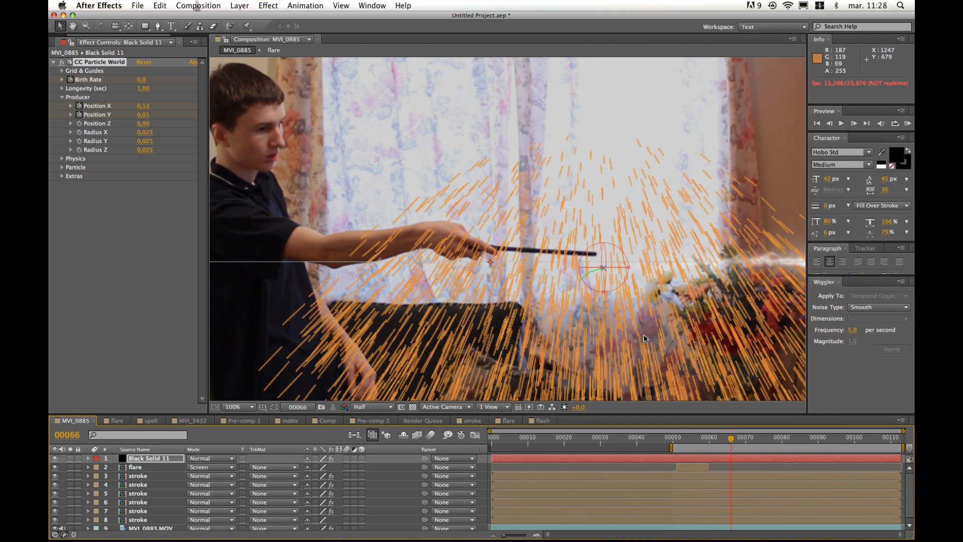
pyautogui.click(691, 441)
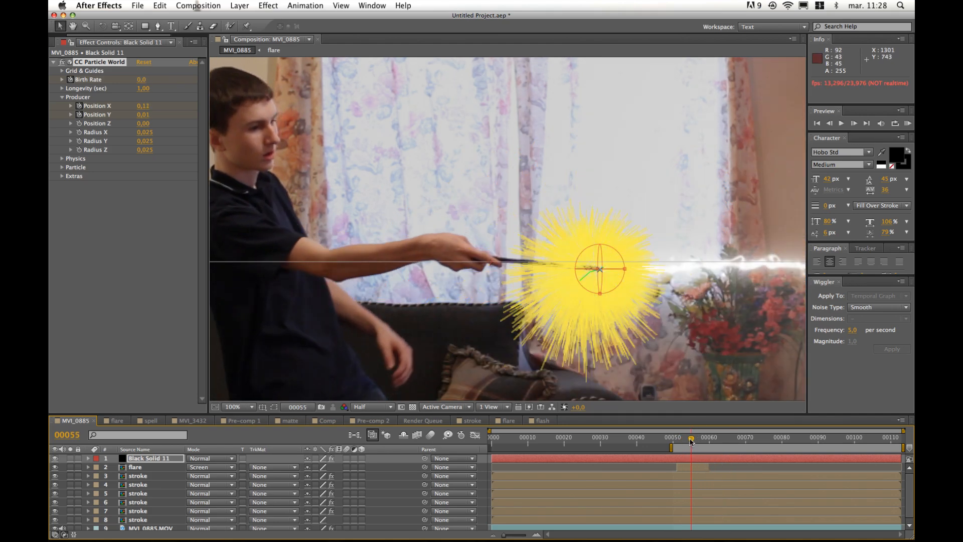
# Step: Set the CC Particle World physics velocity to 0.30 on Black Solid 11
pyautogui.click(62, 96)
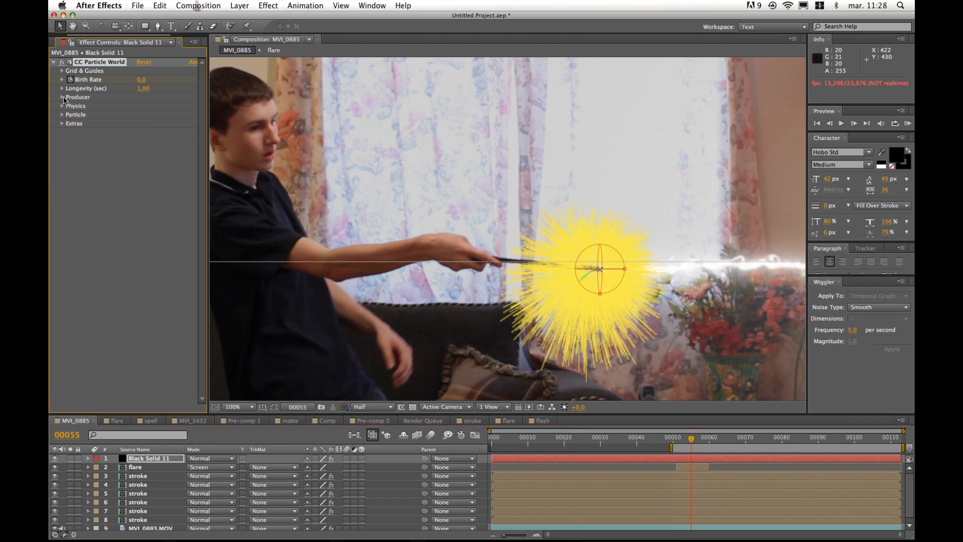
pyautogui.click(62, 106)
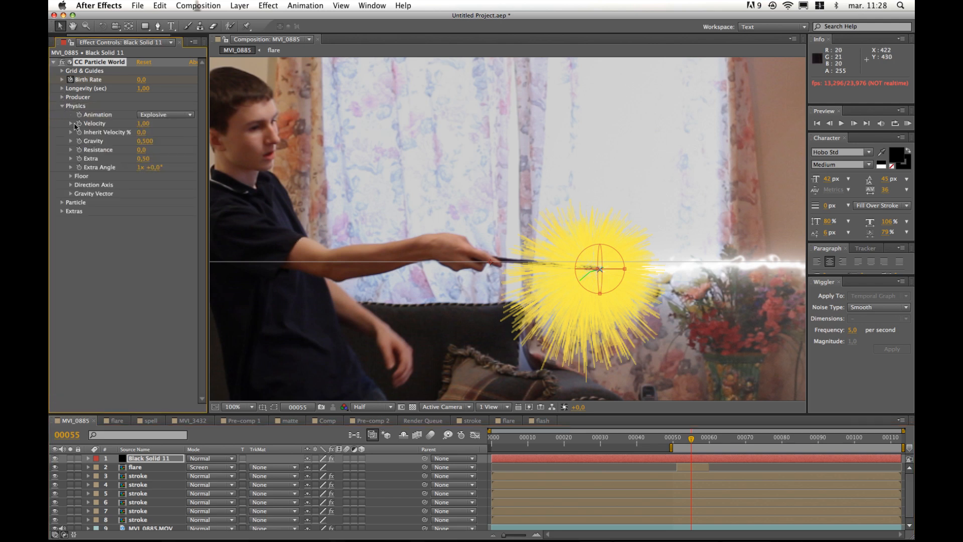
pyautogui.click(145, 124)
pyautogui.click(111, 243)
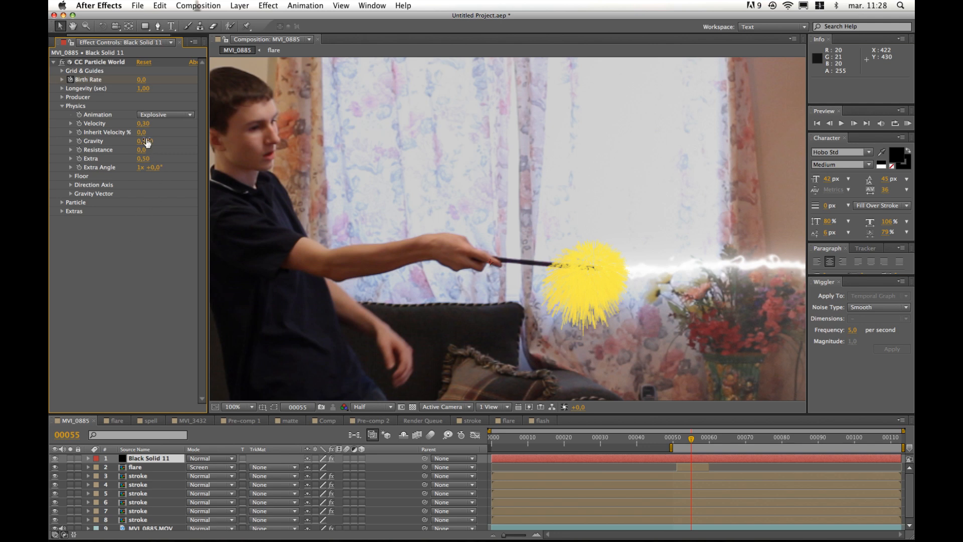
# Step: Set the CC Particle World gravity to 0
pyautogui.moveTo(143, 141); pyautogui.dragTo(50, 141)
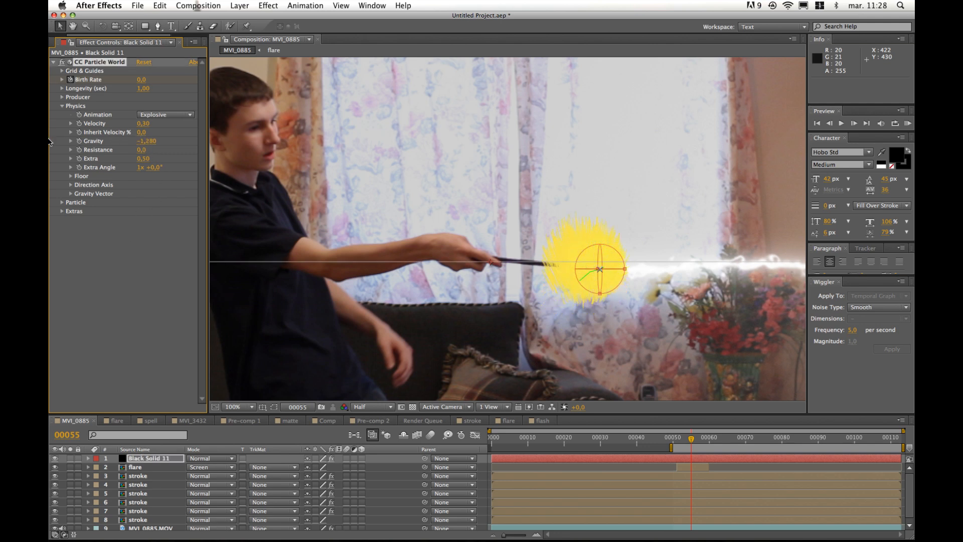
pyautogui.click(141, 142)
pyautogui.write('0')
pyautogui.press('Return')
pyautogui.click(127, 186)
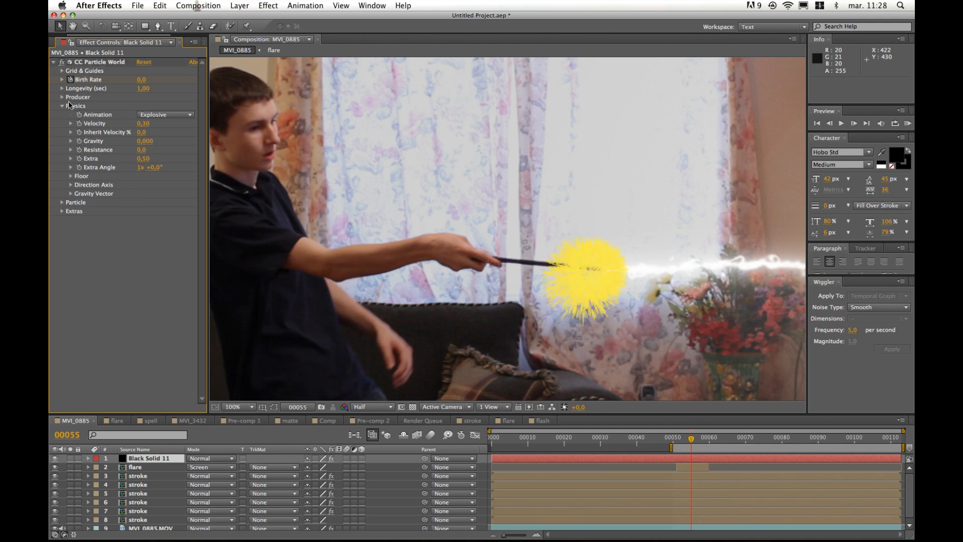
# Step: Change the CC Particle World particle type to Faded Sphere
pyautogui.click(61, 106)
pyautogui.click(62, 114)
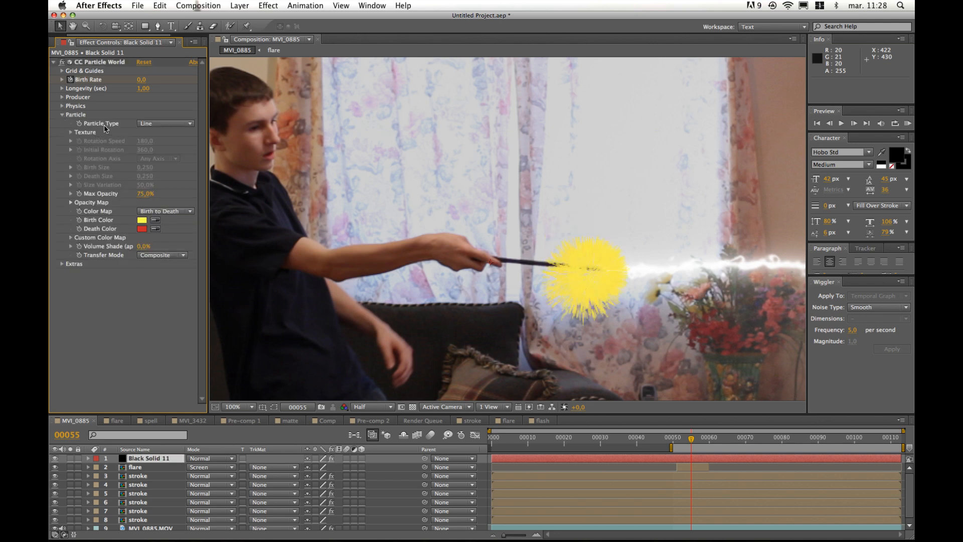
pyautogui.click(157, 122)
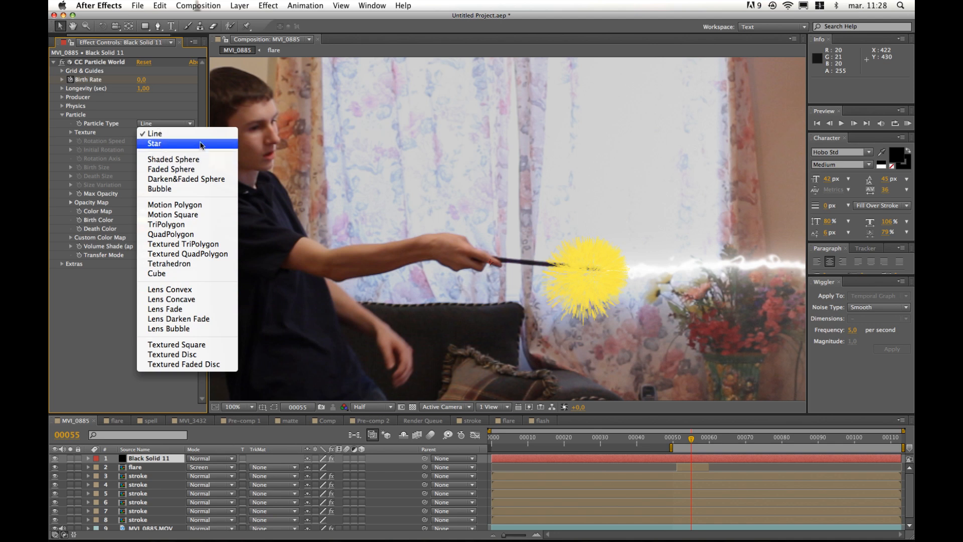
pyautogui.click(207, 170)
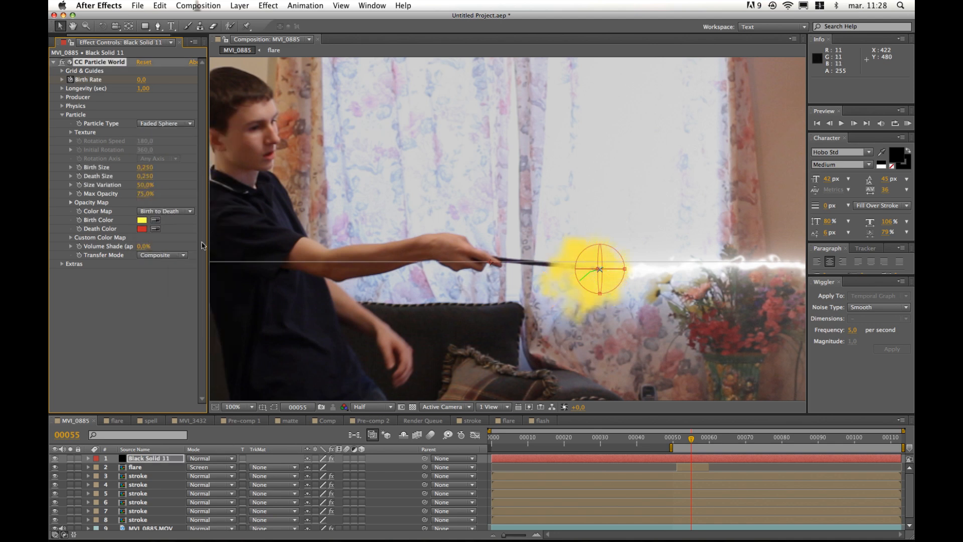
# Step: Make both the birth color and the death color of the particles white
pyautogui.click(141, 220)
pyautogui.moveTo(166, 232); pyautogui.dragTo(86, 180)
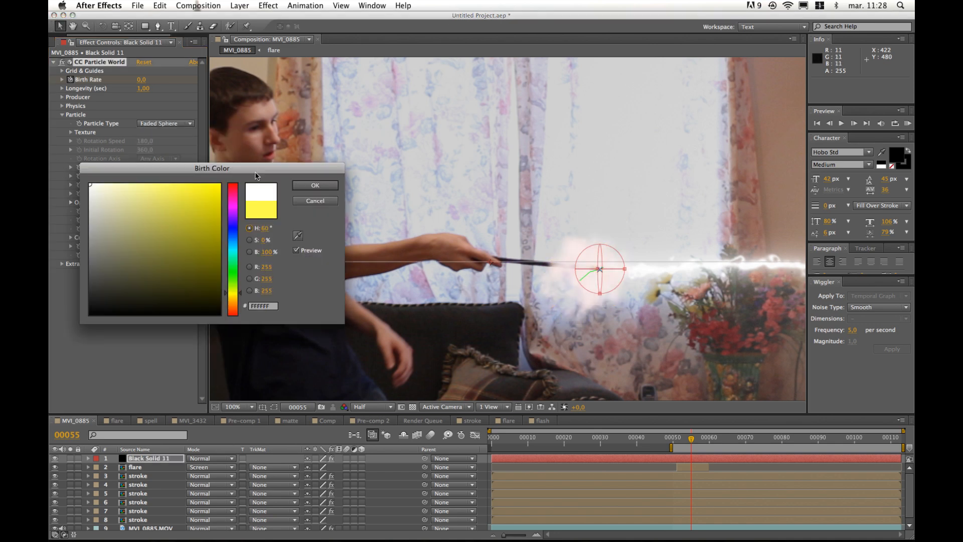
pyautogui.click(310, 190)
pyautogui.click(146, 231)
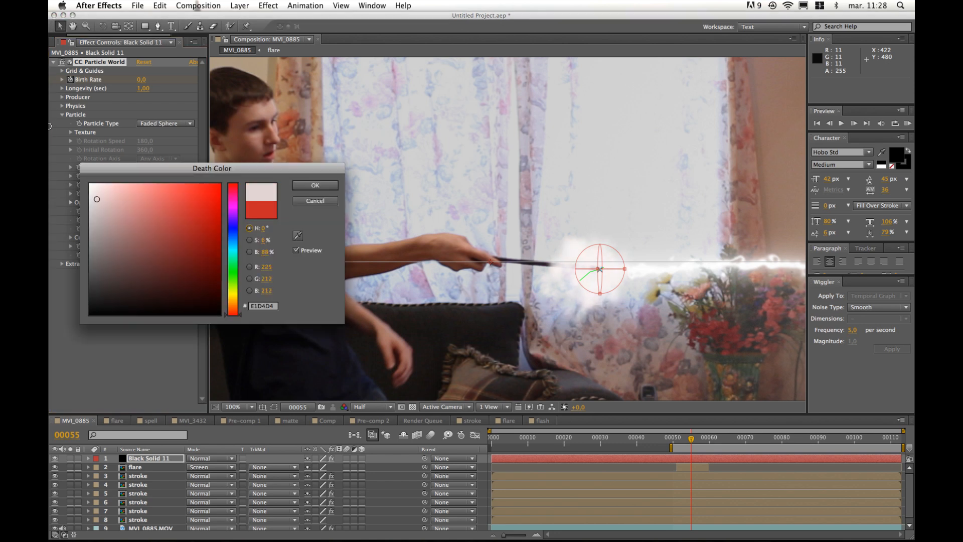
pyautogui.click(315, 185)
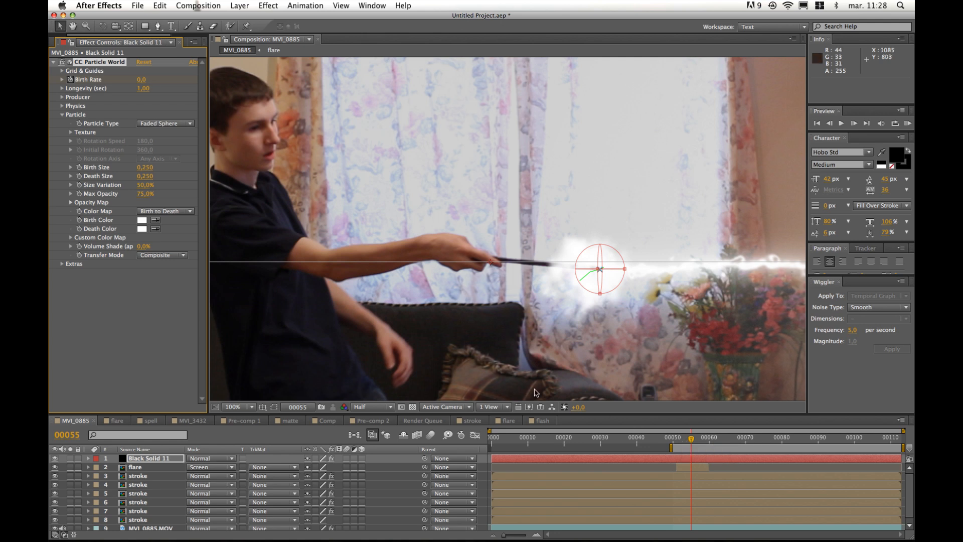
# Step: Set the particles' birth size to 0.3 and death size to 0.2
pyautogui.click(145, 168)
pyautogui.write('0.3')
pyautogui.press('Return')
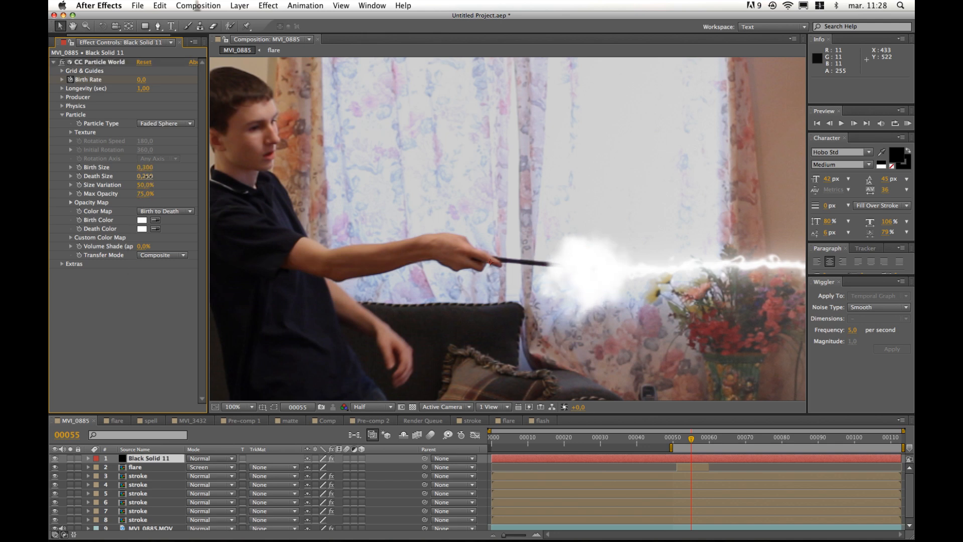
pyautogui.click(148, 176)
pyautogui.write('0.2')
pyautogui.press('Return')
# Step: Set the particles' size variation to 63%
pyautogui.click(145, 185)
pyautogui.write('63')
pyautogui.press('Return')
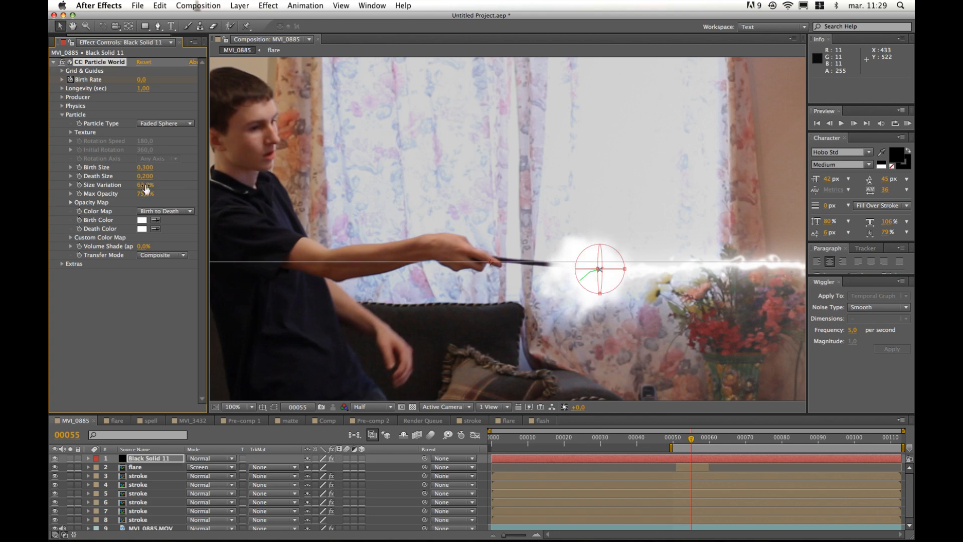
# Step: Preview the particle burst, replaying it from frame 57 and stopping at frame 67
pyautogui.press('space')
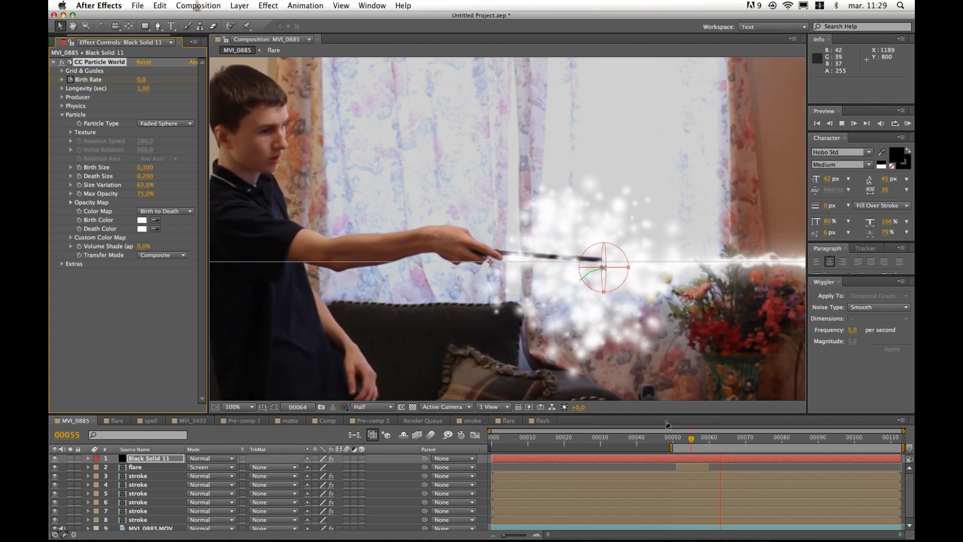
pyautogui.press('space')
pyautogui.moveTo(712, 444); pyautogui.dragTo(698, 441)
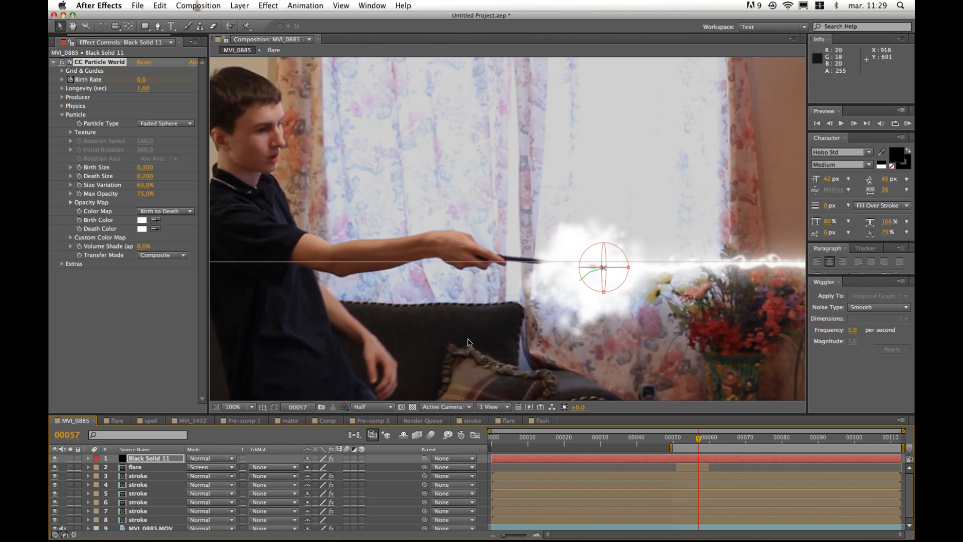
pyautogui.press('space')
pyautogui.press('space')
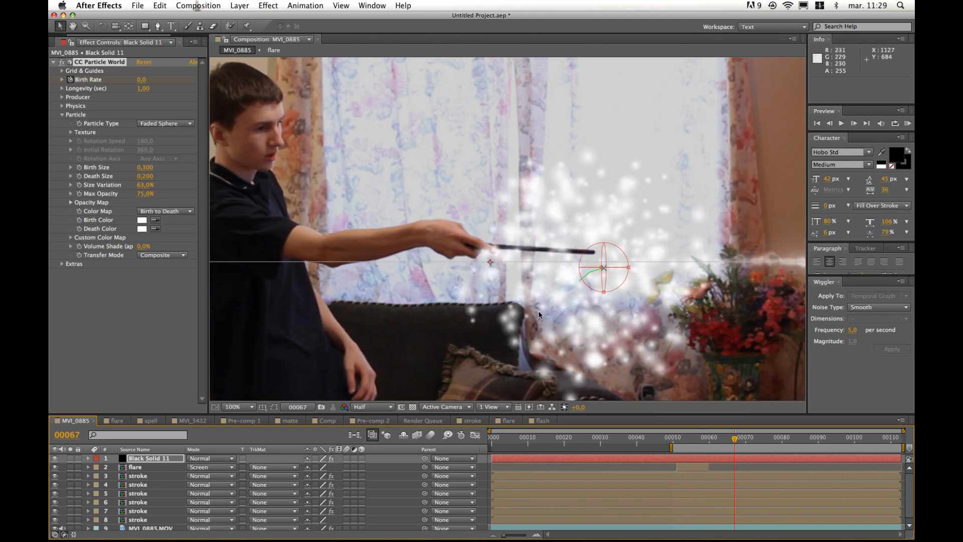
# Step: Collapse the CC Particle World settings and add the Turbulent Displace distortion effect to Black Solid 11
pyautogui.click(54, 63)
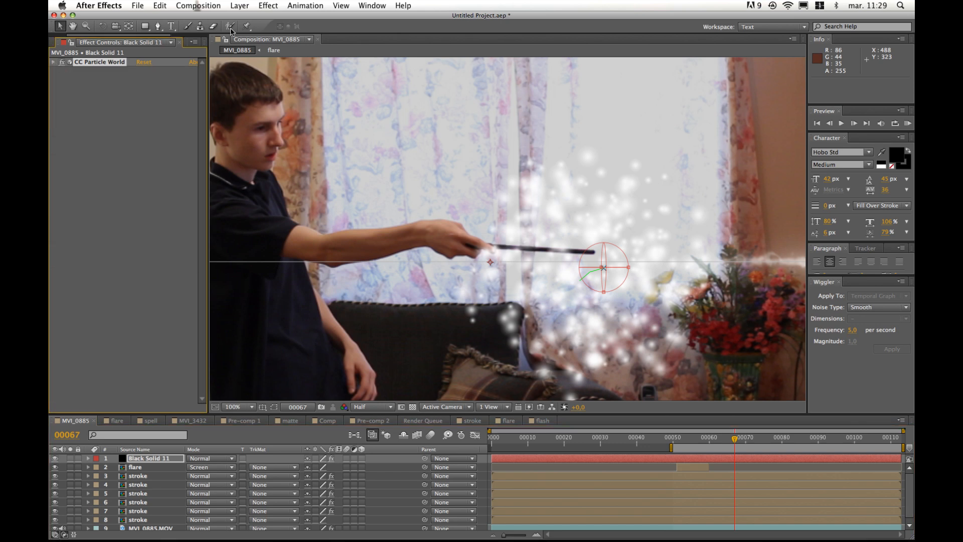
pyautogui.click(268, 5)
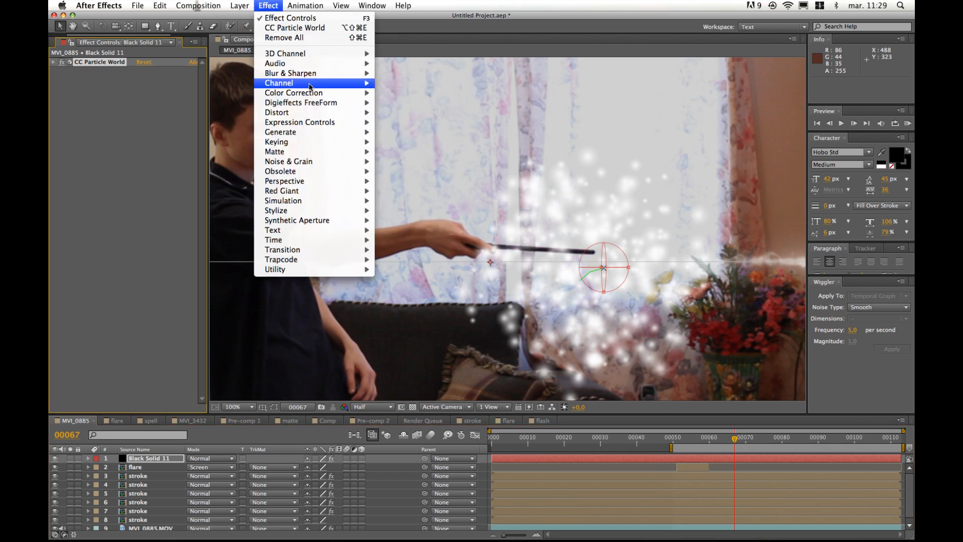
pyautogui.moveTo(359, 113)
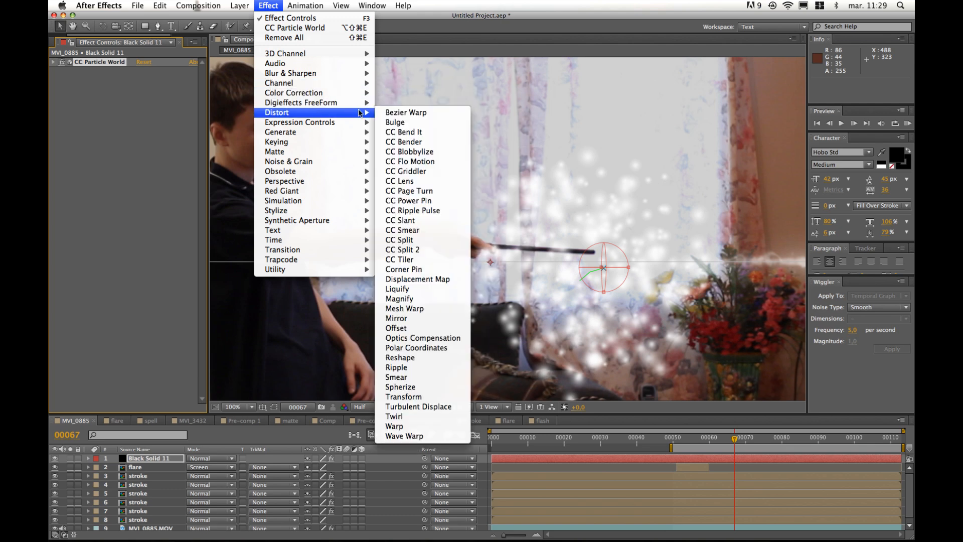
pyautogui.click(444, 407)
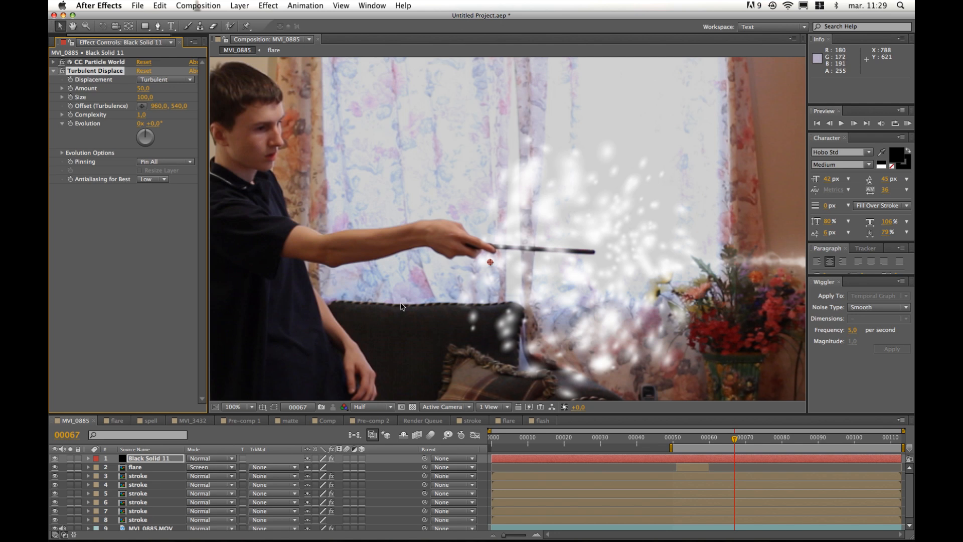
# Step: Set the Turbulent Displace amount to 86 and its size to 15
pyautogui.click(144, 89)
pyautogui.write('86')
pyautogui.press('Return')
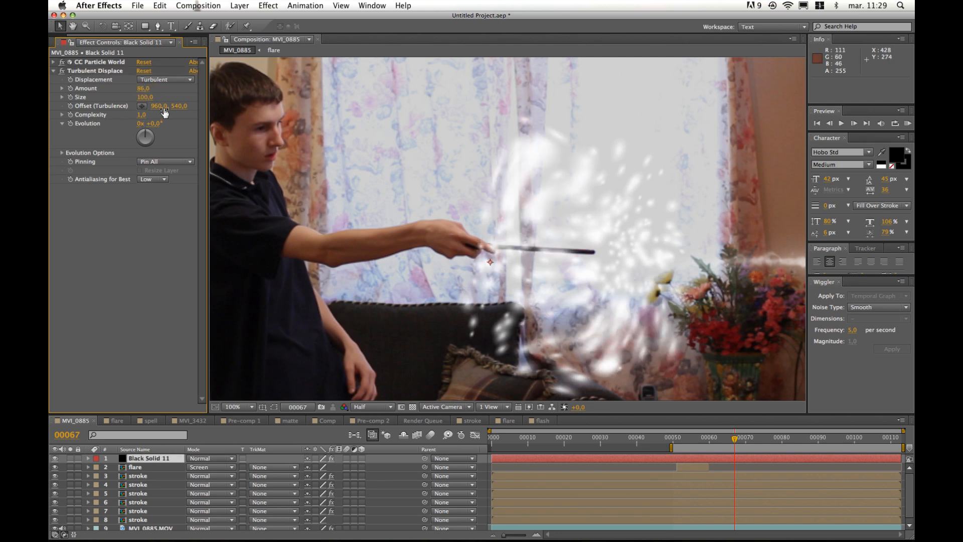
pyautogui.moveTo(143, 97); pyautogui.dragTo(118, 99)
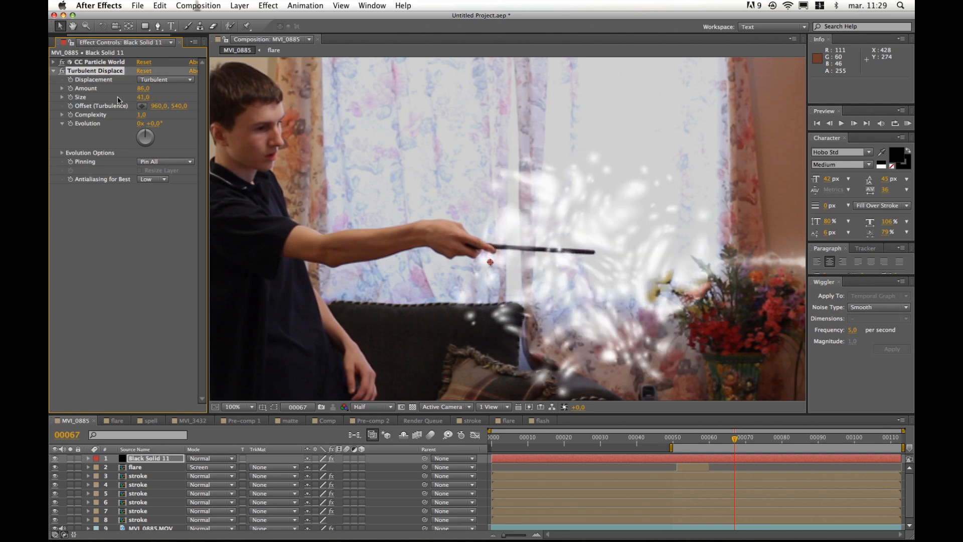
pyautogui.click(141, 99)
pyautogui.write('15')
pyautogui.click(122, 250)
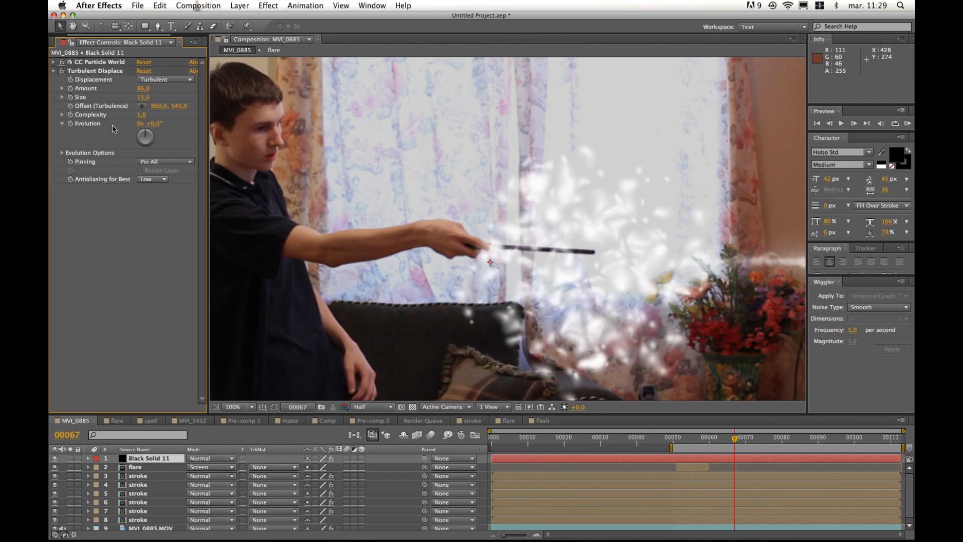
# Step: Animate the Turbulent Displace evolution with the expression time*700, then collapse the layer's properties in the timeline
pyautogui.keyDown('alt'); pyautogui.click(71, 124); pyautogui.keyUp('alt')
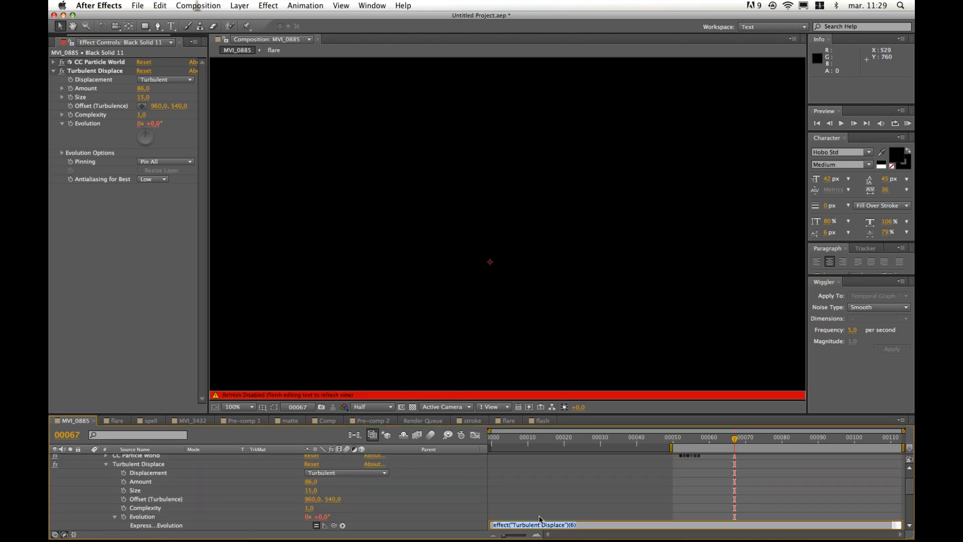
pyautogui.write('time*700')
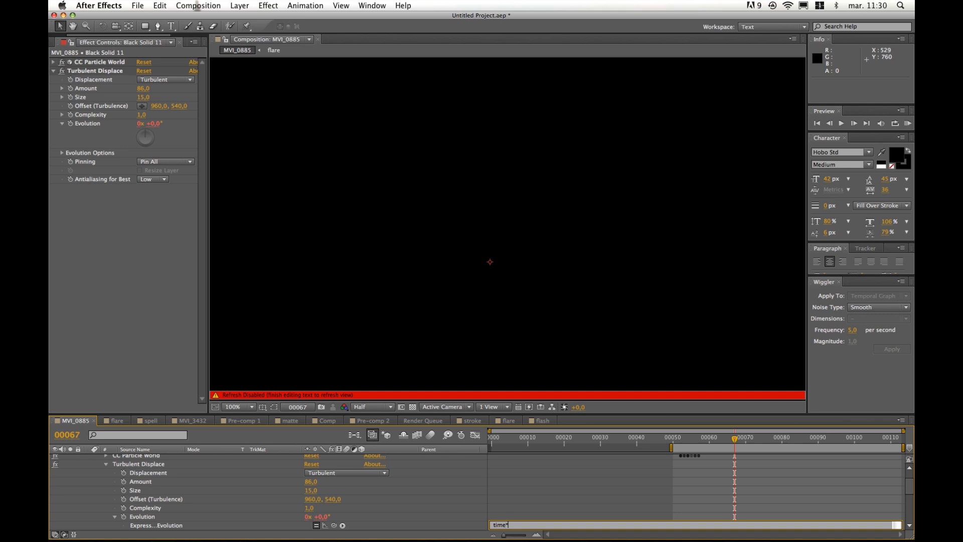
pyautogui.click(455, 506)
pyautogui.scroll(1, 284, 464)
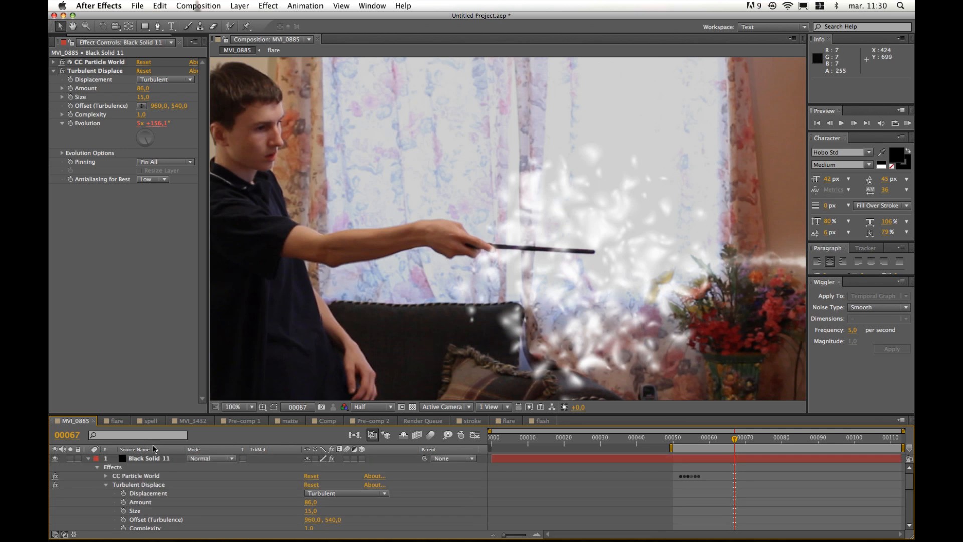
pyautogui.click(87, 457)
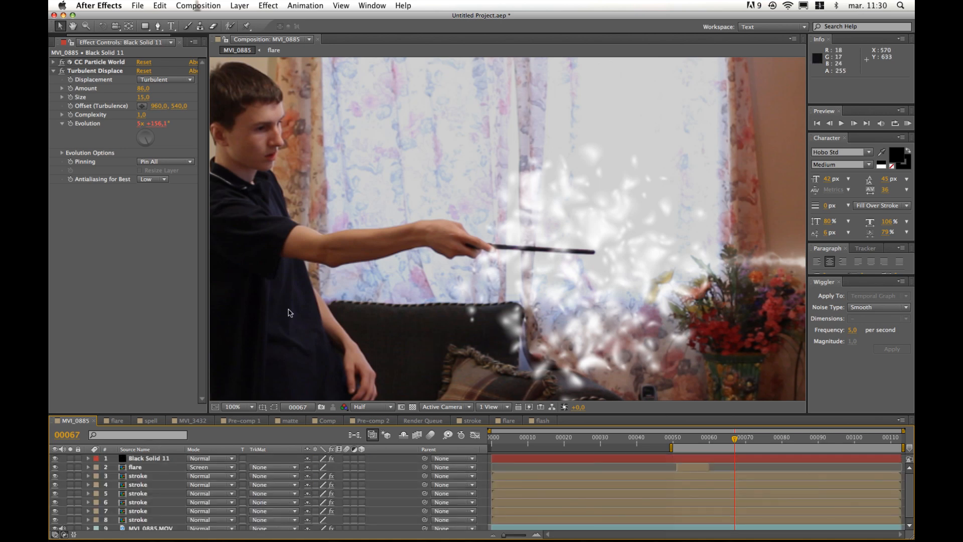
# Step: Reselect Black Solid 11 and add the CC Vector Blur effect to it
pyautogui.click(271, 5)
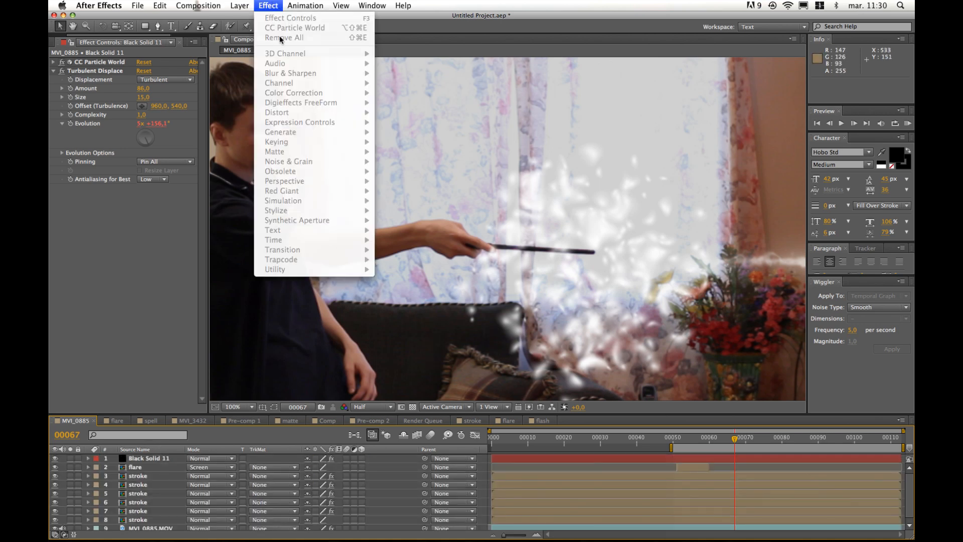
pyautogui.click(229, 37)
pyautogui.click(101, 72)
pyautogui.click(107, 201)
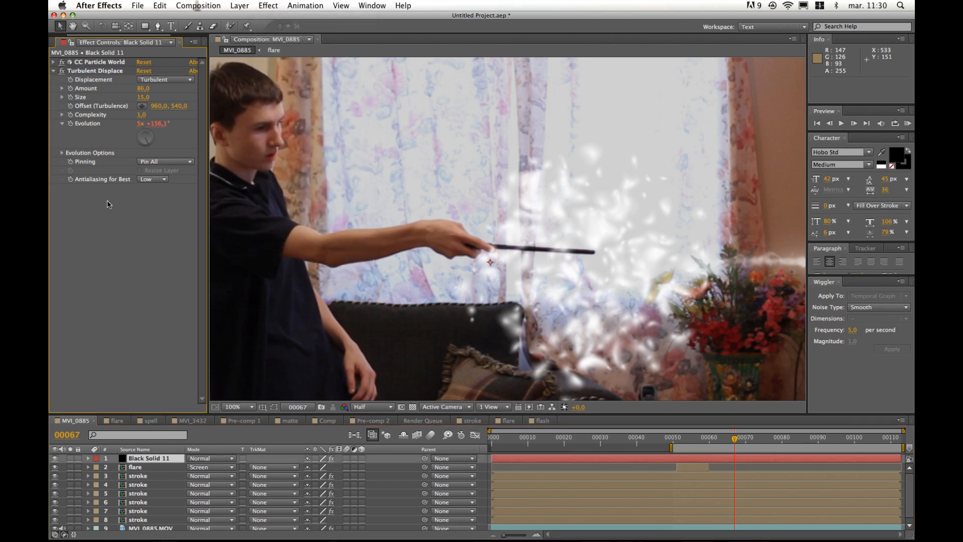
pyautogui.click(234, 5)
pyautogui.moveTo(268, 5)
pyautogui.moveTo(319, 84)
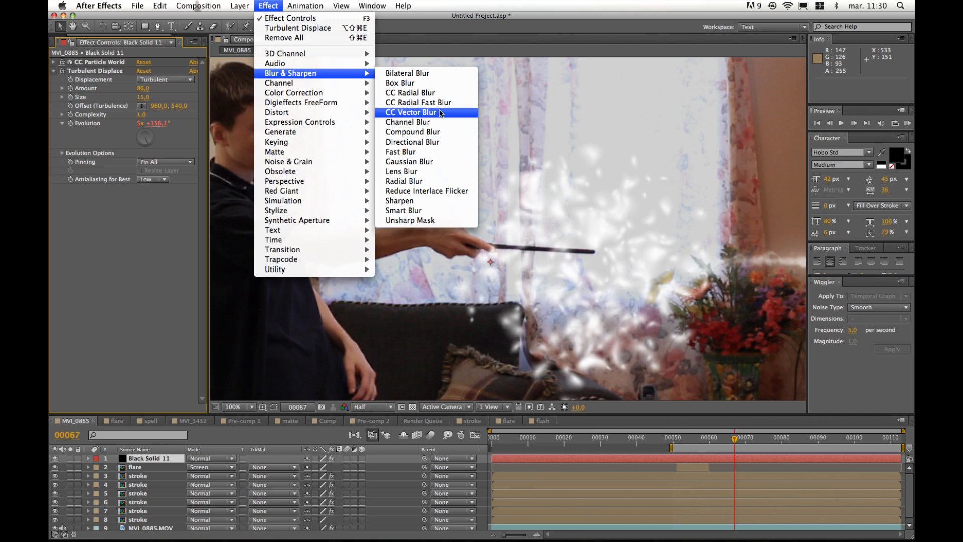
pyautogui.click(441, 113)
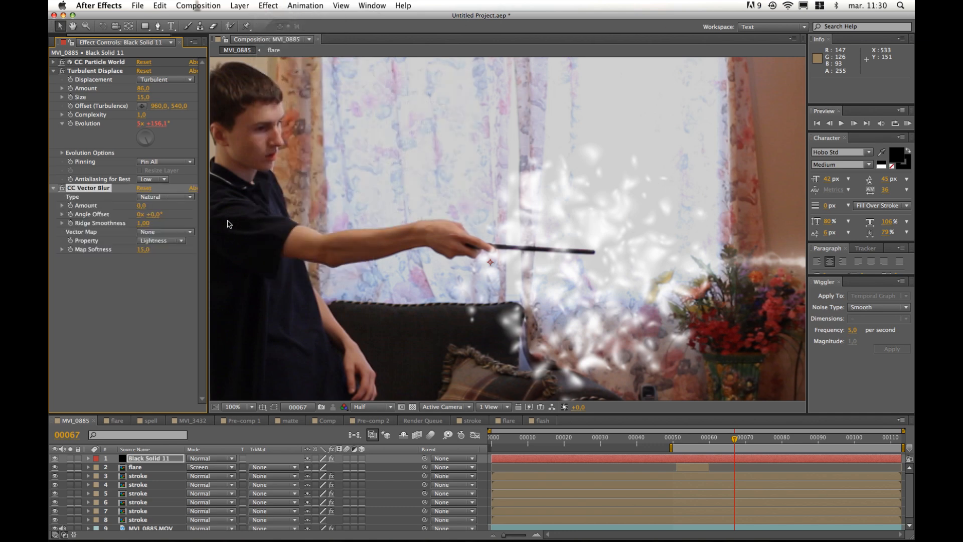
# Step: Set the CC Vector Blur amount to 6
pyautogui.click(144, 207)
pyautogui.write('6')
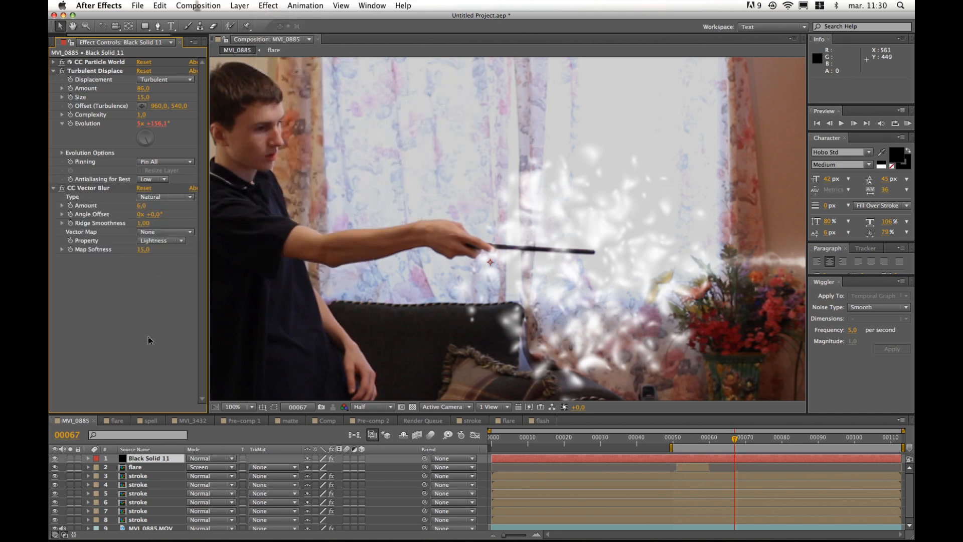
pyautogui.click(148, 337)
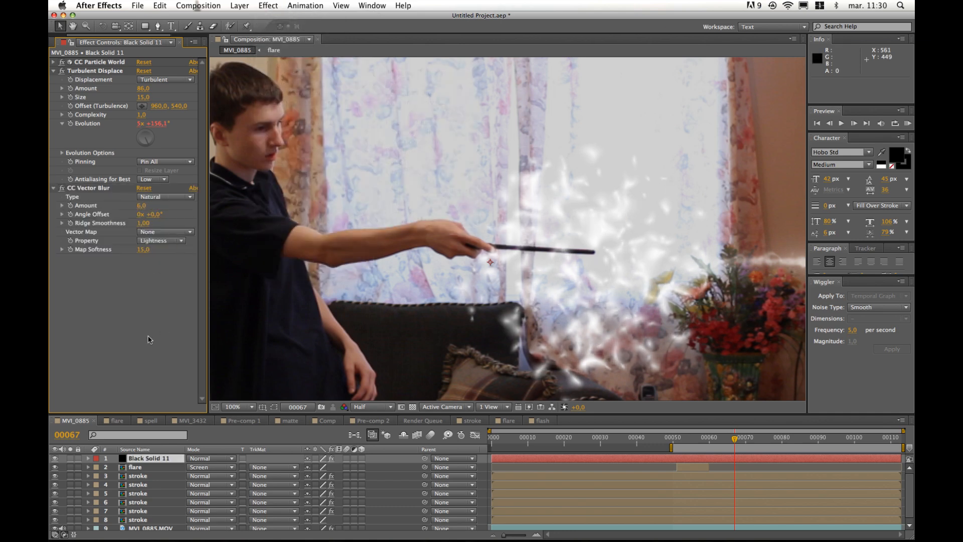
# Step: Collapse CC Vector Blur and add a second Turbulent Displace effect to Black Solid 11
pyautogui.click(53, 188)
pyautogui.click(269, 6)
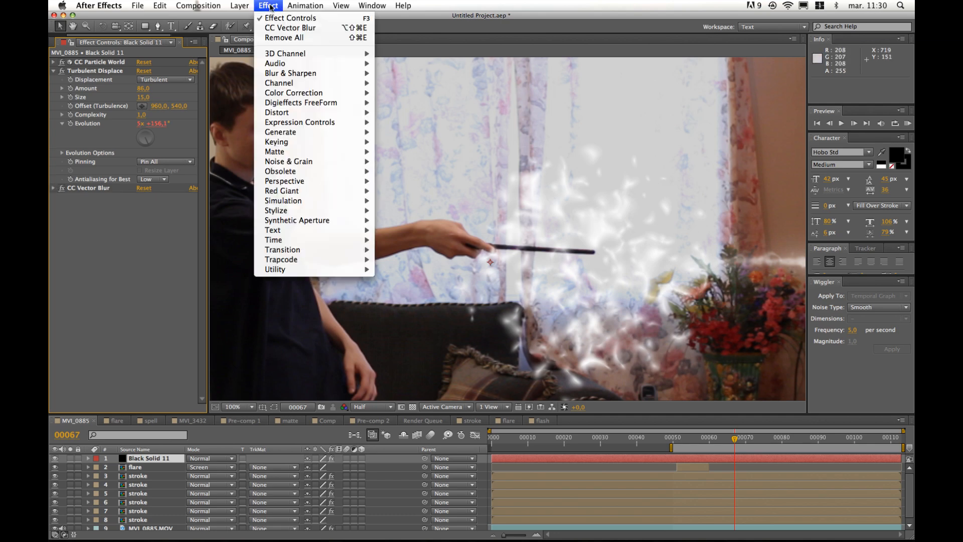
pyautogui.moveTo(310, 97)
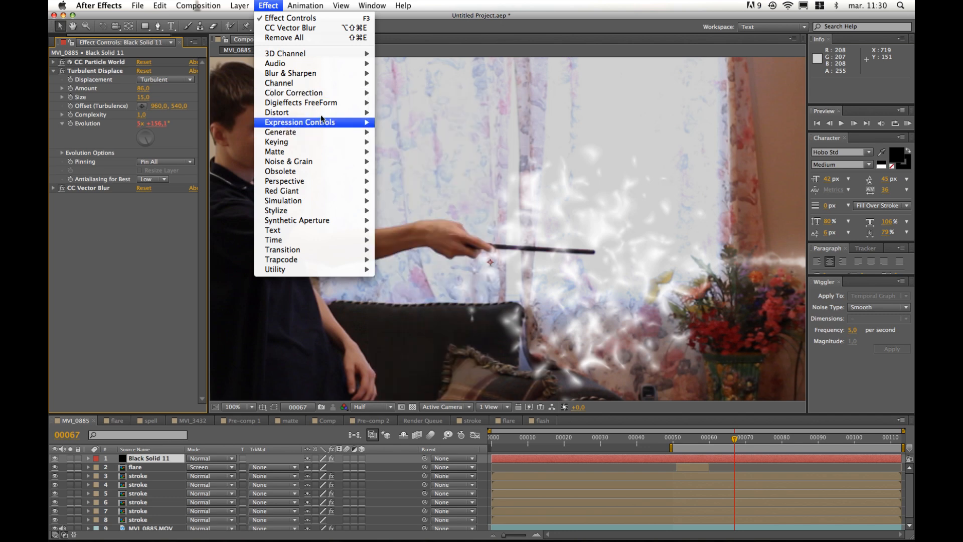
pyautogui.moveTo(321, 113)
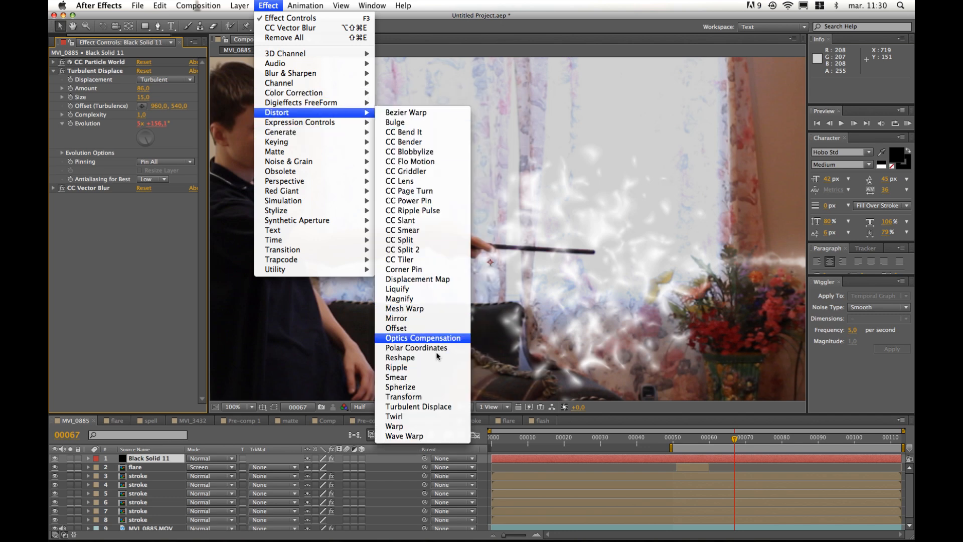
pyautogui.click(421, 408)
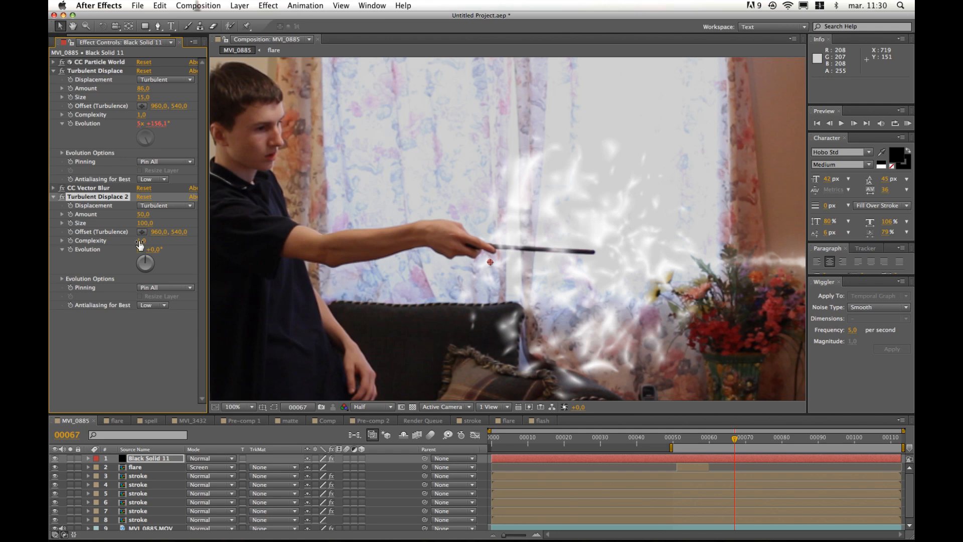
# Step: Set the second Turbulent Displace effect's amount to 100 and size to 6, then collapse its settings
pyautogui.click(144, 216)
pyautogui.write('100')
pyautogui.click(133, 346)
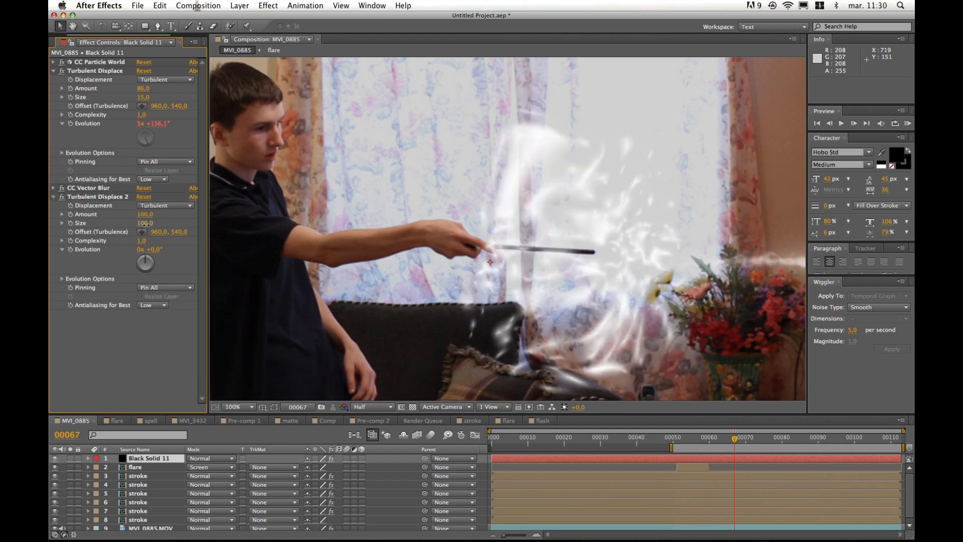
pyautogui.click(147, 227)
pyautogui.write('6')
pyautogui.click(144, 343)
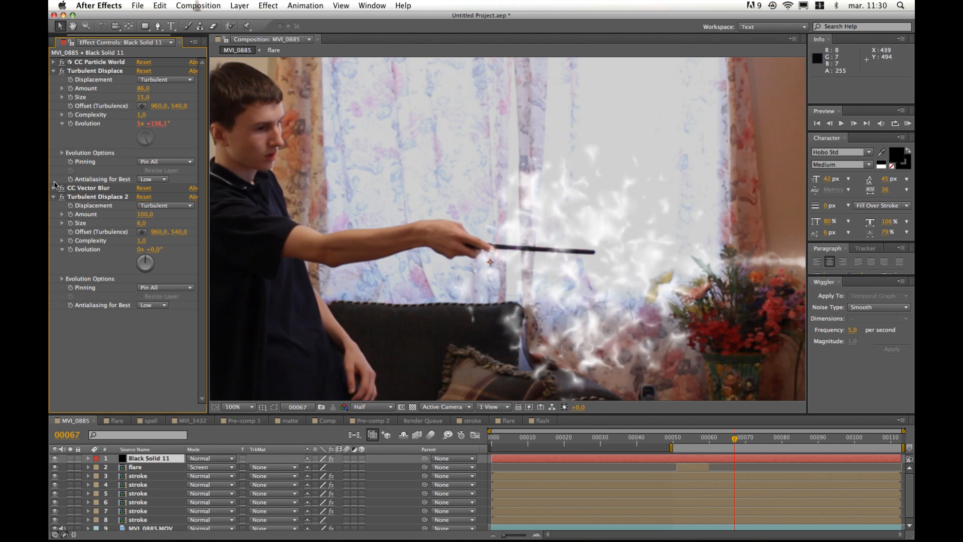
pyautogui.click(53, 197)
# Step: Add a Fast Blur effect to Black Solid 11 with a blurriness of 1, then collapse its settings
pyautogui.click(270, 5)
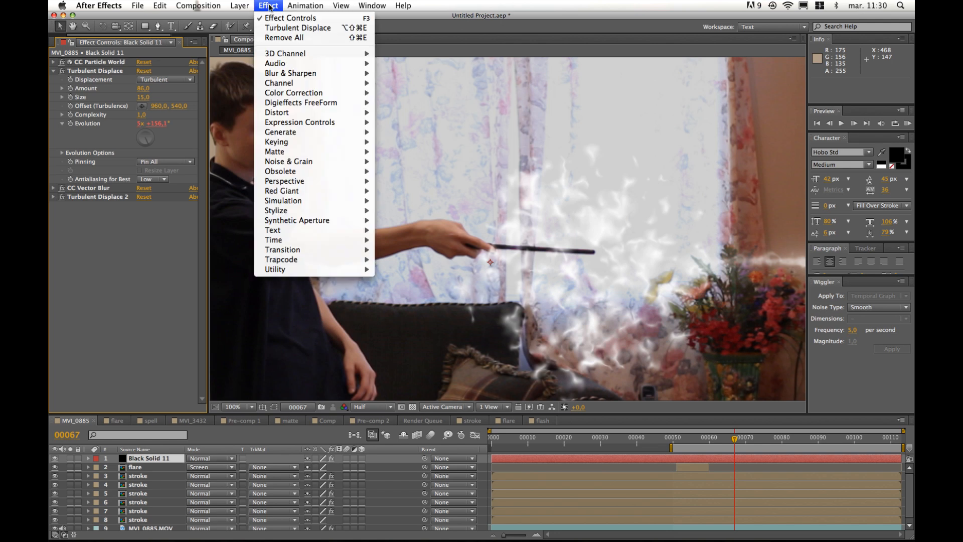
pyautogui.moveTo(344, 74)
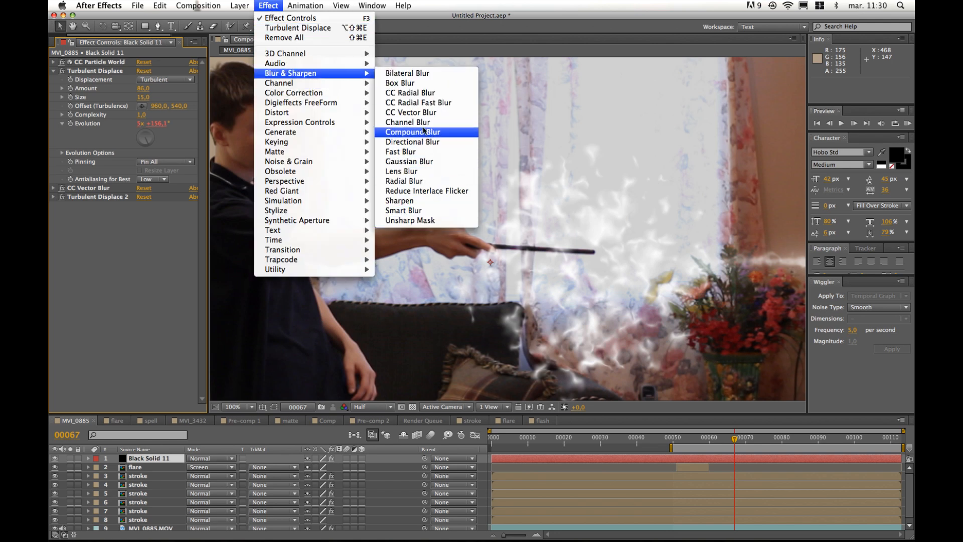
pyautogui.click(423, 152)
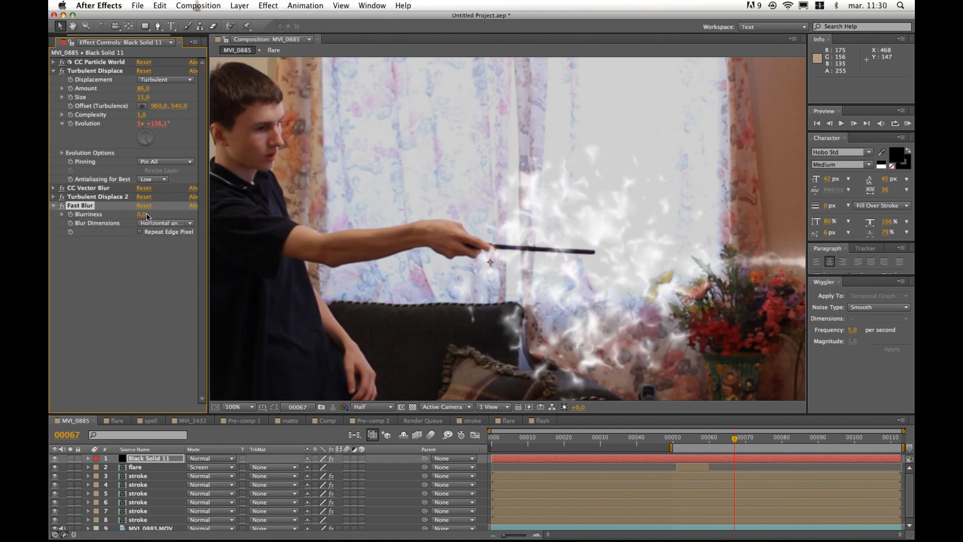
pyautogui.click(144, 215)
pyautogui.write('1')
pyautogui.click(105, 266)
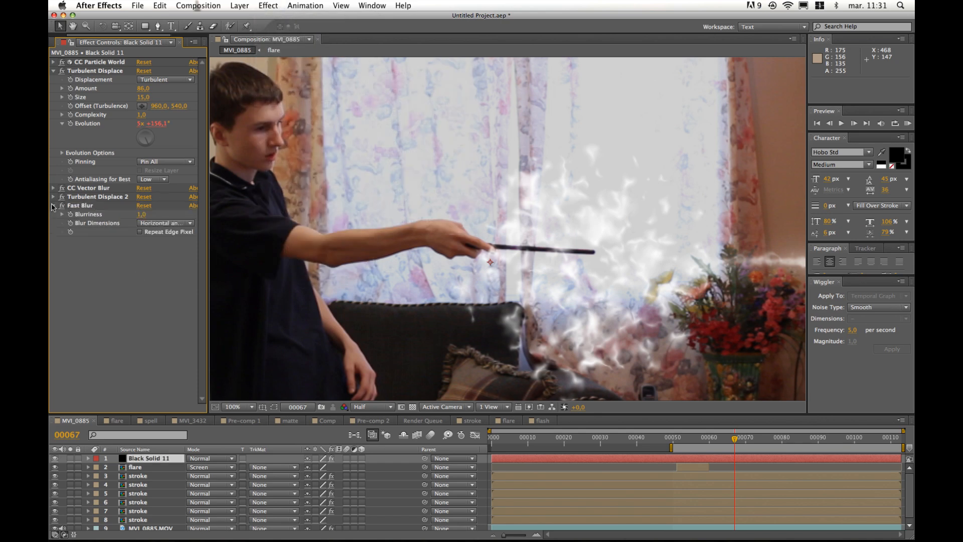
pyautogui.click(53, 206)
# Step: Preview the particle burst over the full frame and return to frame 61
pyautogui.scroll(-2, 524, 361)
pyautogui.scroll(1, 524, 362)
pyautogui.press('space')
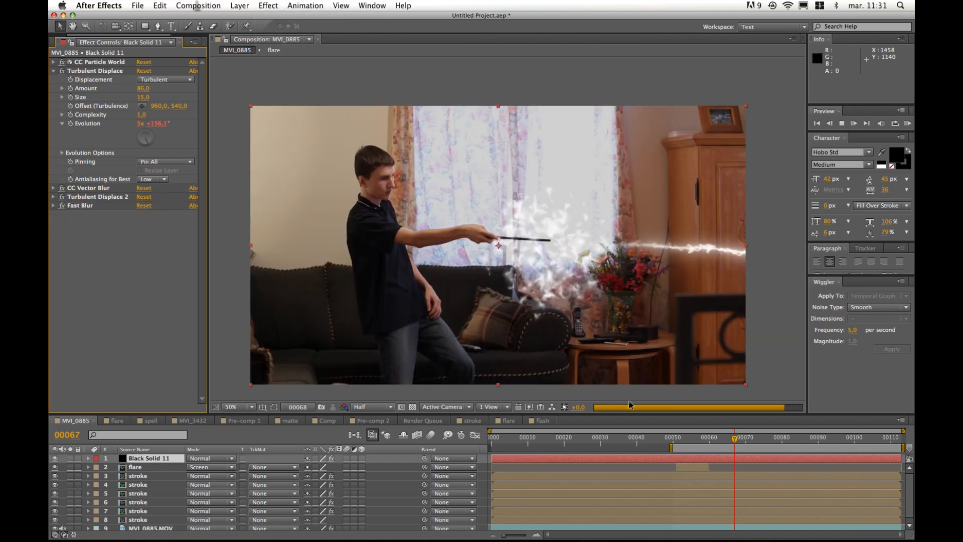
pyautogui.click(712, 440)
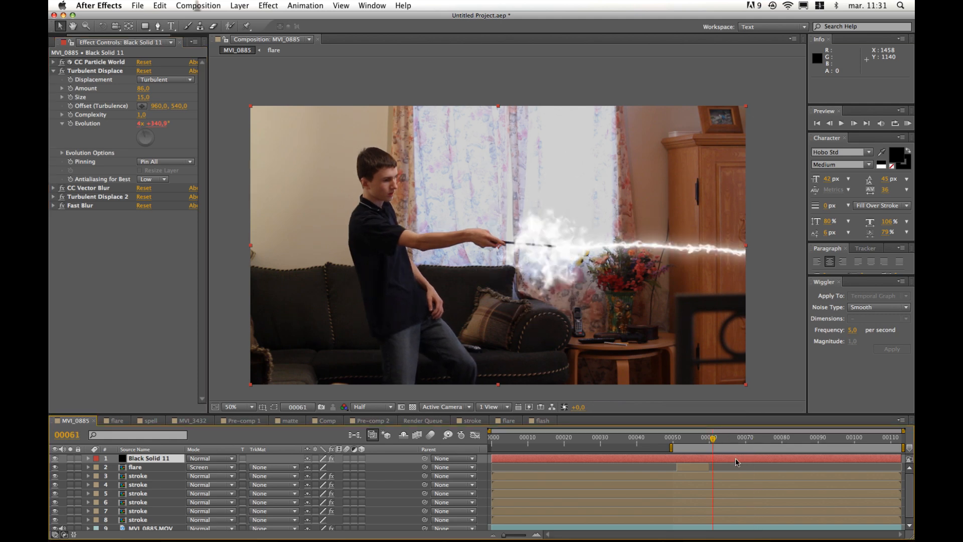
# Step: Set the CC Particle World longevity to 0.6 seconds
pyautogui.click(54, 70)
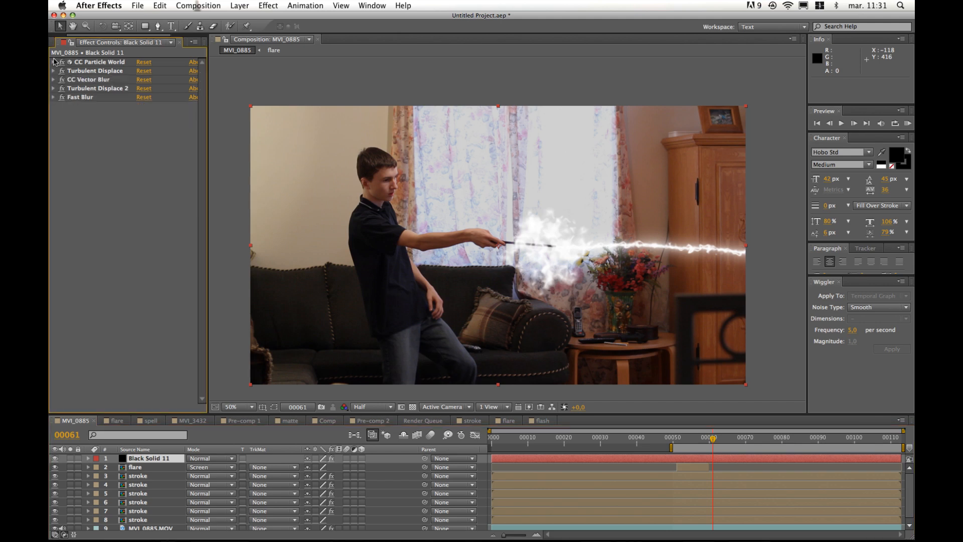
pyautogui.click(54, 62)
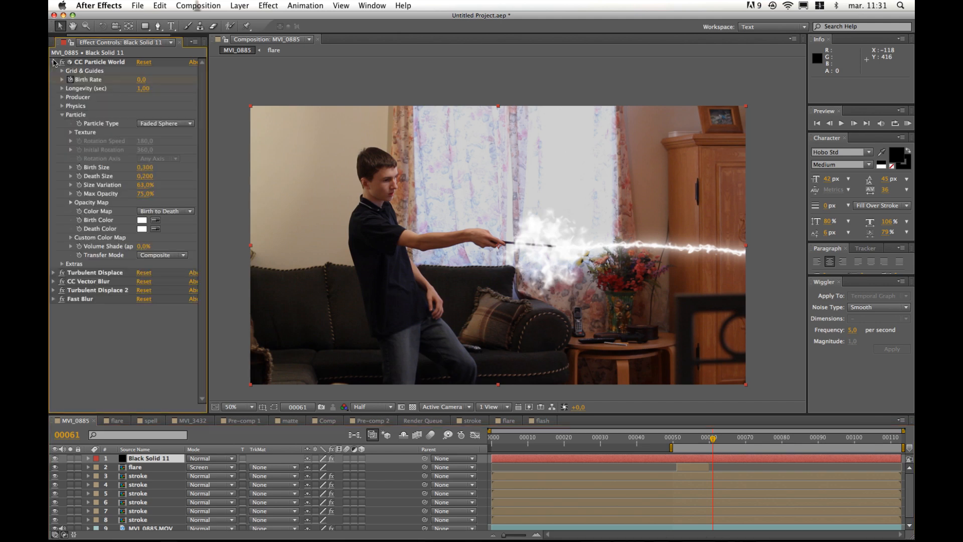
pyautogui.click(142, 89)
pyautogui.write('0.6')
pyautogui.press('Return')
# Step: Play back the particle burst with its new longevity, collapse CC Particle World and go to frame 63
pyautogui.press('space')
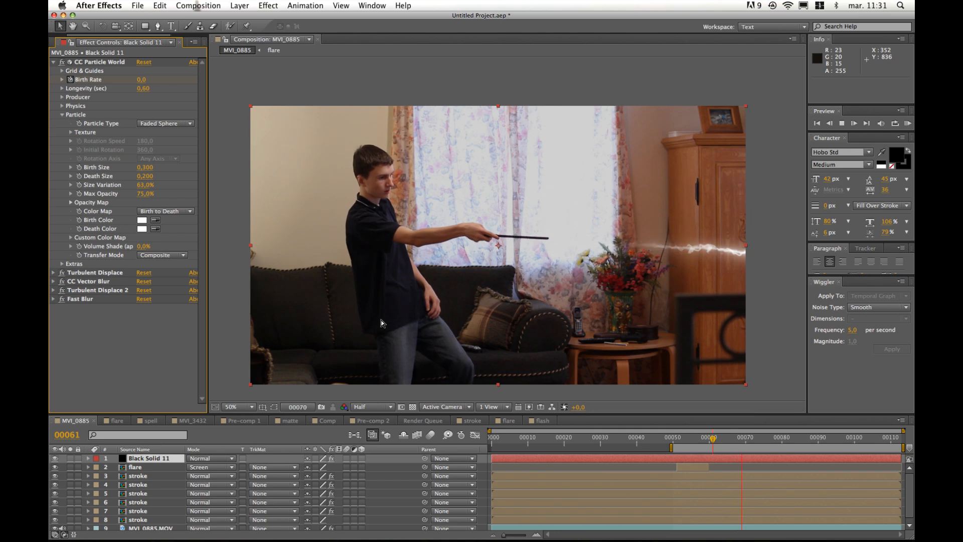
pyautogui.press('space')
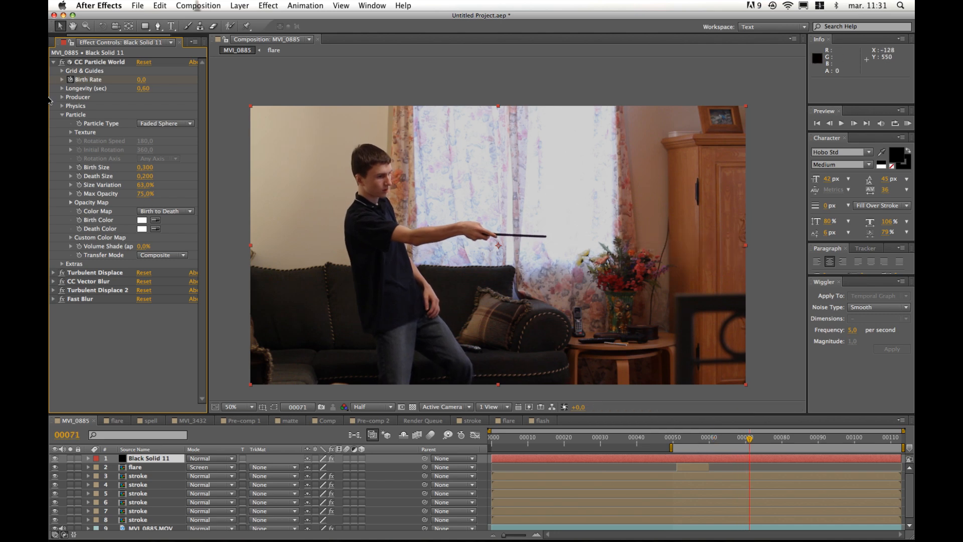
pyautogui.click(54, 62)
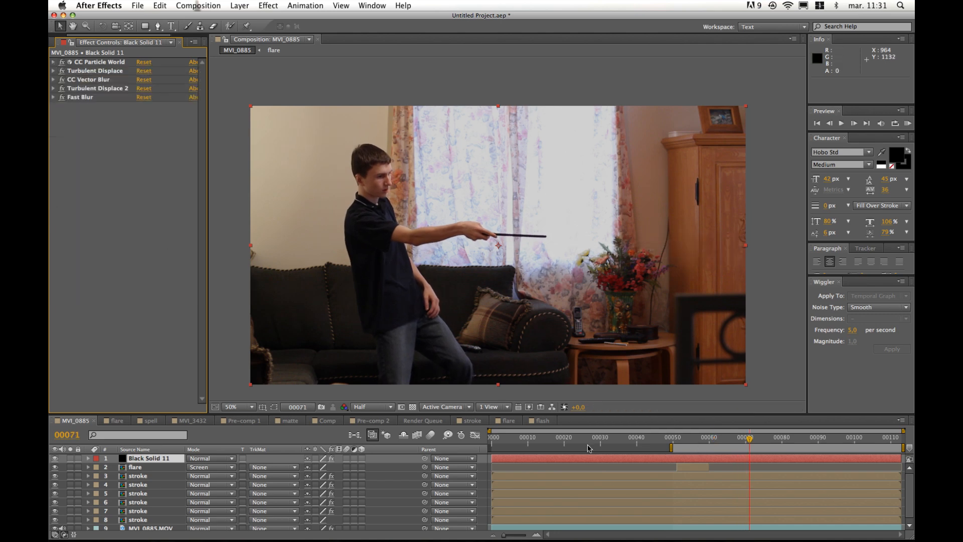
pyautogui.click(720, 440)
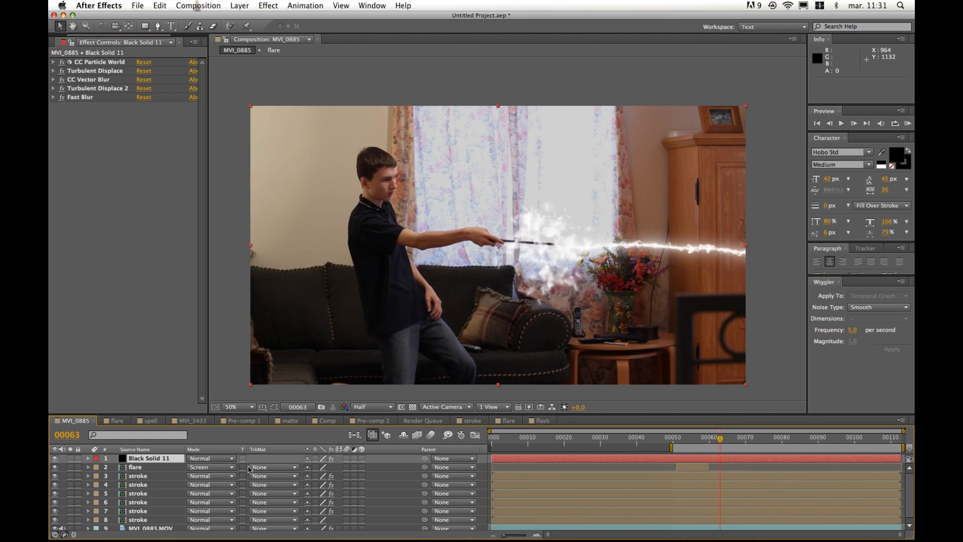
# Step: Try to pre-compose Black Solid 11 as shockwave while leaving all attributes in MVI_0885
pyautogui.click(89, 458)
pyautogui.click(88, 458)
pyautogui.click(240, 6)
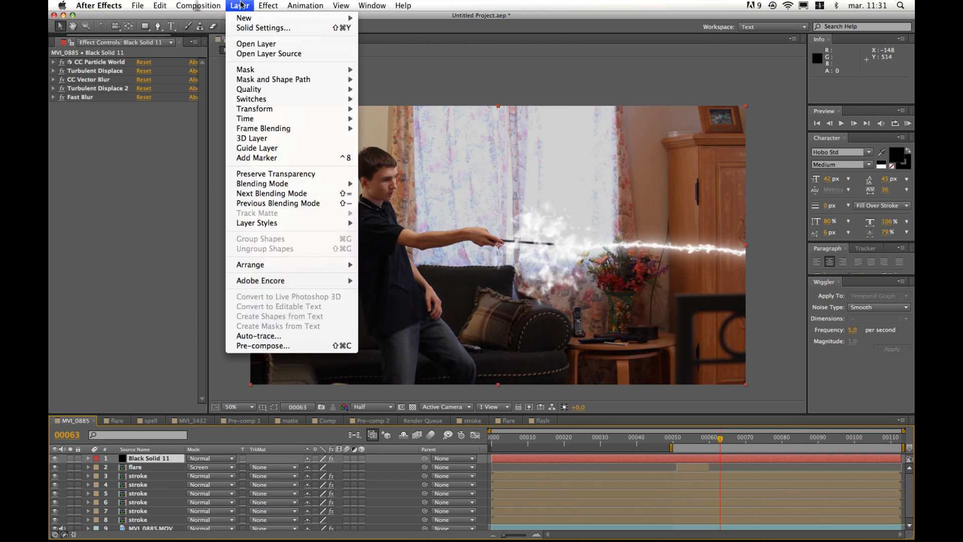
pyautogui.click(316, 346)
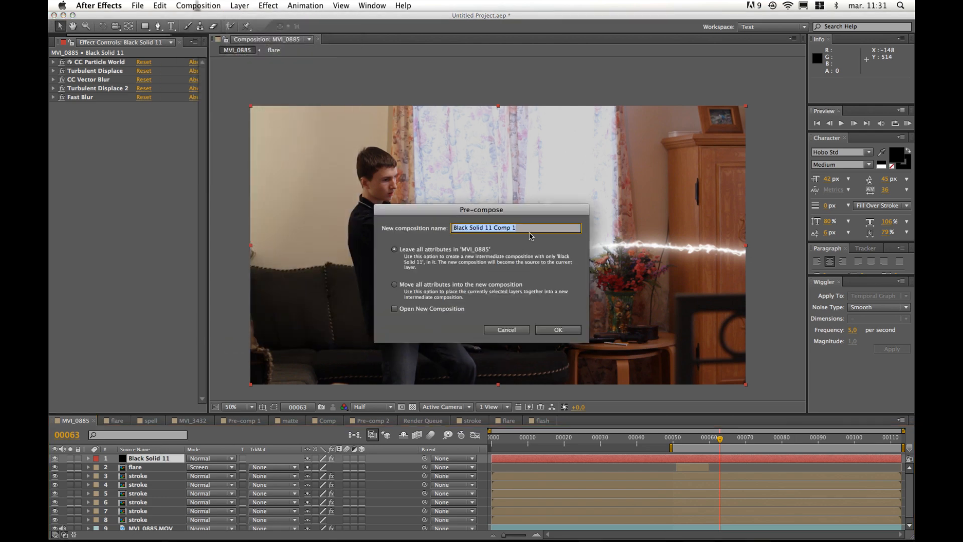
pyautogui.write('shockwave')
pyautogui.click(557, 329)
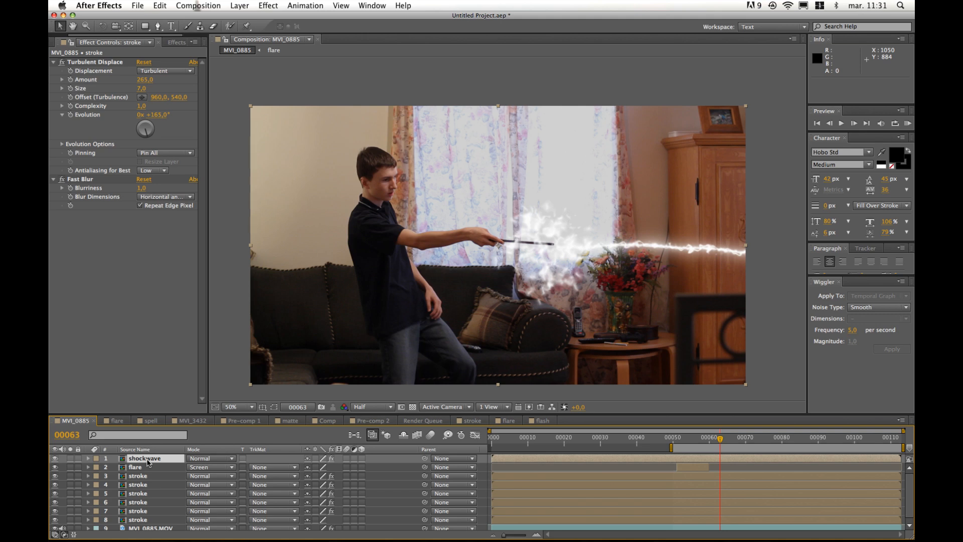
pyautogui.press('super+z')
# Step: Pre-compose Black Solid 11 into a composition named shockwave, moving all attributes into the new composition
pyautogui.click(239, 6)
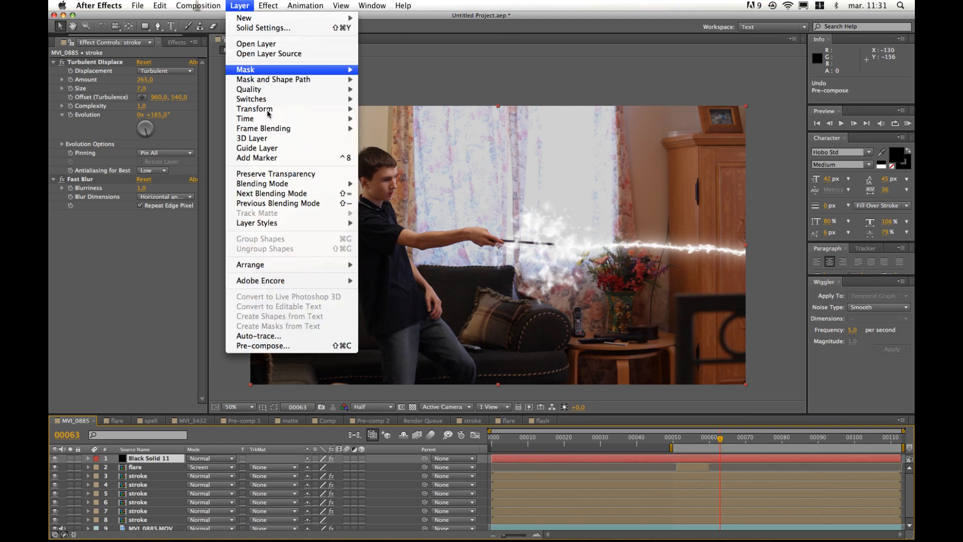
pyautogui.click(307, 346)
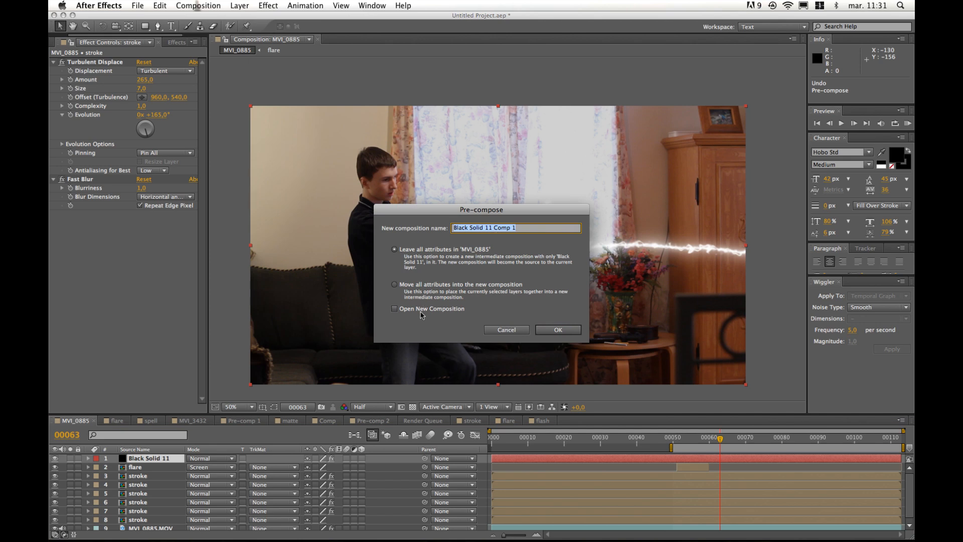
pyautogui.click(394, 285)
pyautogui.write('shoc')
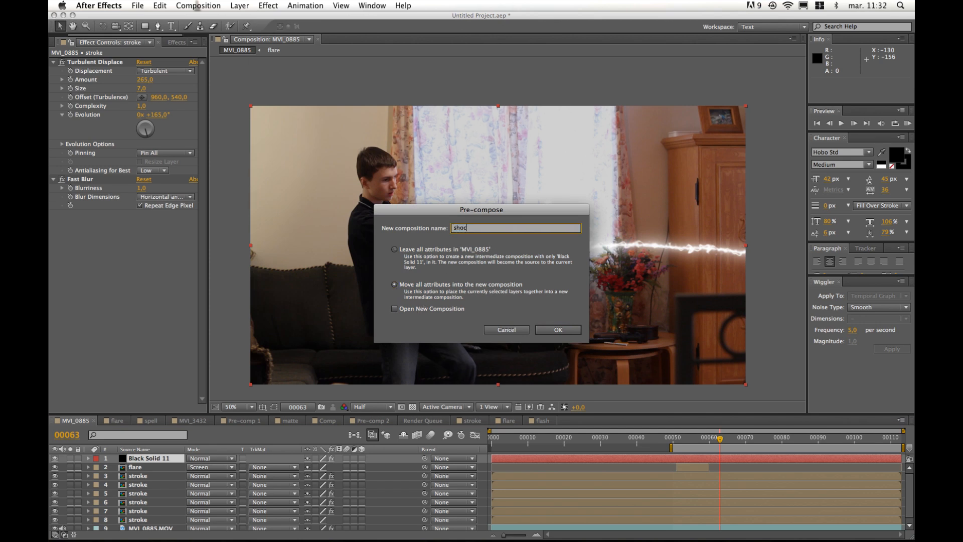
pyautogui.write('kwave')
pyautogui.click(556, 329)
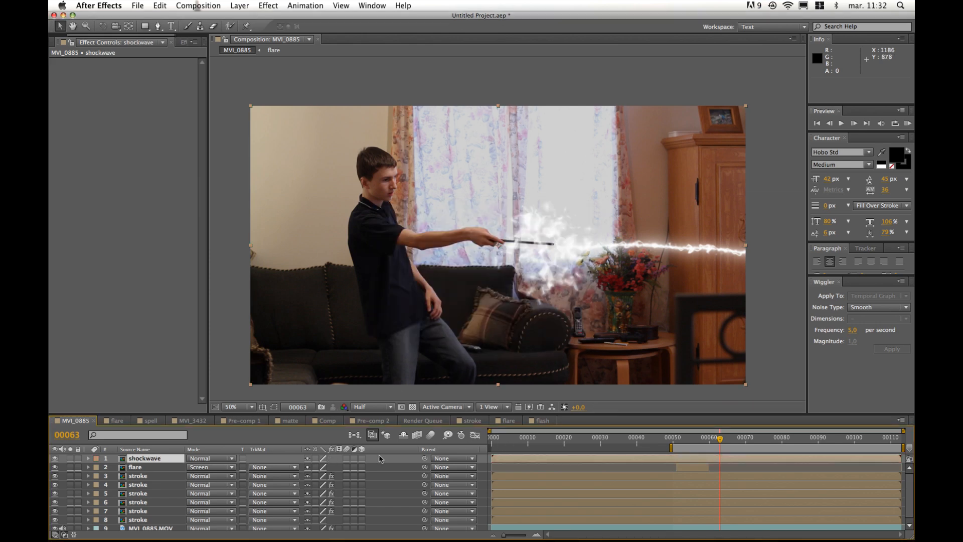
# Step: Duplicate the shockwave layer and add a Fast Blur with a blurriness of 71 to the upper copy
pyautogui.press('super+d')
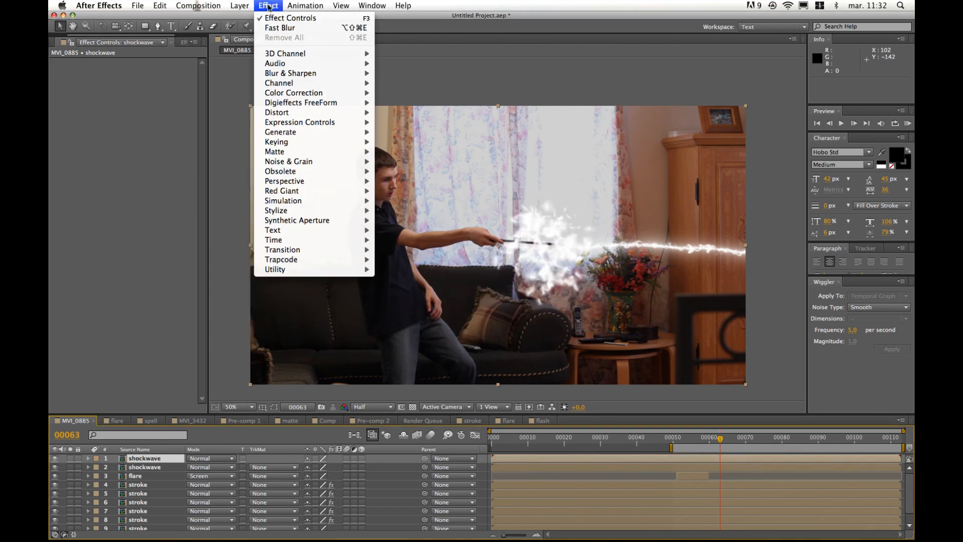
pyautogui.click(268, 6)
pyautogui.click(279, 28)
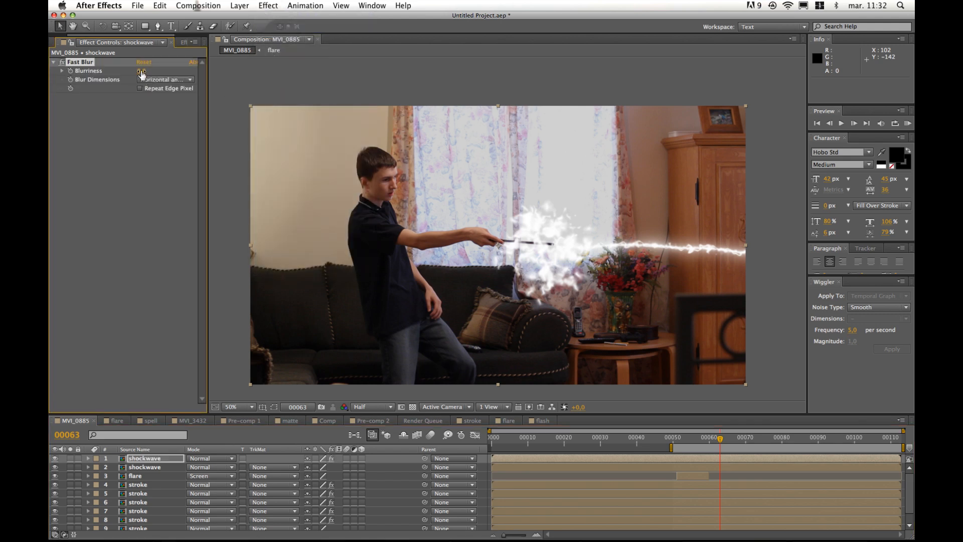
pyautogui.moveTo(153, 71); pyautogui.dragTo(169, 74)
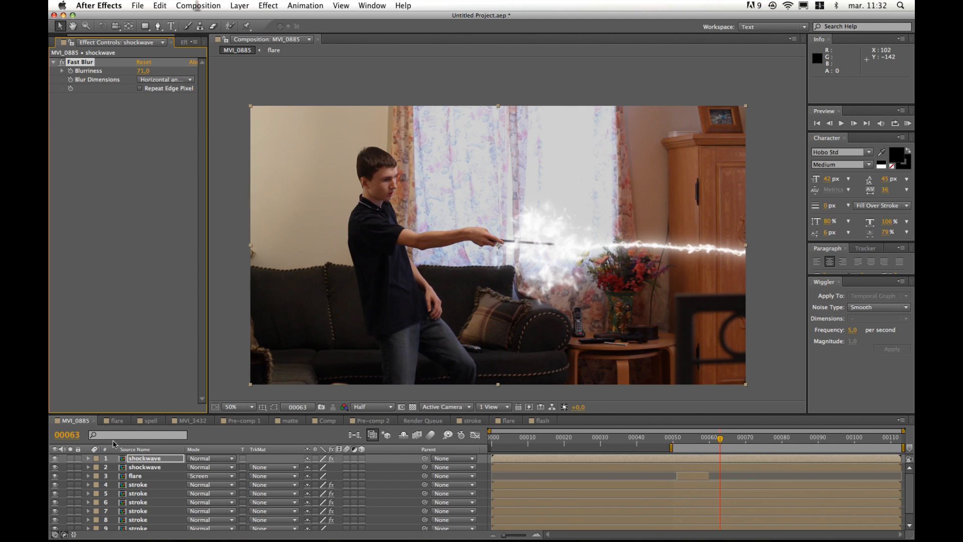
# Step: Duplicate the blurred shockwave layer and set the new copy's Fast Blur blurriness to 157
pyautogui.click(150, 457)
pyautogui.press('super+d')
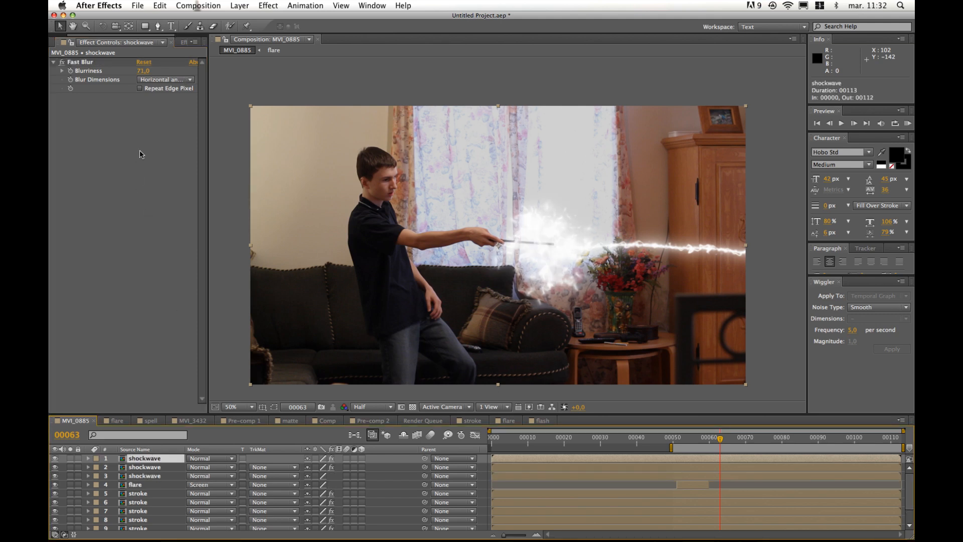
pyautogui.moveTo(143, 71); pyautogui.dragTo(188, 73)
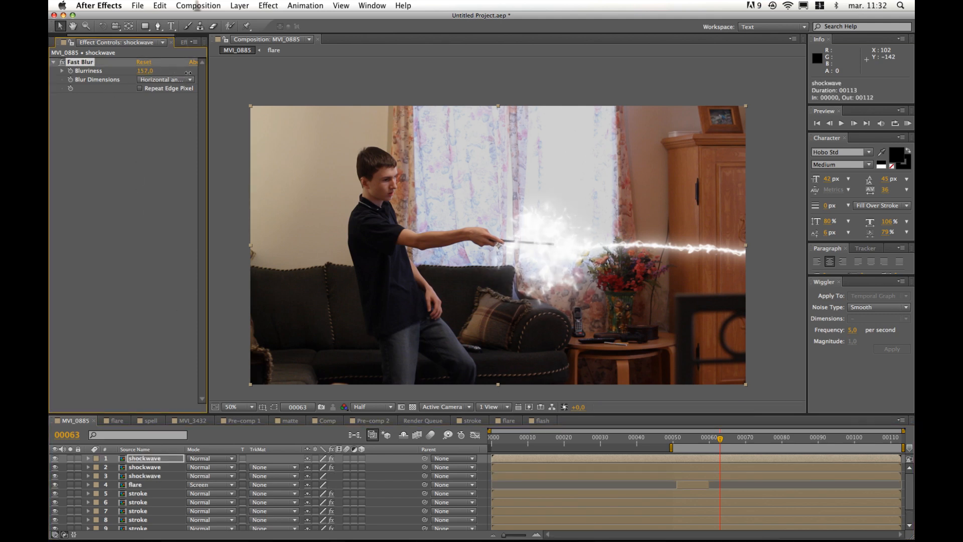
# Step: Lower the opacity of the second shockwave layer to 76%
pyautogui.click(158, 469)
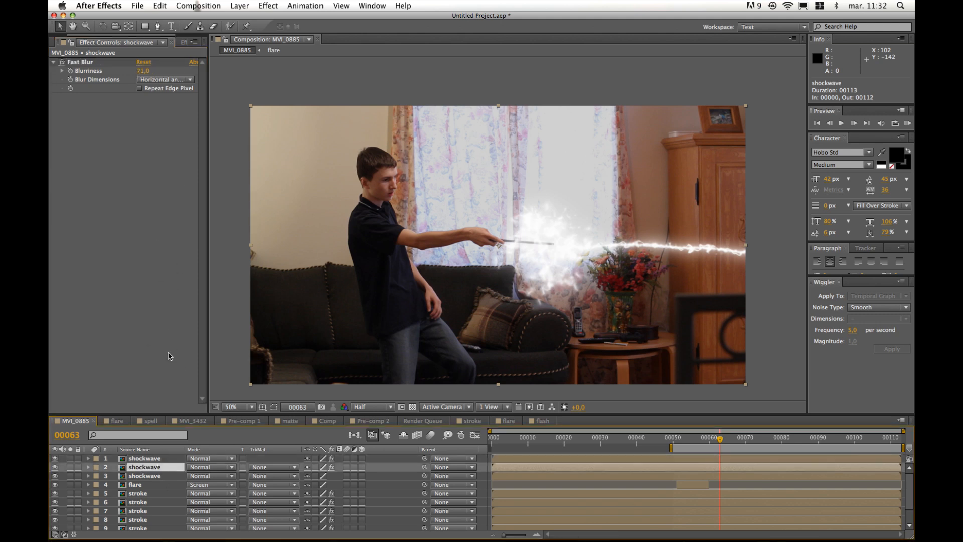
pyautogui.press('t')
pyautogui.moveTo(308, 475); pyautogui.dragTo(233, 472)
# Step: Duplicate the topmost shockwave layer and set the new copy's Fast Blur blurriness to 293
pyautogui.click(153, 460)
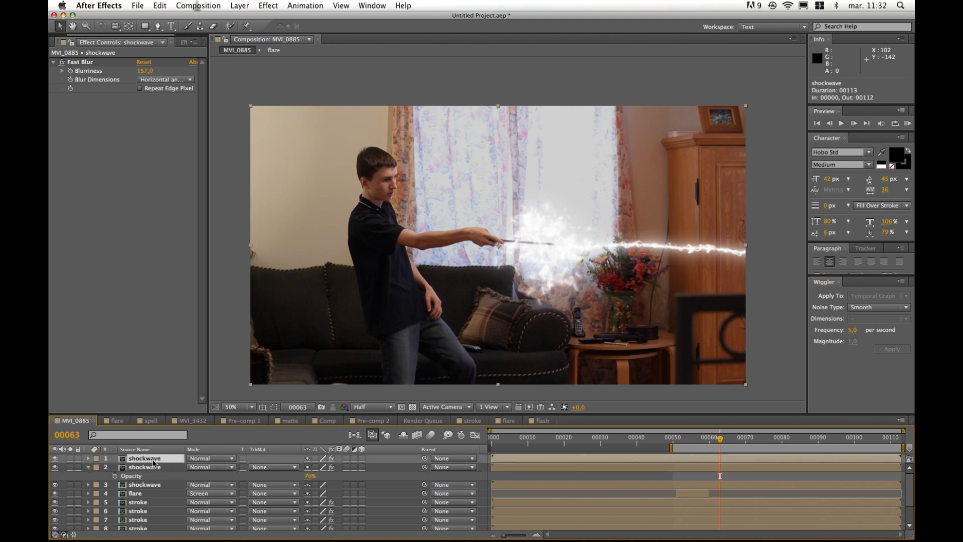
pyautogui.press('super+d')
pyautogui.click(141, 71)
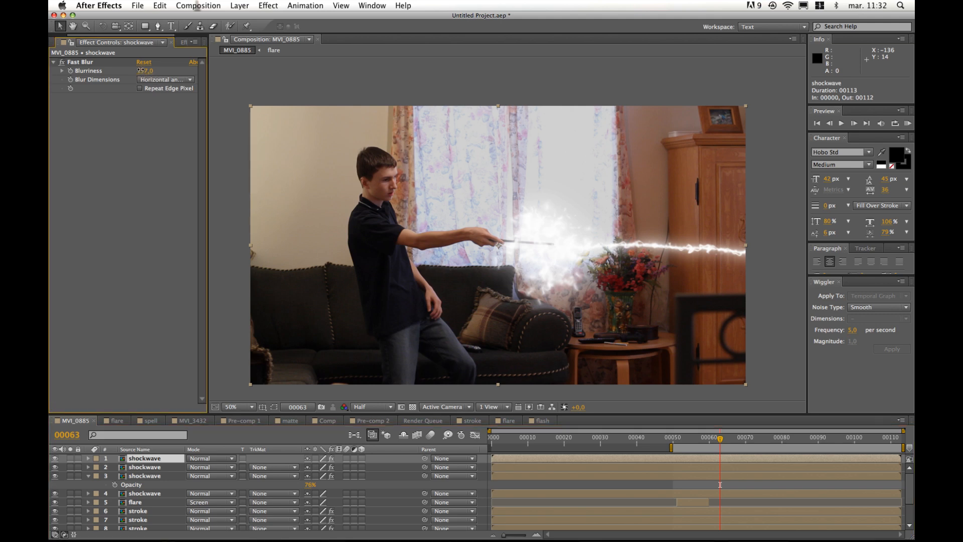
pyautogui.moveTo(141, 70); pyautogui.dragTo(175, 71)
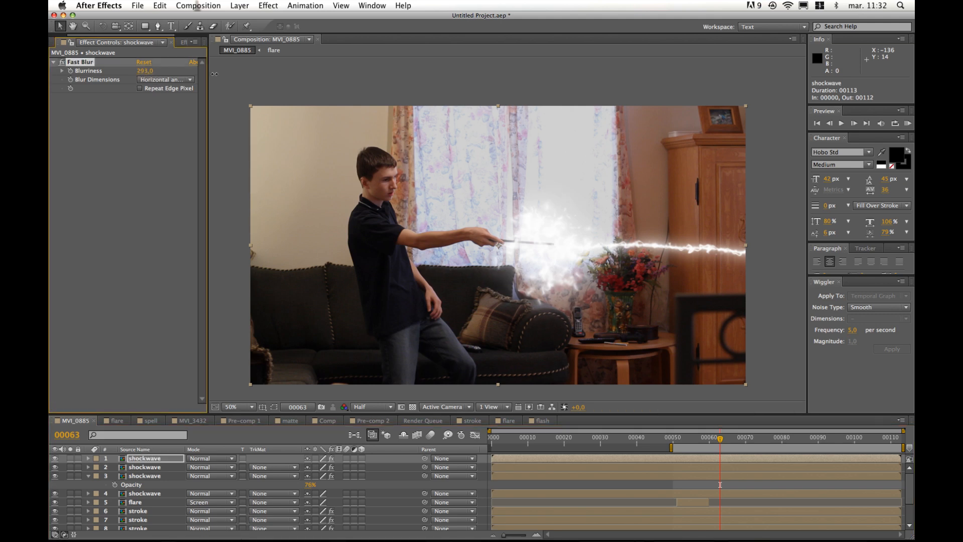
# Step: Preview the stacked shockwave glow in RAM and park the current time at frame 54
pyautogui.click(776, 357)
pyautogui.click(687, 438)
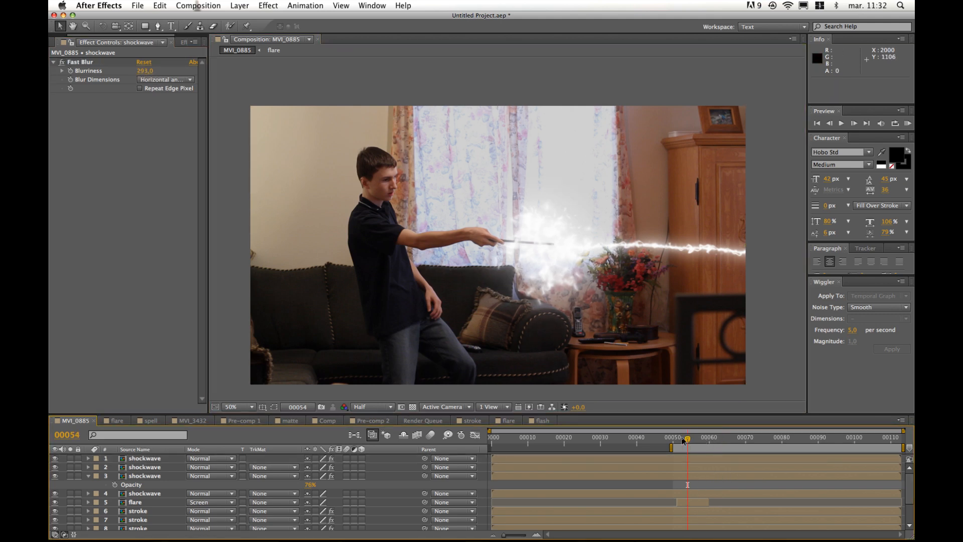
pyautogui.press('KP_0')
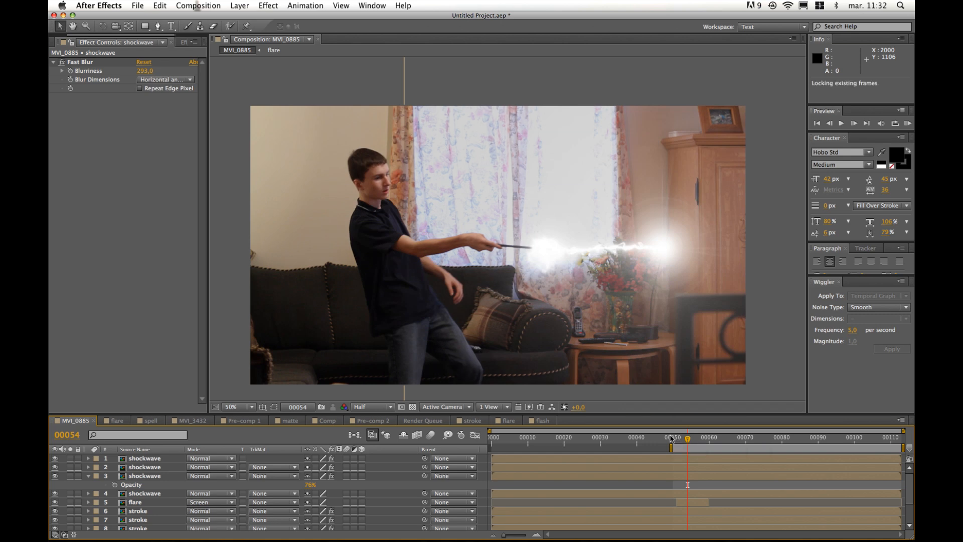
pyautogui.click(685, 438)
# Step: Collapse the third shockwave layer's properties and add a Fast Blur with a blurriness of 3 to the flare layer
pyautogui.click(89, 475)
pyautogui.click(146, 493)
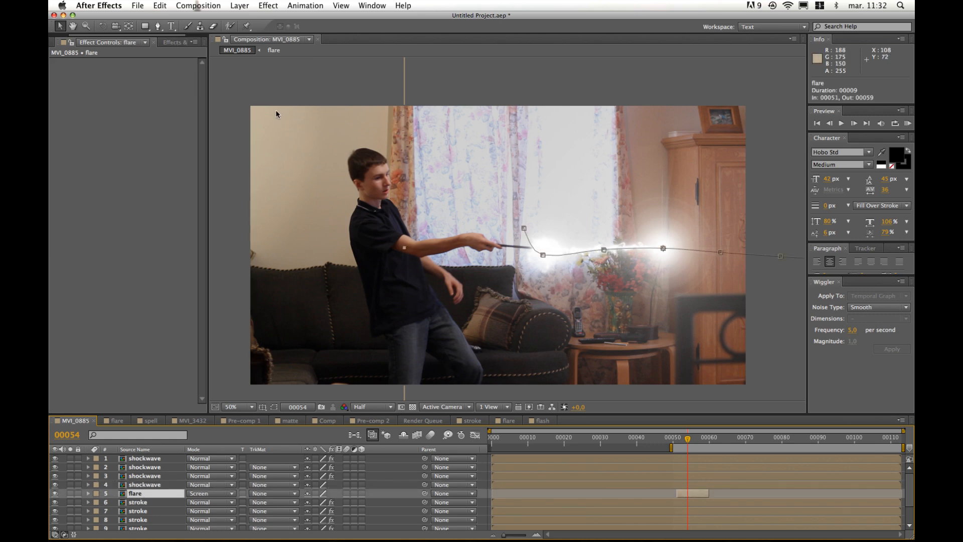
pyautogui.click(267, 5)
pyautogui.click(275, 28)
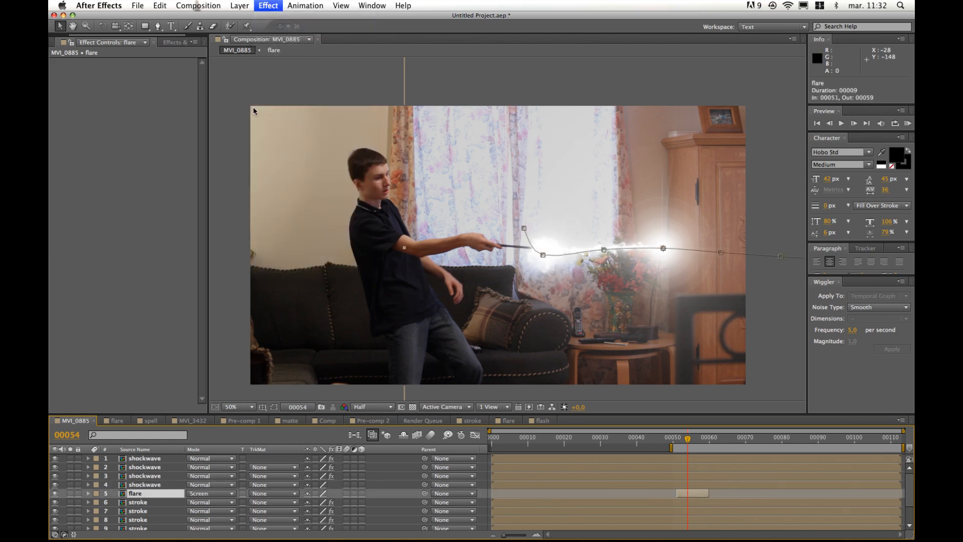
pyautogui.click(141, 71)
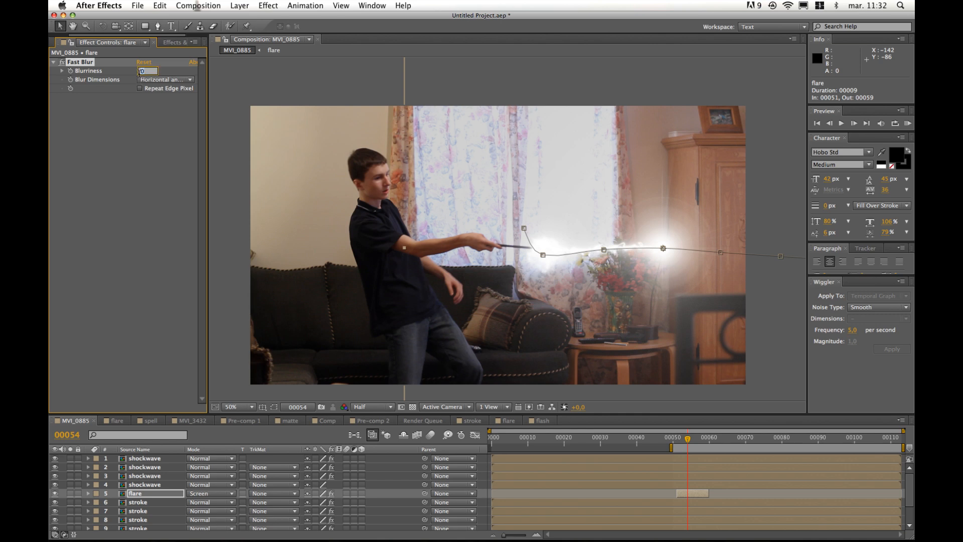
pyautogui.press('Return')
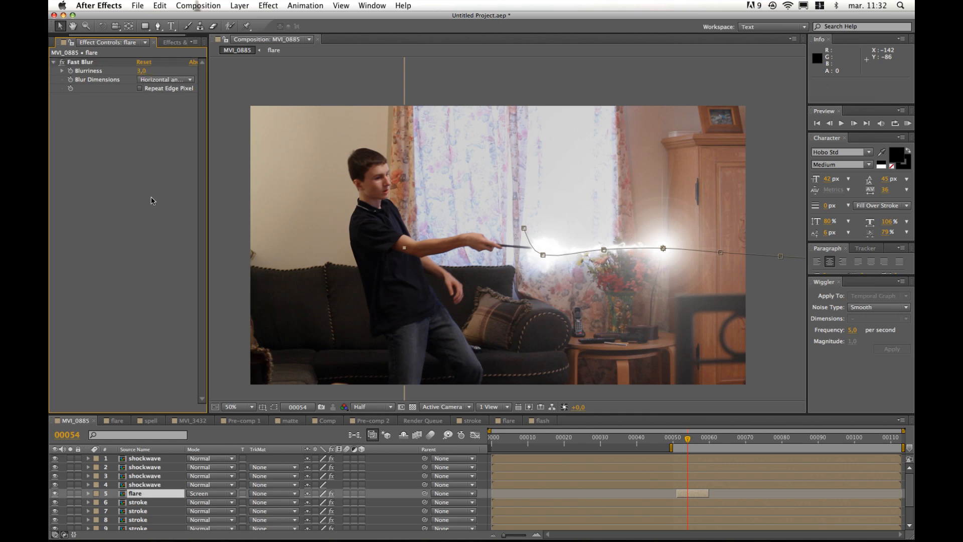
# Step: Raise the flare layer's Fast Blur blurriness to 5 and check the flare with its motion path hidden
pyautogui.click(141, 71)
pyautogui.write('5')
pyautogui.press('Return')
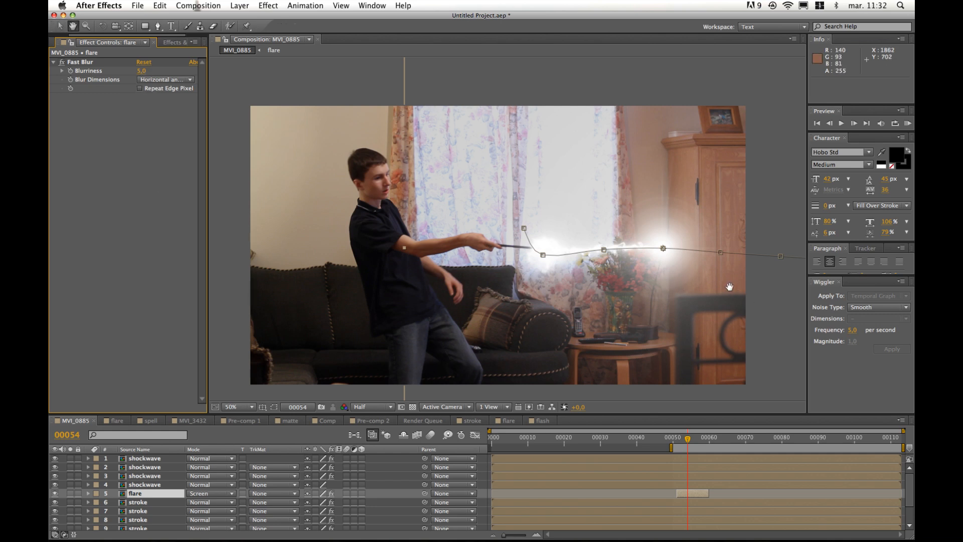
pyautogui.hscroll(2, 731, 286)
pyautogui.scroll(-1, 731, 286)
pyautogui.click(746, 297)
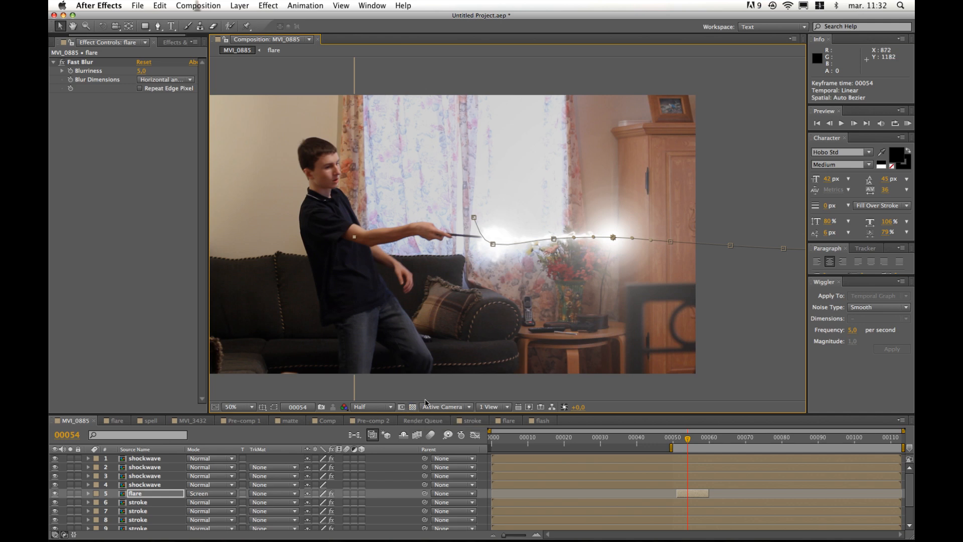
pyautogui.click(406, 485)
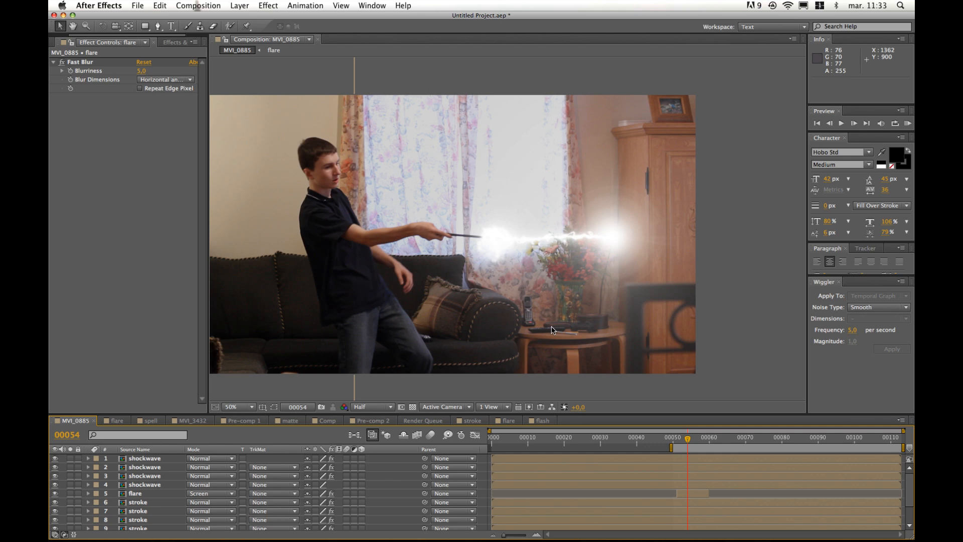
# Step: Set the flare layer's Fast Blur blurriness to 10 and deselect the layer
pyautogui.click(143, 72)
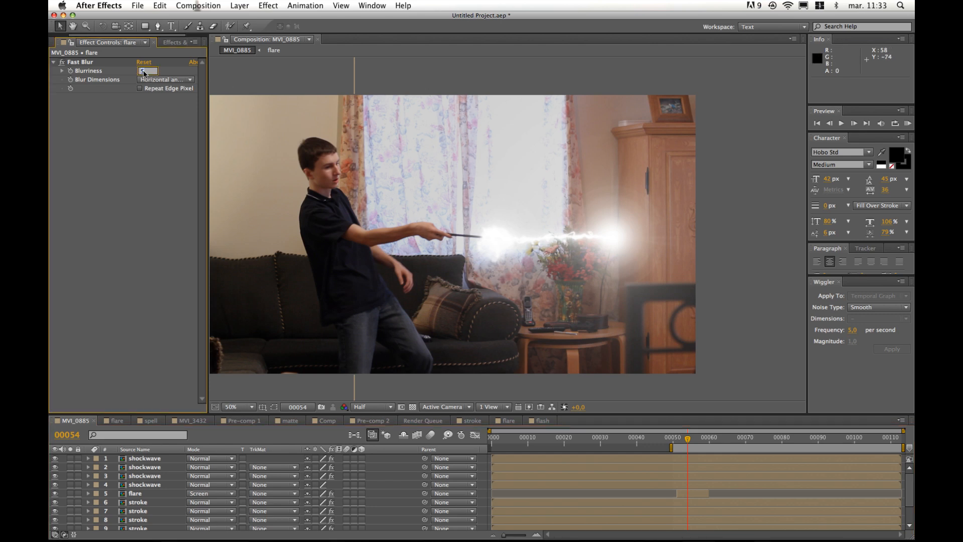
pyautogui.write('10')
pyautogui.press('Return')
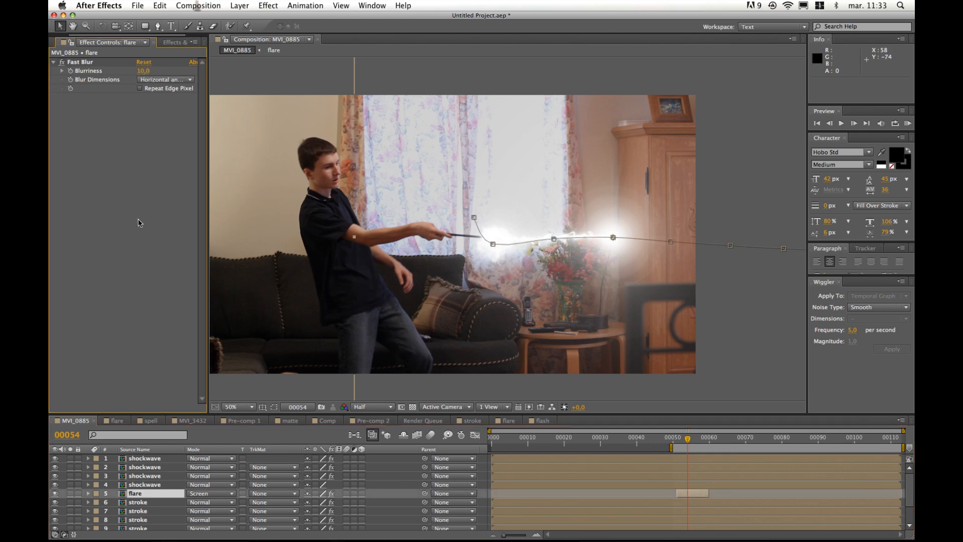
pyautogui.click(140, 72)
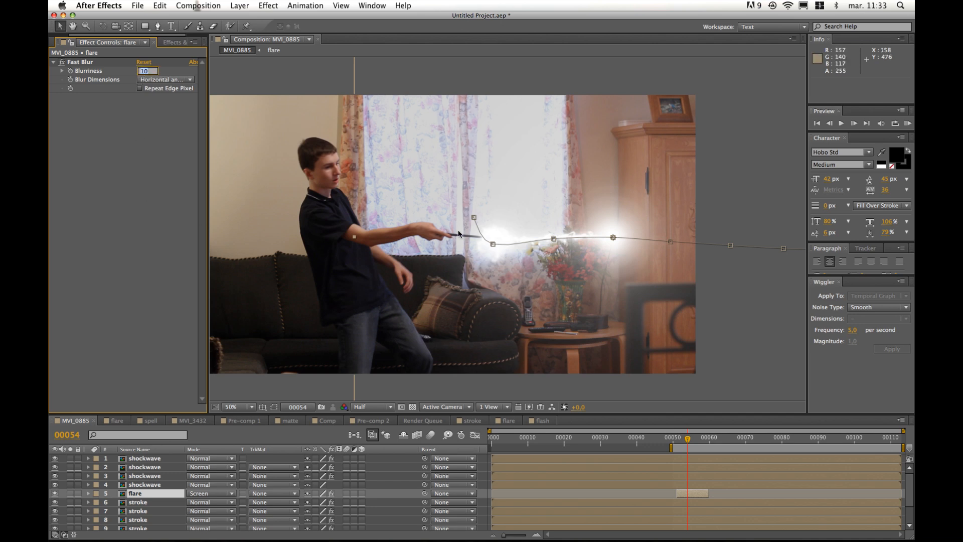
pyautogui.click(722, 293)
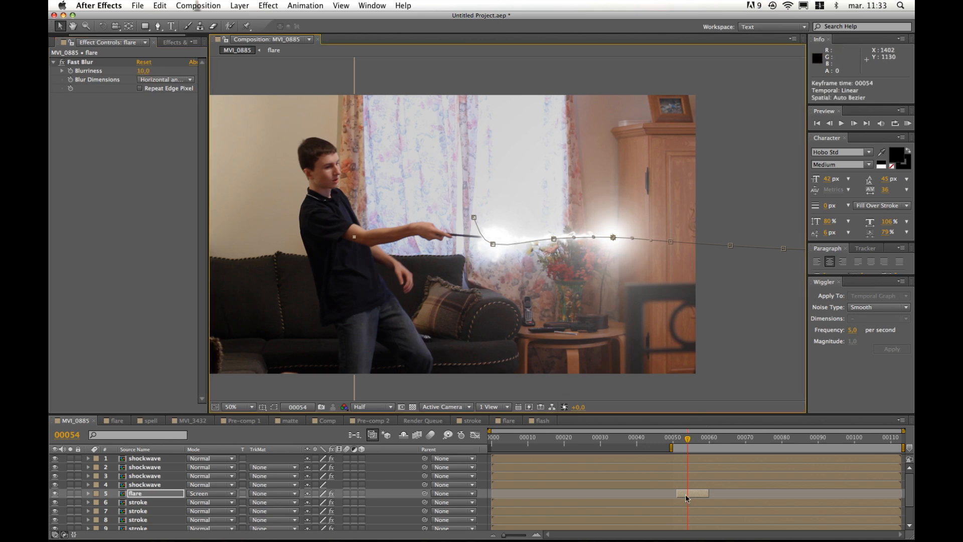
pyautogui.click(736, 494)
pyautogui.click(409, 493)
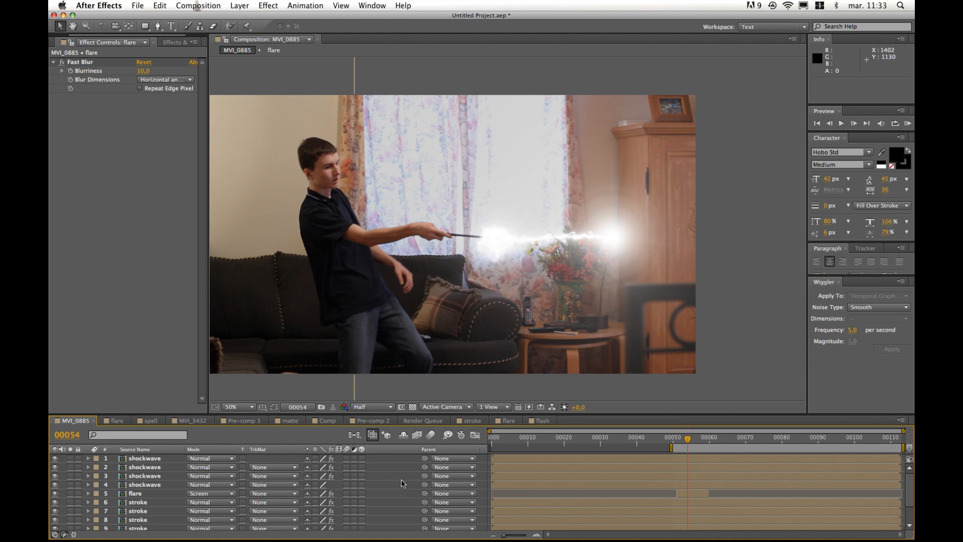
# Step: Play a RAM preview of the composition and move the current time to frame 62
pyautogui.press('KP_0')
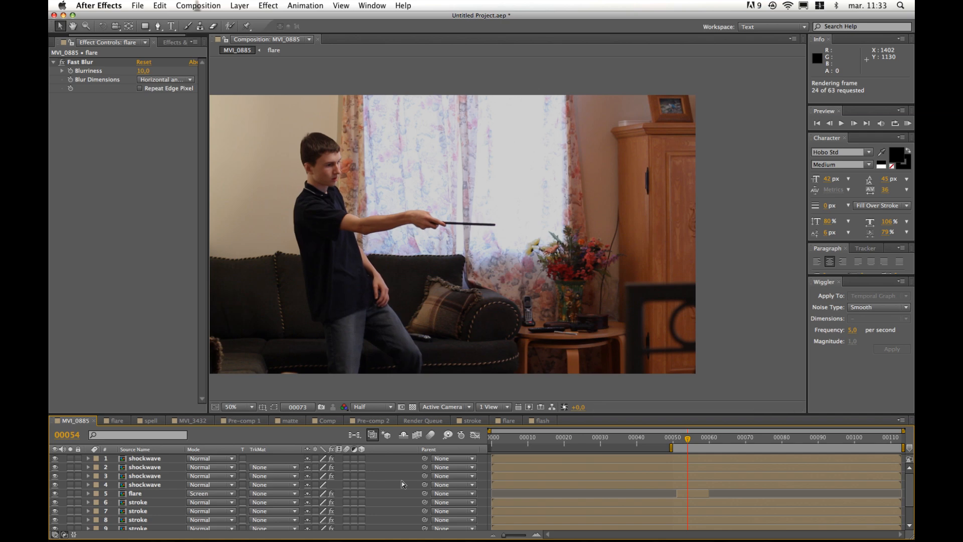
pyautogui.press('space')
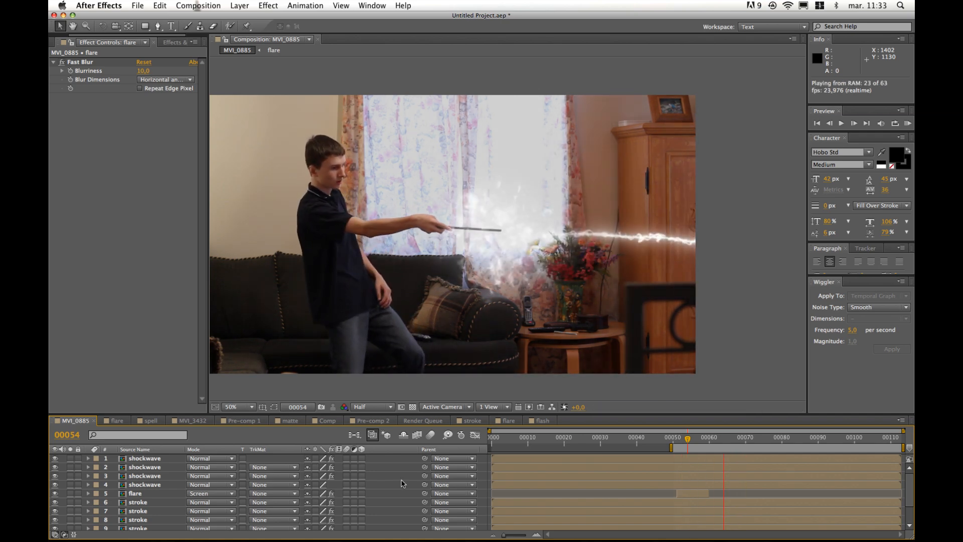
pyautogui.press('space')
pyautogui.moveTo(689, 436); pyautogui.dragTo(717, 443)
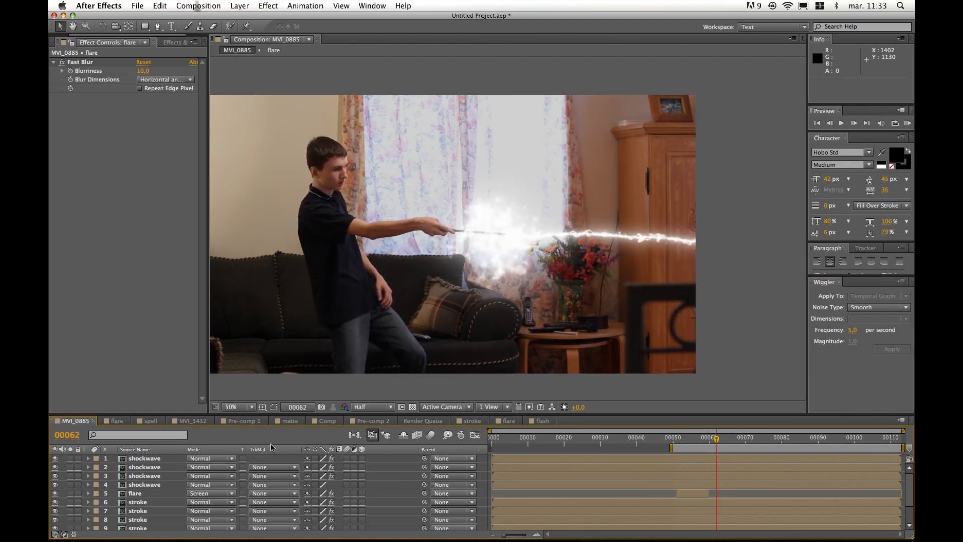
# Step: In the shockwave pre-comp, try a CC Particle World physics velocity of 0,40 on Black Solid 11
pyautogui.doubleClick(145, 483)
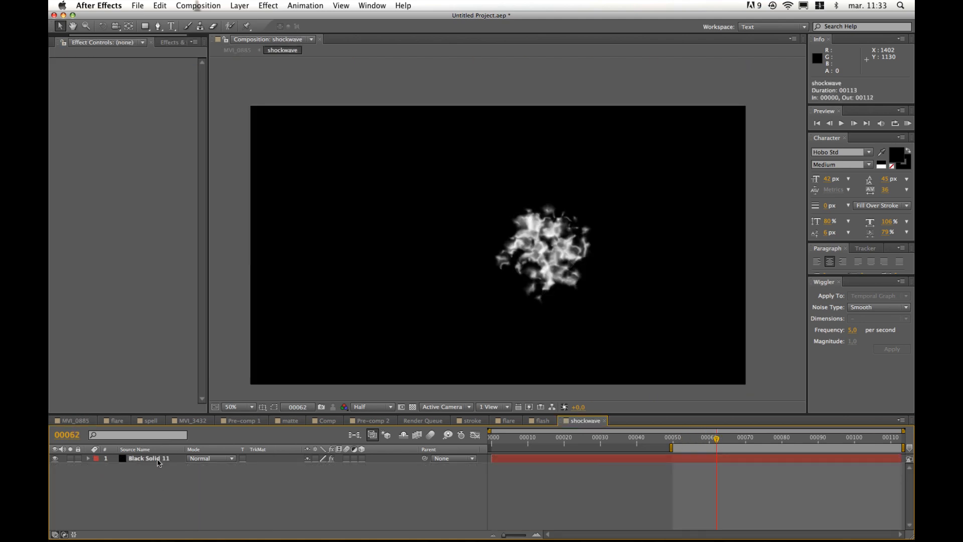
pyautogui.click(158, 462)
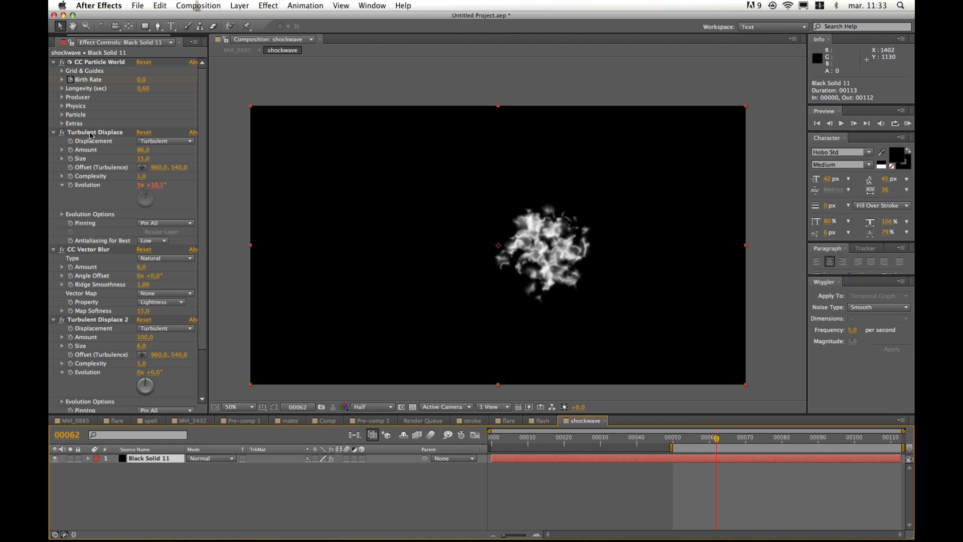
pyautogui.click(63, 89)
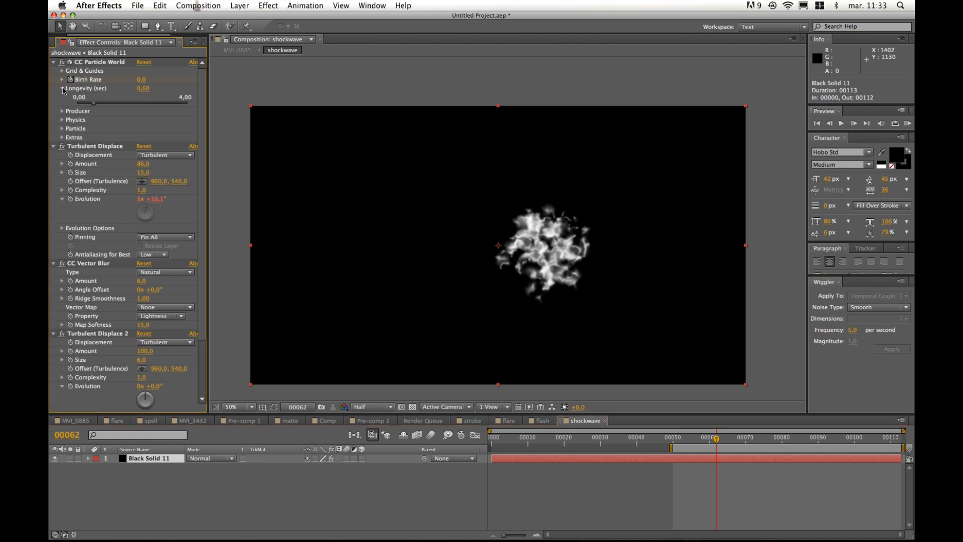
pyautogui.click(62, 89)
pyautogui.click(62, 98)
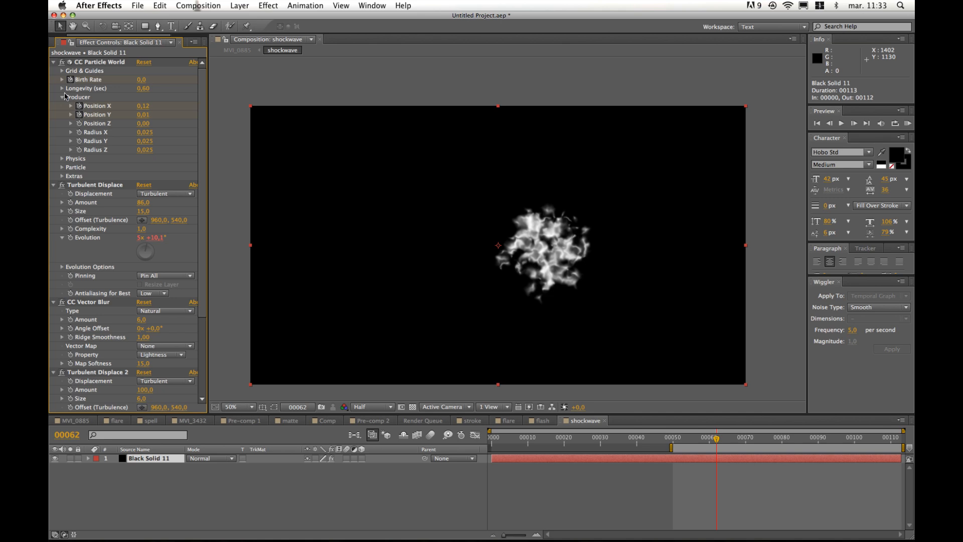
pyautogui.click(62, 97)
pyautogui.click(62, 106)
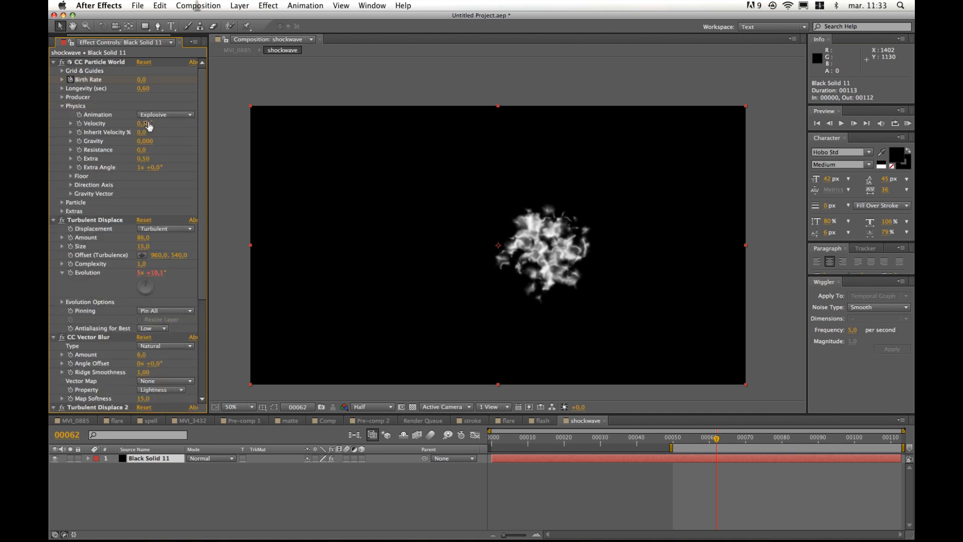
pyautogui.click(145, 124)
pyautogui.write('0,40')
pyautogui.press('Return')
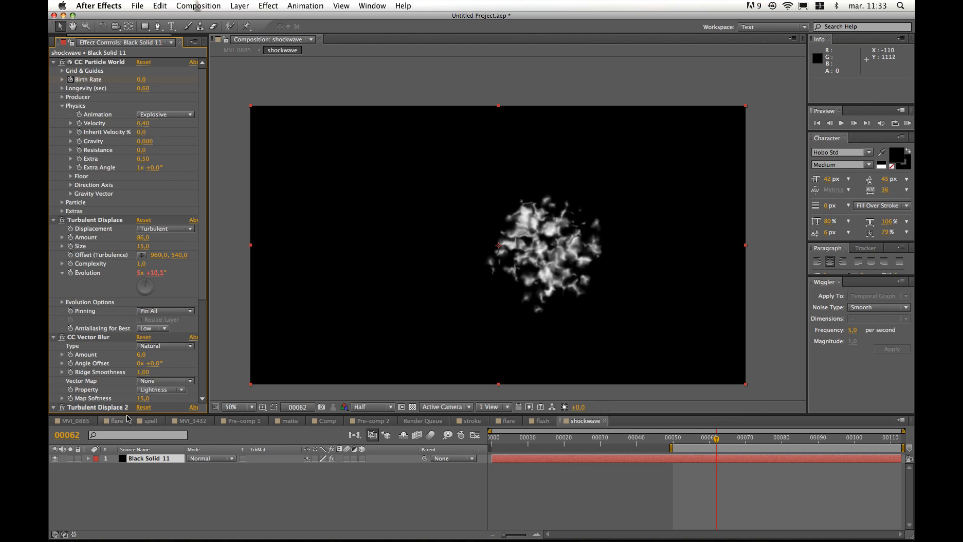
# Step: Restore the earlier particle velocity and return to the MVI_0885 composition
pyautogui.click(144, 129)
pyautogui.write('0')
pyautogui.click(122, 422)
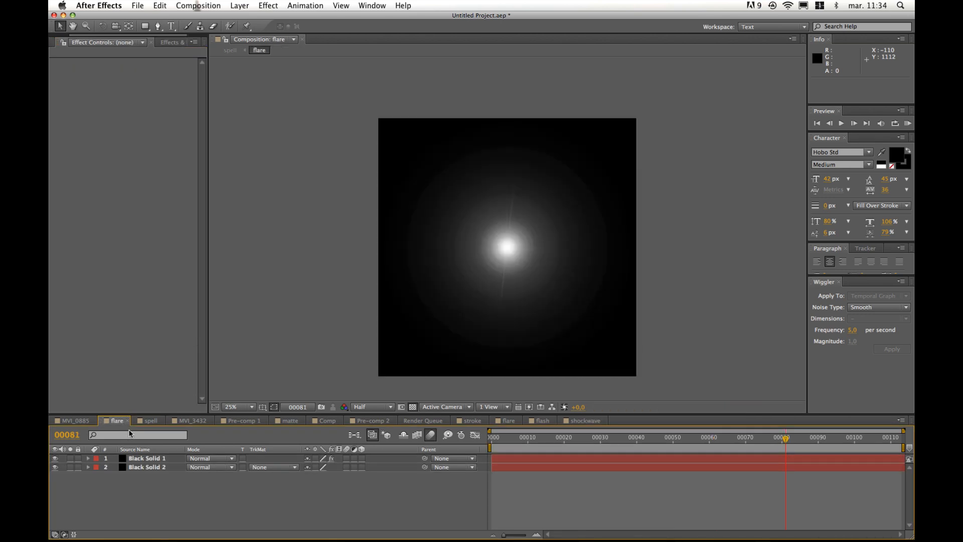
pyautogui.click(75, 420)
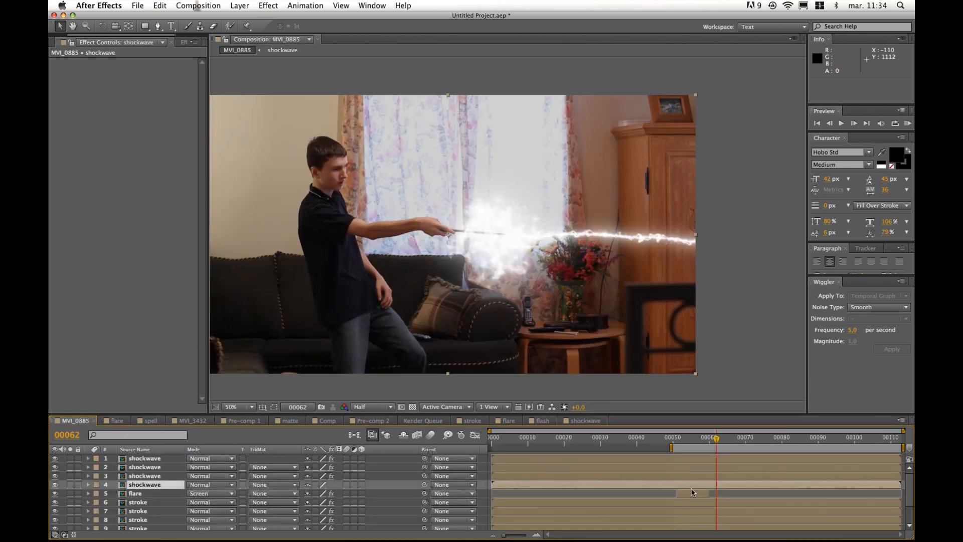
pyautogui.click(167, 459)
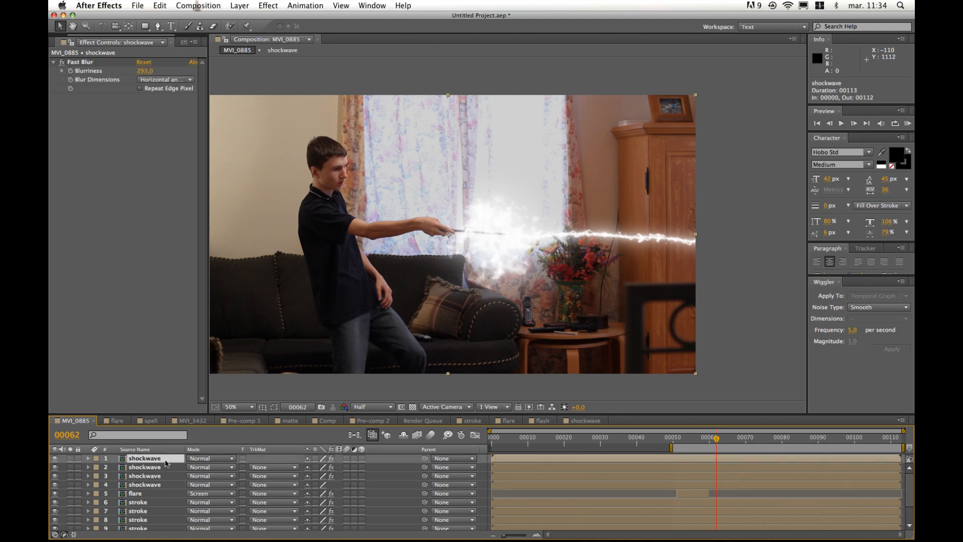
pyautogui.scroll(-2, 162, 475)
pyautogui.keyDown('shift'); pyautogui.click(148, 516); pyautogui.keyUp('shift')
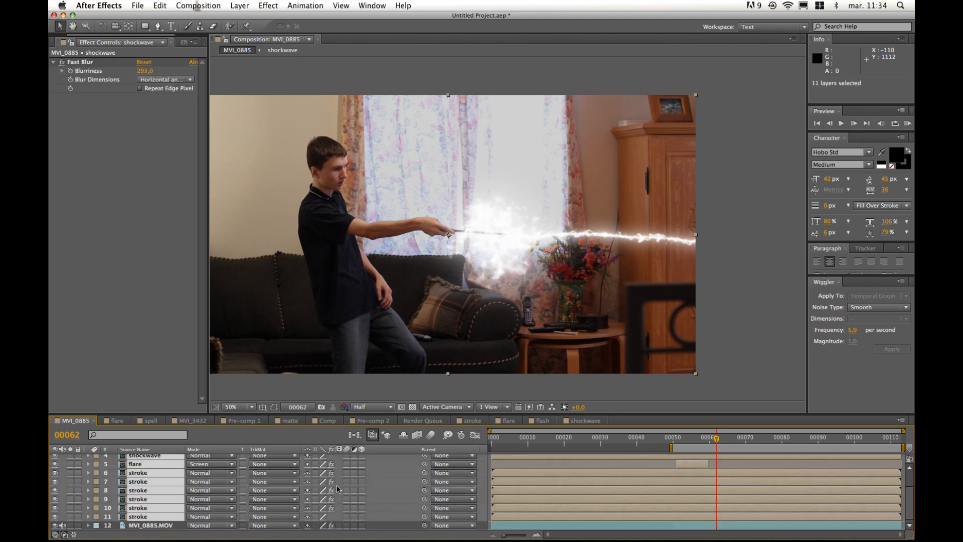
pyautogui.click(383, 520)
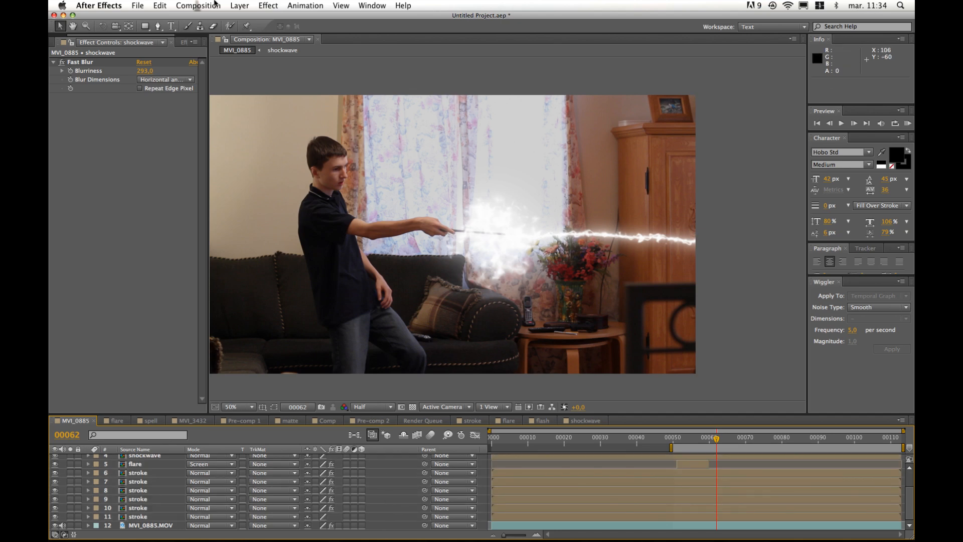
# Step: Create a new black solid layer of 1920 x 1080 px in the MVI_0885 composition
pyautogui.click(239, 5)
pyautogui.moveTo(299, 22)
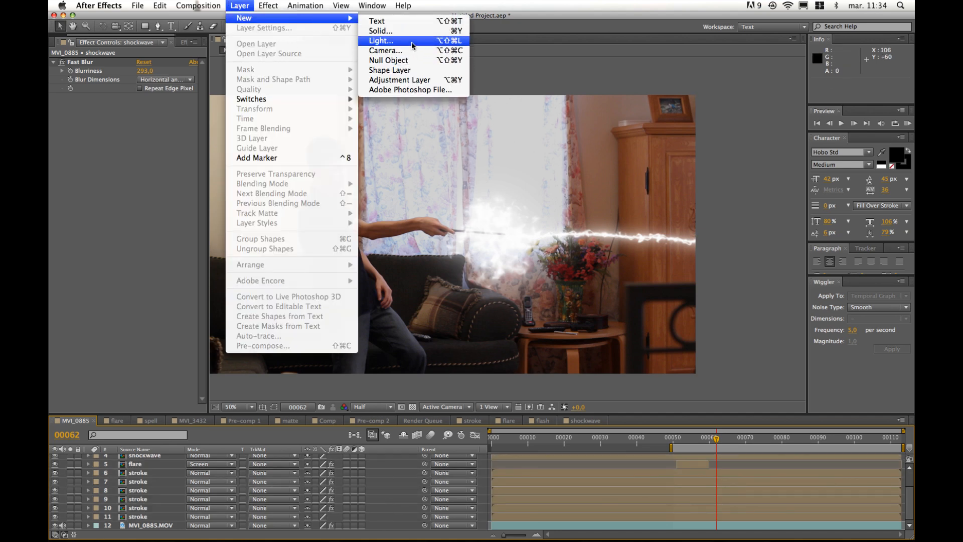
pyautogui.click(410, 32)
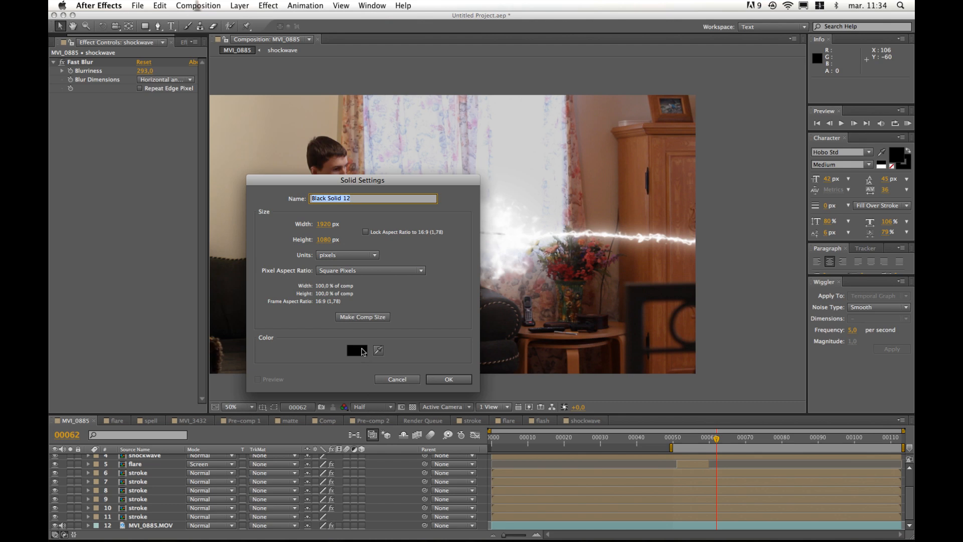
pyautogui.click(448, 379)
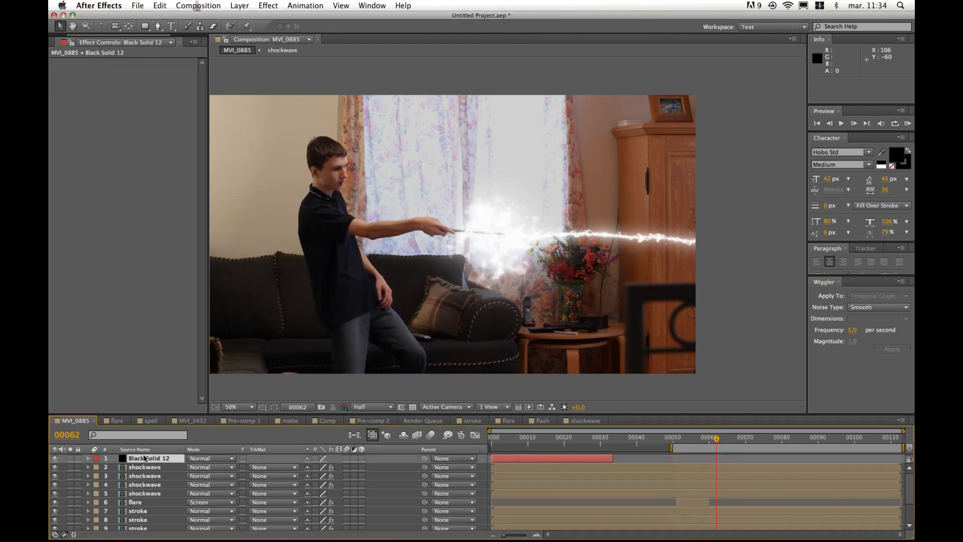
# Step: Place the black solid directly above the MVI_0885.MOV footage and extend its out point to the end of the timeline
pyautogui.moveTo(153, 459); pyautogui.dragTo(154, 521)
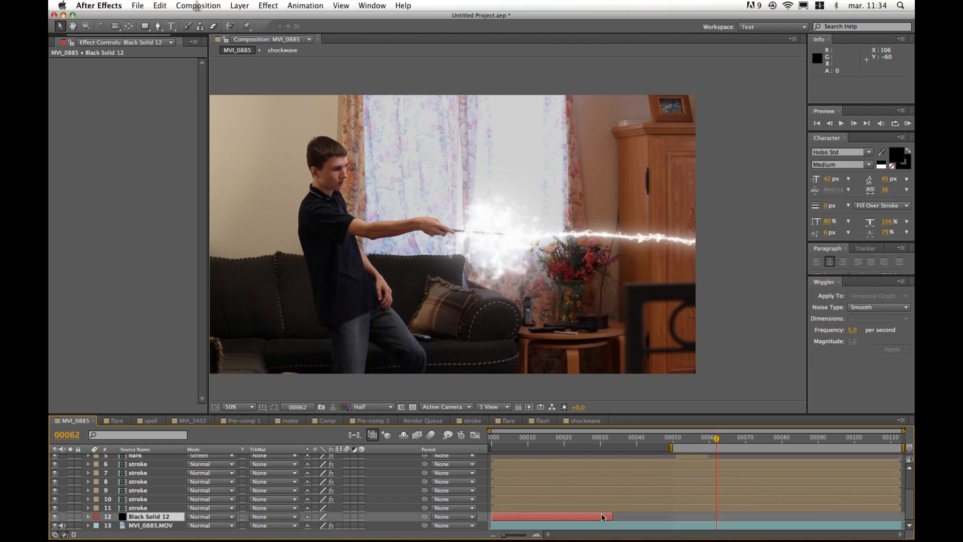
pyautogui.moveTo(613, 518); pyautogui.dragTo(908, 526)
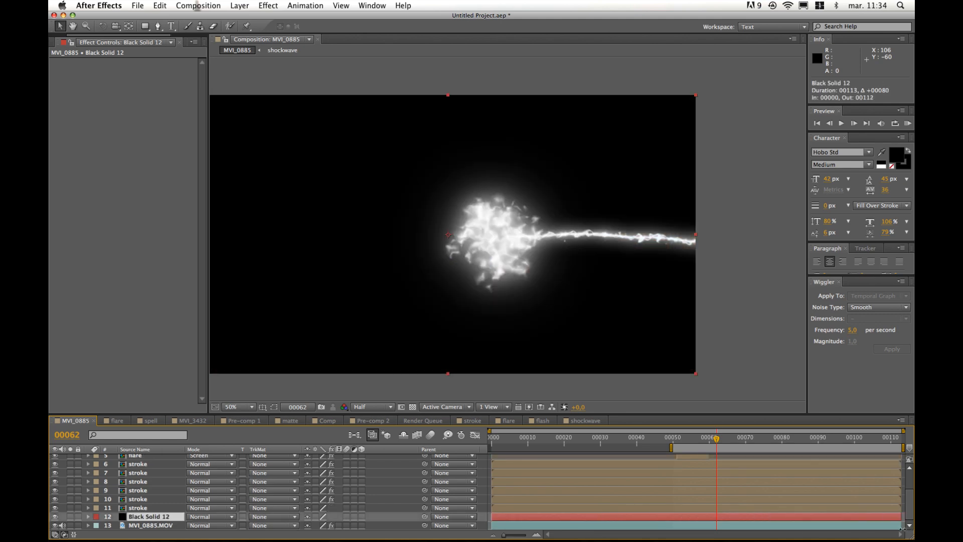
# Step: Pre-compose all layers above the MVI_0885.MOV footage as "spell" and set the pre-comp's blending mode to Screen
pyautogui.scroll(3, 140, 489)
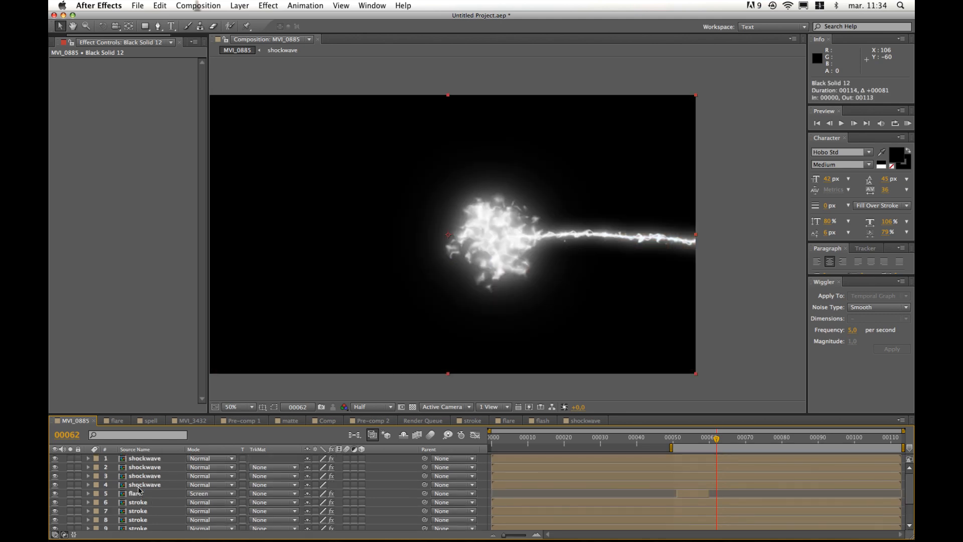
pyautogui.keyDown('shift'); pyautogui.click(153, 460); pyautogui.keyUp('shift')
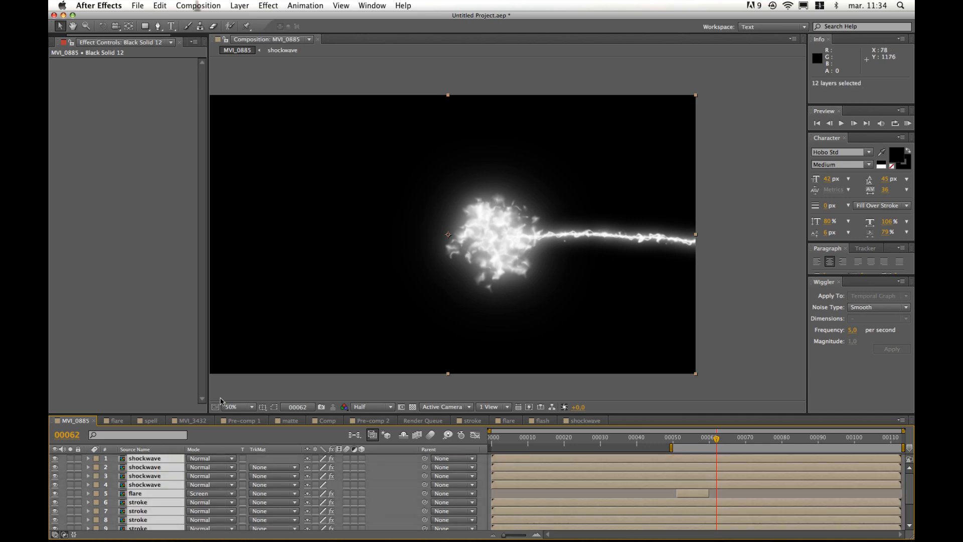
pyautogui.press('super+shift+c')
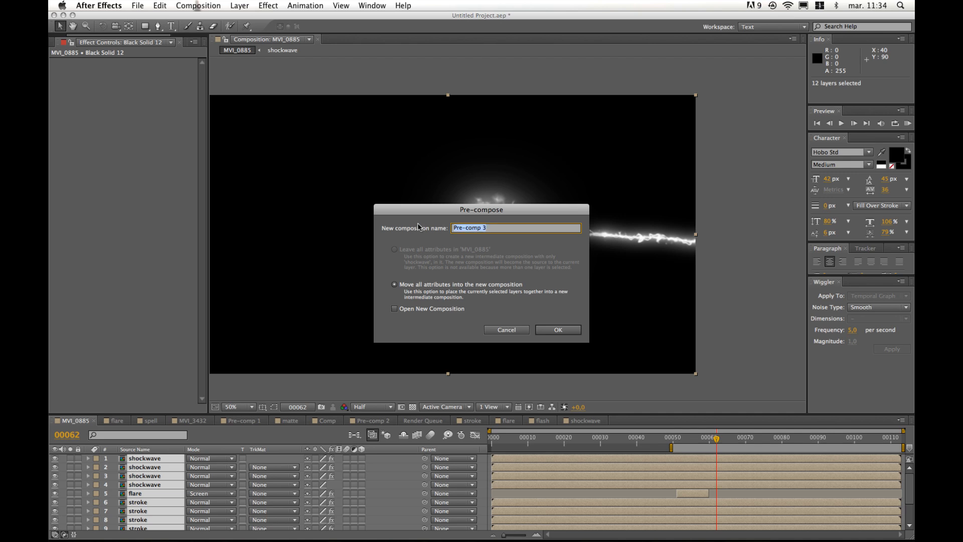
pyautogui.write('spell')
pyautogui.click(552, 330)
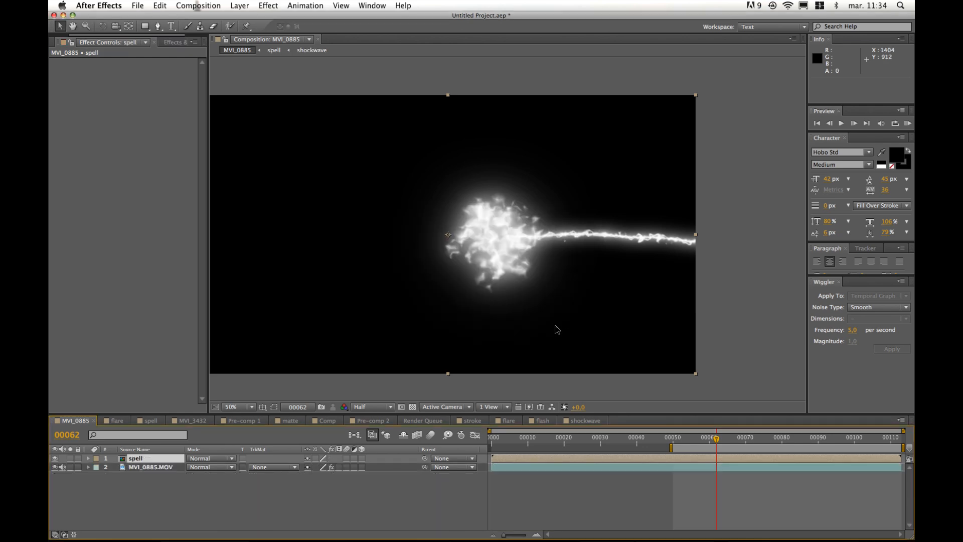
pyautogui.click(221, 458)
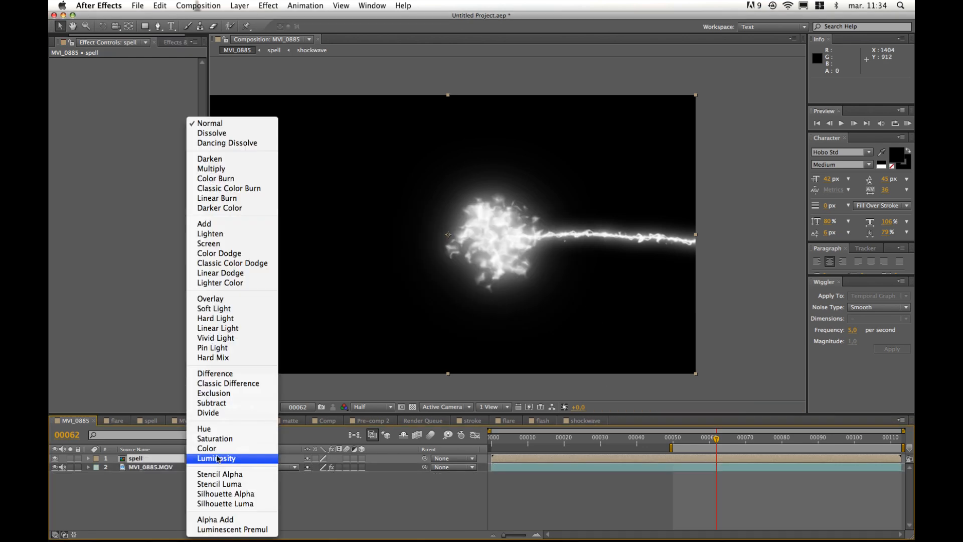
pyautogui.click(255, 244)
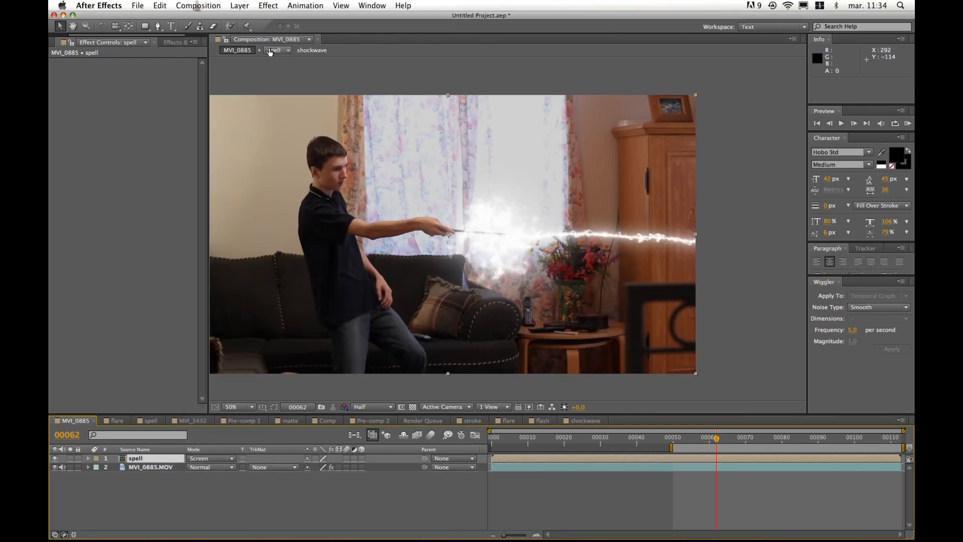
# Step: Apply the Curves effect to the spell layer and raise the midtones of its Red channel
pyautogui.click(276, 6)
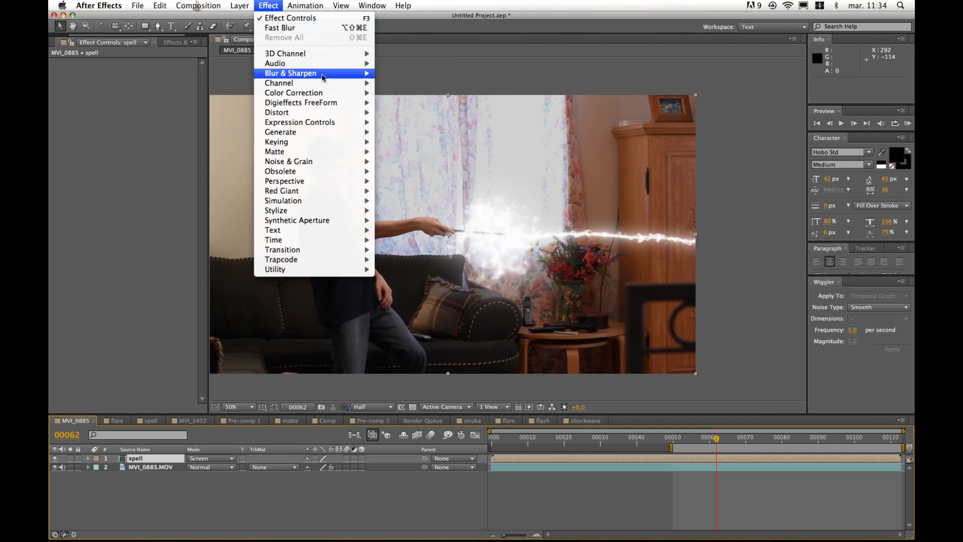
pyautogui.moveTo(341, 94)
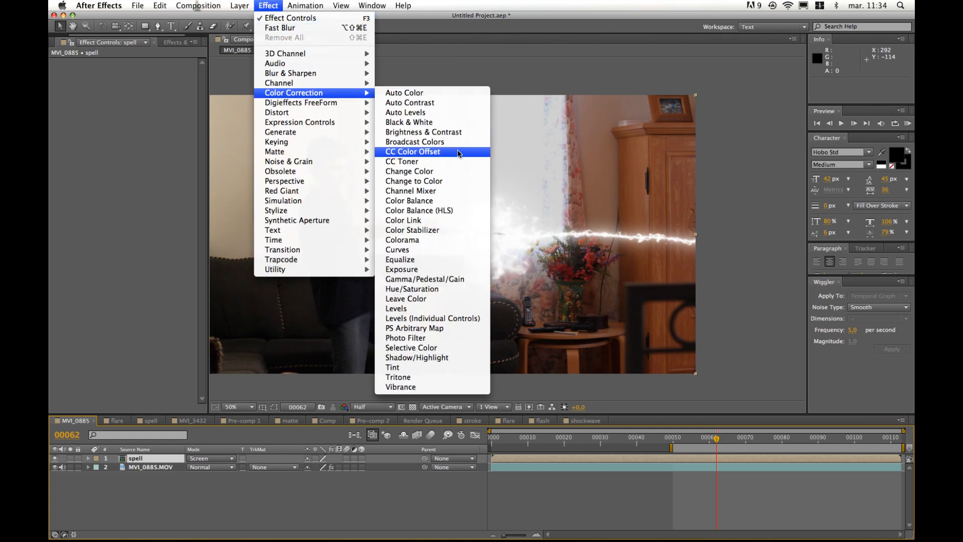
pyautogui.click(401, 249)
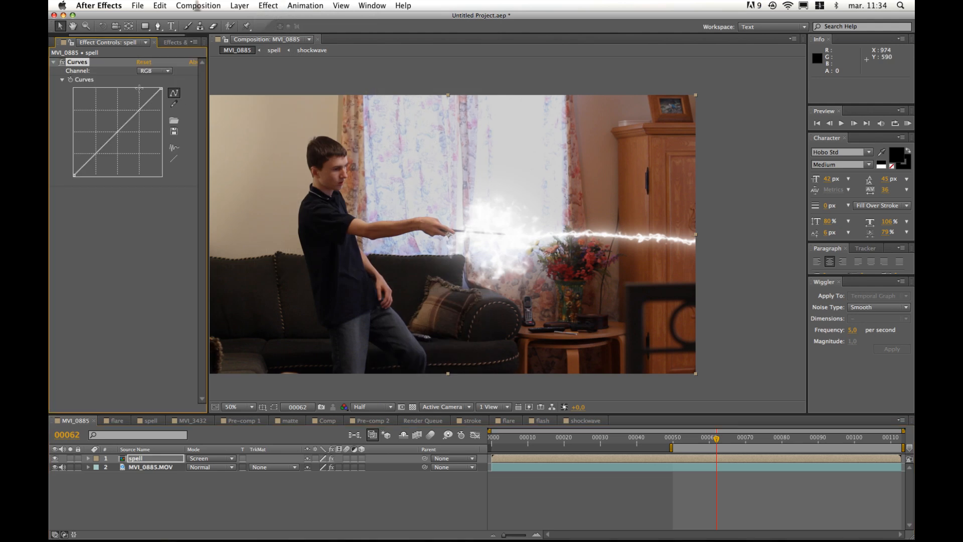
pyautogui.click(146, 71)
pyautogui.click(151, 91)
pyautogui.moveTo(123, 127); pyautogui.dragTo(111, 118)
# Step: Try an adjustment of the Blue channel in the spell layer's Curves and remove the added curve point
pyautogui.click(149, 71)
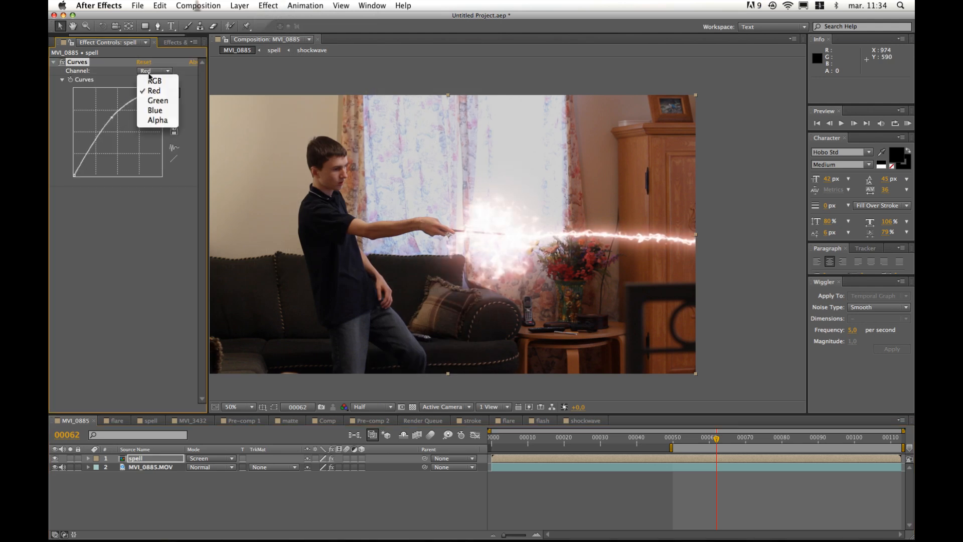
pyautogui.click(160, 112)
pyautogui.moveTo(117, 132); pyautogui.dragTo(171, 88)
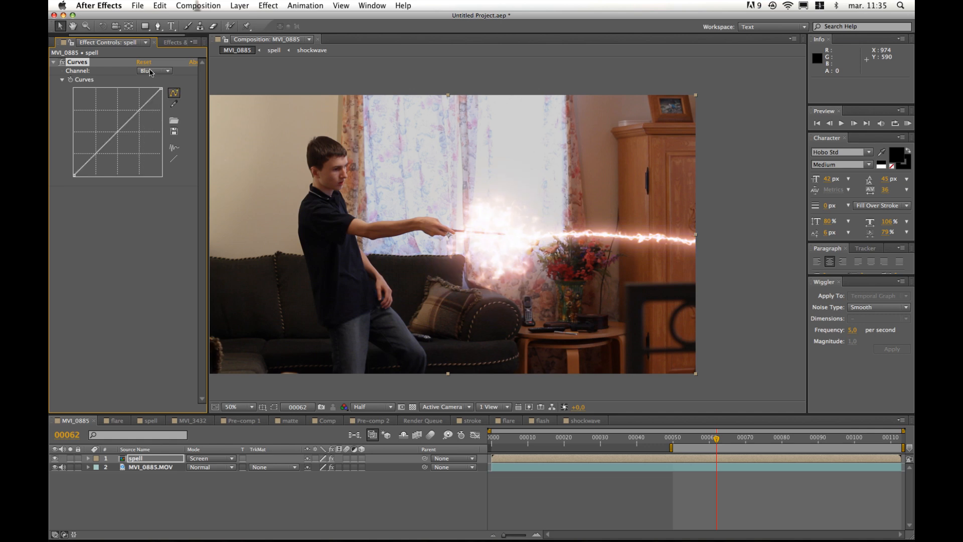
pyautogui.click(150, 71)
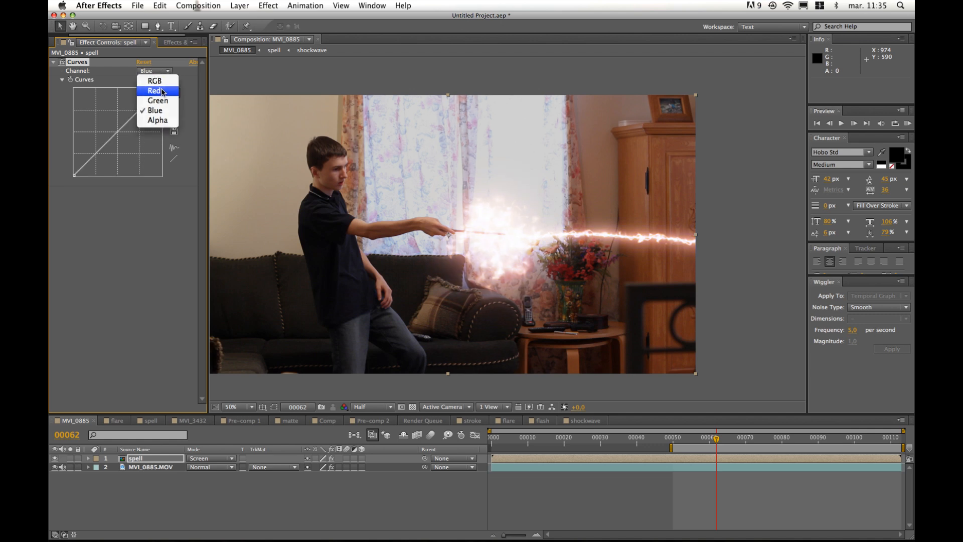
pyautogui.click(162, 91)
# Step: Lower the midtones of the Green and Blue channels in the spell layer's Curves to tint the spell red
pyautogui.click(166, 70)
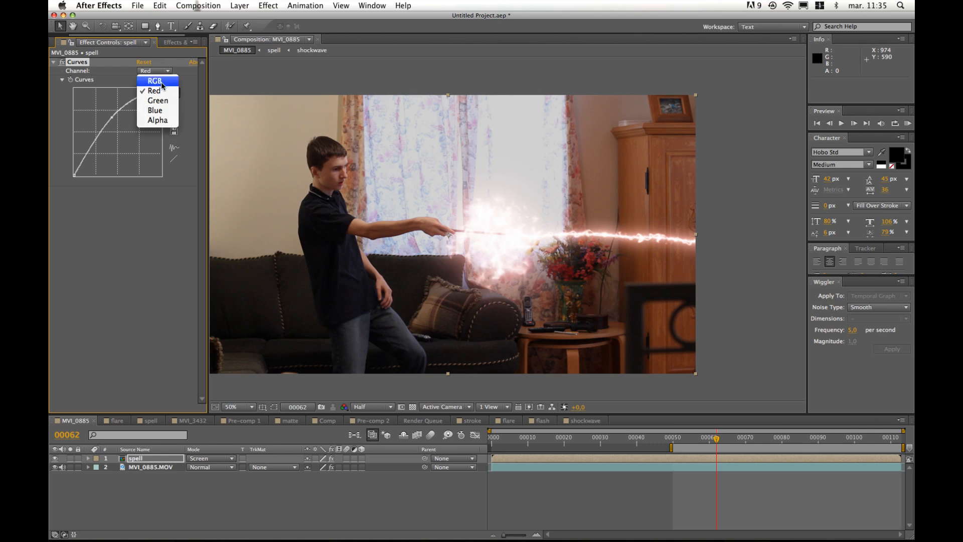
pyautogui.click(155, 97)
pyautogui.moveTo(128, 139); pyautogui.dragTo(134, 140)
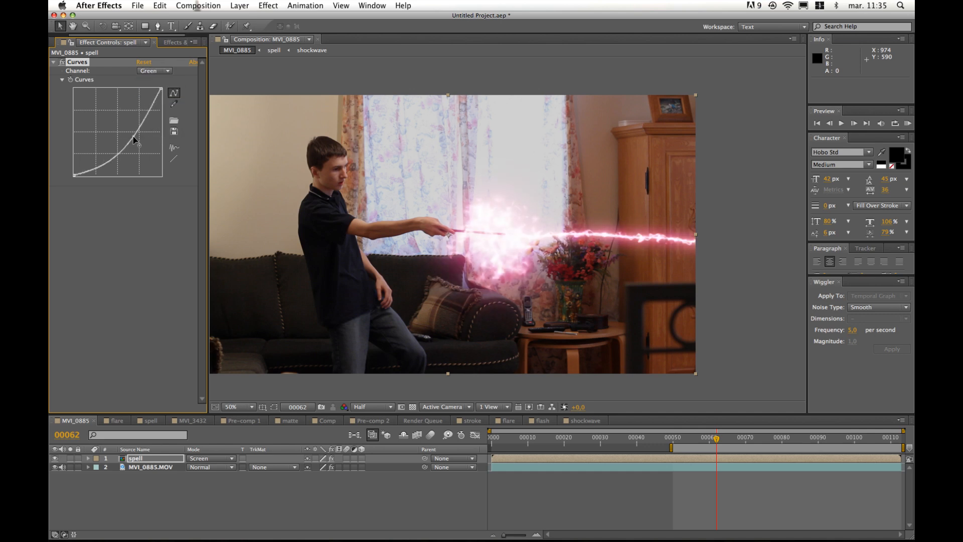
pyautogui.click(145, 70)
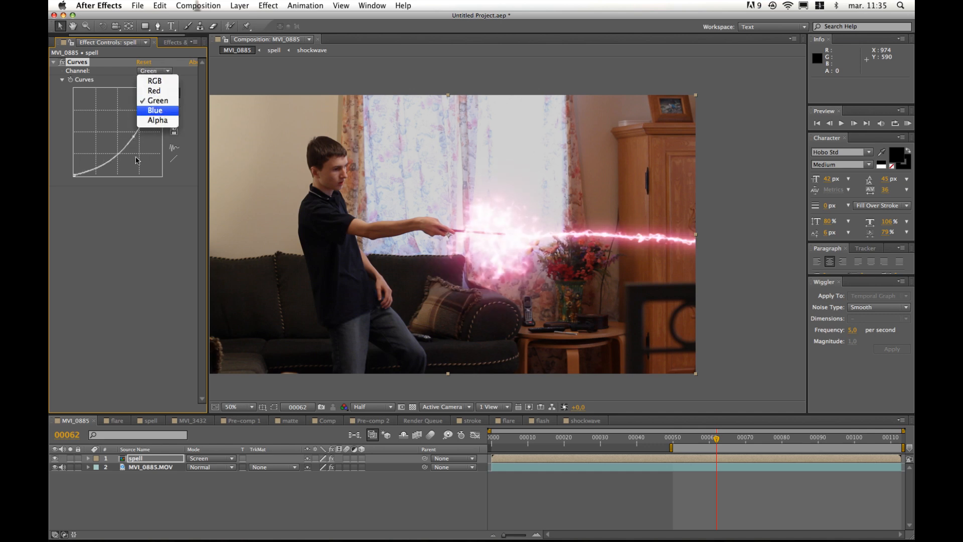
pyautogui.click(156, 112)
pyautogui.moveTo(121, 135); pyautogui.dragTo(132, 140)
# Step: Try raising the overall RGB curve of the spell layer and remove the added curve point
pyautogui.click(152, 70)
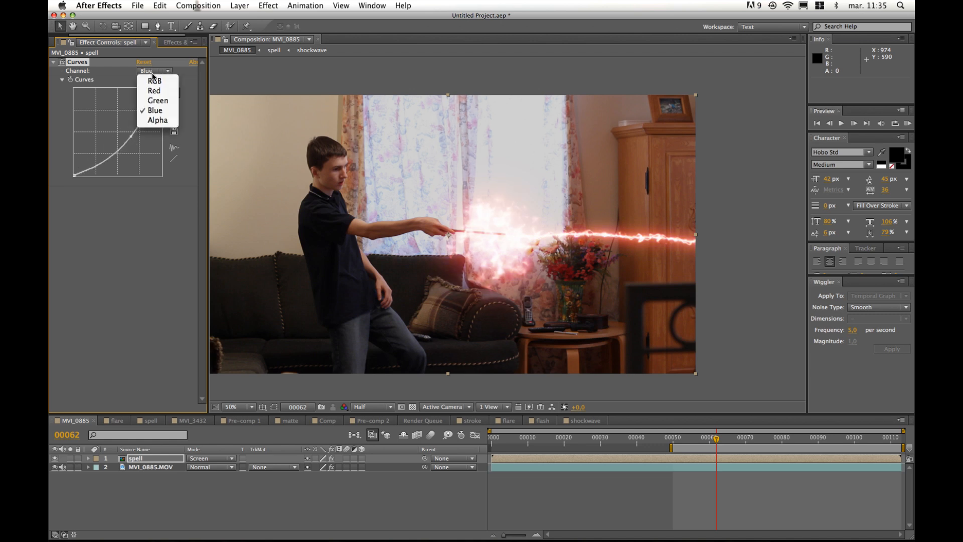
pyautogui.click(155, 81)
pyautogui.moveTo(120, 134); pyautogui.dragTo(176, 197)
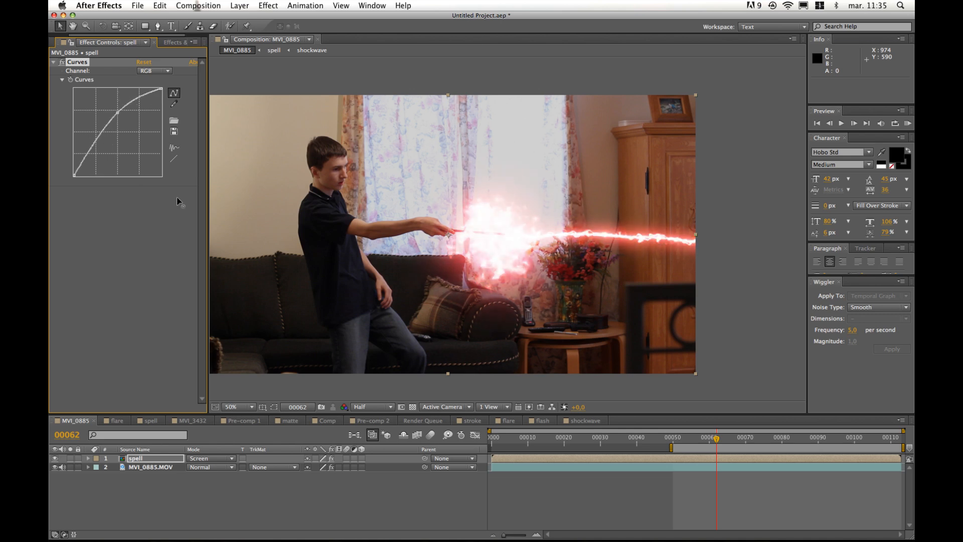
pyautogui.moveTo(115, 113); pyautogui.dragTo(165, 158)
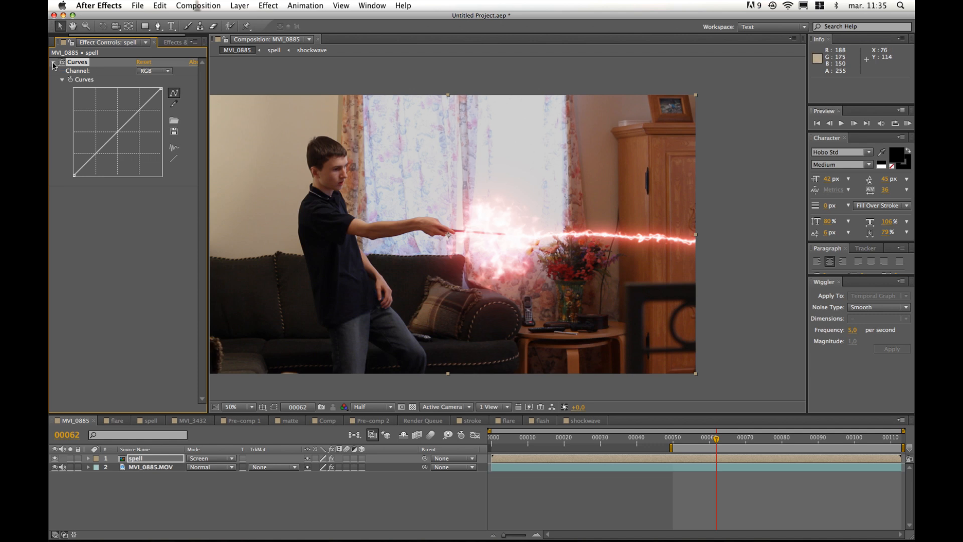
# Step: Lower the Blue channel curve of the spell layer slightly further, collapse the Curves effect and deselect the layer
pyautogui.click(139, 71)
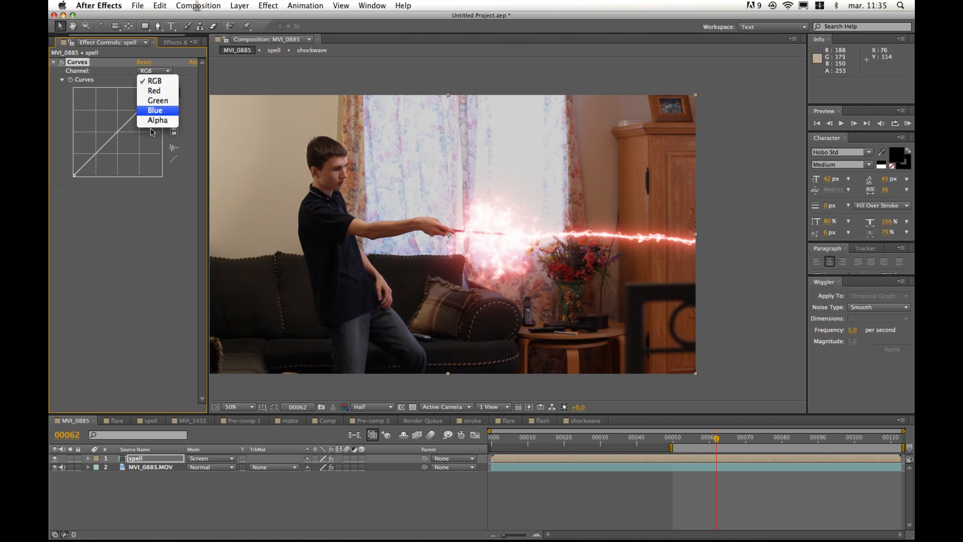
pyautogui.click(150, 109)
pyautogui.moveTo(133, 137); pyautogui.dragTo(134, 141)
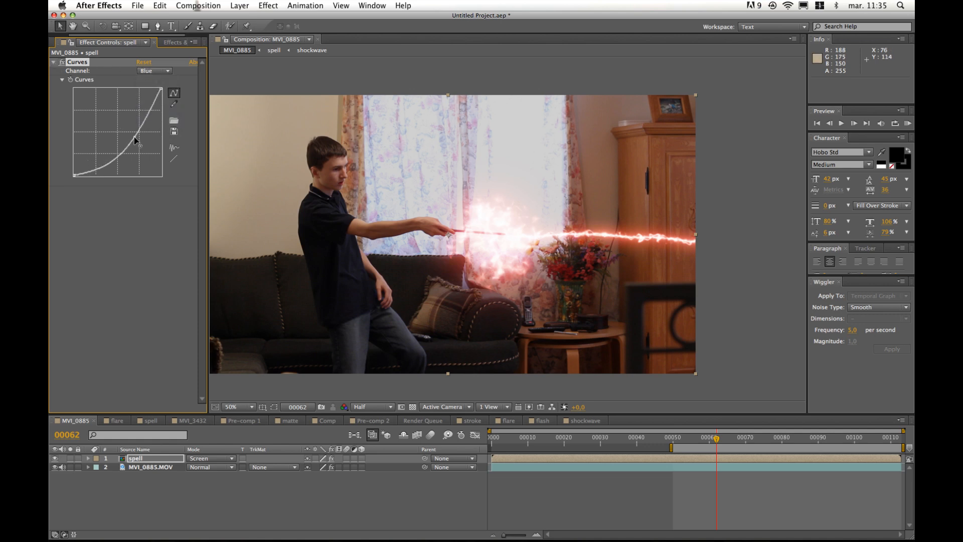
pyautogui.click(53, 62)
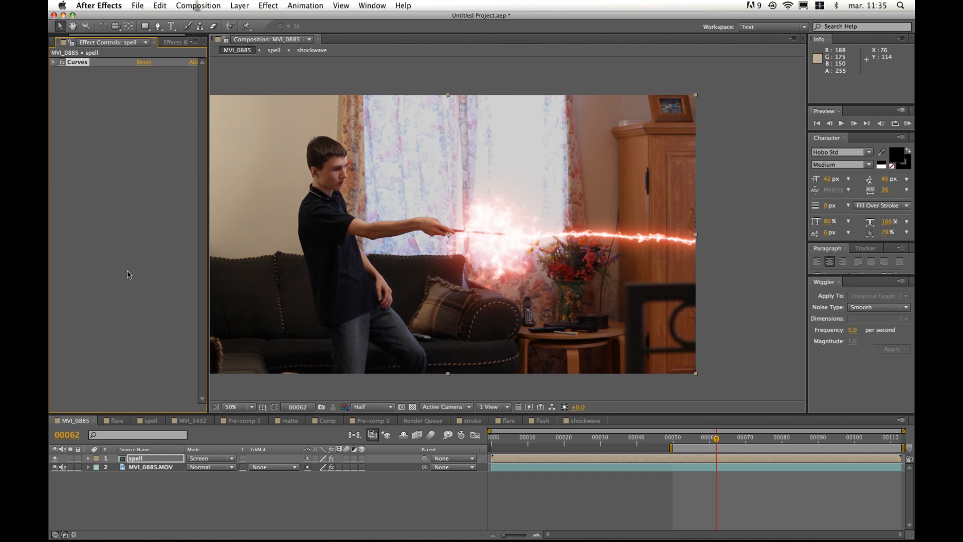
pyautogui.click(230, 490)
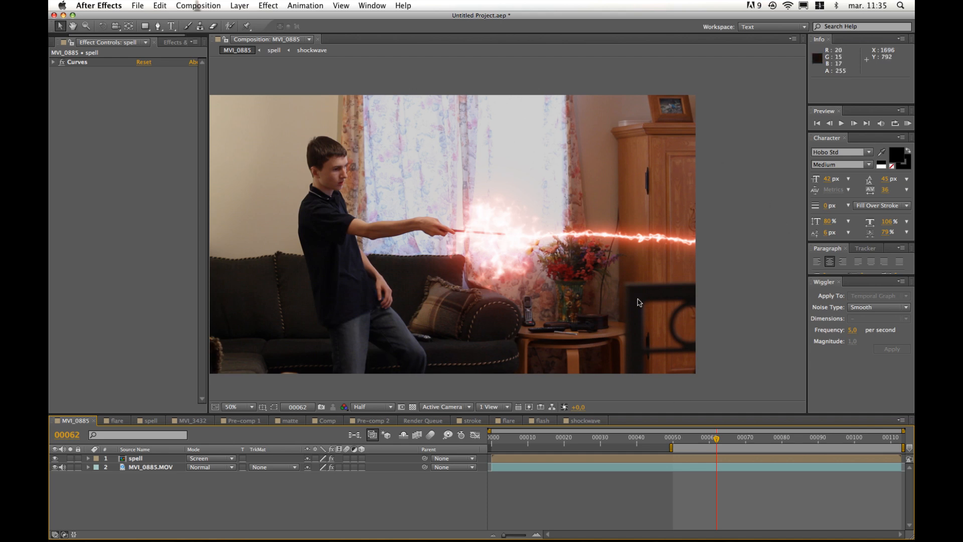
# Step: Duplicate the MVI_0885.MOV footage layer below the spell layer
pyautogui.press('space')
pyautogui.moveTo(507, 300); pyautogui.dragTo(551, 286)
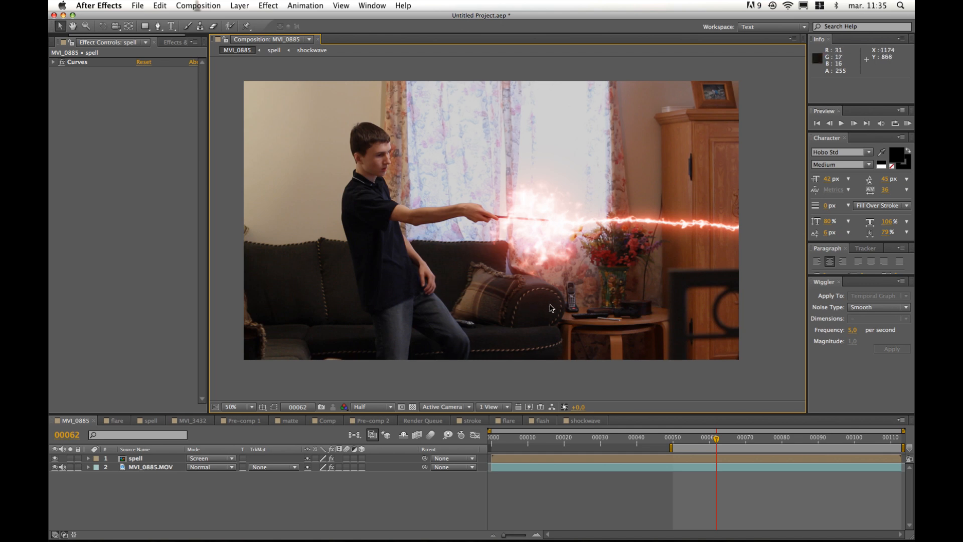
pyautogui.moveTo(605, 301); pyautogui.dragTo(571, 309)
pyautogui.click(171, 467)
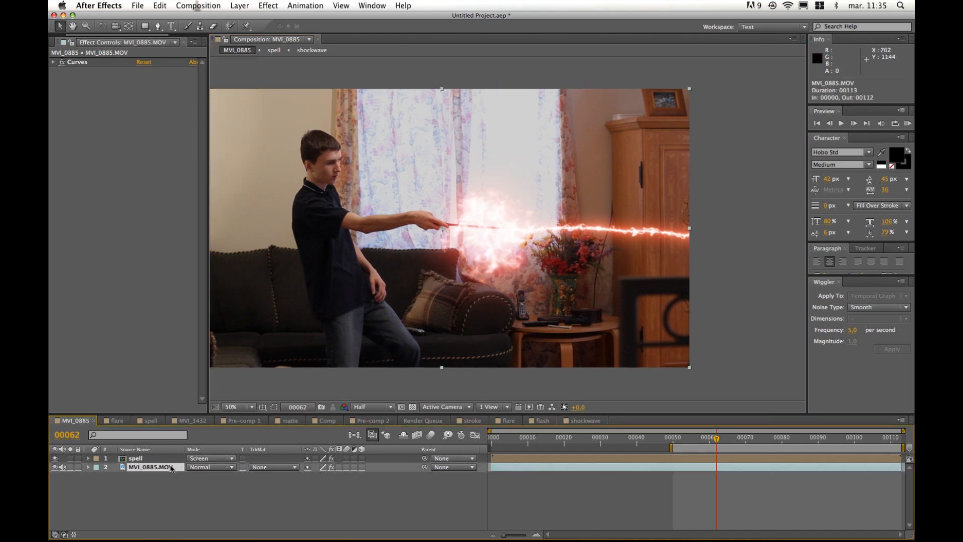
pyautogui.press('super+d')
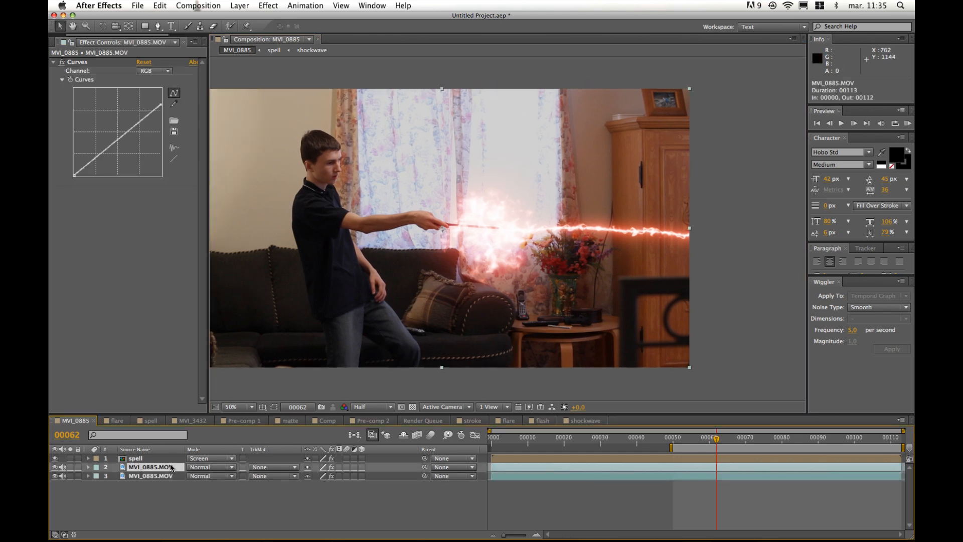
pyautogui.click(160, 71)
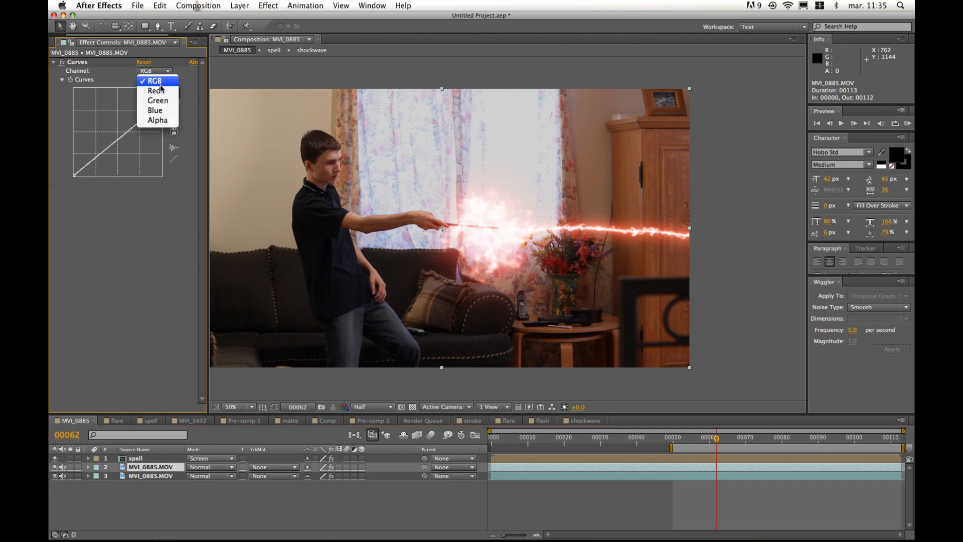
# Step: Apply Hue/Saturation to the upper MVI_0885.MOV layer, enable Colorize and set the Colorize Saturation to 56
pyautogui.click(268, 5)
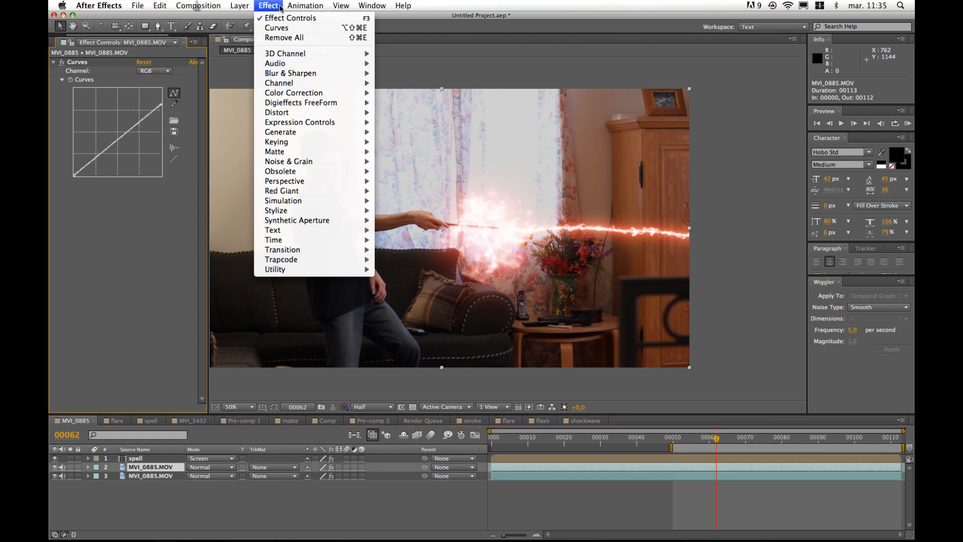
pyautogui.moveTo(312, 95)
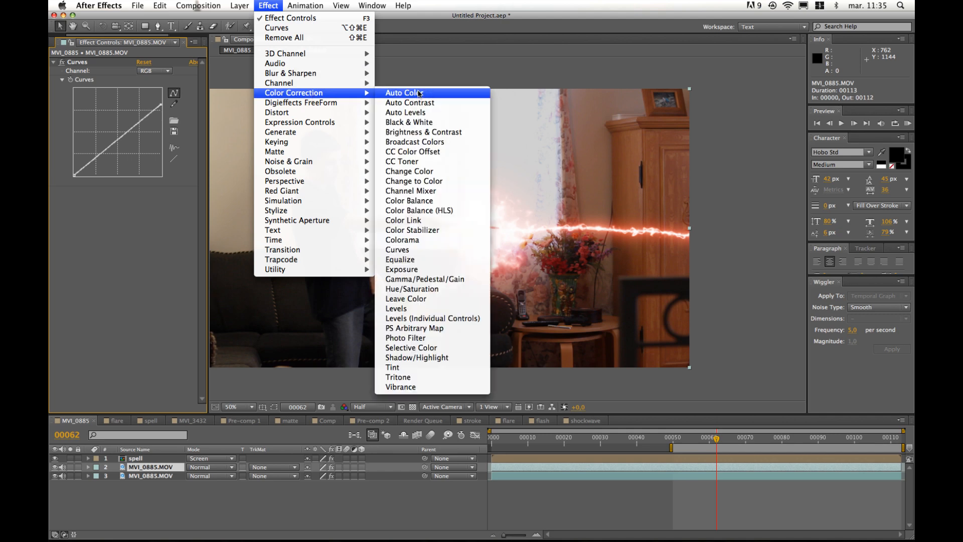
pyautogui.click(432, 289)
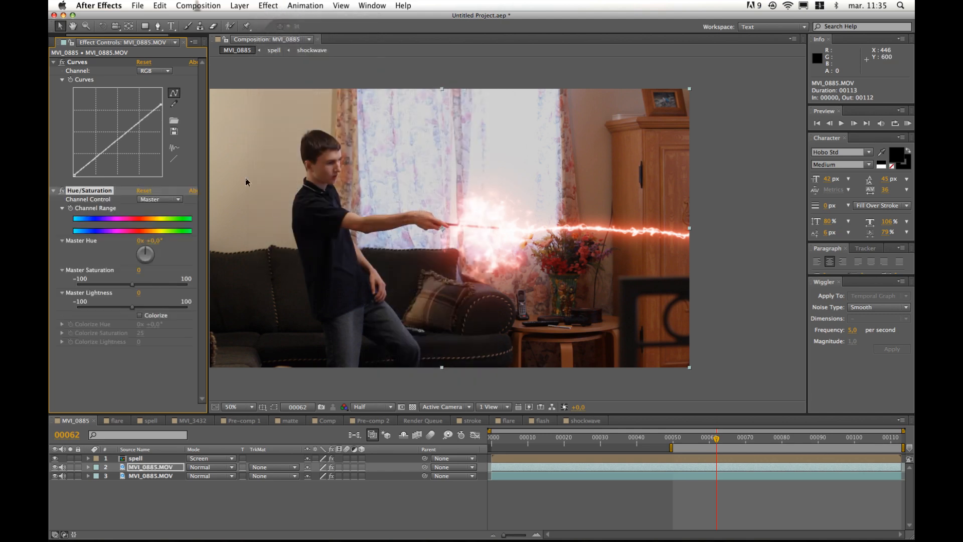
pyautogui.click(140, 316)
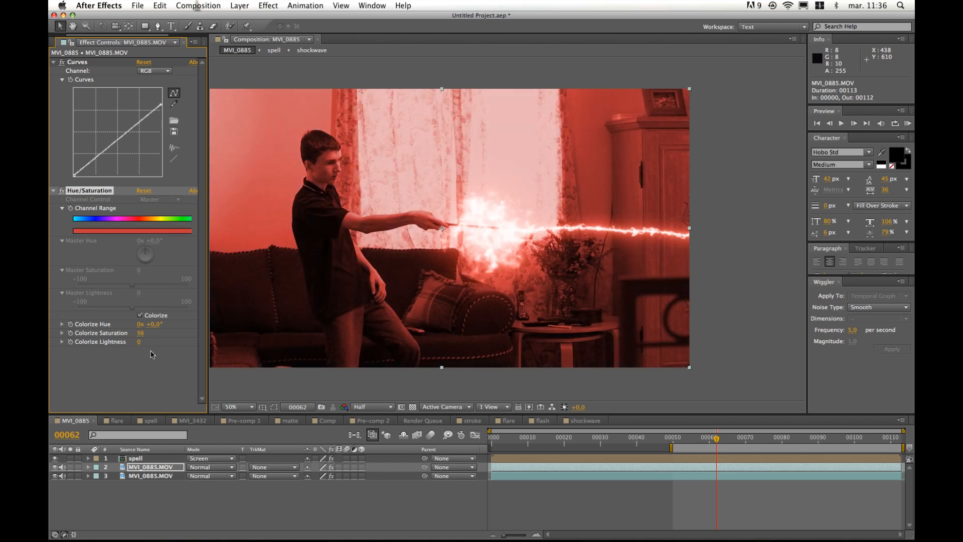
# Step: Set the blending mode of the colorized upper MVI_0885.MOV layer to Add and hide the layer
pyautogui.click(204, 467)
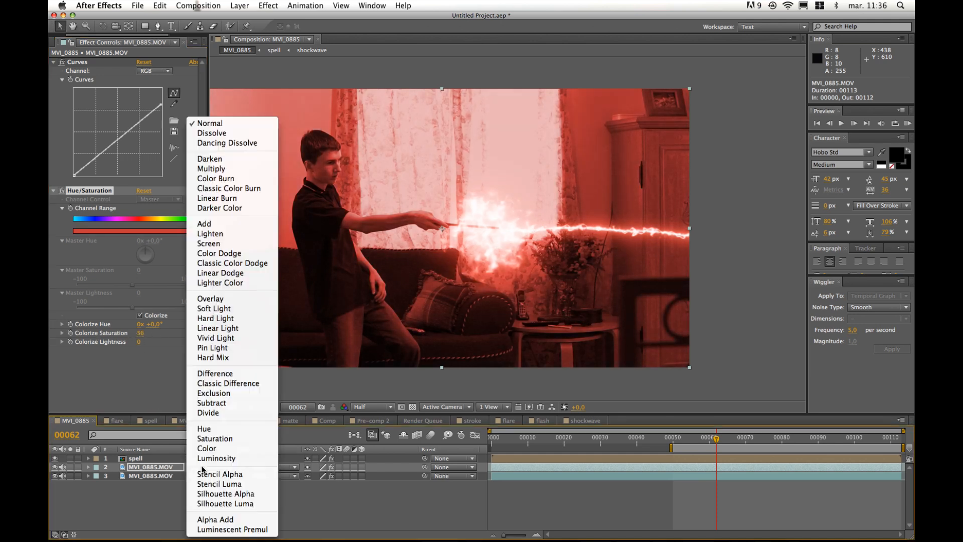
pyautogui.click(246, 265)
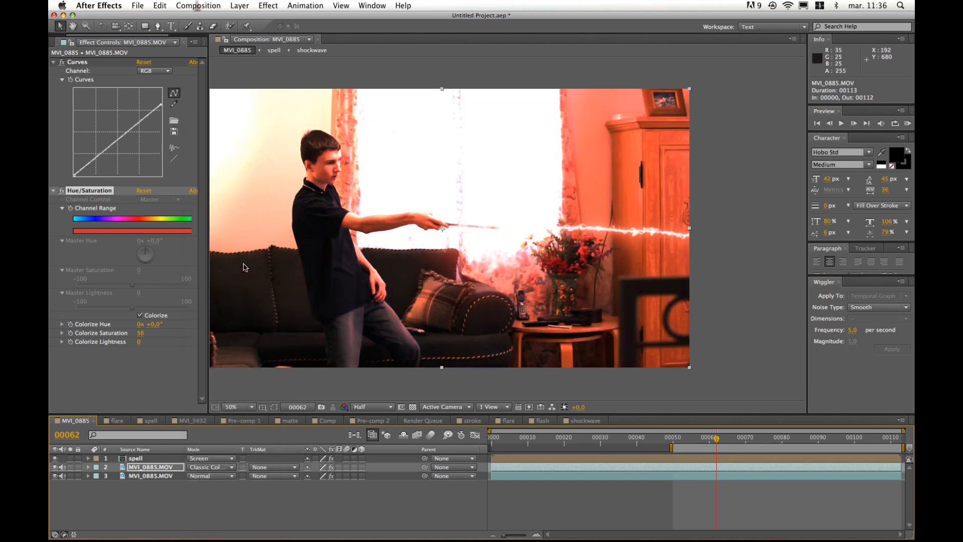
pyautogui.click(207, 468)
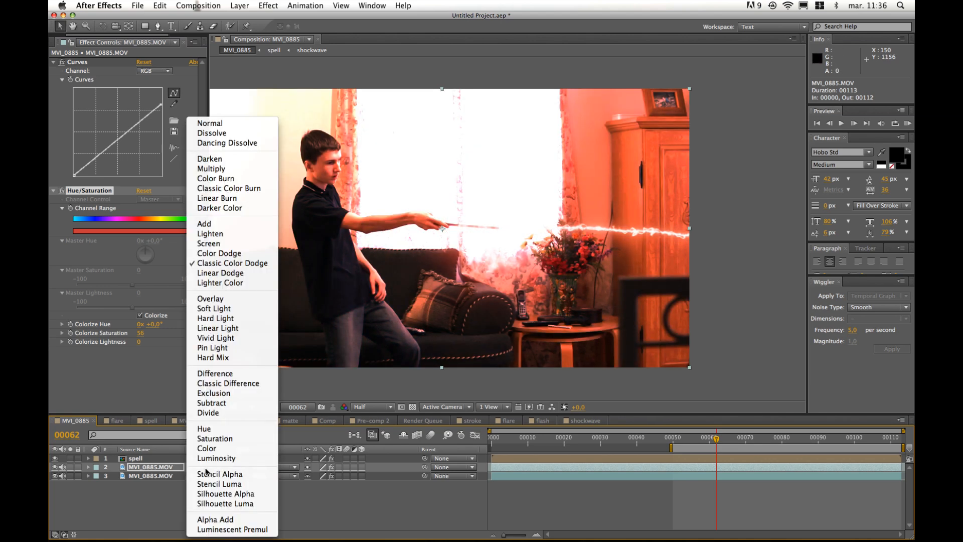
pyautogui.click(204, 224)
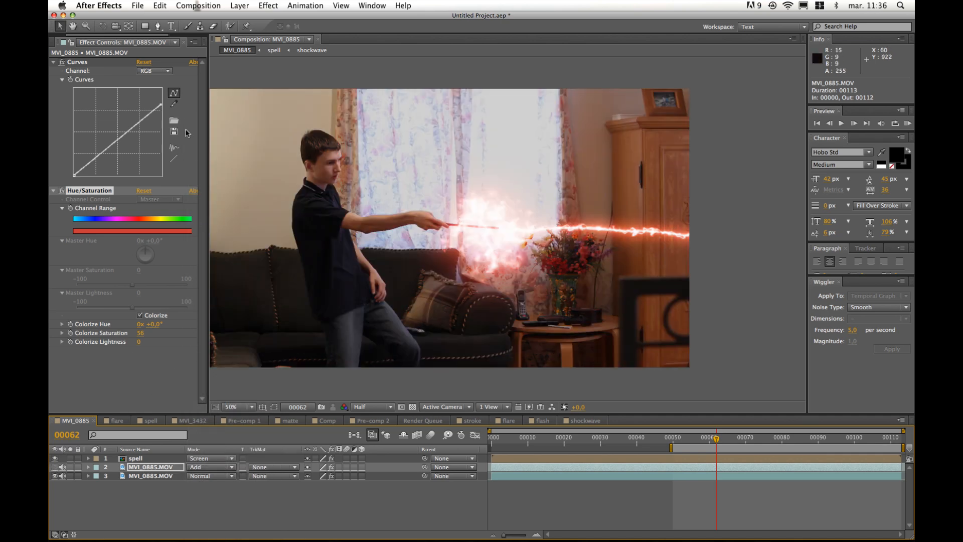
# Step: Start a Pen mask on the upper MVI_0885.MOV layer, running from beside the cabinet, below the window's middle and up to the curtain near the man
pyautogui.click(158, 27)
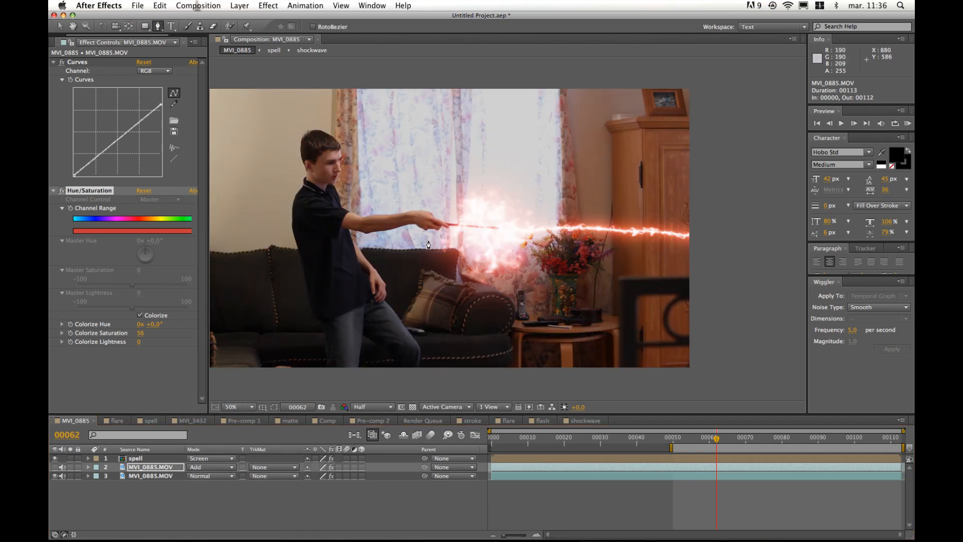
pyautogui.click(606, 115)
pyautogui.click(605, 145)
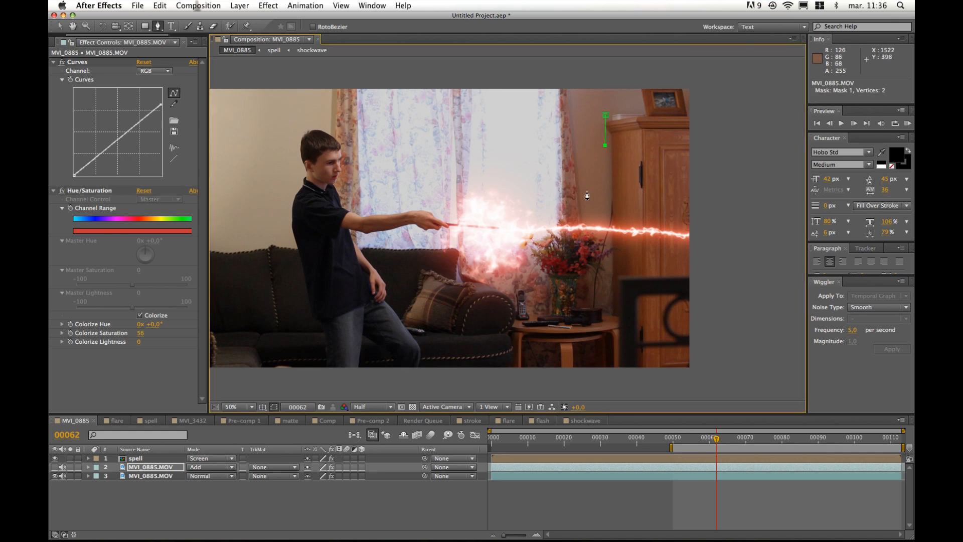
pyautogui.click(586, 191)
pyautogui.click(540, 206)
pyautogui.click(469, 210)
pyautogui.click(415, 205)
pyautogui.click(361, 168)
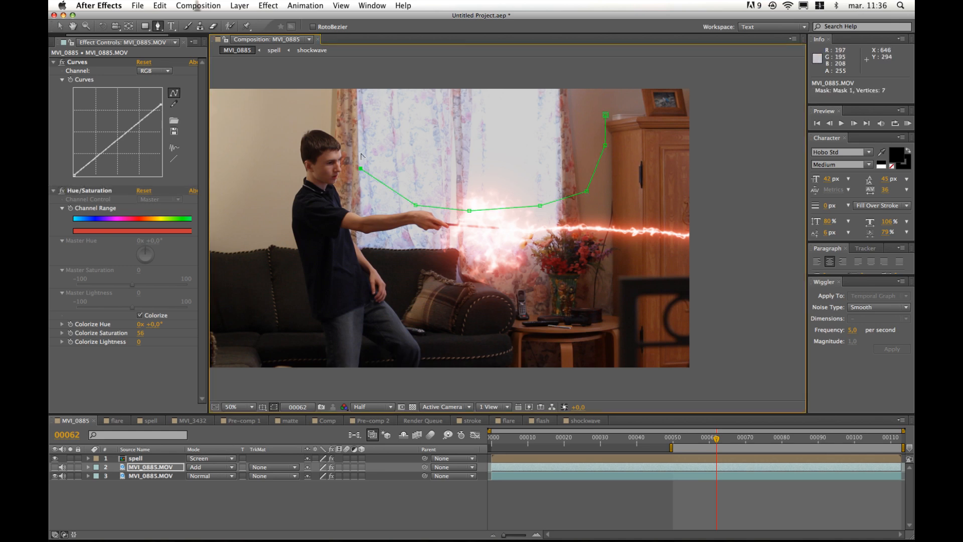
pyautogui.click(348, 110)
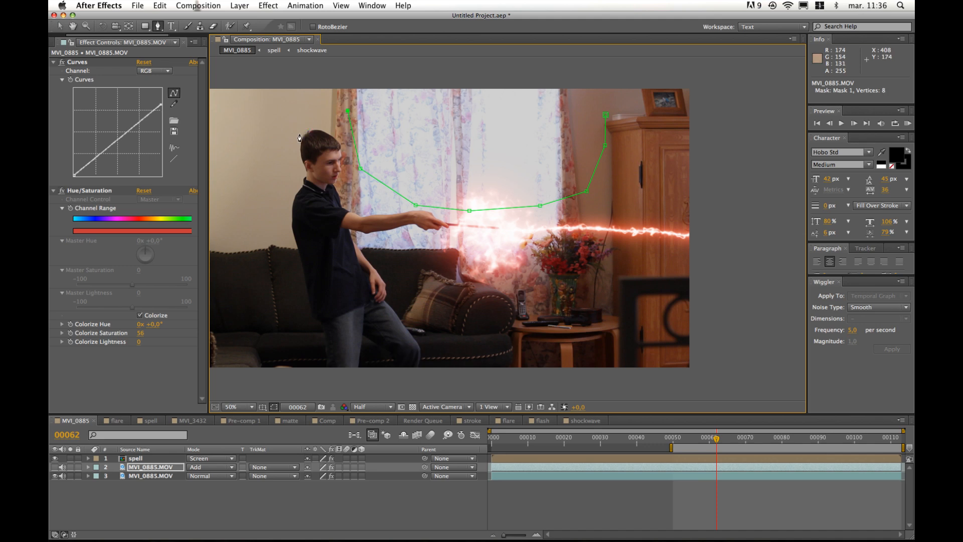
pyautogui.click(318, 159)
pyautogui.click(293, 220)
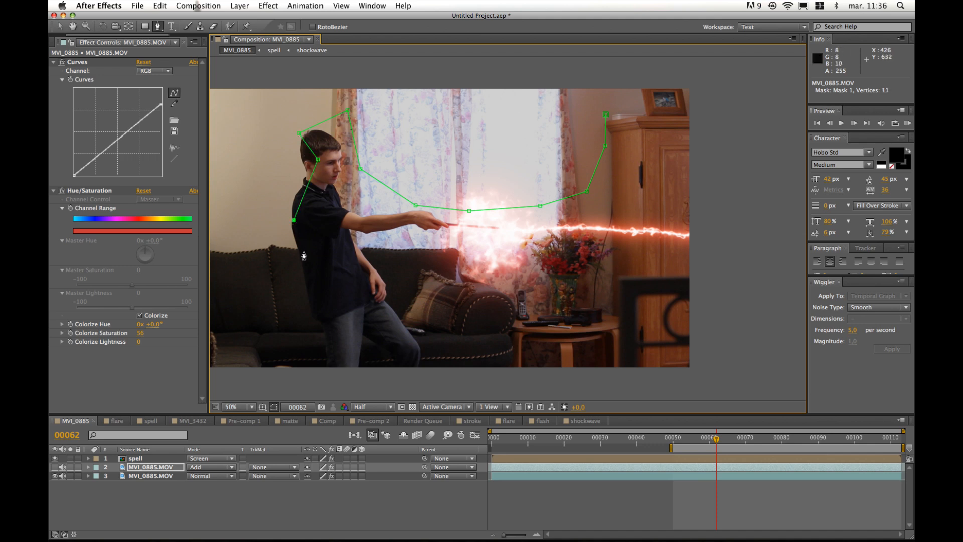
pyautogui.press('super+z')
pyautogui.press('super+z')
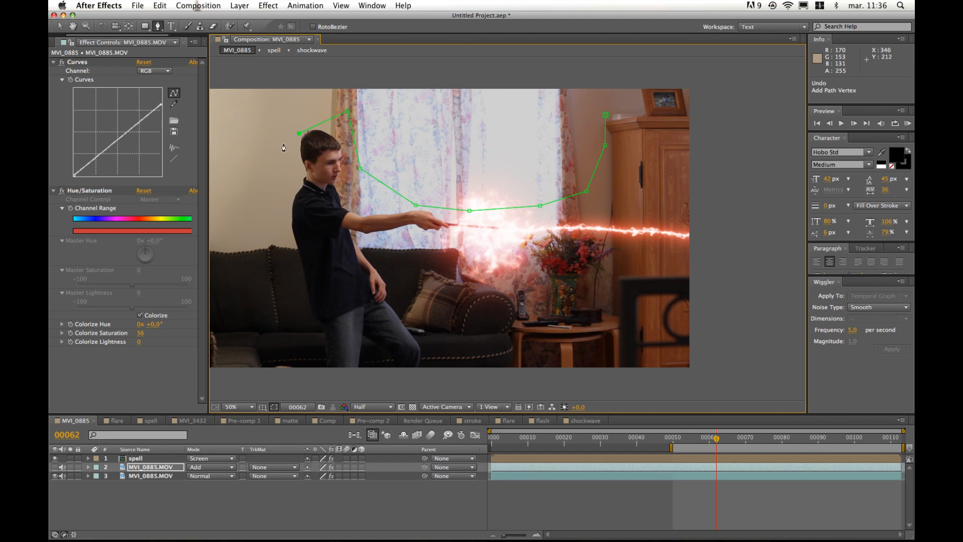
# Step: Continue the mask path around the wall behind the man's head and back, down to the sofa
pyautogui.click(283, 143)
pyautogui.click(254, 176)
pyautogui.click(262, 243)
pyautogui.press('h')
pyautogui.moveTo(295, 287); pyautogui.dragTo(293, 264)
pyautogui.press('g')
pyautogui.click(268, 287)
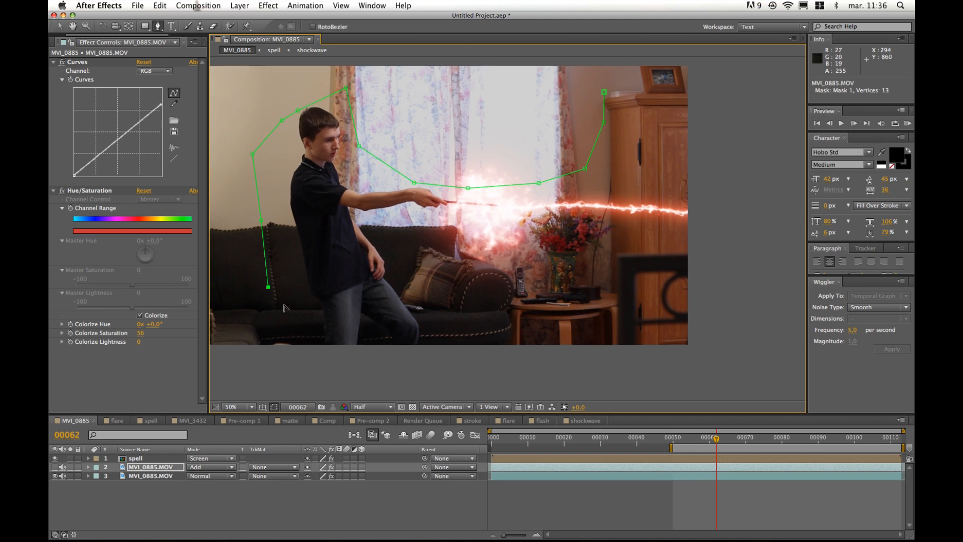
# Step: Run the mask path along the bottom of the frame and outside the cabinet edge, closing it at the first vertex
pyautogui.click(340, 334)
pyautogui.click(483, 343)
pyautogui.click(555, 340)
pyautogui.click(670, 335)
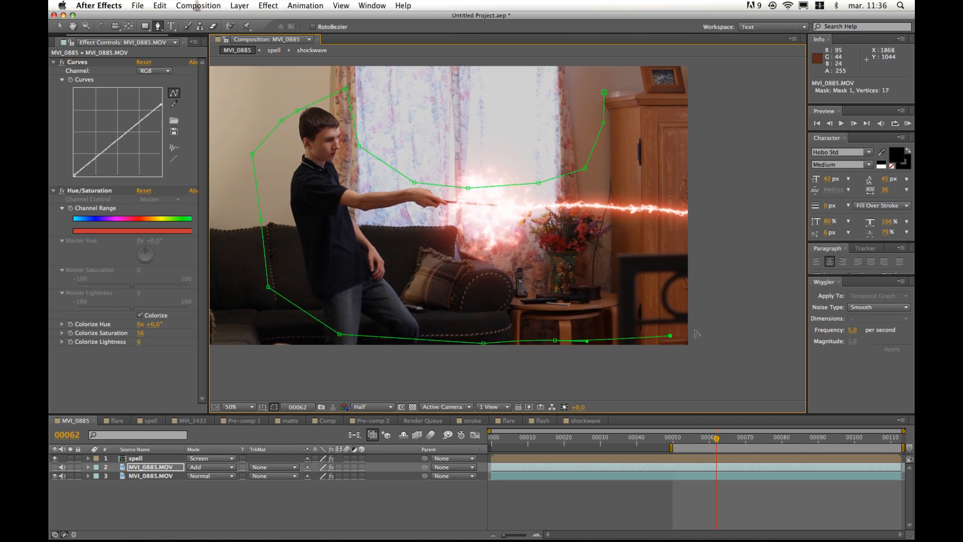
pyautogui.press('pagedown')
pyautogui.click(697, 324)
pyautogui.scroll(5, 709, 291)
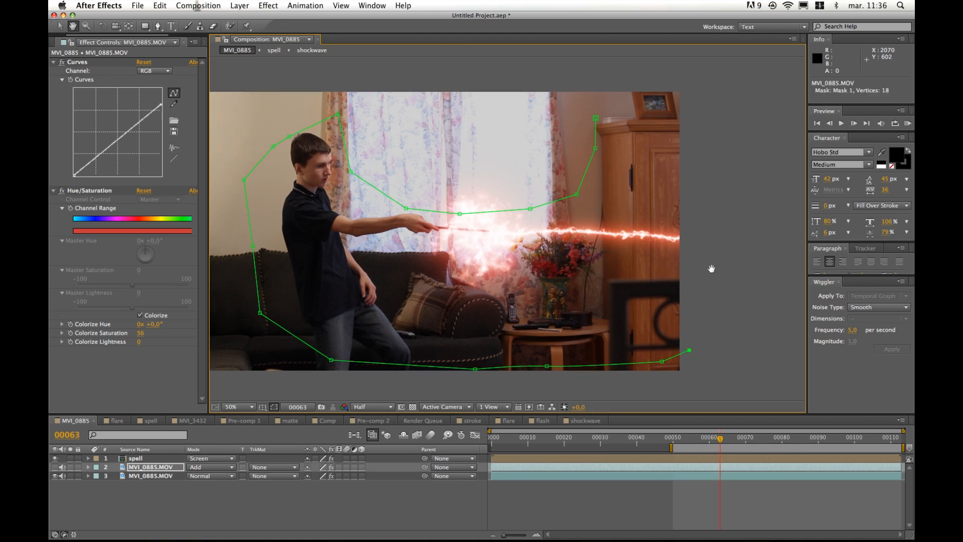
pyautogui.click(721, 202)
pyautogui.click(696, 134)
pyautogui.click(585, 147)
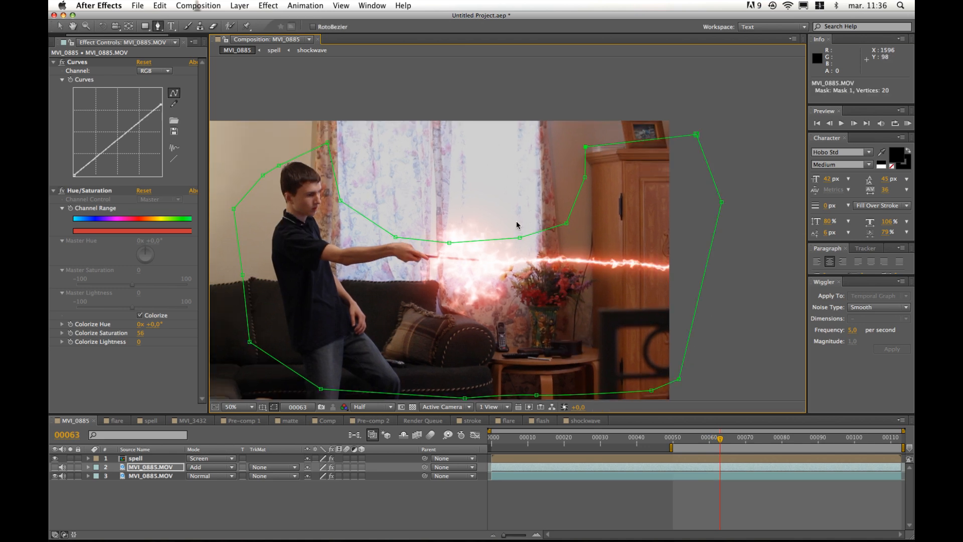
# Step: Make the colorized MVI_0885.MOV layer visible again and set its Mask 1 feather to 845 pixels
pyautogui.press('m')
pyautogui.press('m')
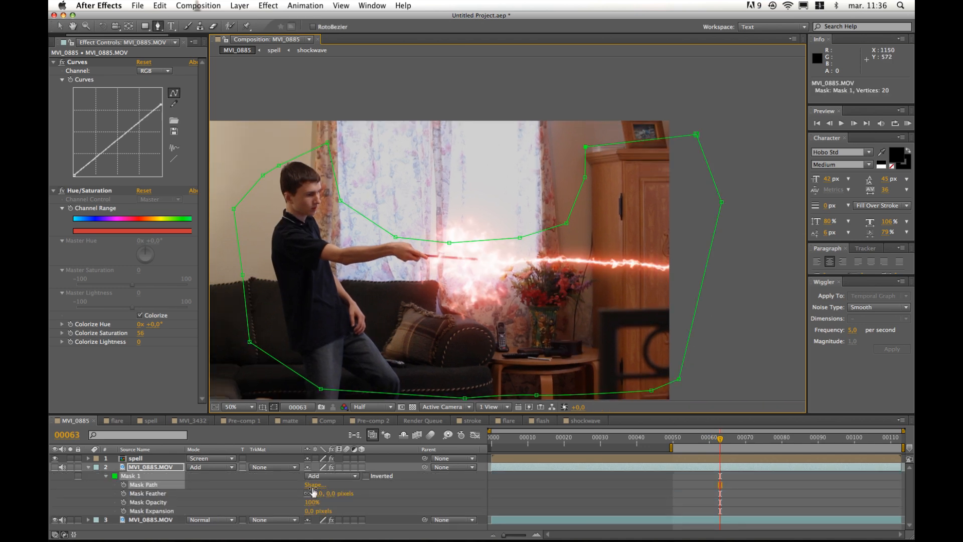
pyautogui.press('v')
pyautogui.moveTo(322, 496); pyautogui.dragTo(382, 495)
pyautogui.click(52, 467)
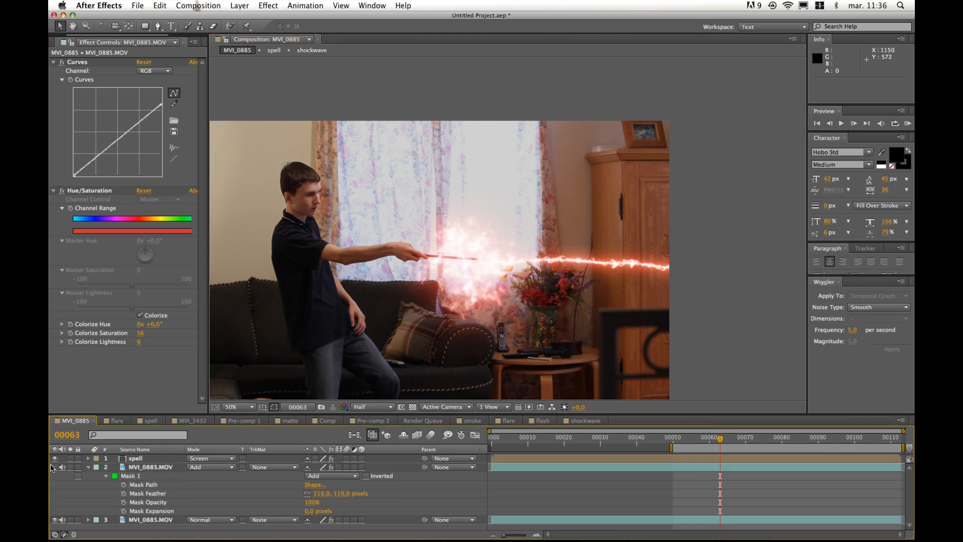
pyautogui.click(55, 467)
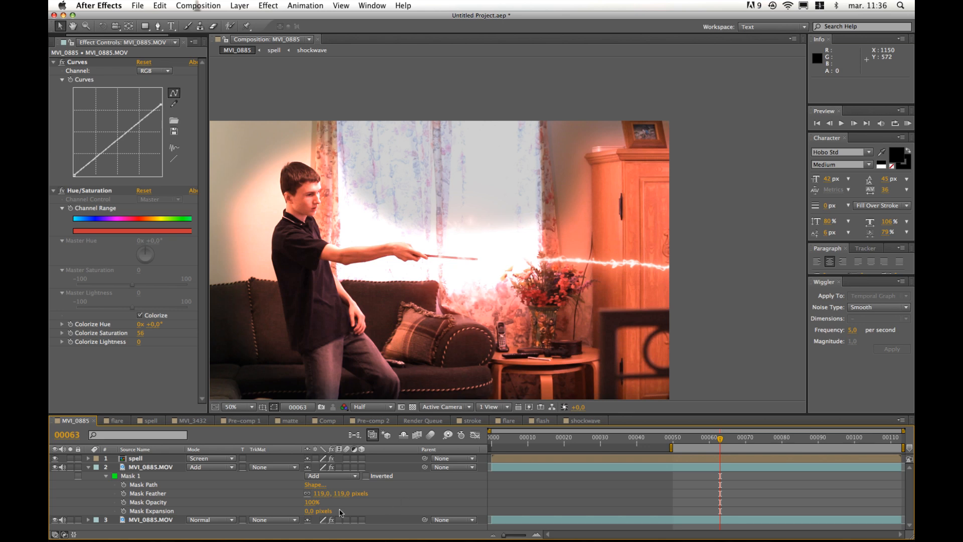
pyautogui.moveTo(317, 497); pyautogui.dragTo(607, 504)
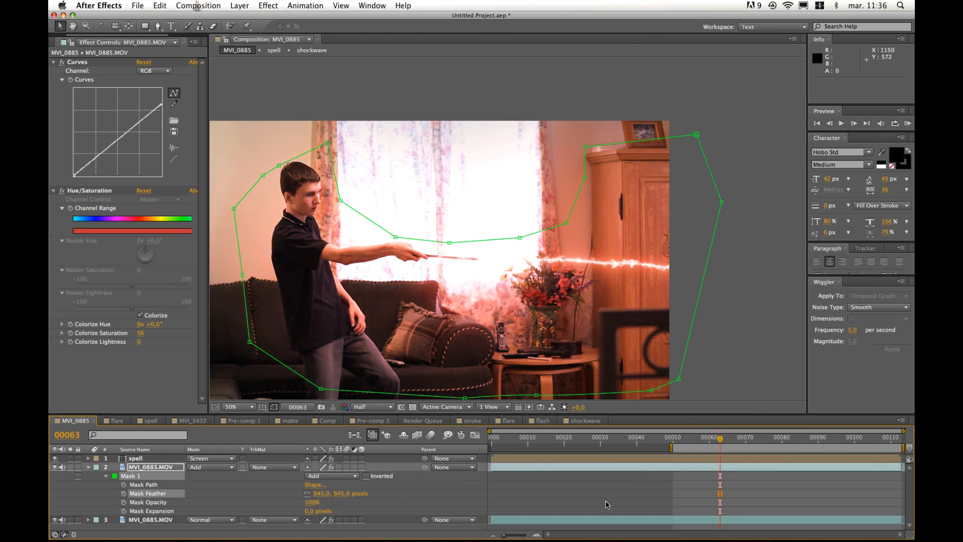
pyautogui.click(467, 488)
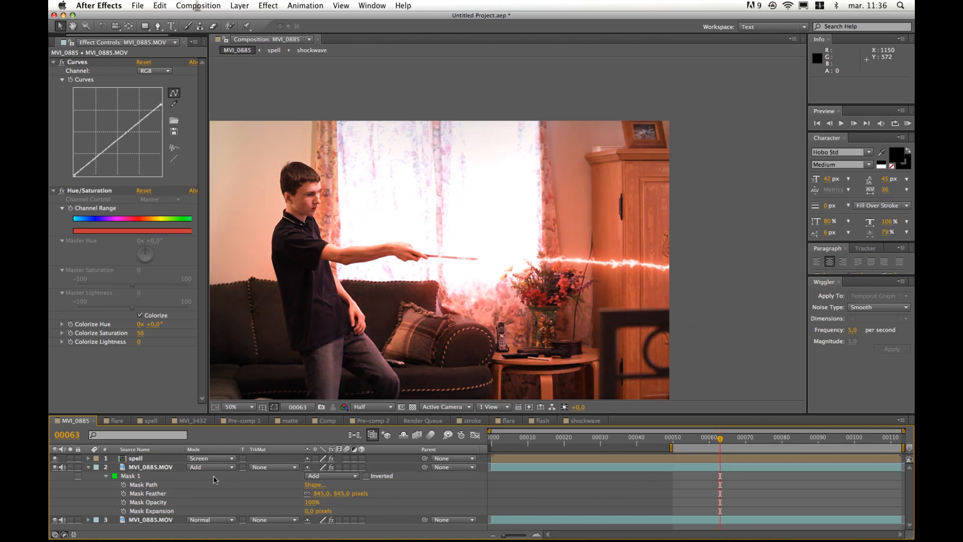
# Step: Change the masked MVI_0885.MOV layer's blending mode to Screen and set its opacity to 70%
pyautogui.click(173, 467)
pyautogui.press('t')
pyautogui.moveTo(310, 476); pyautogui.dragTo(214, 471)
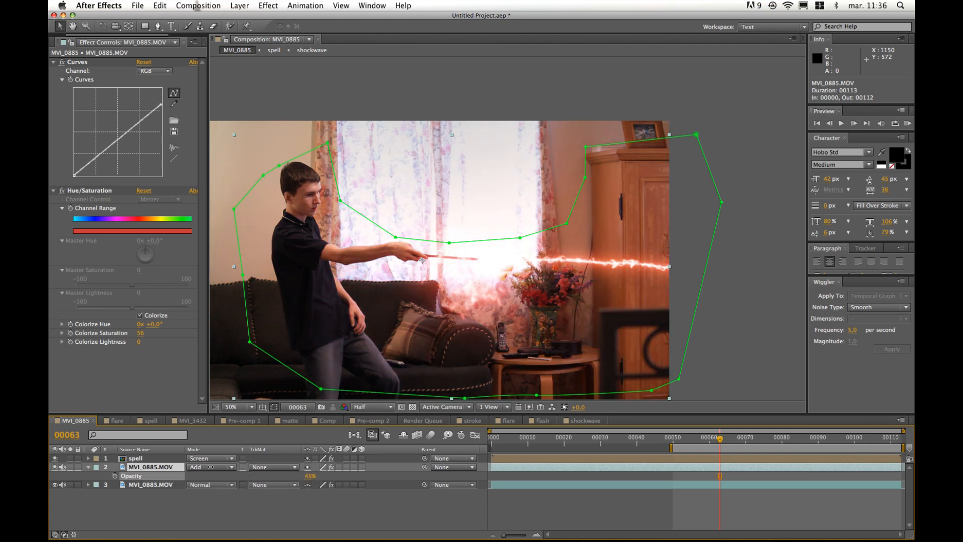
pyautogui.click(201, 489)
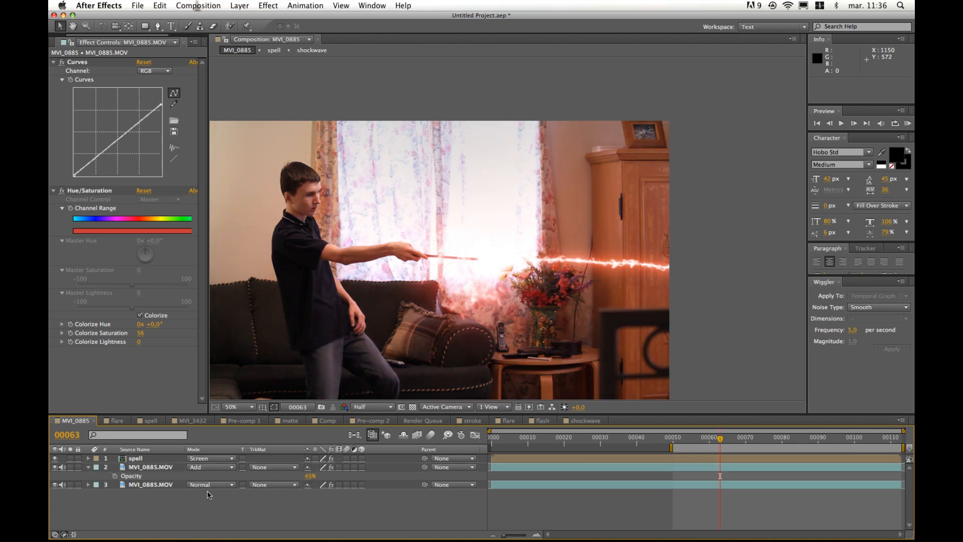
pyautogui.click(207, 467)
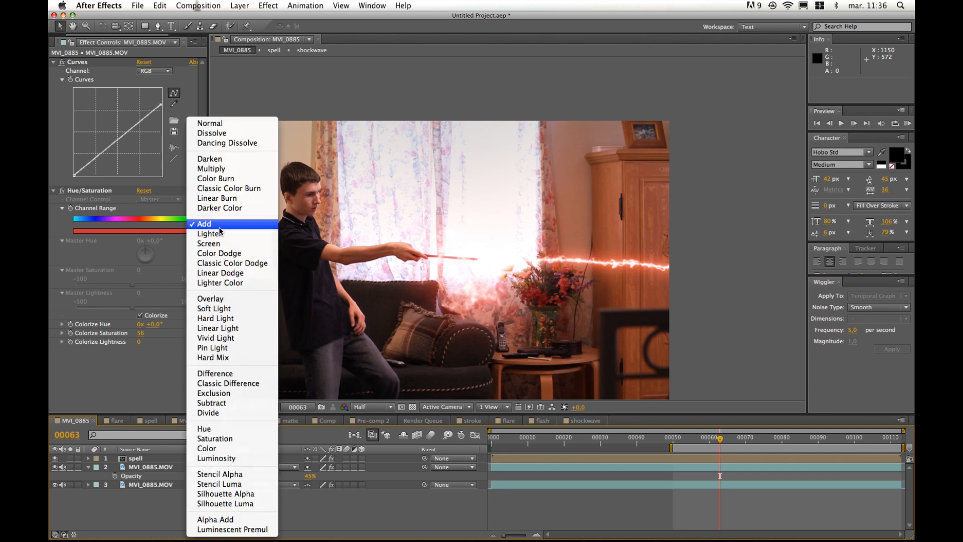
pyautogui.click(220, 244)
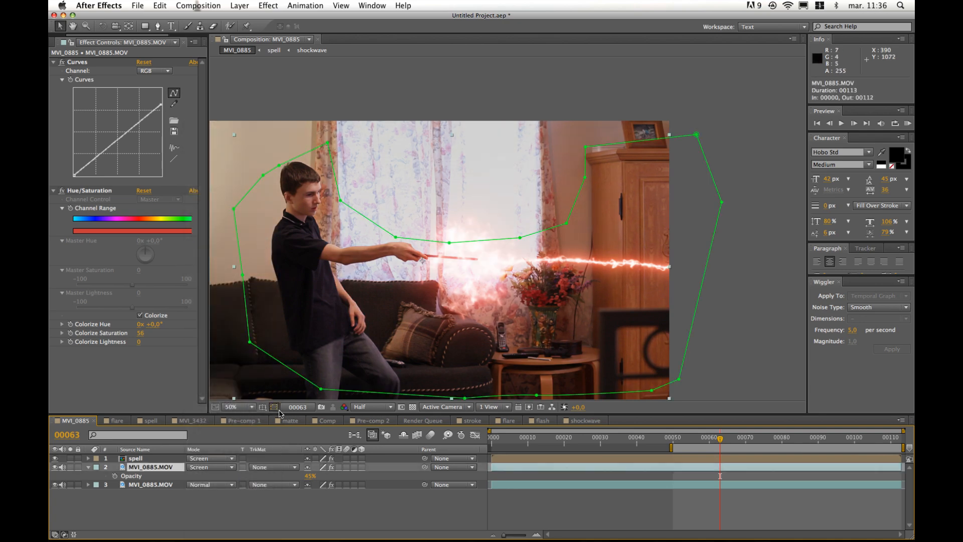
pyautogui.moveTo(312, 475)
pyautogui.mouseDown()
pyautogui.moveTo(321, 474)
pyautogui.moveTo(300, 475)
pyautogui.mouseUp()
# Step: Try the Color Dodge, Classic Color Dodge and Linear Dodge blending modes on the masked MVI_0885.MOV layer
pyautogui.click(222, 468)
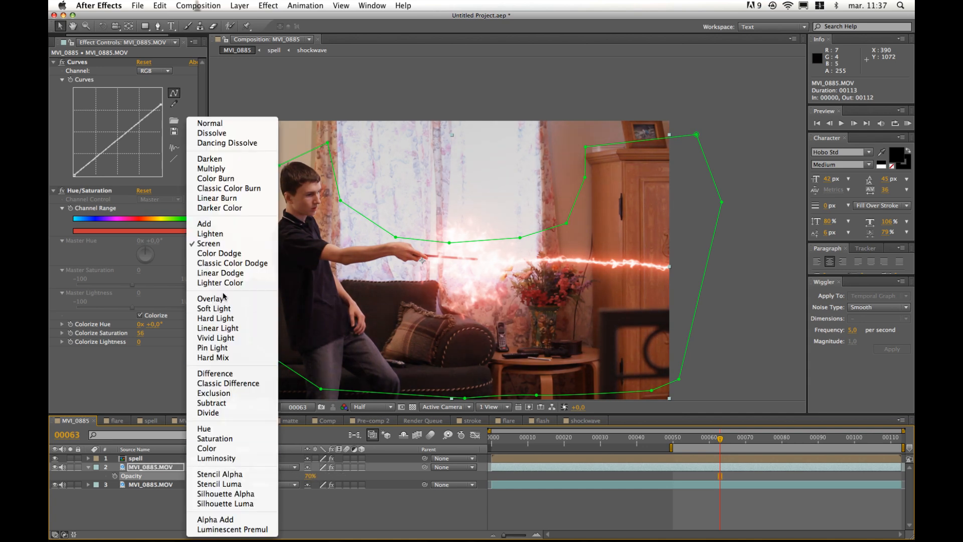
pyautogui.click(226, 254)
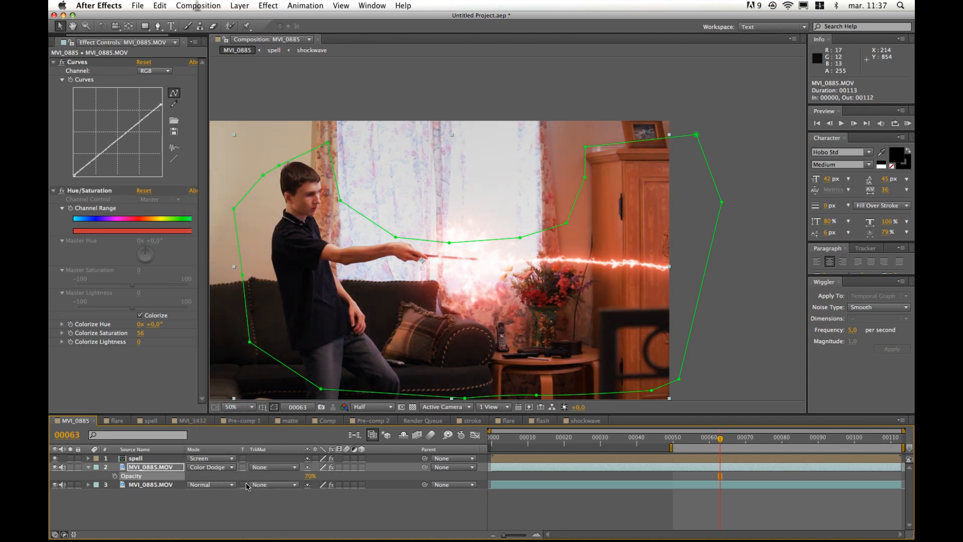
pyautogui.click(222, 467)
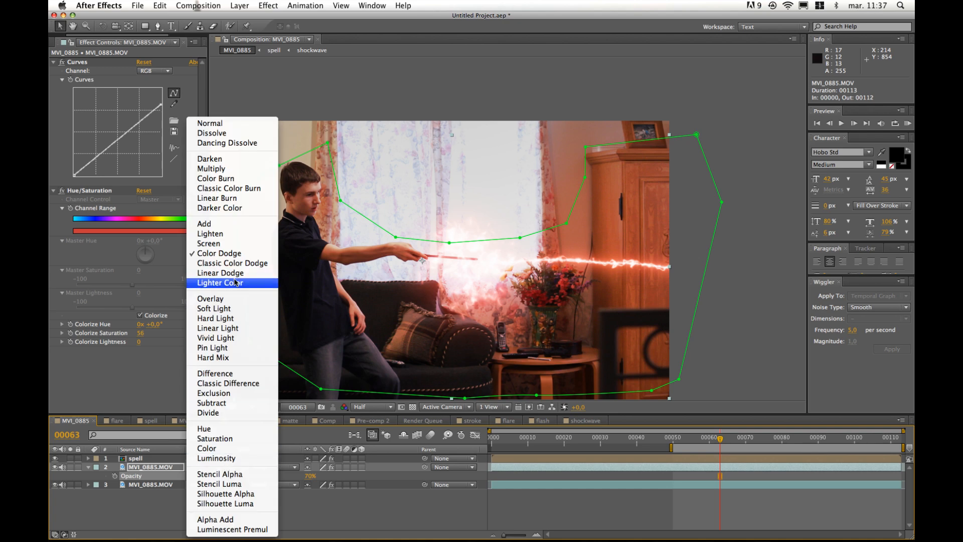
pyautogui.click(247, 264)
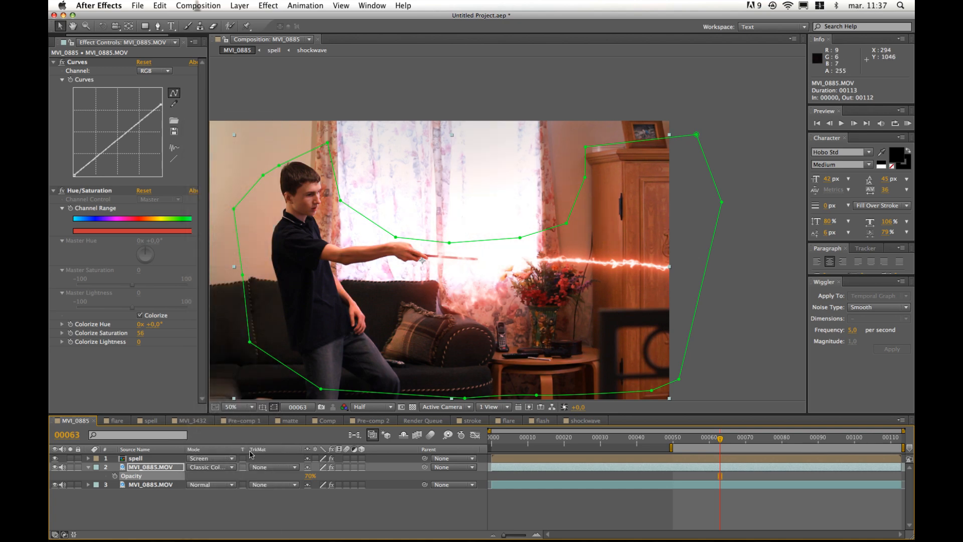
pyautogui.click(227, 472)
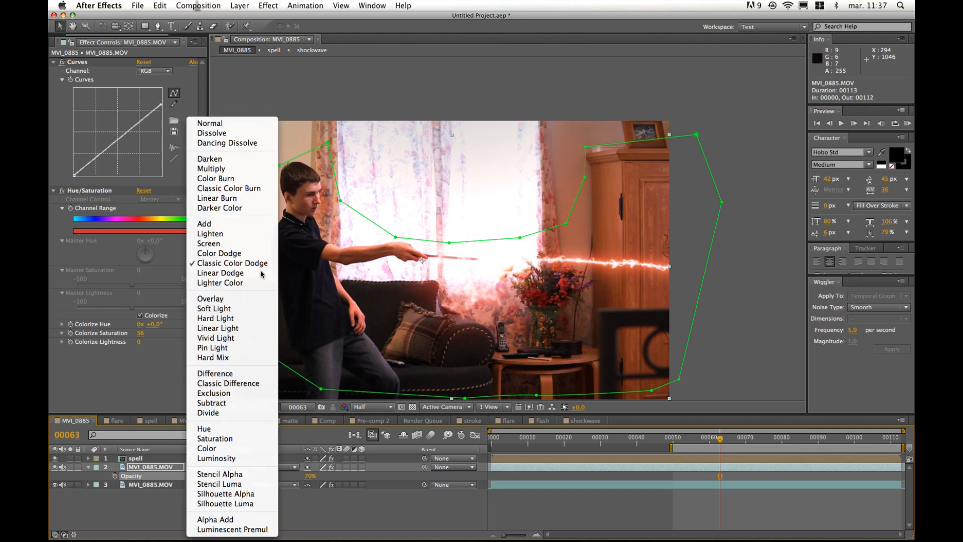
pyautogui.click(259, 272)
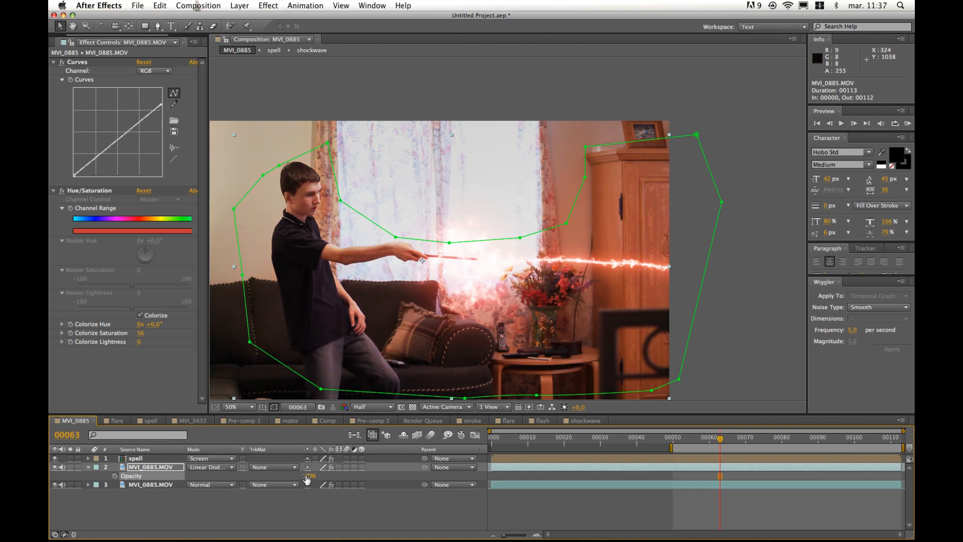
# Step: Lower the masked MVI_0885.MOV layer's opacity to 0% and set its blending mode to Screen
pyautogui.moveTo(310, 476); pyautogui.dragTo(250, 471)
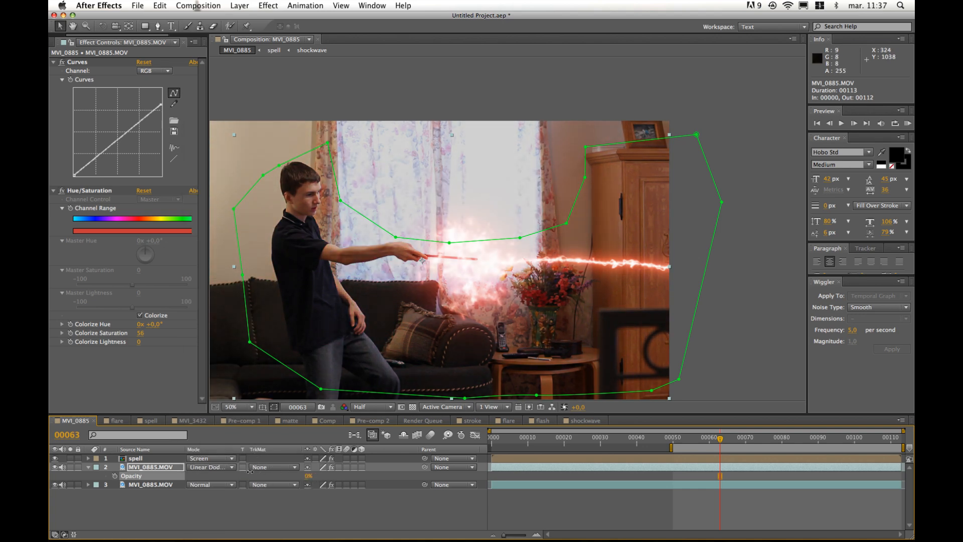
pyautogui.click(221, 470)
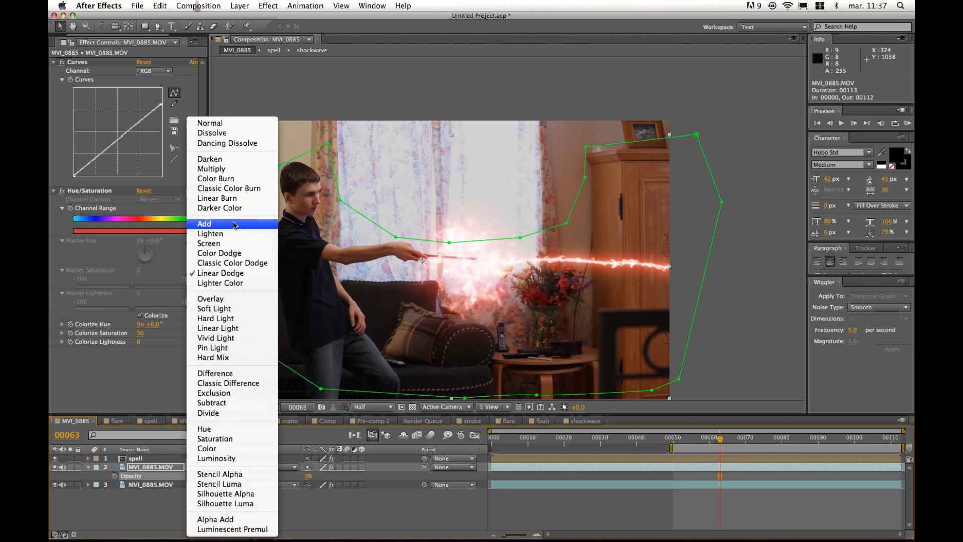
pyautogui.click(233, 244)
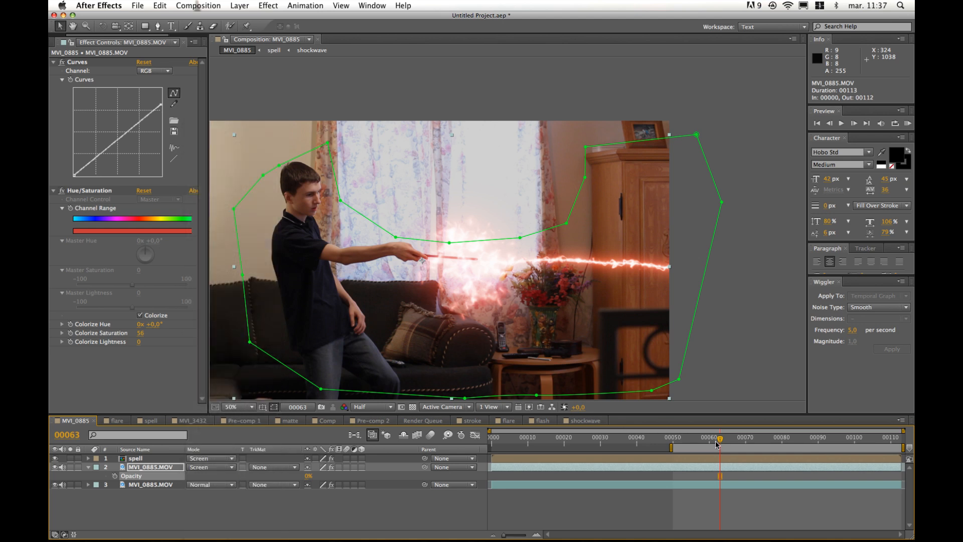
# Step: Go to frame 56, select the masked MVI_0885.MOV layer and hide the mask outline in the composition view
pyautogui.moveTo(720, 441); pyautogui.dragTo(695, 440)
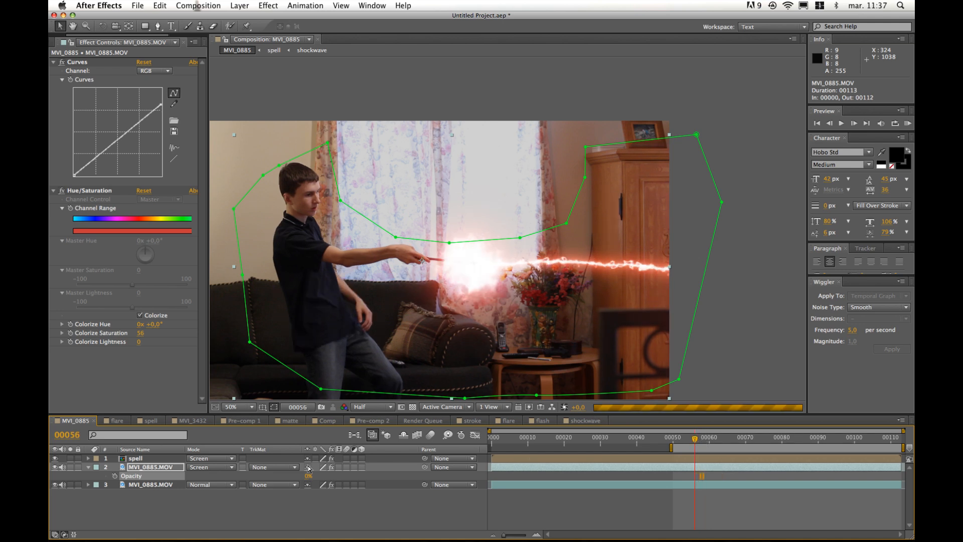
pyautogui.click(173, 504)
pyautogui.click(150, 469)
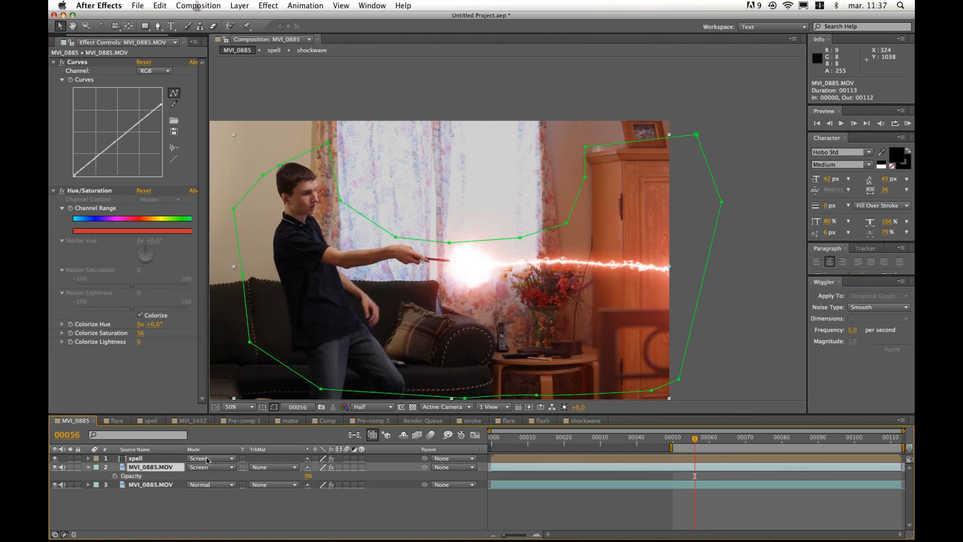
pyautogui.click(274, 407)
# Step: Set an opacity keyframe of 100% at frame 54 on the masked MVI_0885.MOV layer
pyautogui.moveTo(700, 442)
pyautogui.mouseDown()
pyautogui.moveTo(653, 447)
pyautogui.moveTo(686, 441)
pyautogui.mouseUp()
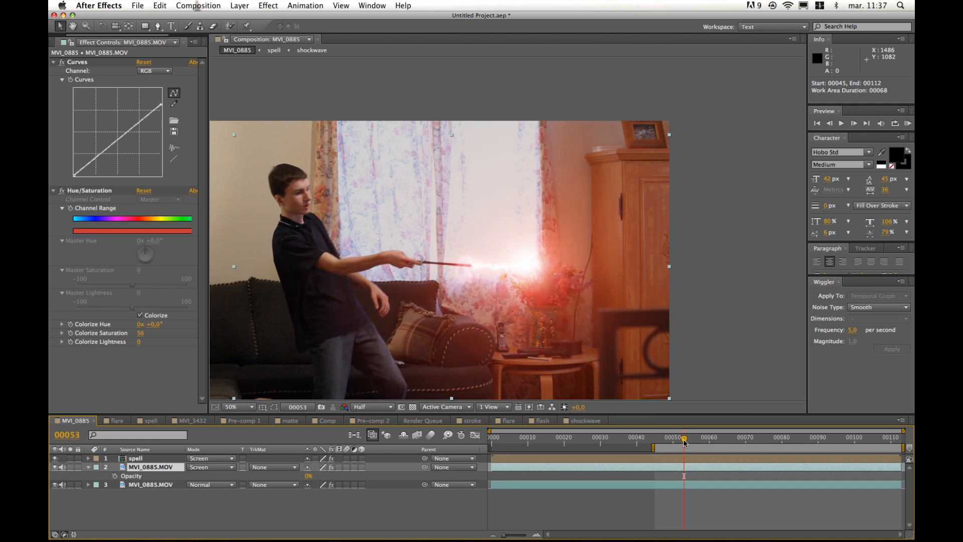
pyautogui.moveTo(686, 441); pyautogui.dragTo(681, 443)
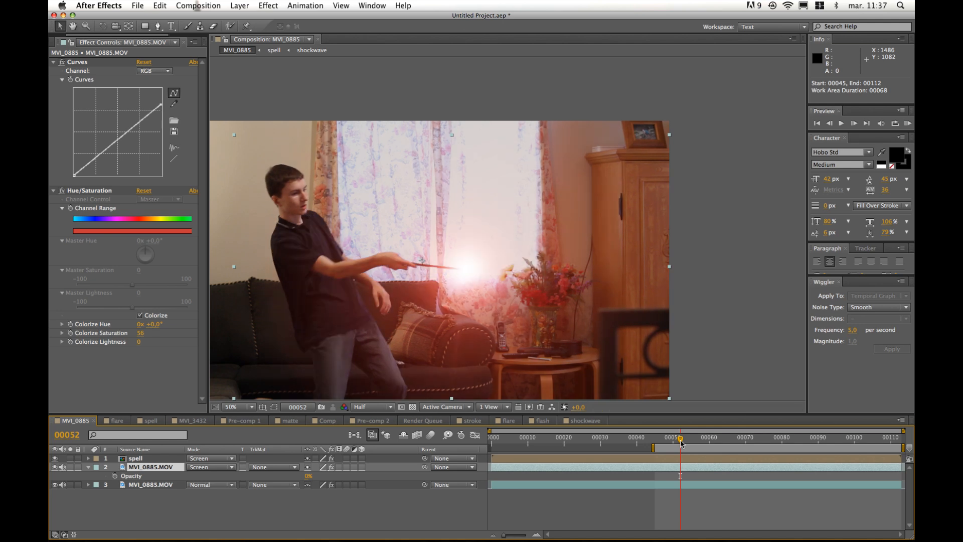
pyautogui.moveTo(680, 441); pyautogui.dragTo(687, 442)
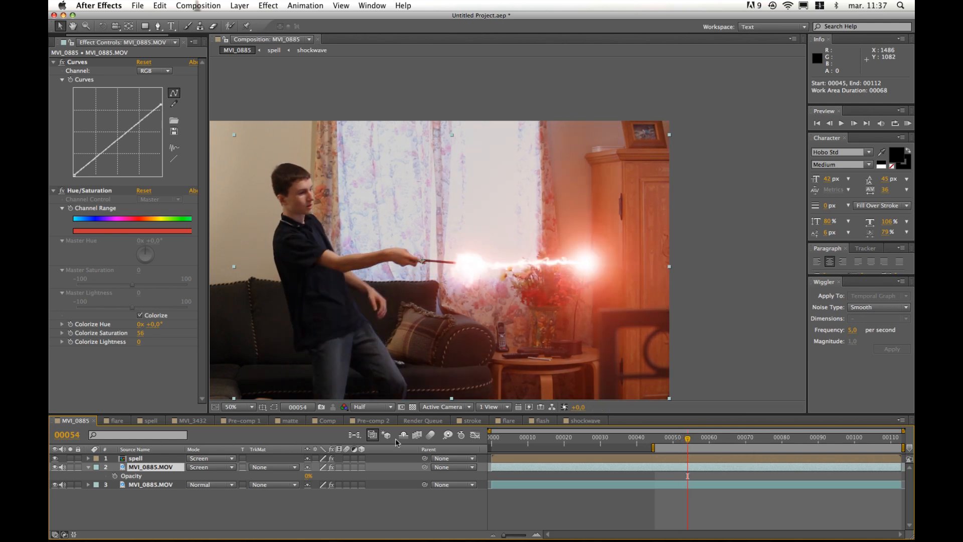
pyautogui.moveTo(309, 477); pyautogui.dragTo(347, 475)
pyautogui.click(115, 475)
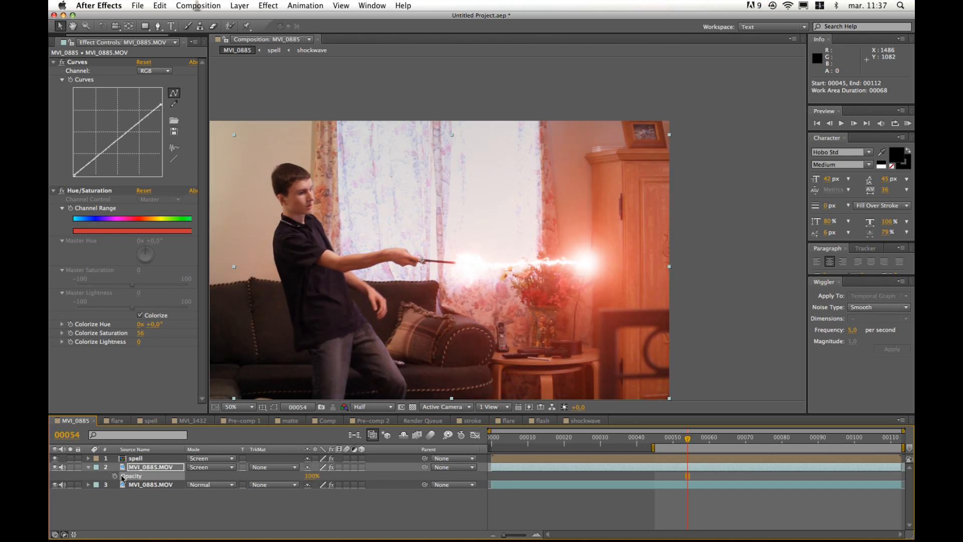
# Step: Set opacity keyframes of 0% at frames 49 and 73 on the masked MVI_0885.MOV layer
pyautogui.moveTo(687, 440); pyautogui.dragTo(672, 442)
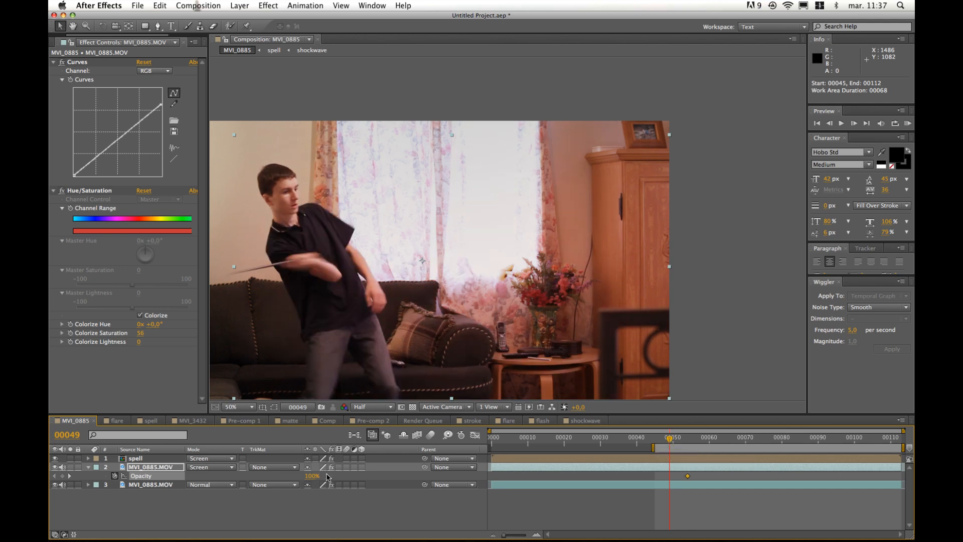
pyautogui.moveTo(311, 476); pyautogui.dragTo(270, 477)
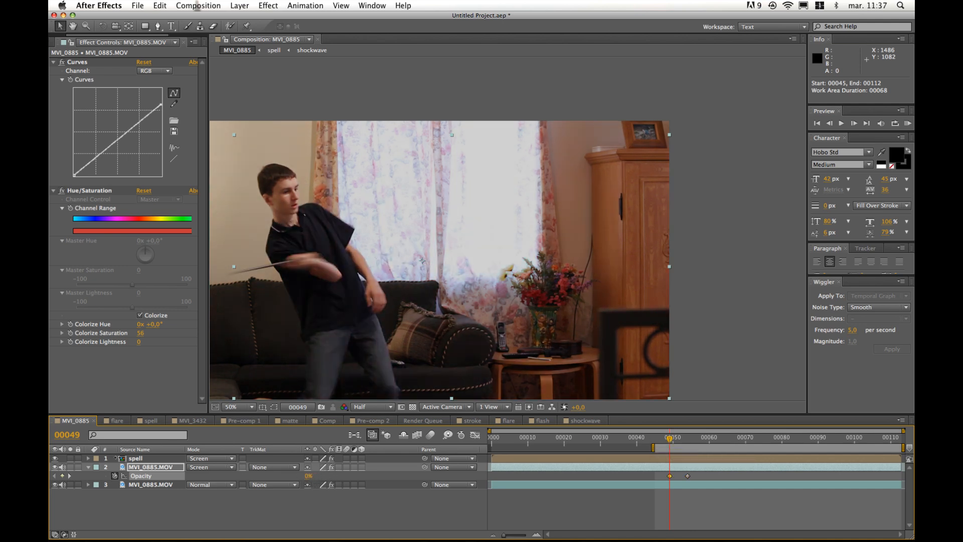
pyautogui.click(755, 438)
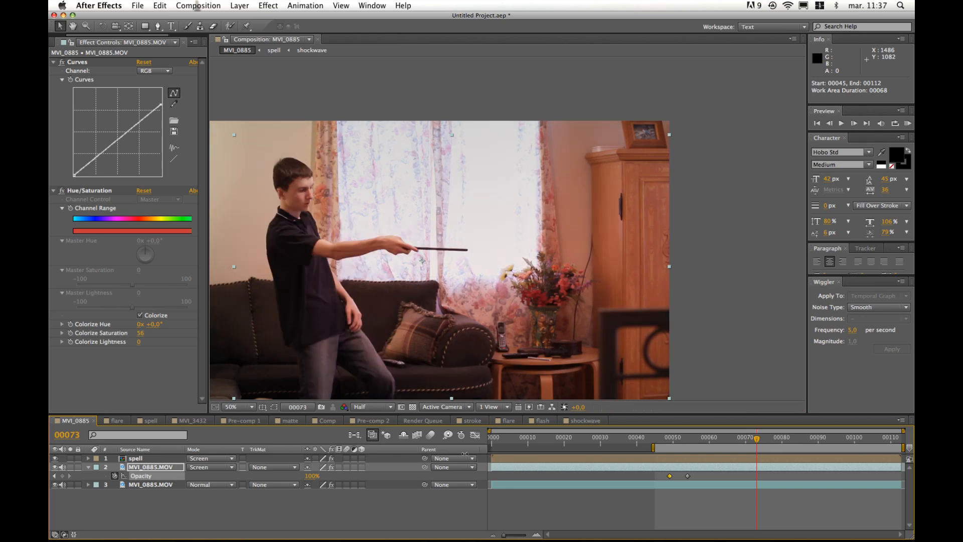
pyautogui.moveTo(311, 476); pyautogui.dragTo(86, 467)
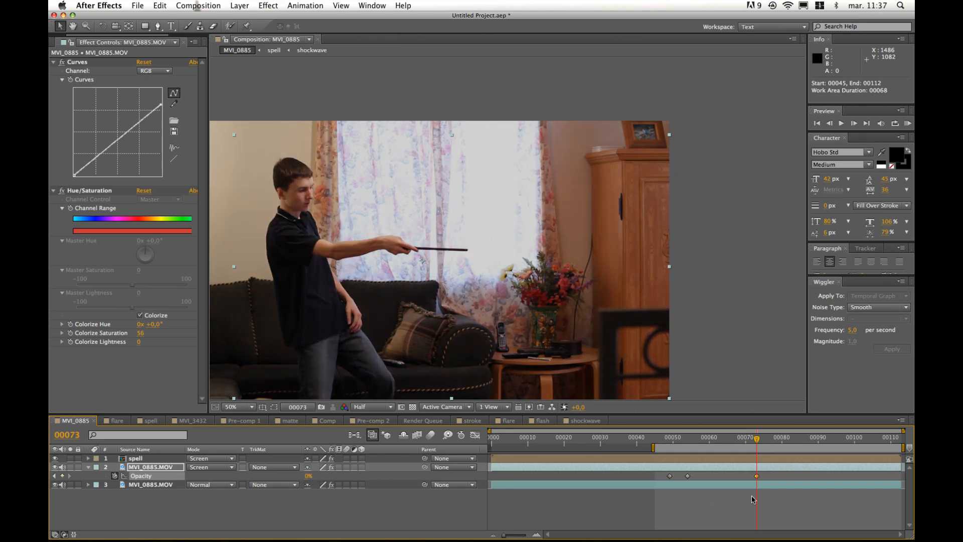
# Step: Move the masked layer's last opacity keyframe earlier to about frame 69, checking the burst's fade, and collapse the layer's properties
pyautogui.moveTo(757, 479); pyautogui.dragTo(735, 477)
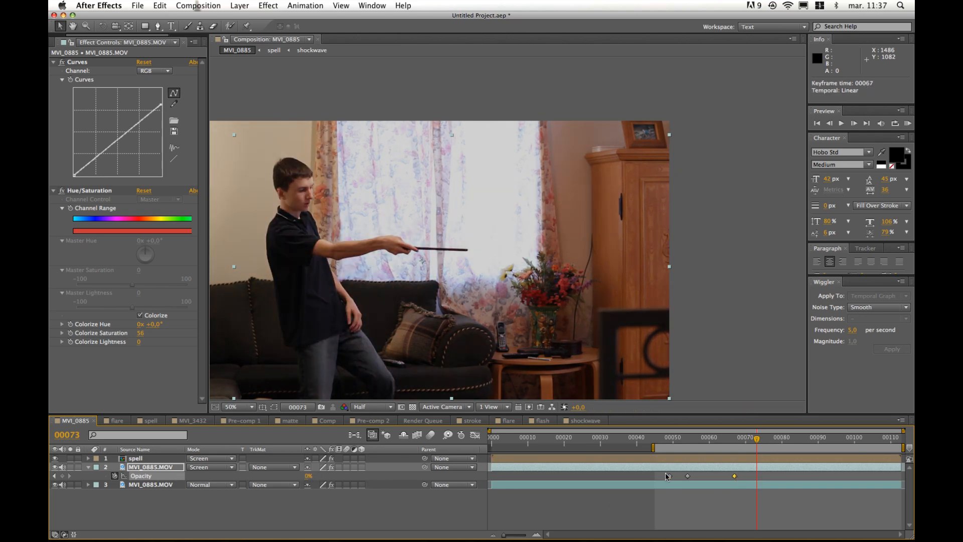
pyautogui.moveTo(672, 439); pyautogui.dragTo(734, 440)
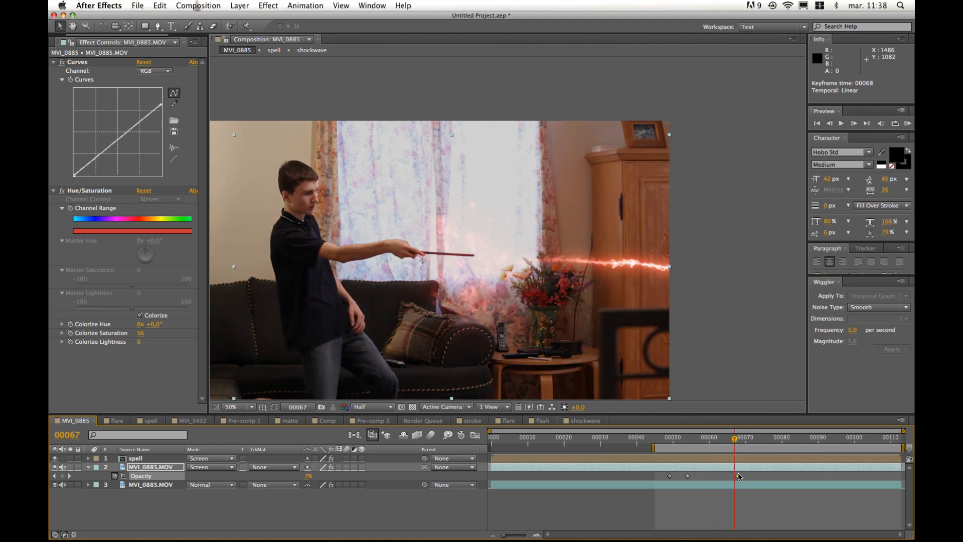
pyautogui.click(717, 505)
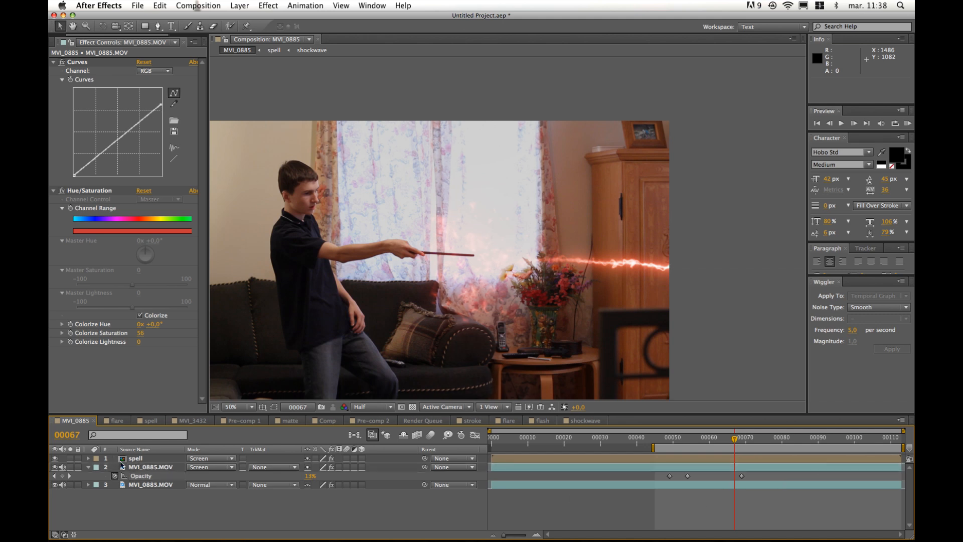
pyautogui.click(87, 467)
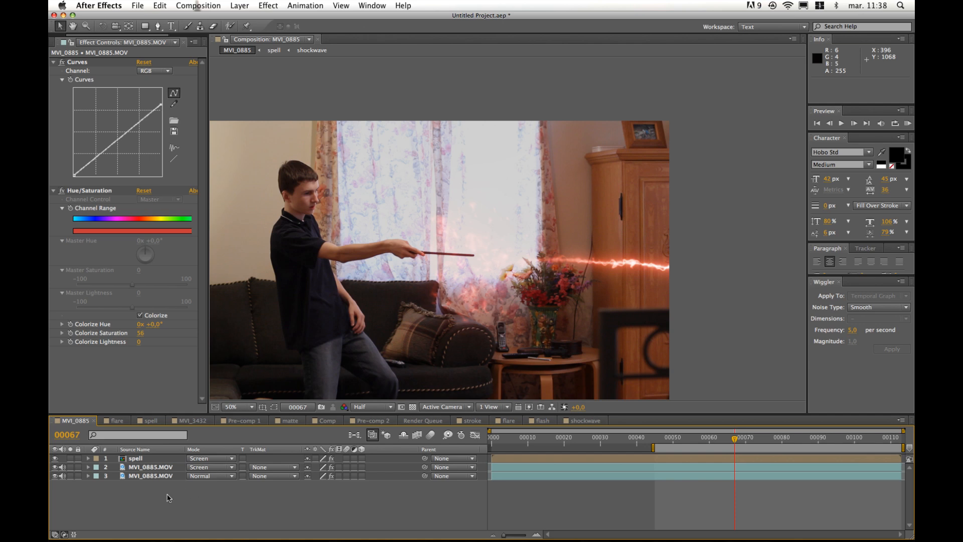
# Step: Pre-compose the spell layer and both MVI_0885.MOV layers into a new composition named "final comp"
pyautogui.click(141, 458)
pyautogui.keyDown('shift'); pyautogui.click(150, 478); pyautogui.keyUp('shift')
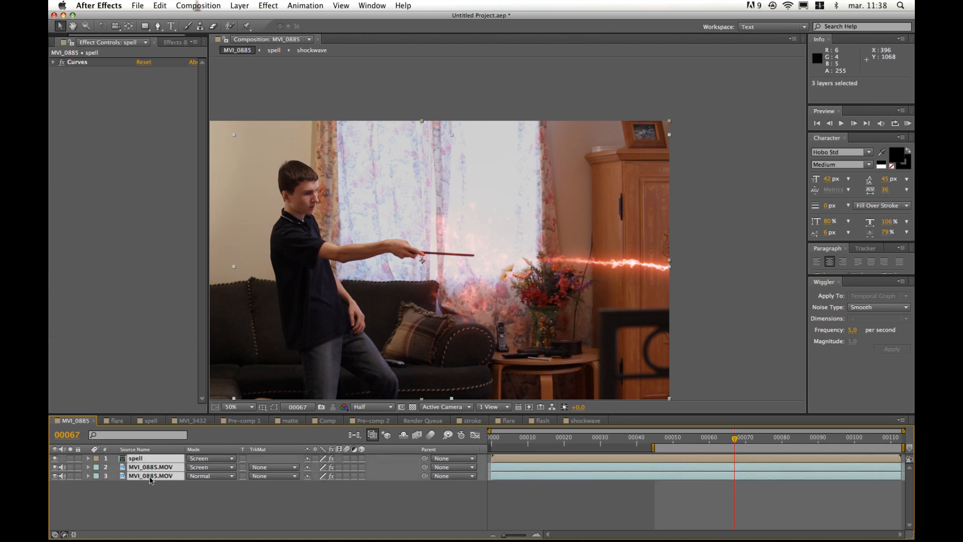
pyautogui.press('super+shift+c')
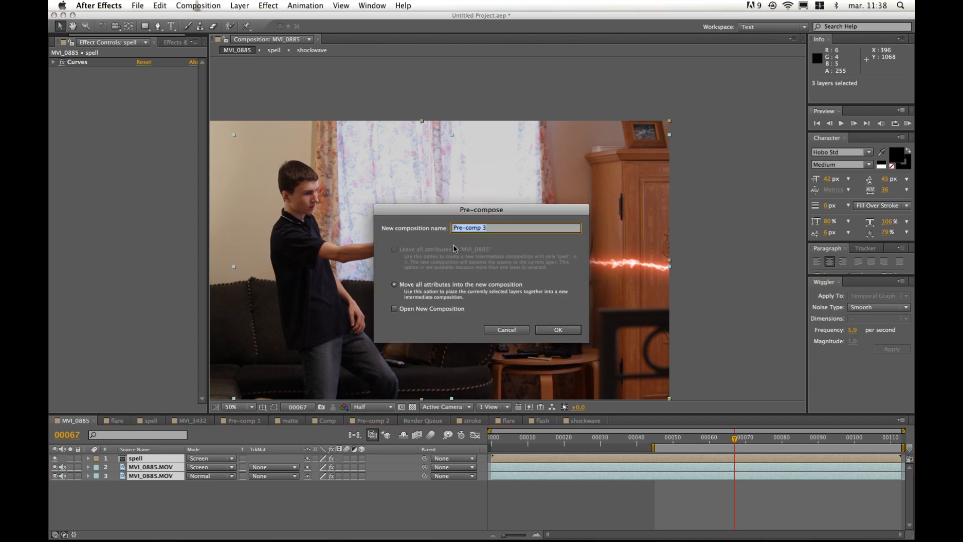
pyautogui.press('Return')
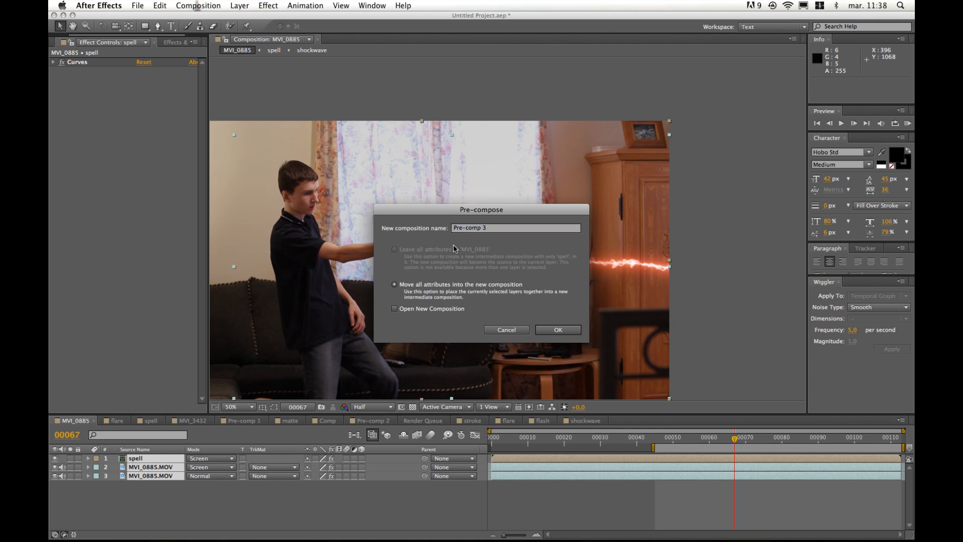
pyautogui.tripleClick(485, 229)
pyautogui.write('fl')
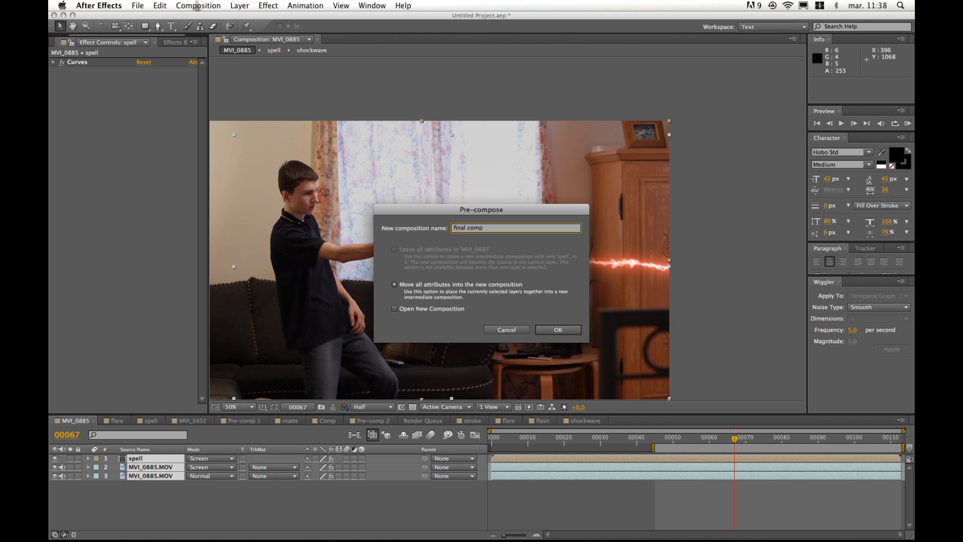
pyautogui.write('nal comp')
pyautogui.press('Return')
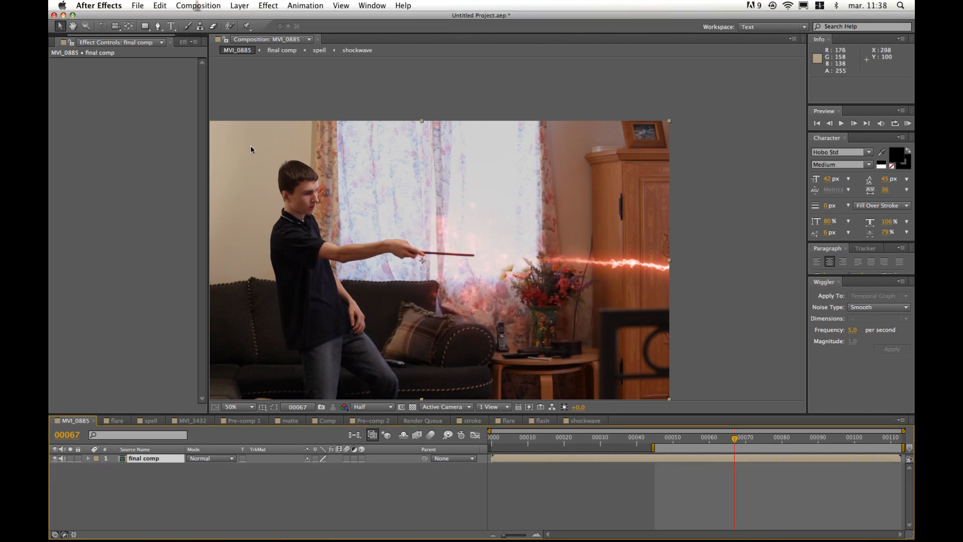
# Step: Apply the Slider Control expression effect to the final comp layer
pyautogui.click(267, 5)
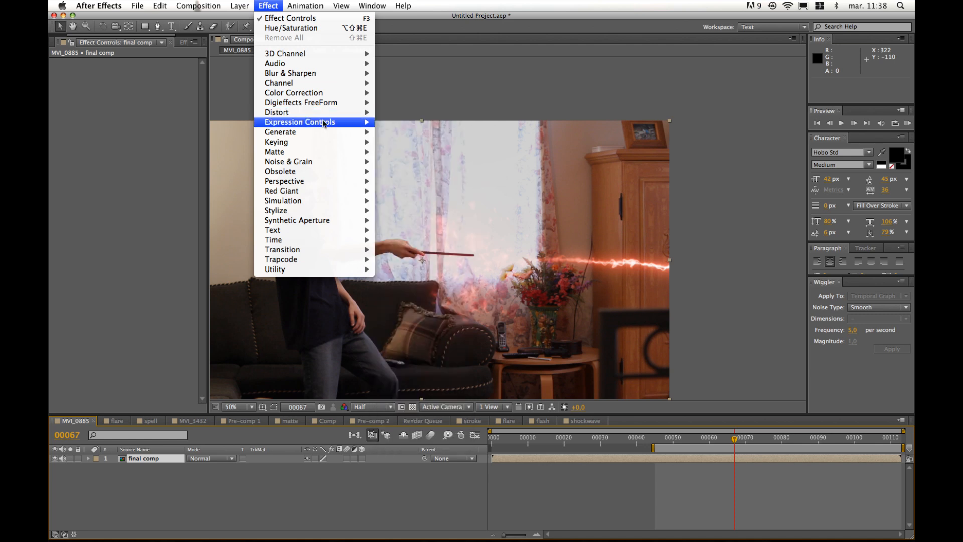
pyautogui.moveTo(321, 122)
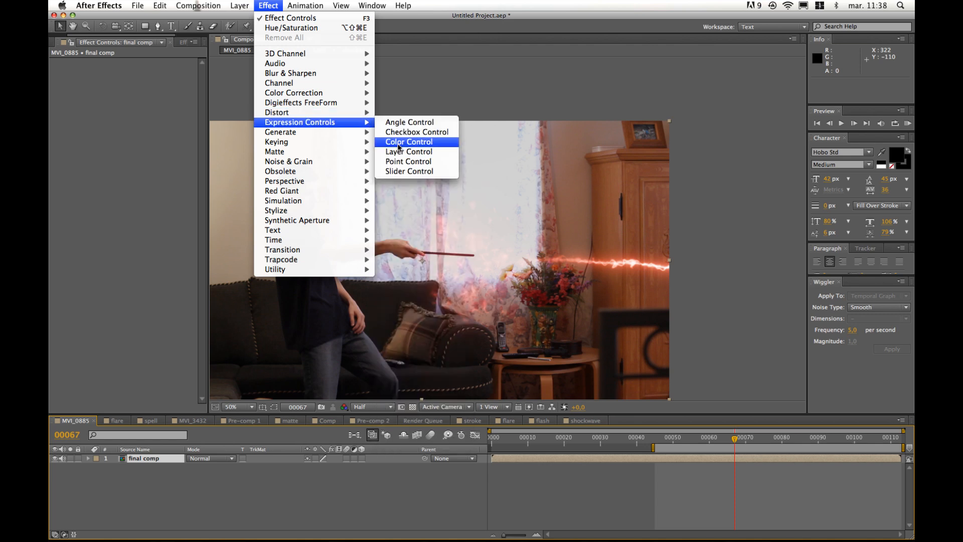
pyautogui.click(424, 171)
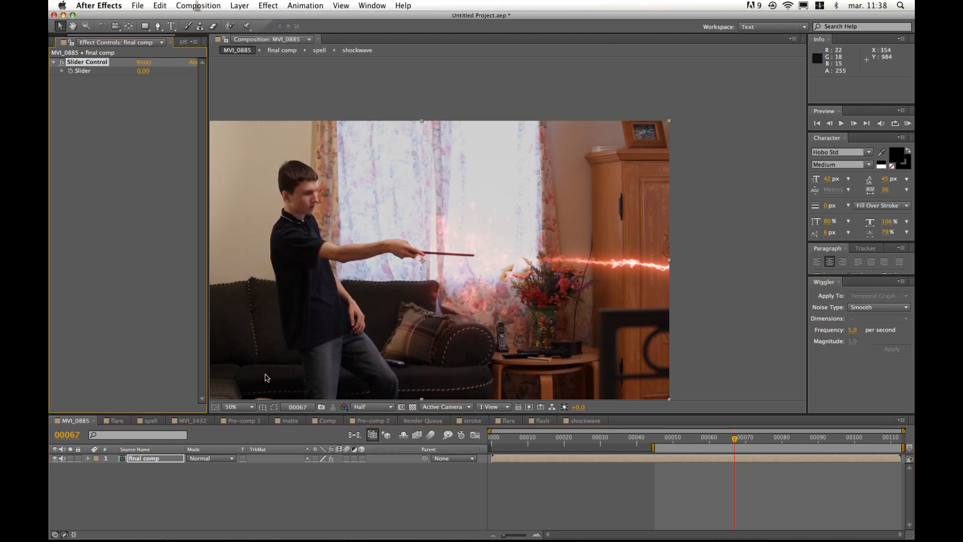
# Step: Give the final comp layer's Position the expression wiggle(15,effect("Slider Control")("Slider")), linking the wiggle amount to the slider, and collapse the layer's properties
pyautogui.click(87, 457)
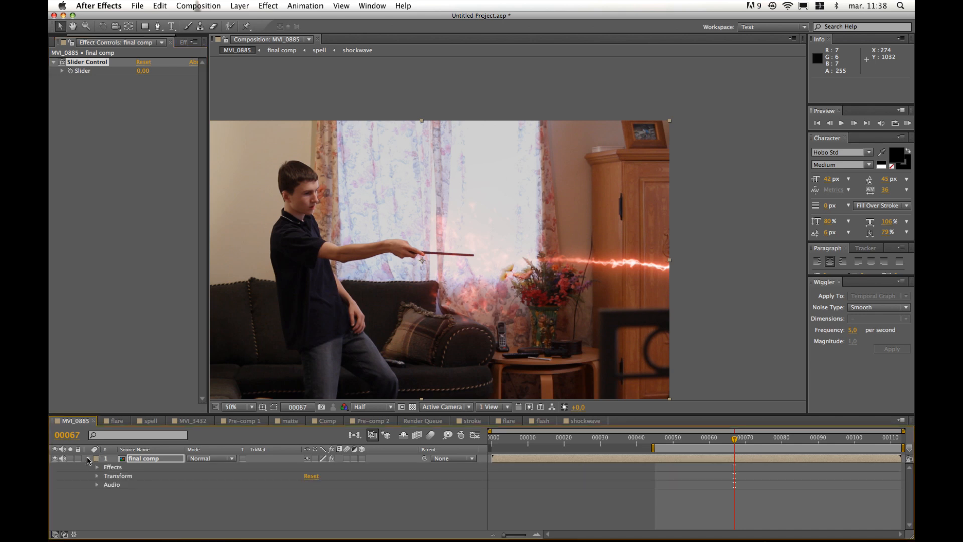
pyautogui.click(88, 457)
pyautogui.press('p')
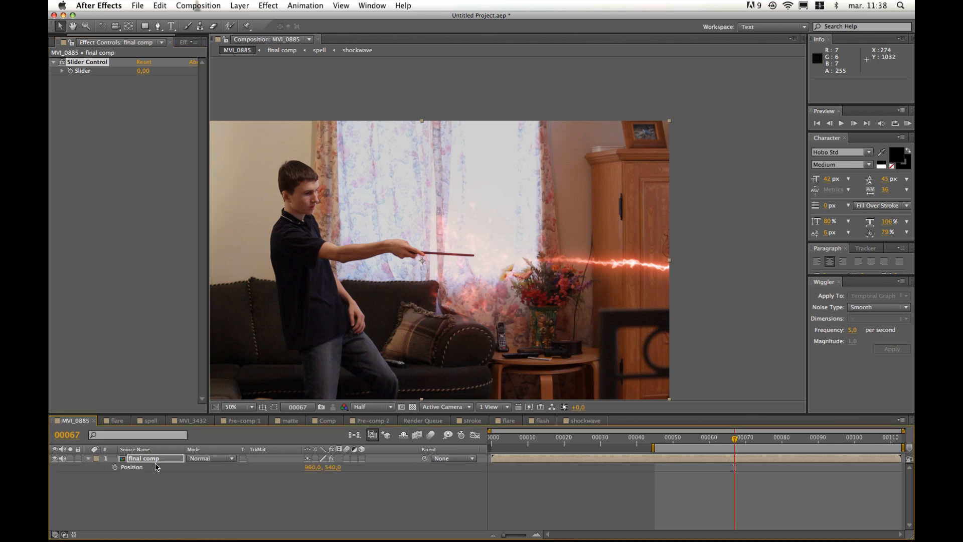
pyautogui.keyDown('alt'); pyautogui.click(115, 468); pyautogui.keyUp('alt')
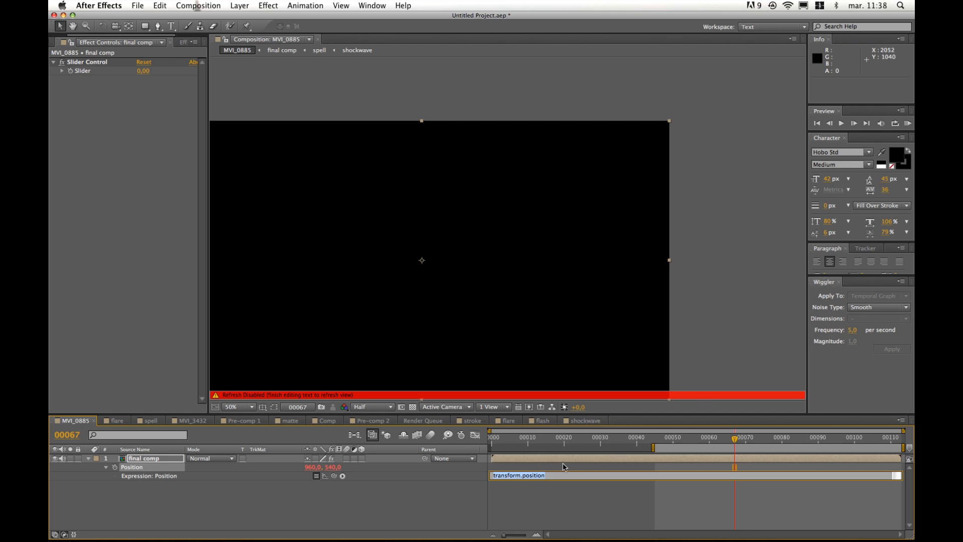
pyautogui.write('wiggle(15')
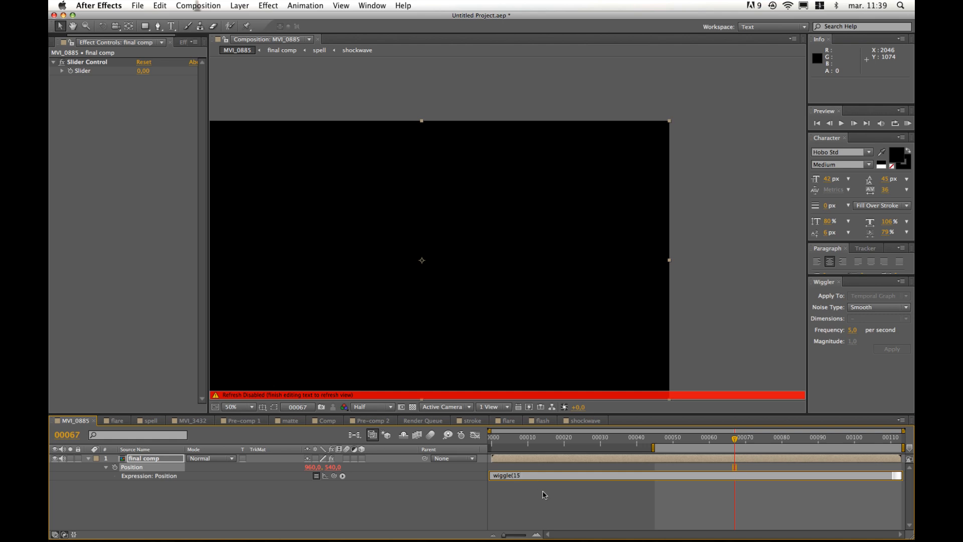
pyautogui.click(460, 317)
pyautogui.click(558, 215)
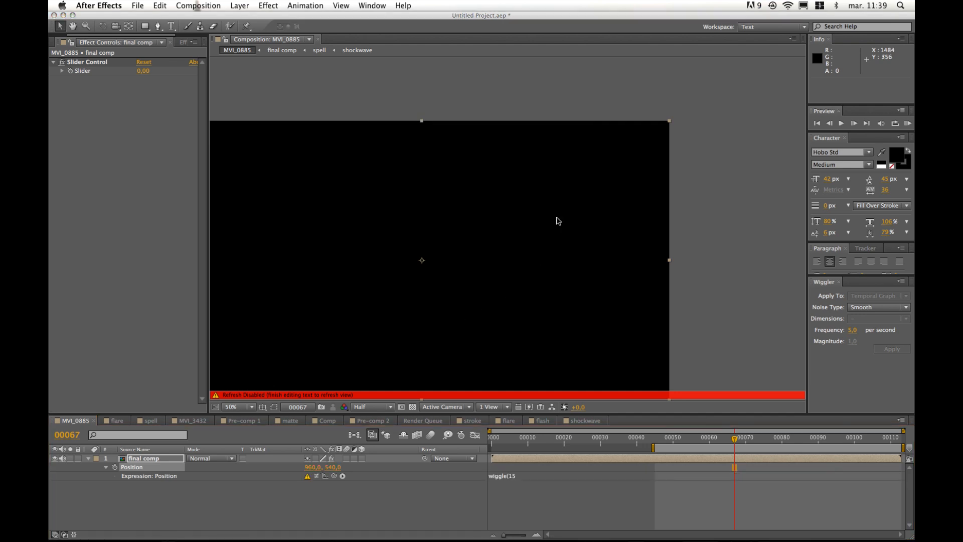
pyautogui.click(529, 475)
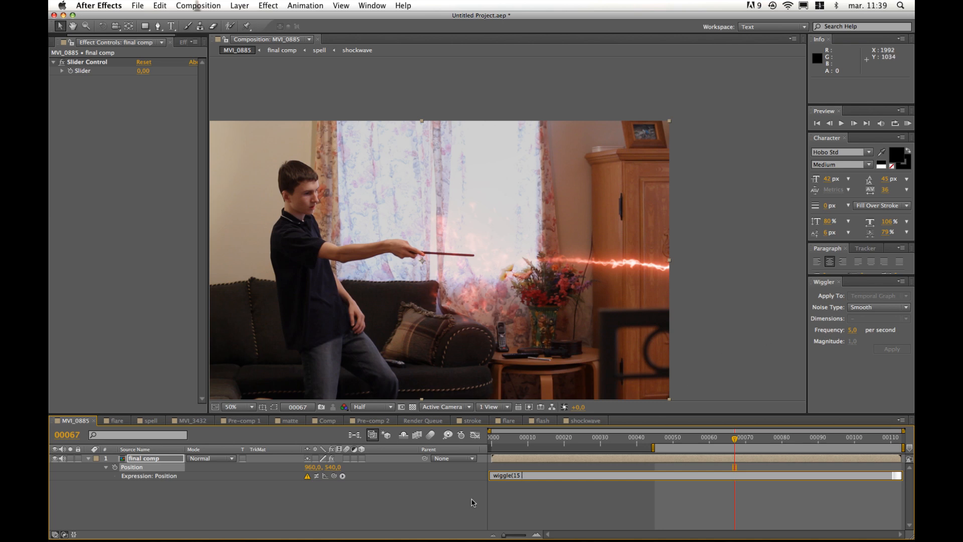
pyautogui.write(',')
pyautogui.write(',')
pyautogui.moveTo(334, 475); pyautogui.dragTo(99, 72)
pyautogui.write(')("Slider"))')
pyautogui.click(88, 456)
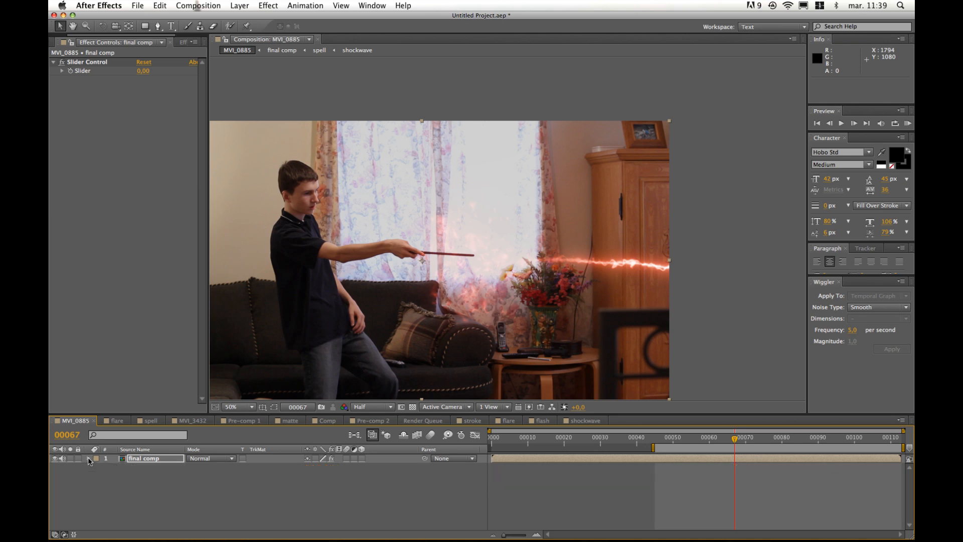
pyautogui.click(88, 456)
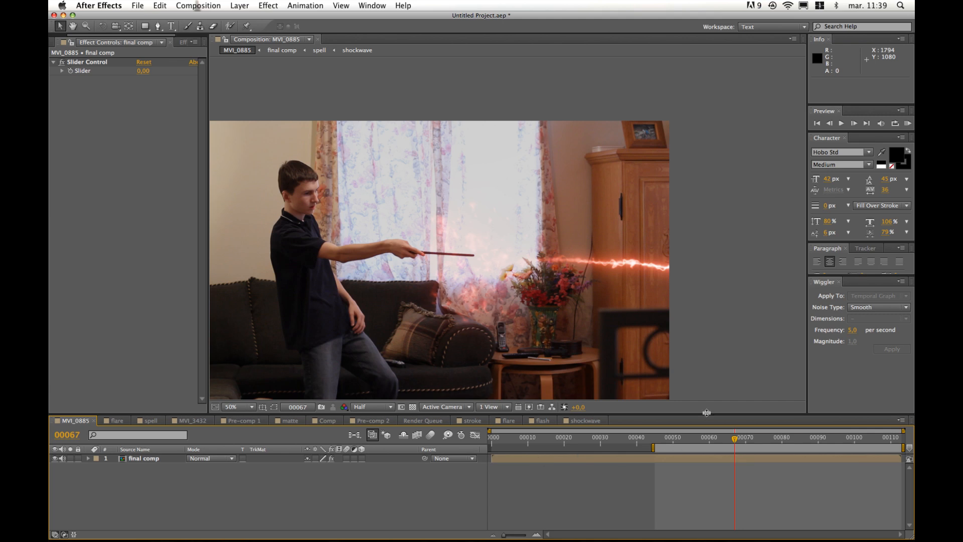
pyautogui.click(103, 63)
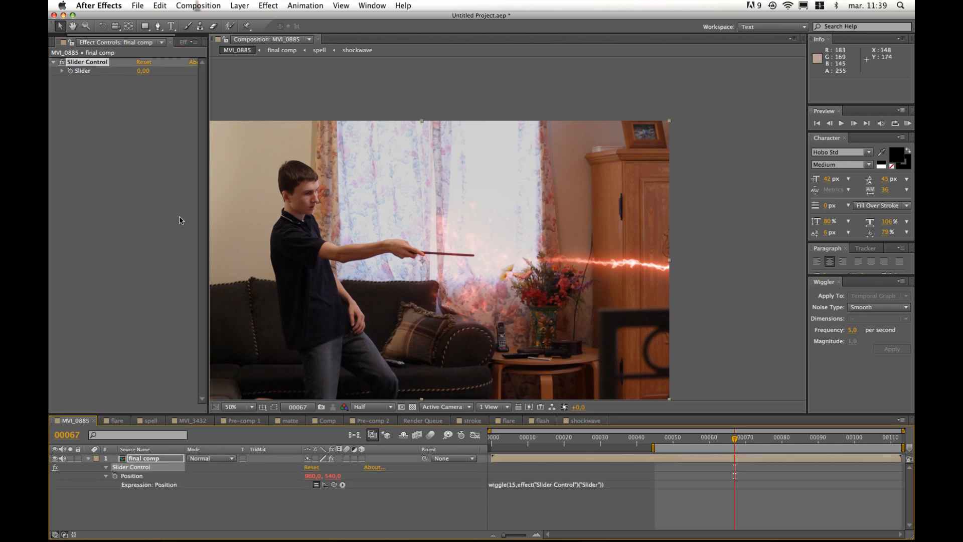
pyautogui.click(88, 458)
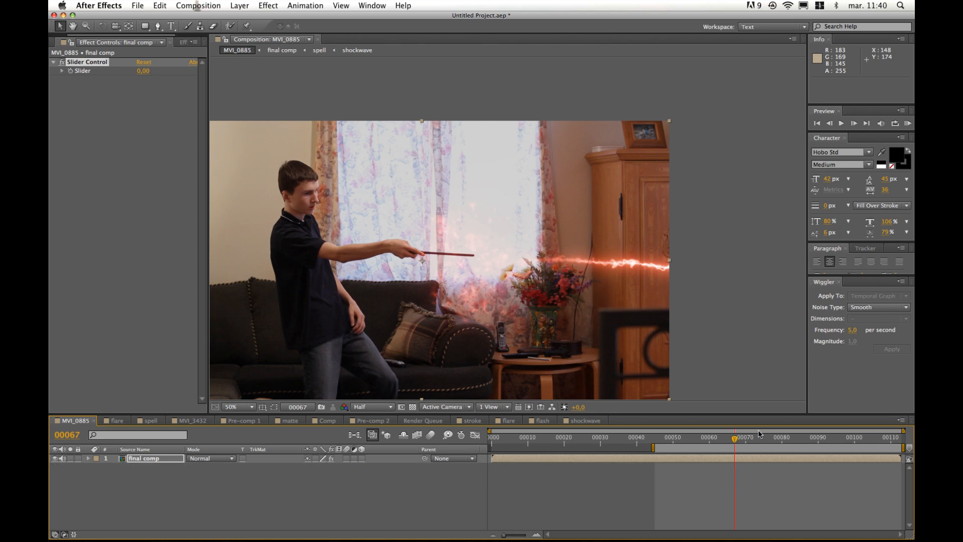
# Step: Keyframe the Slider Control at 0 on frame 50 and at 31 on frame 52
pyautogui.moveTo(734, 439); pyautogui.dragTo(673, 439)
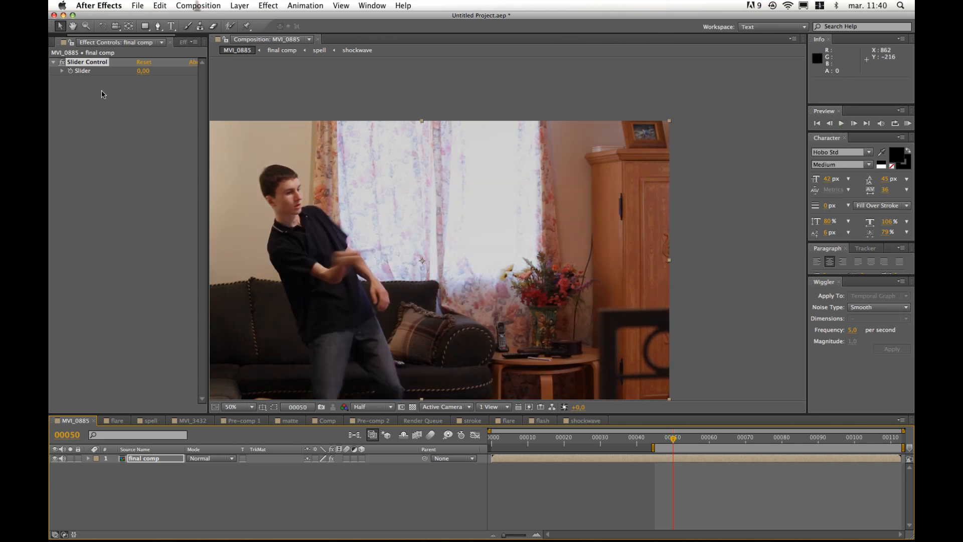
pyautogui.click(854, 127)
pyautogui.click(855, 127)
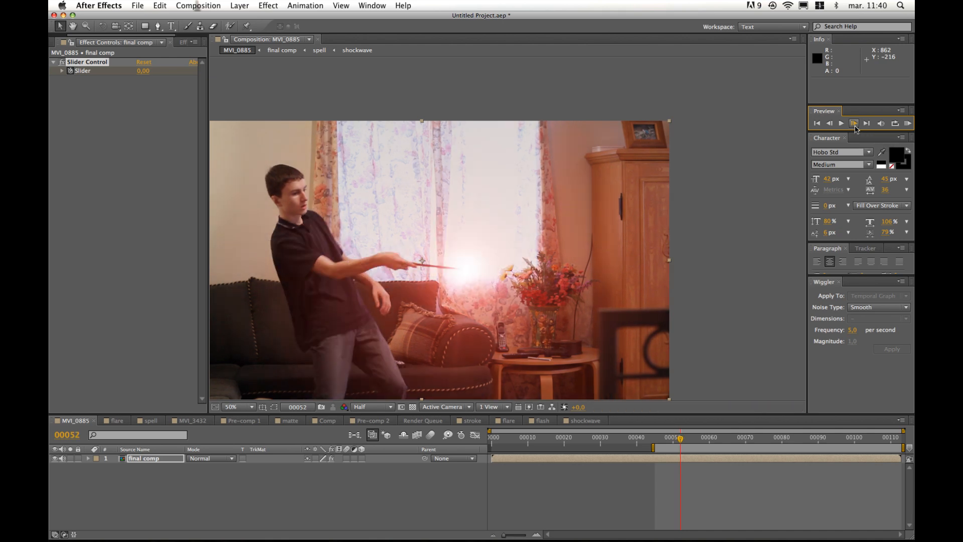
pyautogui.moveTo(143, 70); pyautogui.dragTo(158, 70)
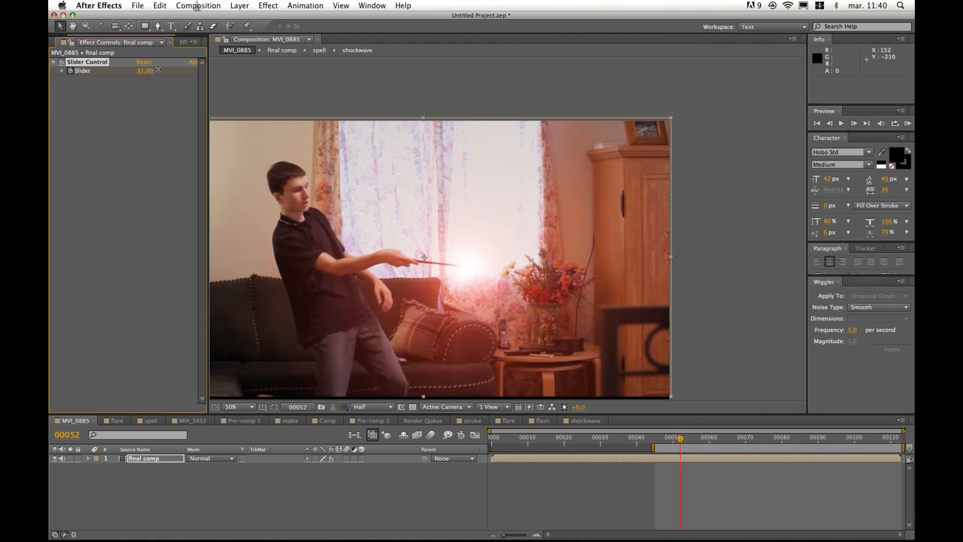
# Step: Step forward to frame 62 and set the Slider Control to 0 there
pyautogui.click(853, 123)
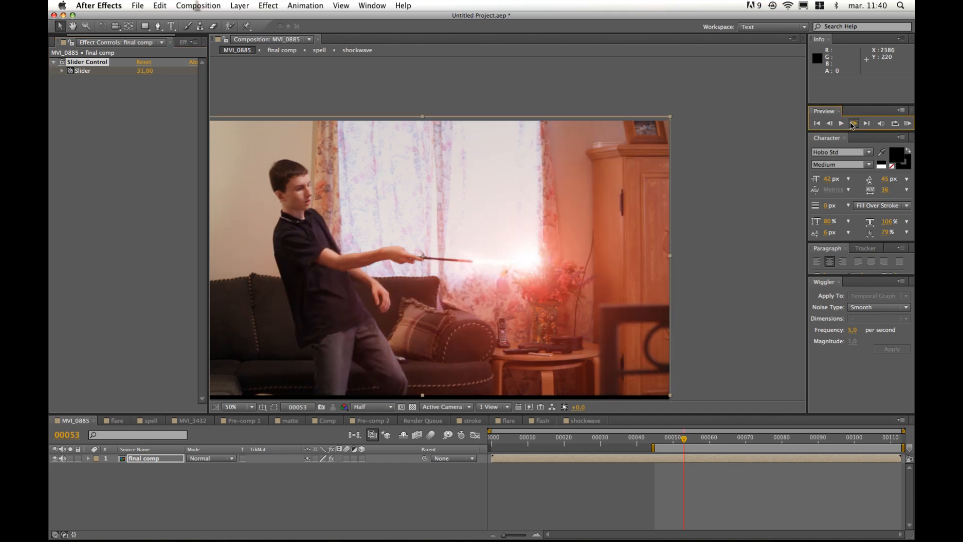
pyautogui.click(853, 124)
pyautogui.click(853, 124)
pyautogui.click(853, 124)
pyautogui.click(853, 123)
pyautogui.click(853, 124)
pyautogui.click(853, 123)
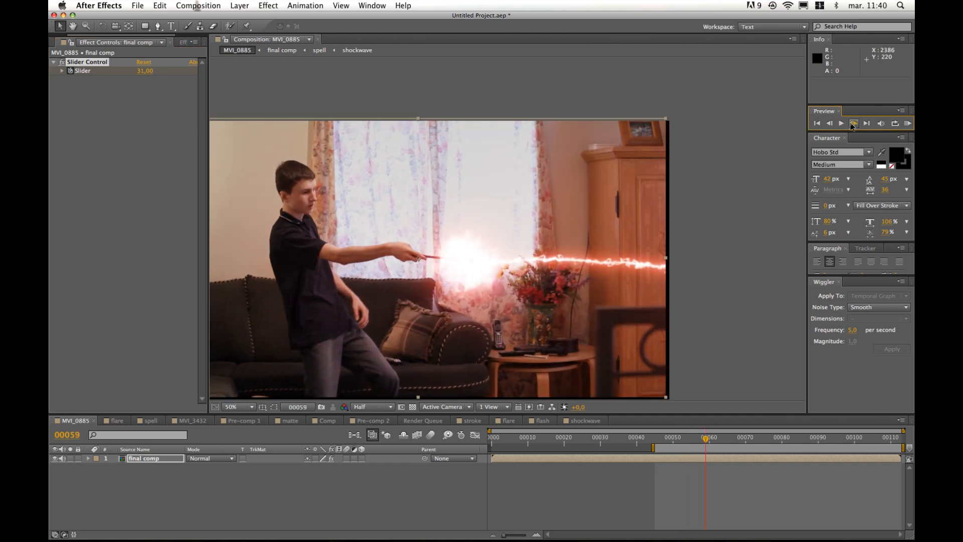
pyautogui.click(852, 124)
pyautogui.click(853, 124)
pyautogui.click(853, 123)
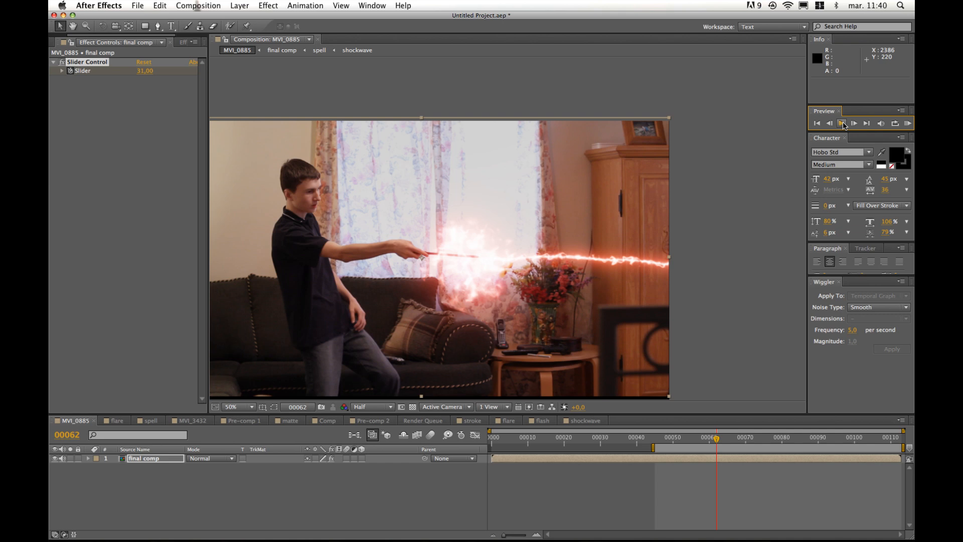
pyautogui.click(144, 72)
pyautogui.write('0')
pyautogui.press('Return')
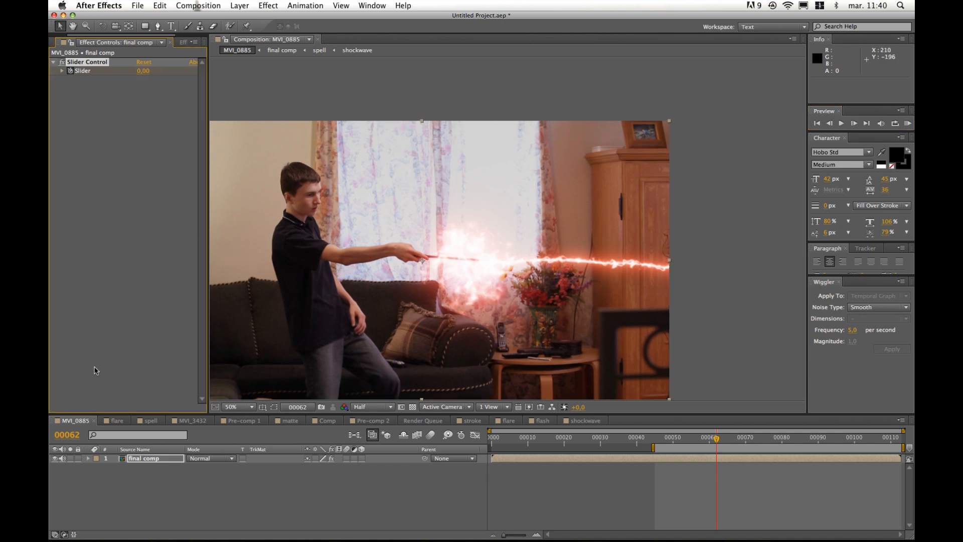
# Step: Reveal the Slider keyframes of the final comp layer and move the last one to frame 65
pyautogui.doubleClick(94, 63)
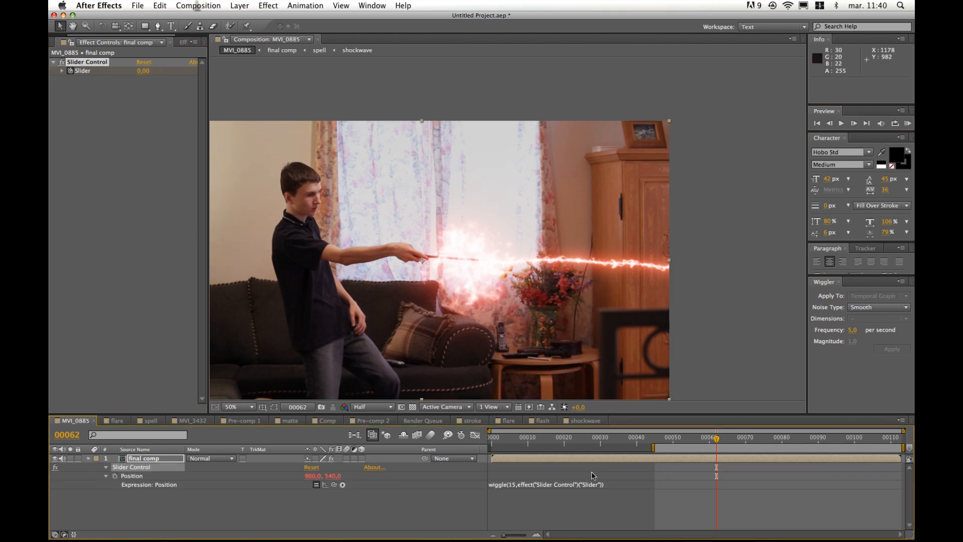
pyautogui.click(107, 469)
pyautogui.moveTo(716, 475); pyautogui.dragTo(727, 476)
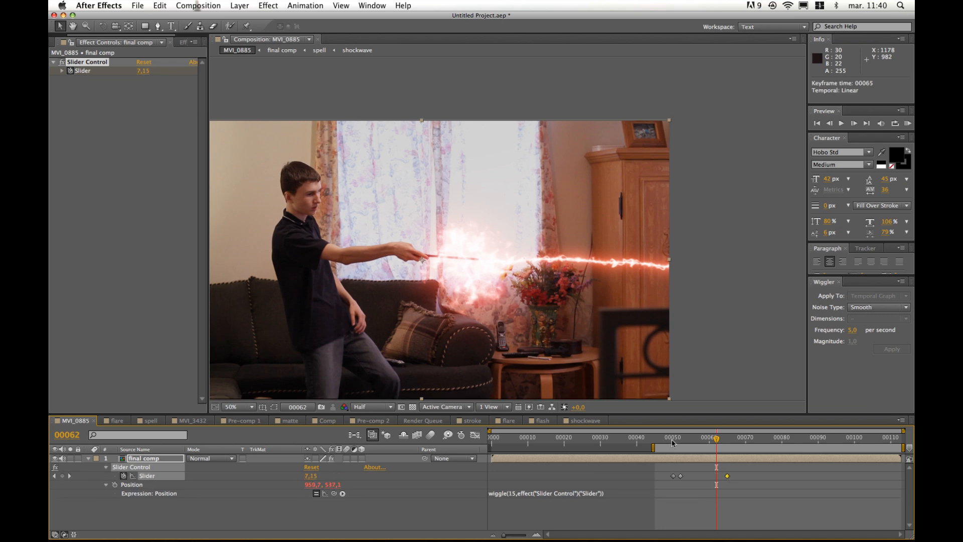
# Step: Preview the camera shake in RAM from frame 48, and stop the playback
pyautogui.click(669, 441)
pyautogui.moveTo(669, 441); pyautogui.dragTo(666, 443)
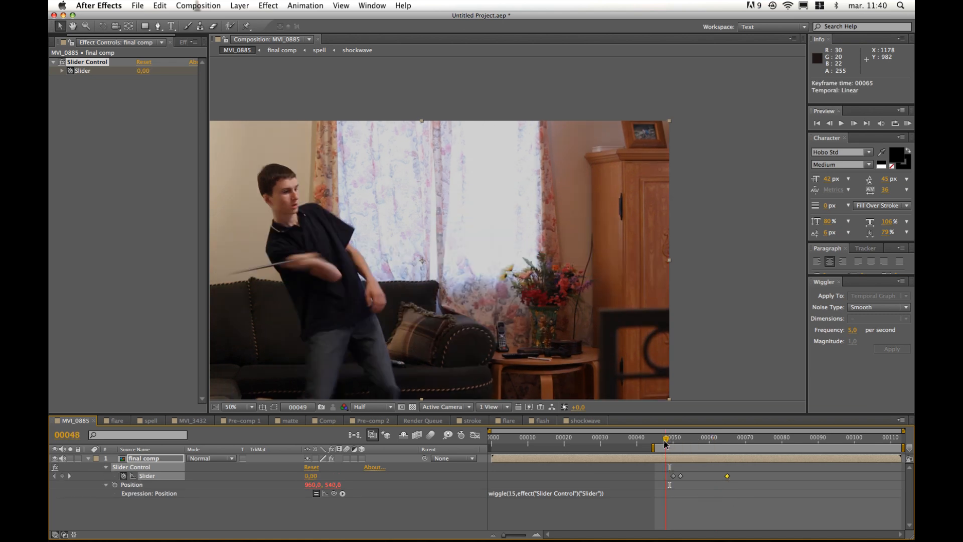
pyautogui.press('KP_0')
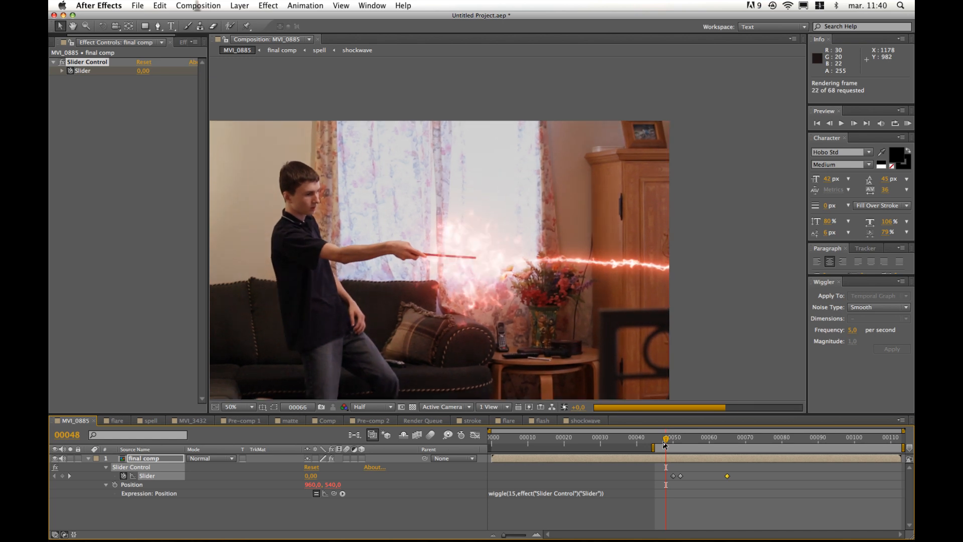
pyautogui.press('space')
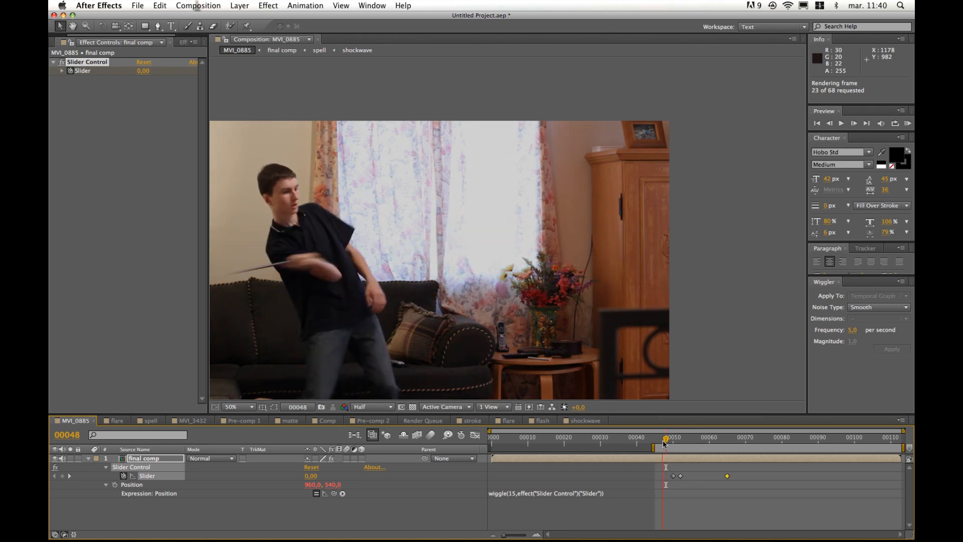
pyautogui.press('space')
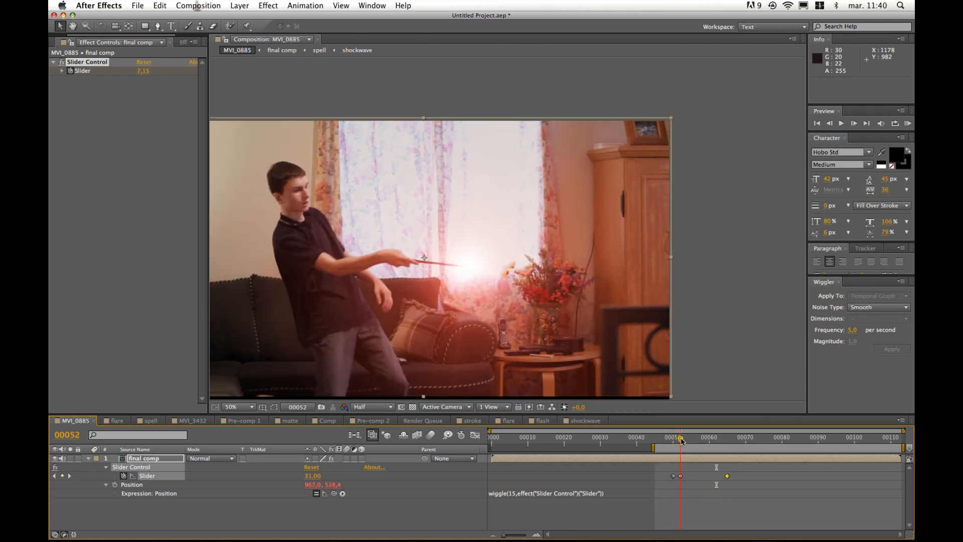
# Step: Set the Slider Control keyframe at frame 52 to 15
pyautogui.click(144, 71)
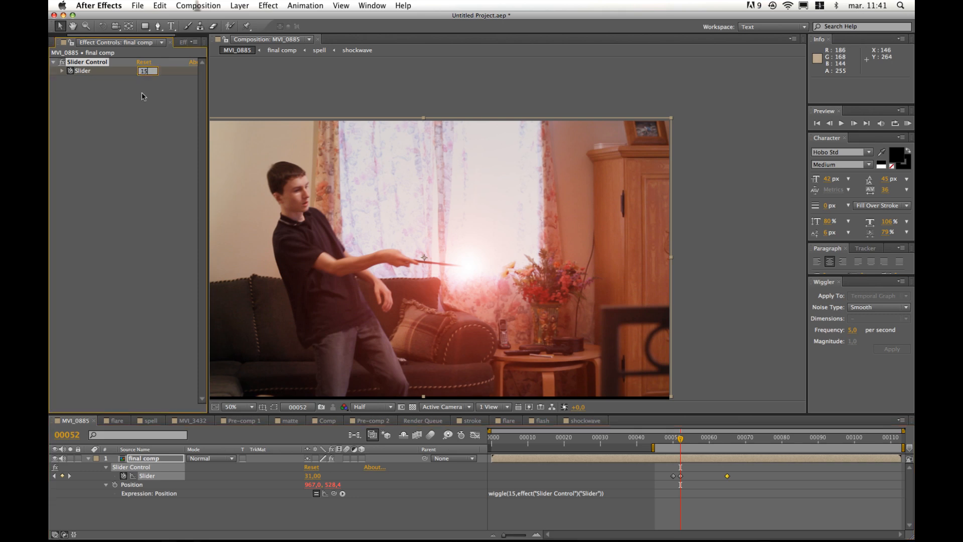
pyautogui.write('15')
pyautogui.press('Return')
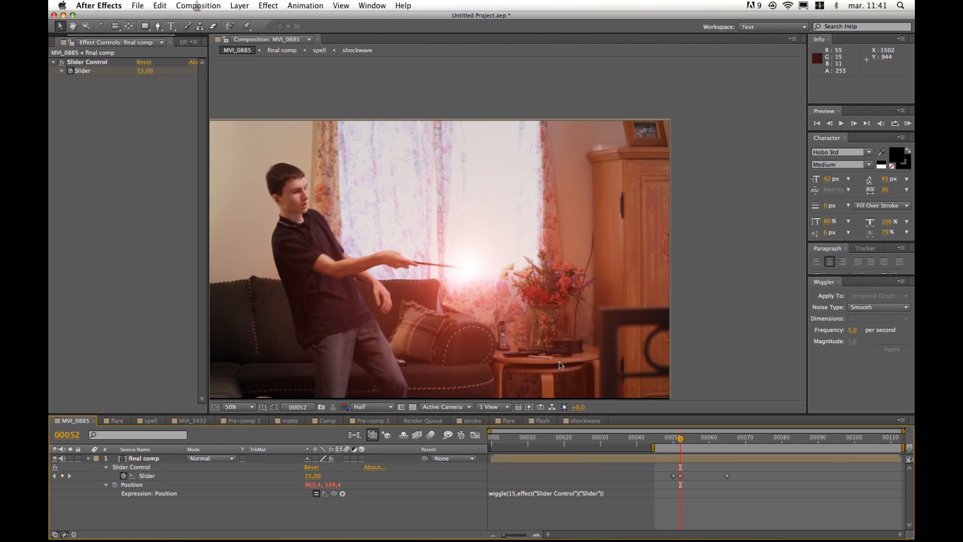
# Step: Collapse the final comp layer's properties and scale the layer up to 101% in the composition view
pyautogui.press('space')
pyautogui.moveTo(555, 353); pyautogui.dragTo(607, 329)
pyautogui.click(369, 316)
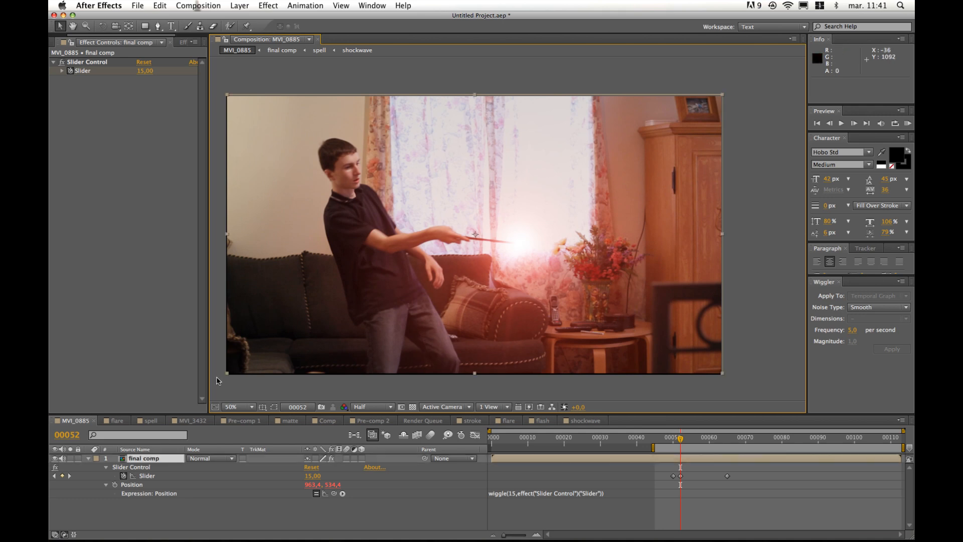
pyautogui.click(89, 458)
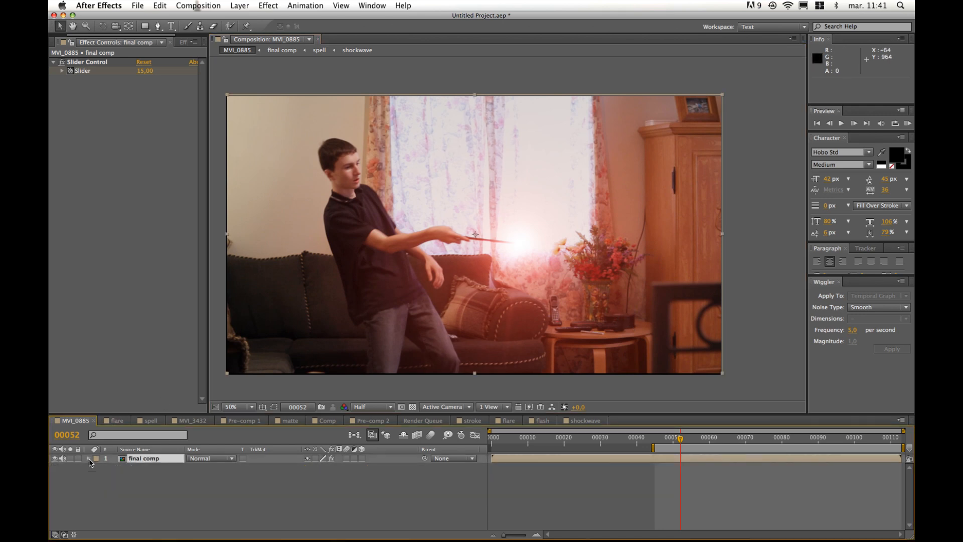
pyautogui.click(227, 375)
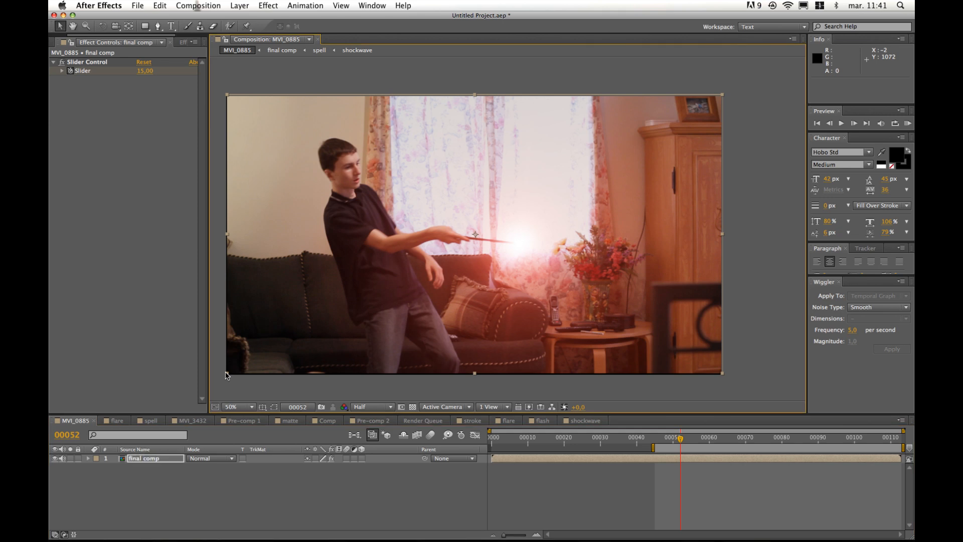
pyautogui.moveTo(226, 375); pyautogui.dragTo(224, 376)
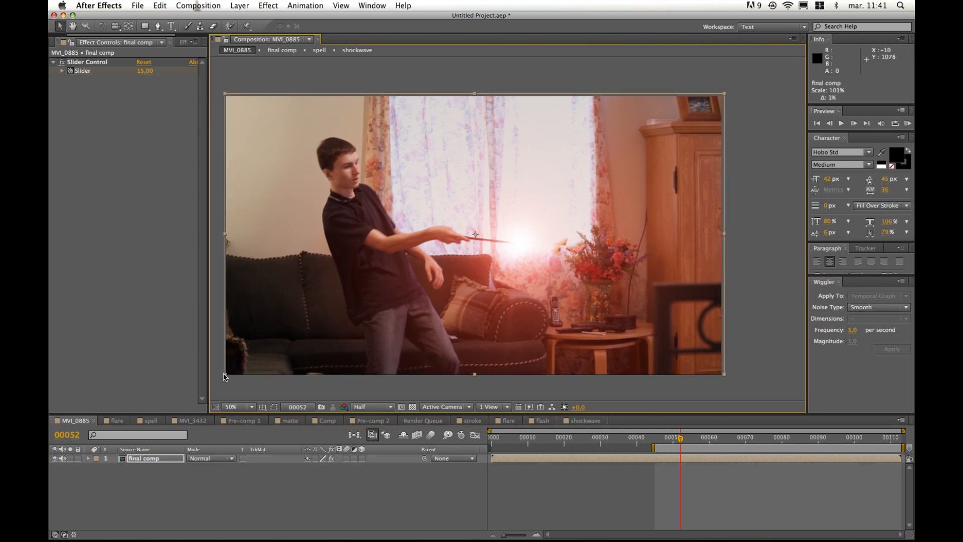
# Step: Apply the Motion Tile effect to the final comp layer
pyautogui.click(301, 6)
pyautogui.moveTo(267, 7)
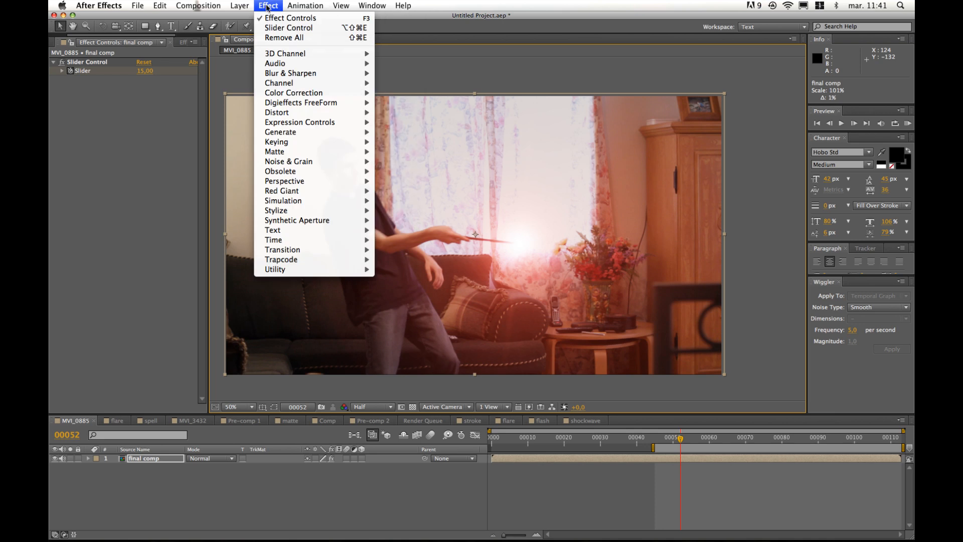
pyautogui.moveTo(335, 135)
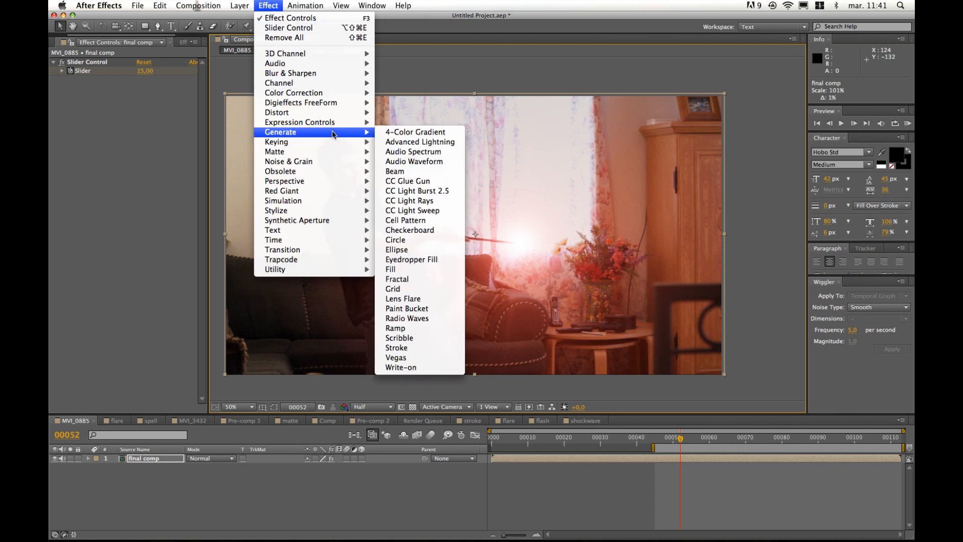
pyautogui.moveTo(341, 211)
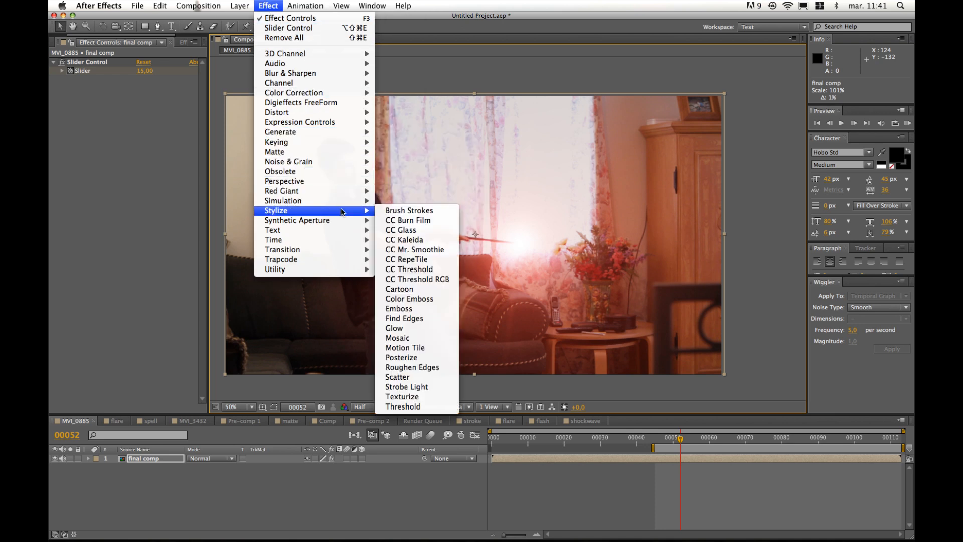
pyautogui.click(419, 349)
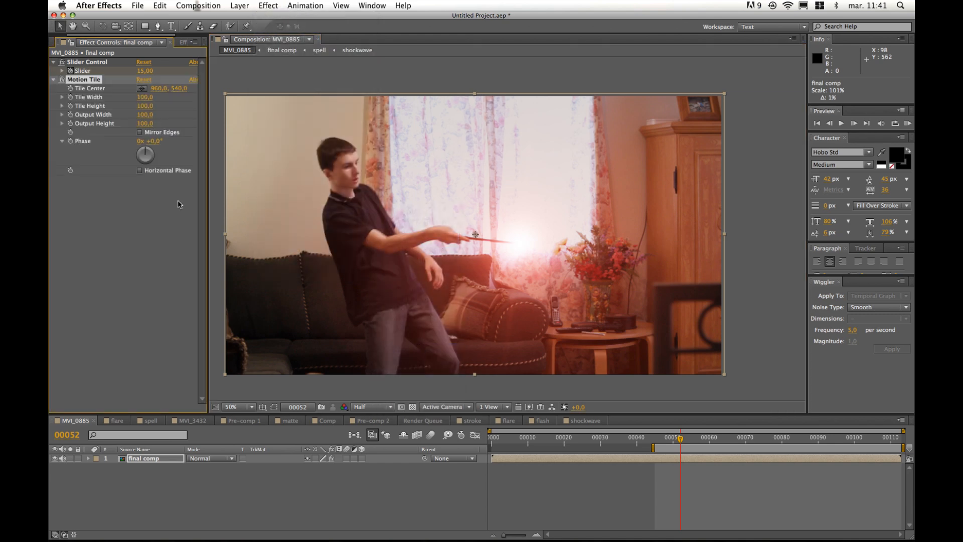
# Step: Enable Mirror Edges in Motion Tile and set both Output Height and Output Width to 105
pyautogui.click(145, 132)
pyautogui.click(144, 125)
pyautogui.write('1')
pyautogui.click(145, 115)
pyautogui.write('1')
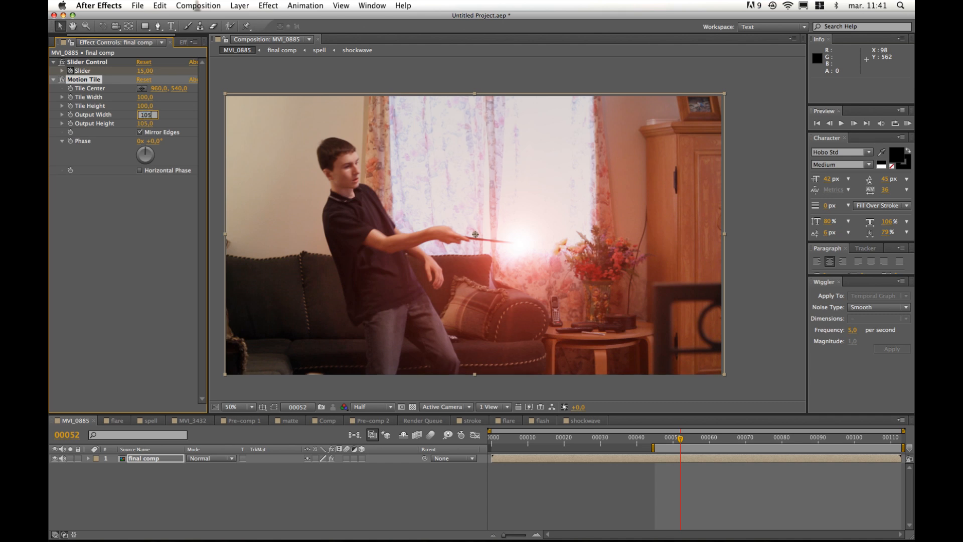
pyautogui.write('05')
pyautogui.press('Return')
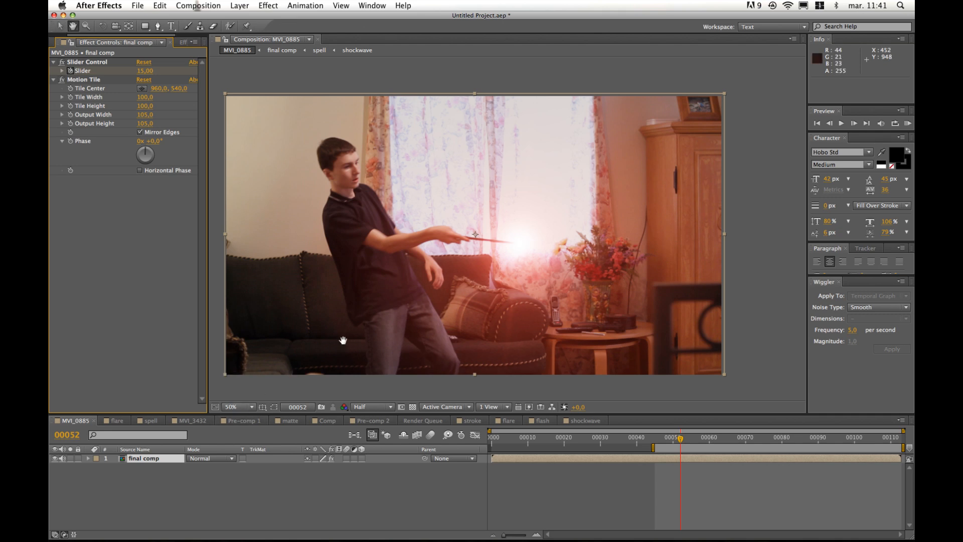
# Step: Shrink the final comp layer to about 91% to inspect its mirrored edges, and undo the scaling
pyautogui.moveTo(344, 337)
pyautogui.mouseDown()
pyautogui.moveTo(363, 334)
pyautogui.moveTo(335, 346)
pyautogui.mouseUp()
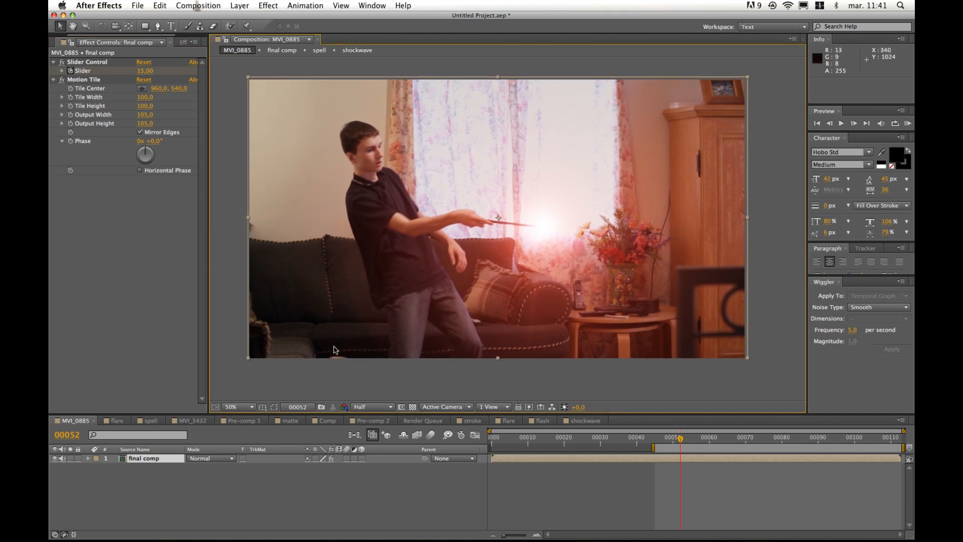
pyautogui.moveTo(248, 359); pyautogui.dragTo(272, 345)
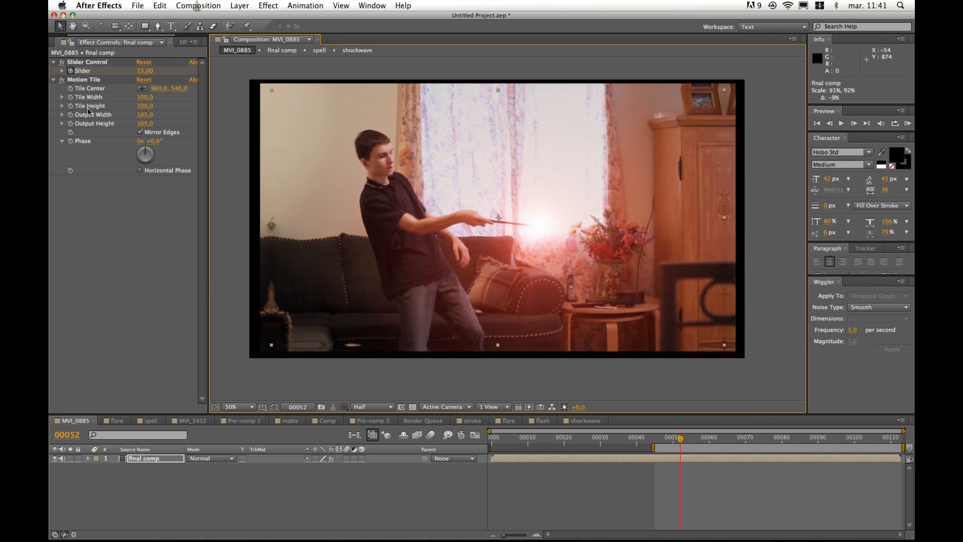
pyautogui.press('super+z')
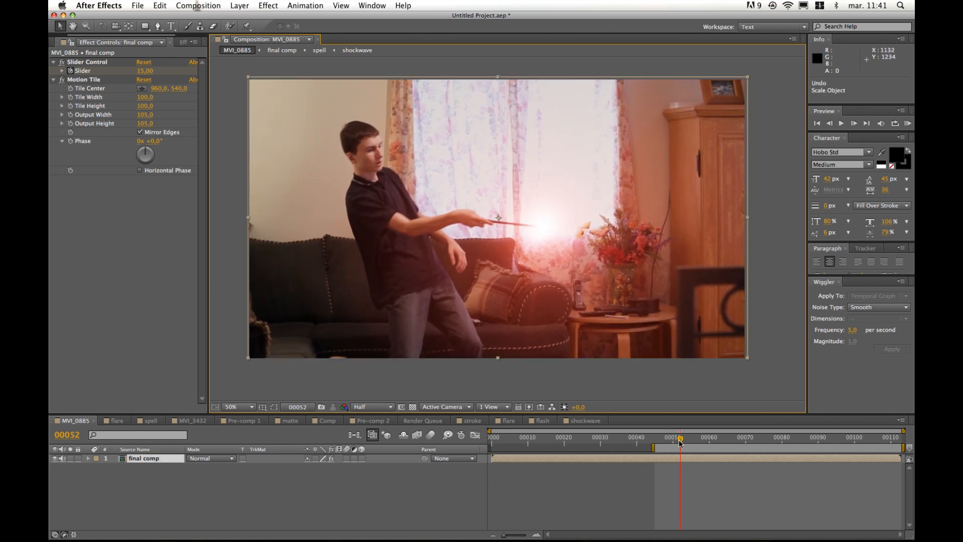
# Step: Preview the finished shot in RAM from frame 45 with the layer deselected, and stop the playback
pyautogui.moveTo(681, 439); pyautogui.dragTo(655, 439)
pyautogui.click(458, 487)
pyautogui.press('KP_0')
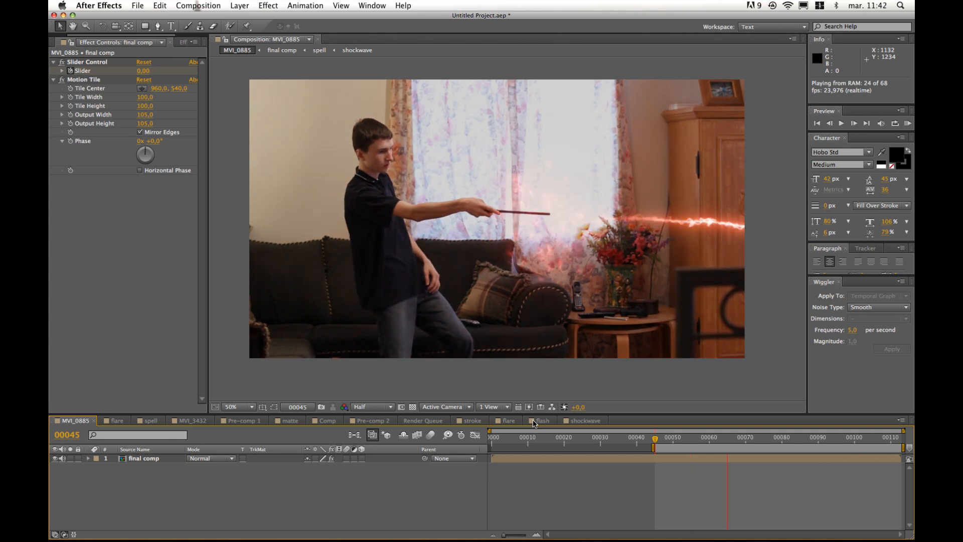
pyautogui.press('space')
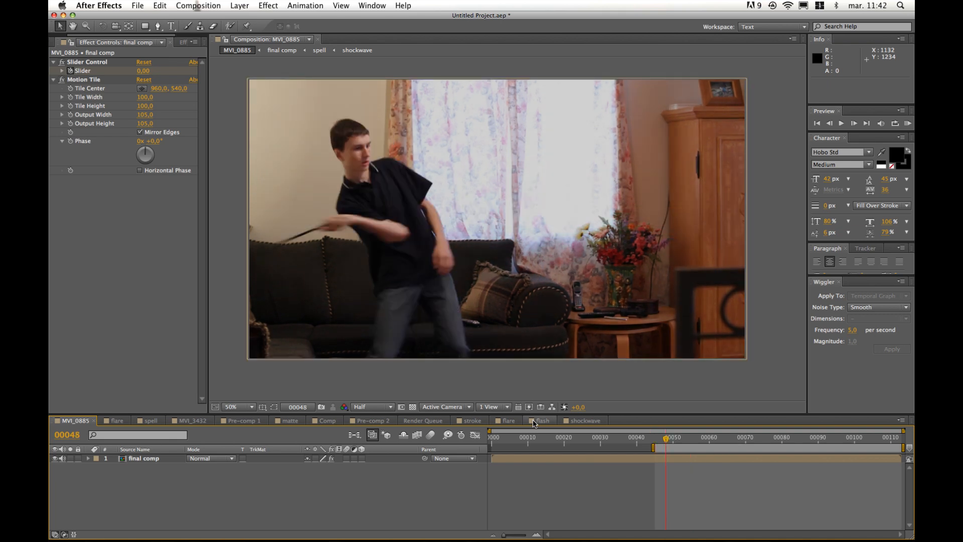